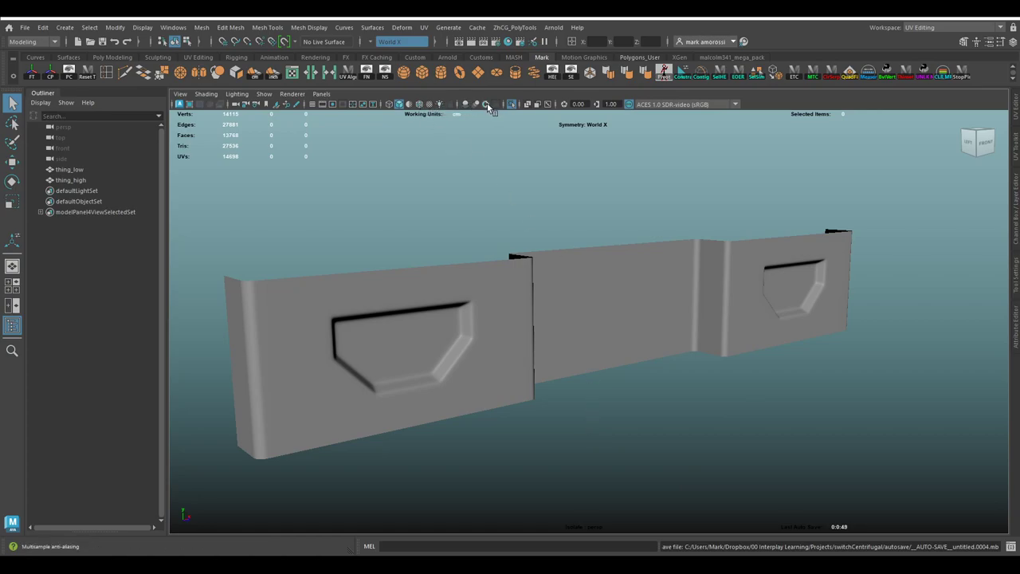
Step: Inspect the high-poly mesh thing_high from several angles and select it
alt+drag(742, 312, 777, 303)
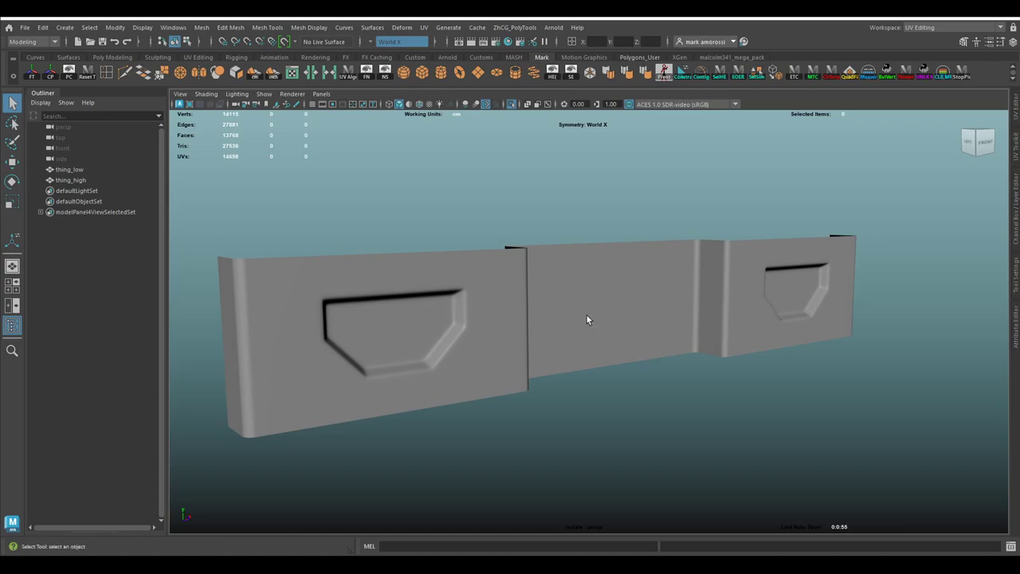
click(475, 317)
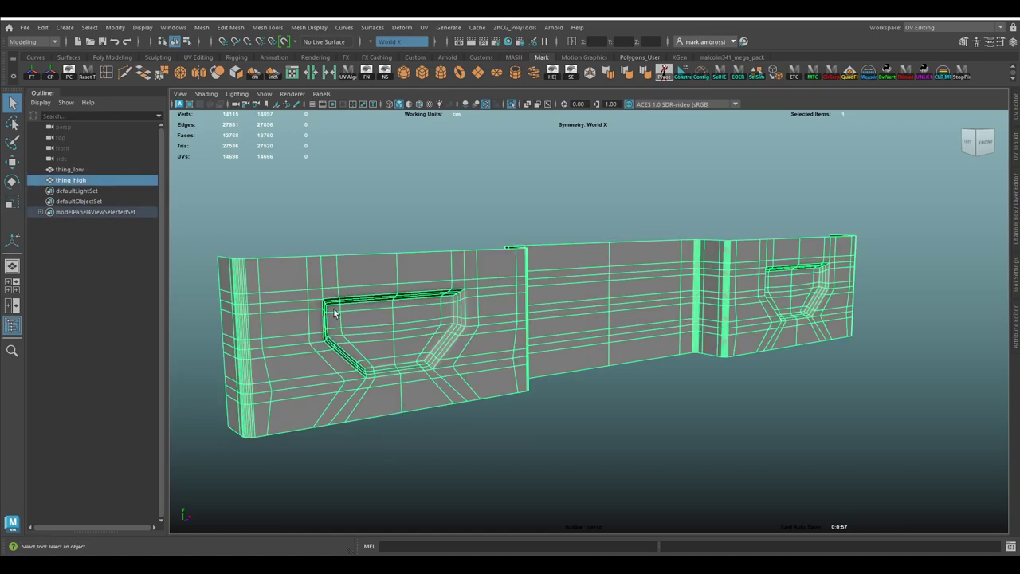
click(455, 161)
alt+drag(518, 231, 550, 292)
click(70, 180)
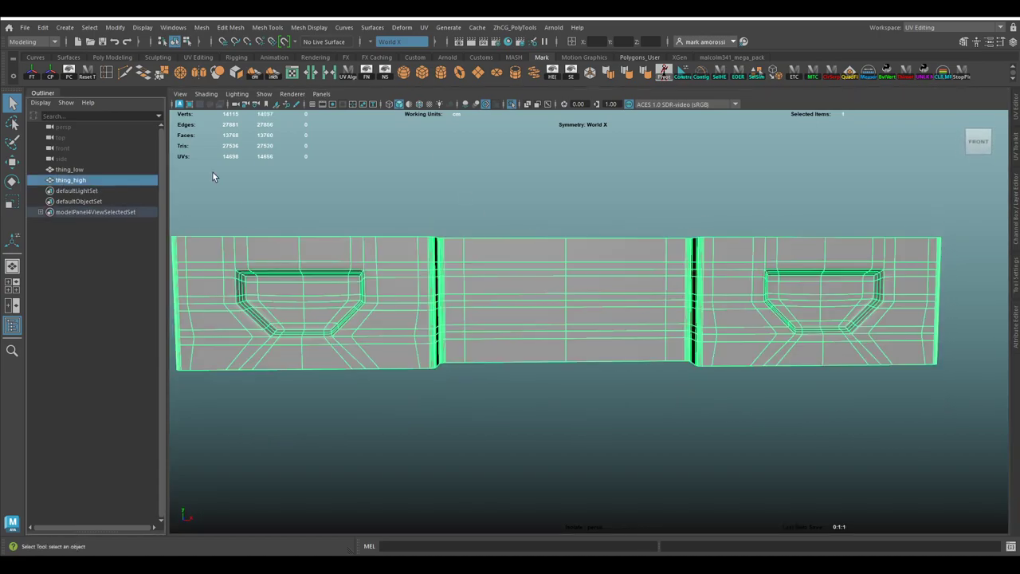
Step: Isolate the low-poly mesh thing_low in the viewport and inspect its shape
click(70, 169)
click(512, 105)
mouse_move(483, 220)
alt+mouse_down()
mouse_move(519, 244)
mouse_move(524, 236)
mouse_move(403, 237)
mouse_move(521, 234)
mouse_move(494, 239)
mouse_move(555, 269)
alt+mouse_up()
scroll(570, 276, down, 3)
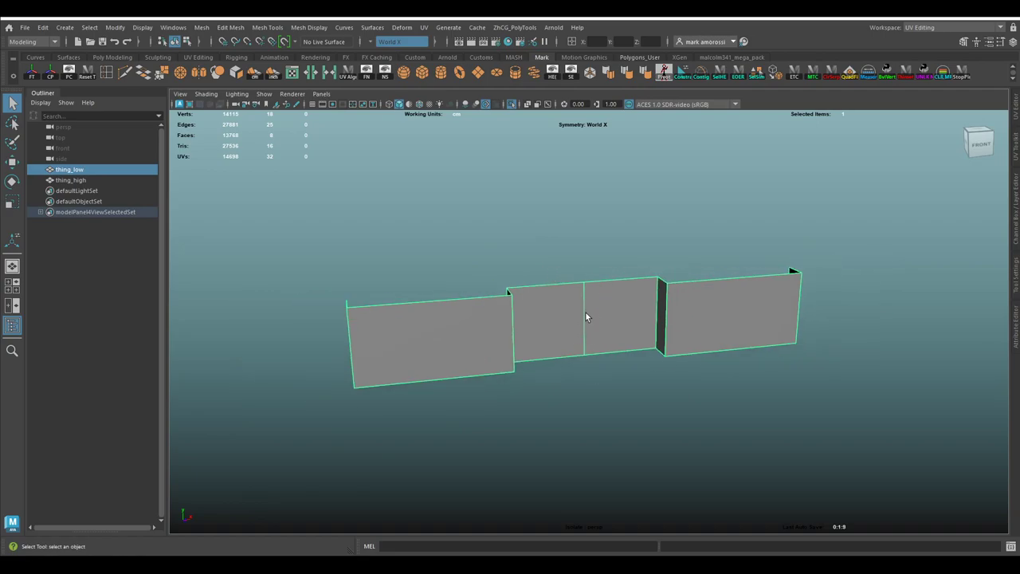
alt+drag(580, 335, 545, 351)
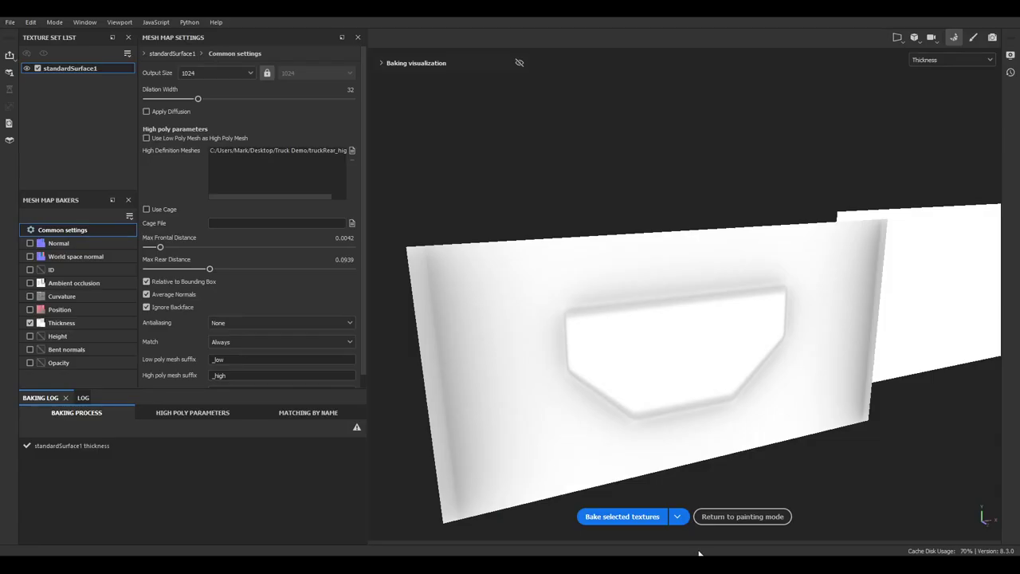
Step: Switch to Substance 3D Painter, return to painting mode and bring up the texture set's mesh maps
alt+drag(673, 331, 742, 266)
click(973, 38)
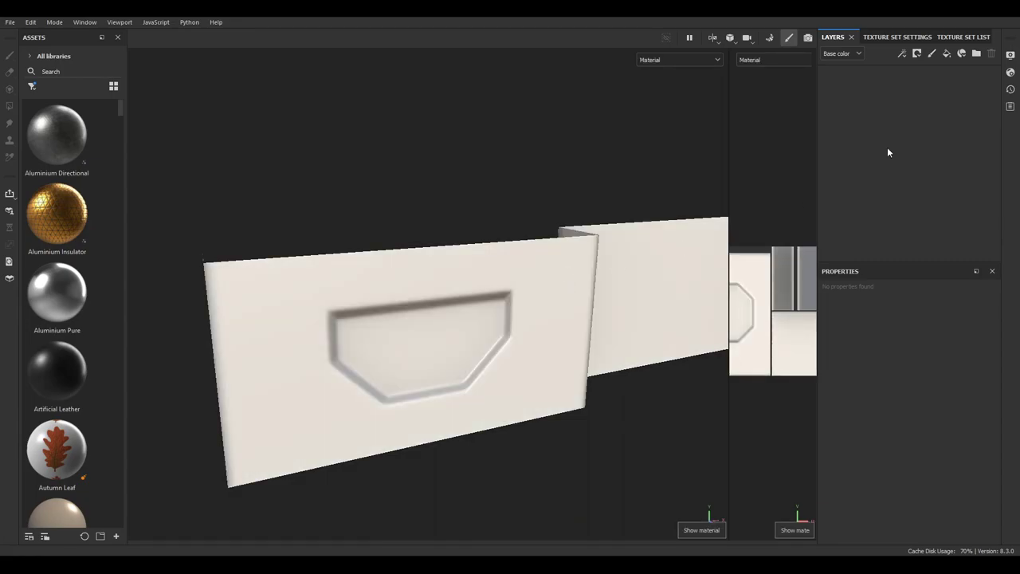
click(896, 36)
scroll(921, 197, down, 2)
scroll(923, 194, down, 3)
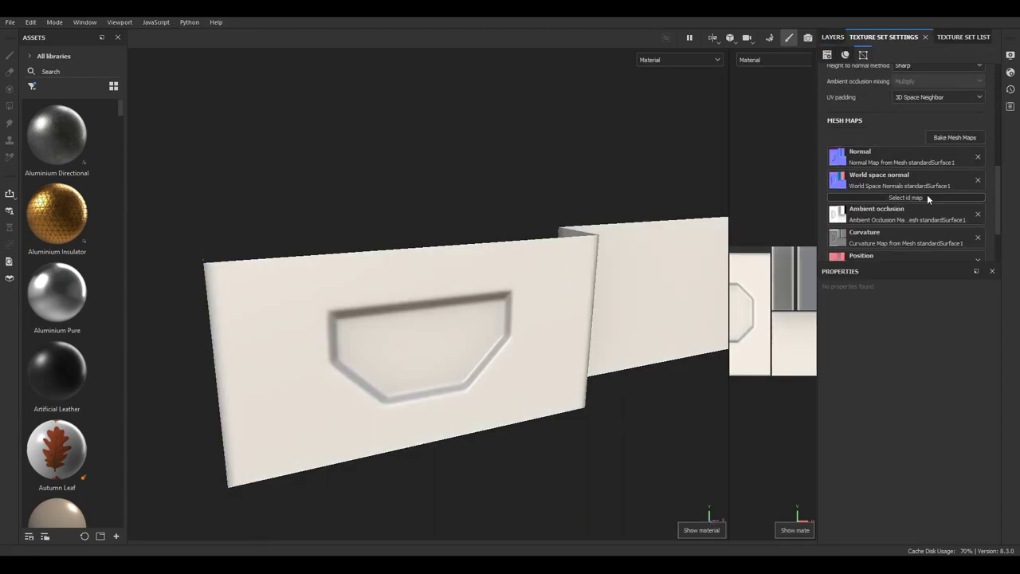
Step: Remove the normal, world space normal, ambient occlusion, curvature, position and thickness mesh maps from the texture set
click(977, 158)
click(979, 170)
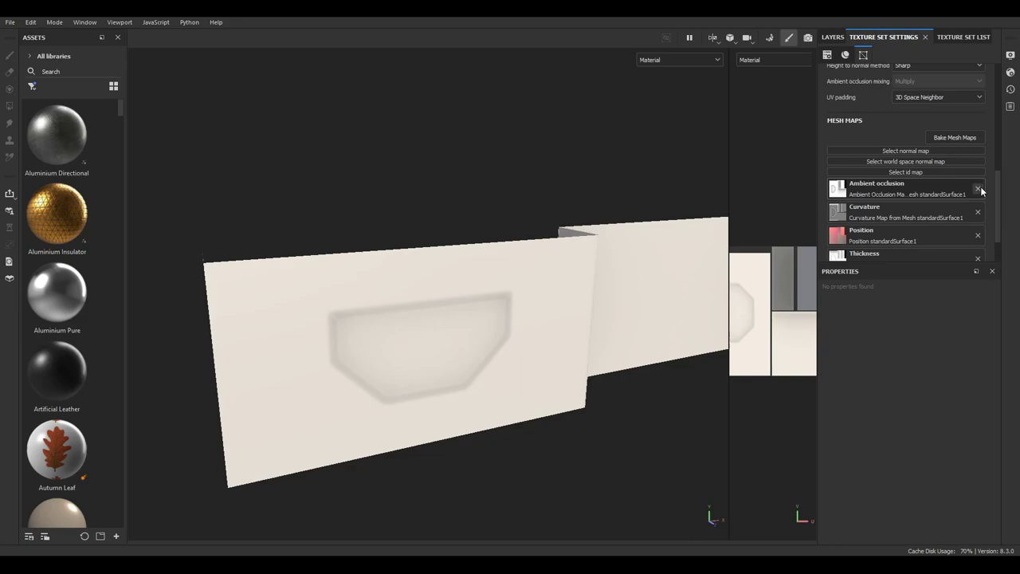
click(978, 188)
click(978, 200)
click(977, 209)
click(978, 222)
Step: Go back to mesh map baking mode with the unbaked low-poly mesh in view
alt+drag(433, 228, 542, 271)
click(770, 37)
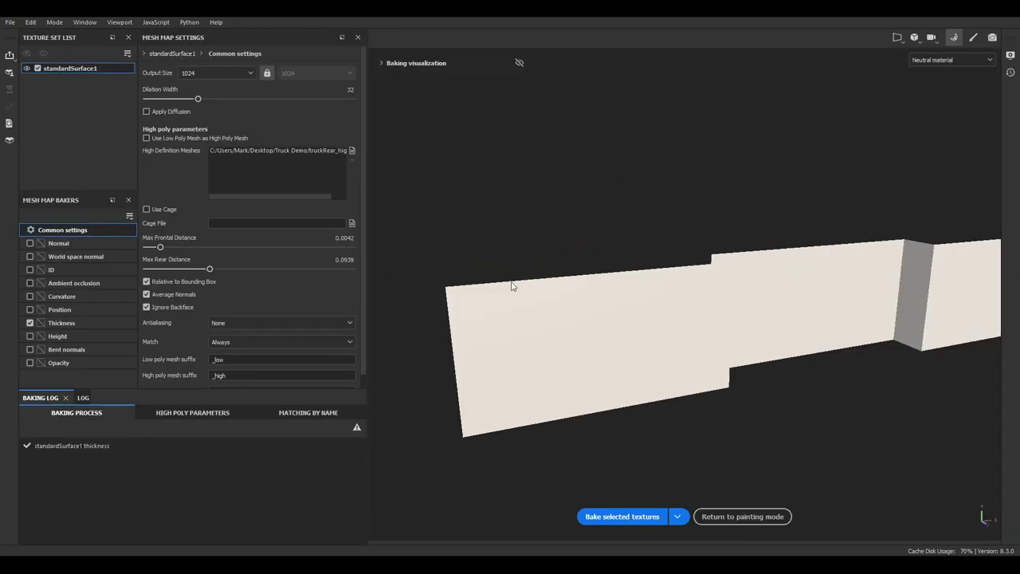
scroll(585, 340, up, 4)
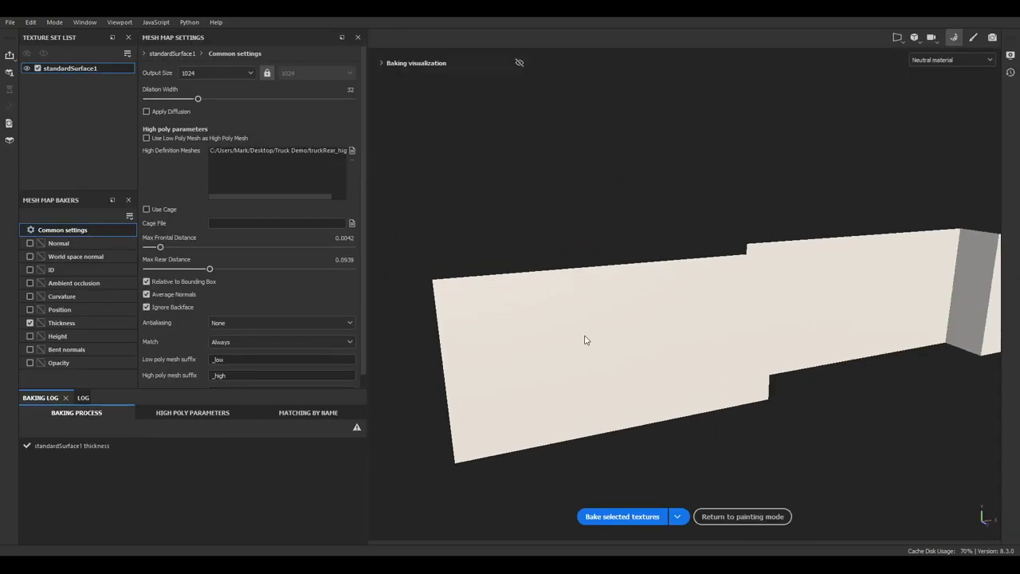
Step: Display the high definition mesh, cage surface and cage wireframe for the selected Texture Set only, and inspect how they overlap
click(382, 64)
click(383, 80)
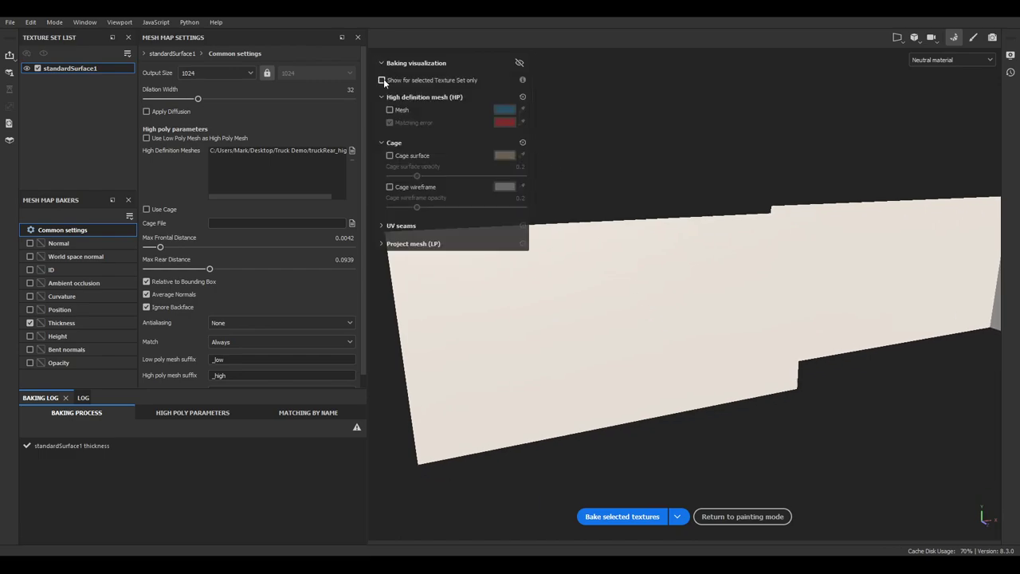
click(388, 154)
click(390, 187)
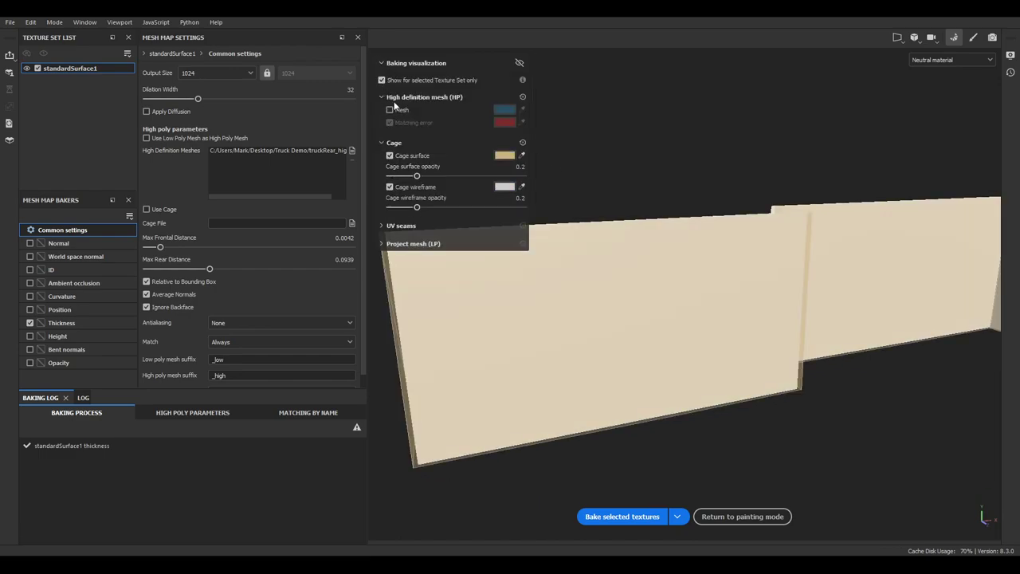
click(390, 109)
scroll(670, 327, down, 3)
alt+drag(549, 284, 752, 287)
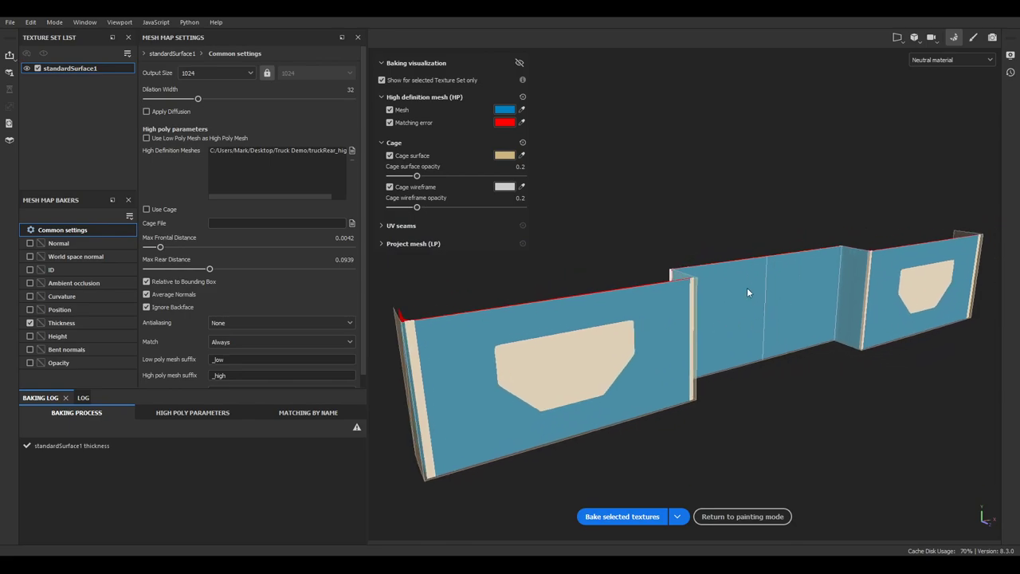
Step: Hide the high definition mesh, cage surface and cage wireframe, and collapse the baking visualization options
click(382, 80)
click(389, 155)
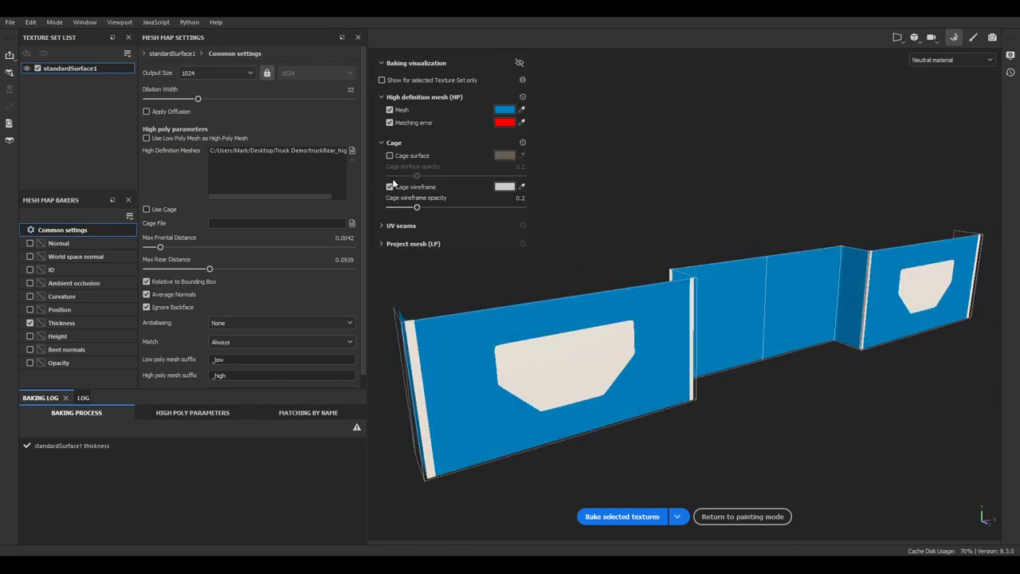
click(389, 186)
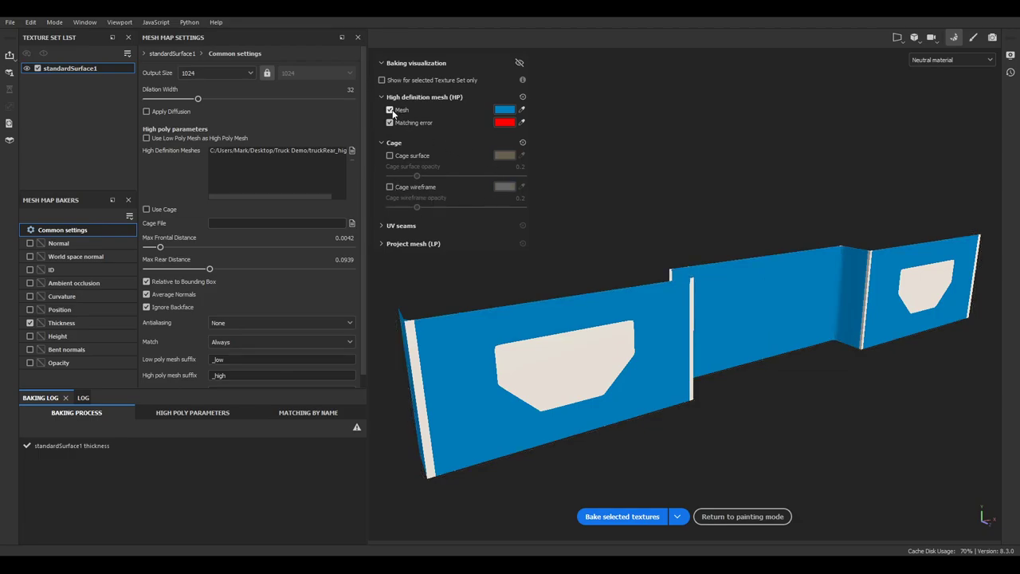
click(390, 109)
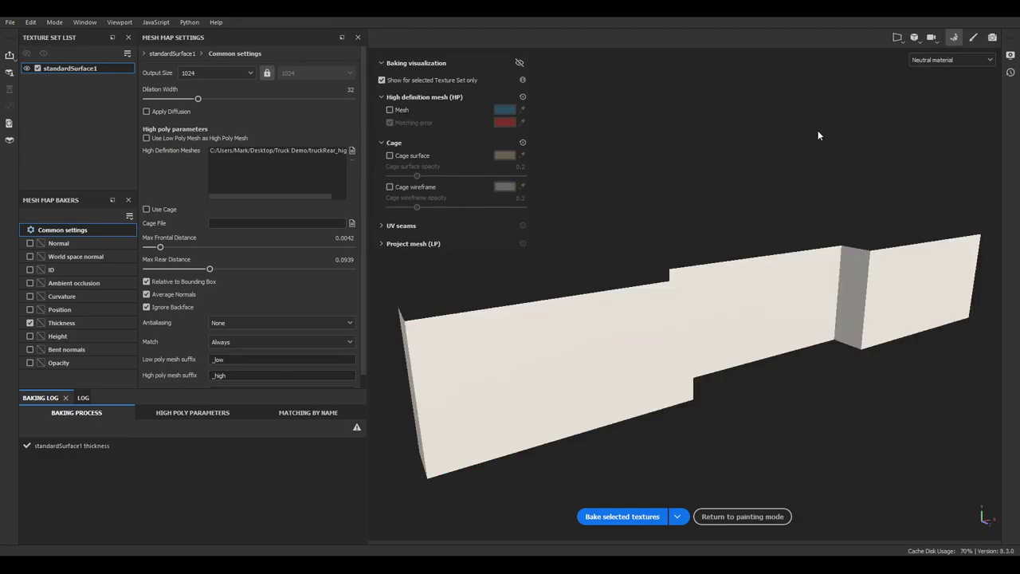
click(381, 80)
click(392, 63)
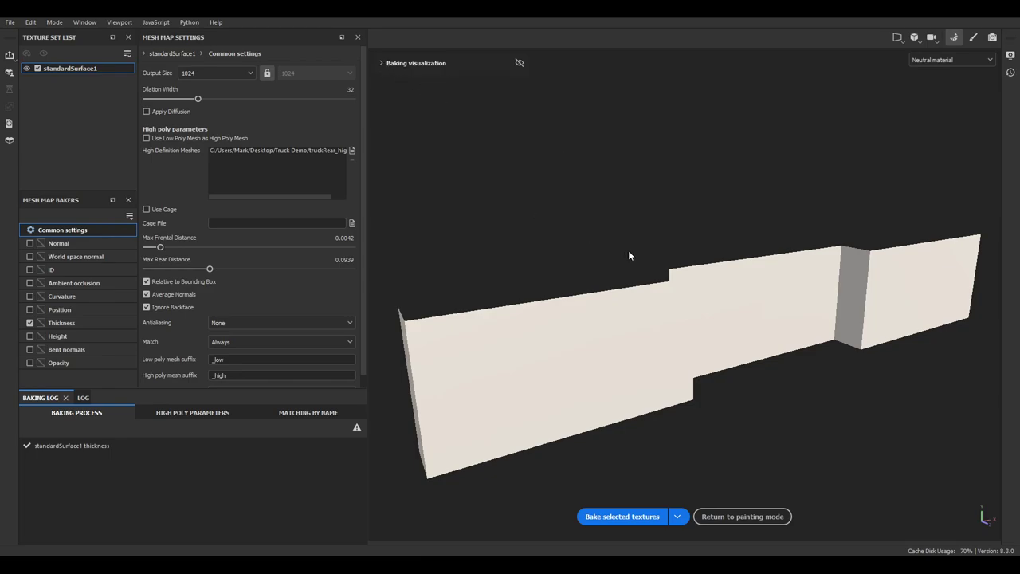
Step: Exclude Thickness from the bake and enable only the Normal map baker
click(30, 322)
click(30, 243)
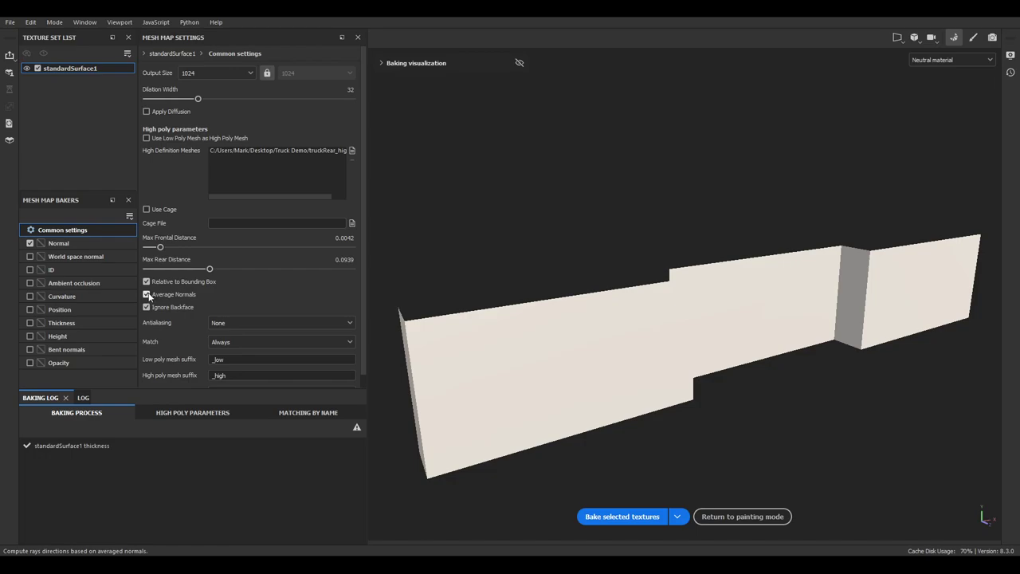
Step: Examine the corners and hard edges of the low-poly mesh from the side, from below and from the front
alt+drag(483, 349, 588, 326)
alt+drag(592, 282, 516, 325)
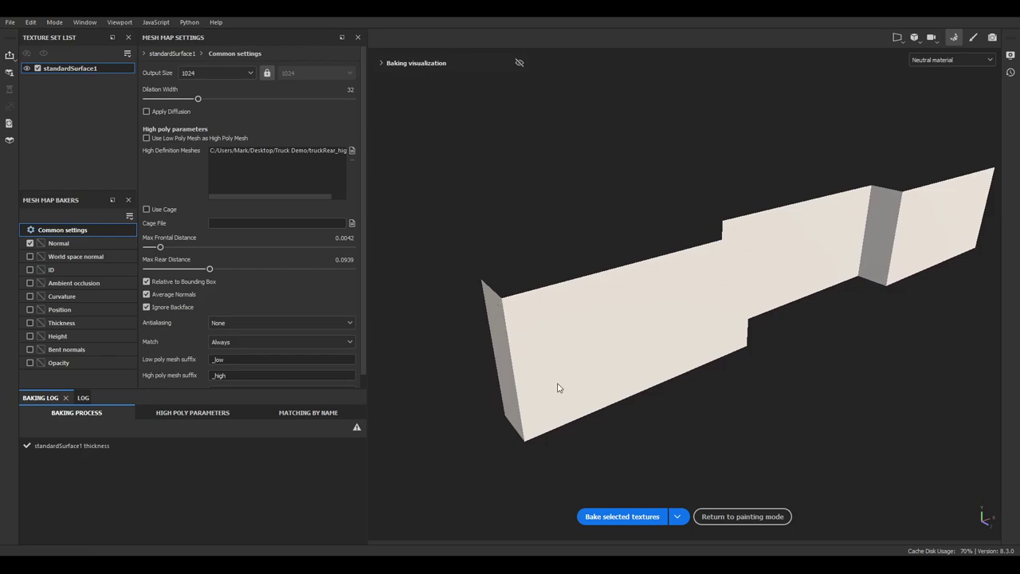
alt+drag(677, 306, 640, 374)
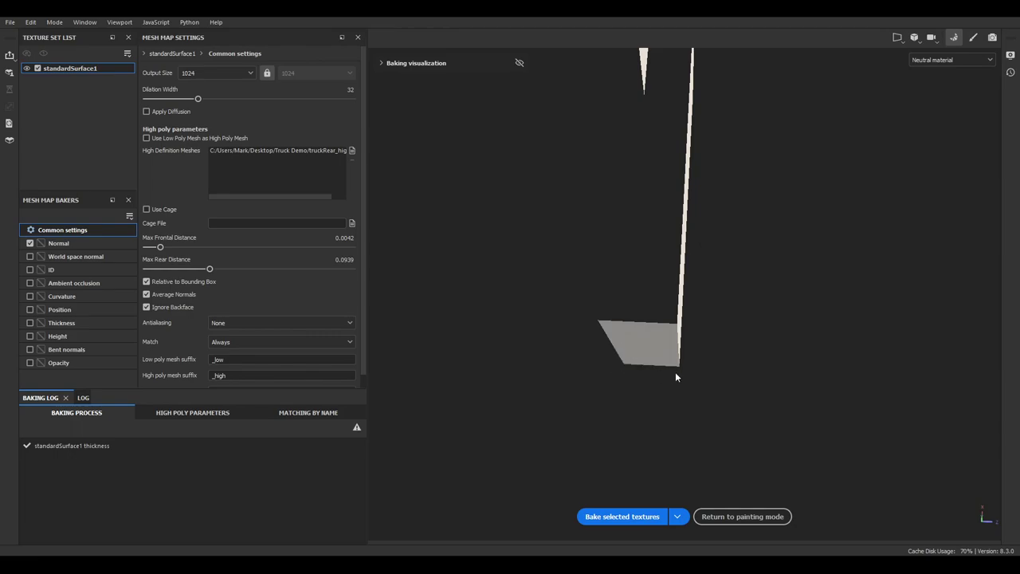
alt+drag(687, 365, 679, 355)
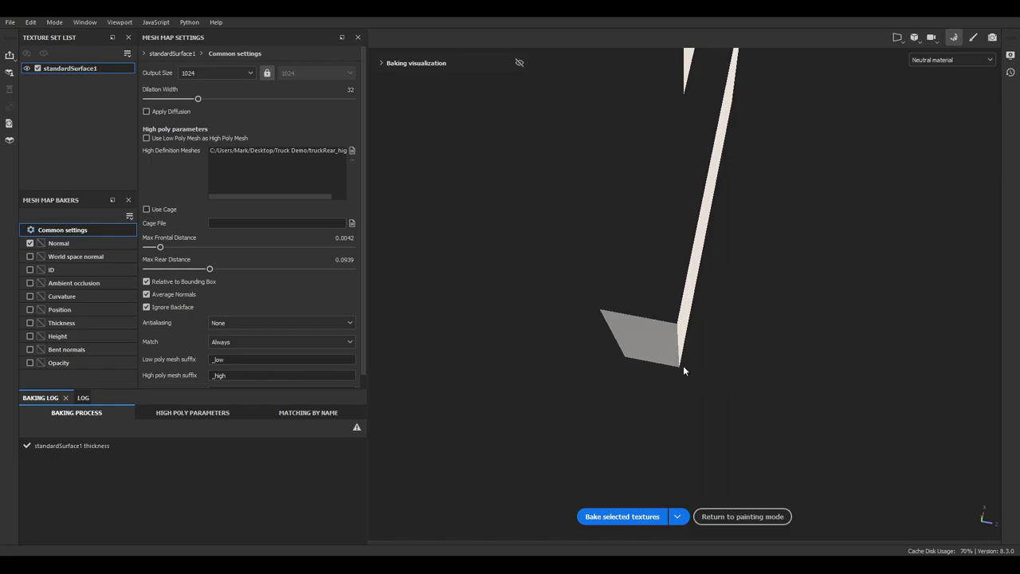
alt+drag(692, 376, 698, 337)
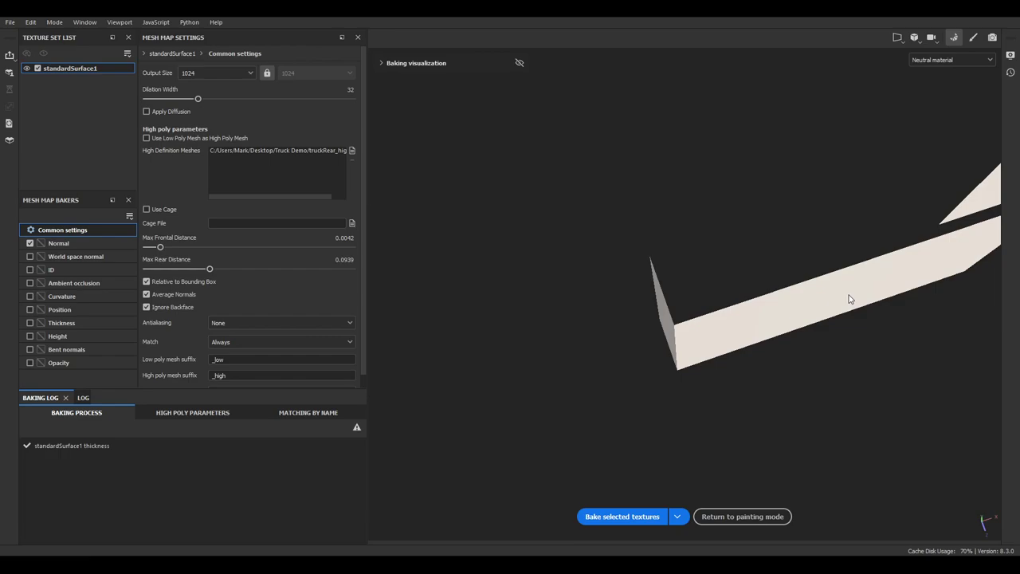
alt+drag(868, 320, 638, 392)
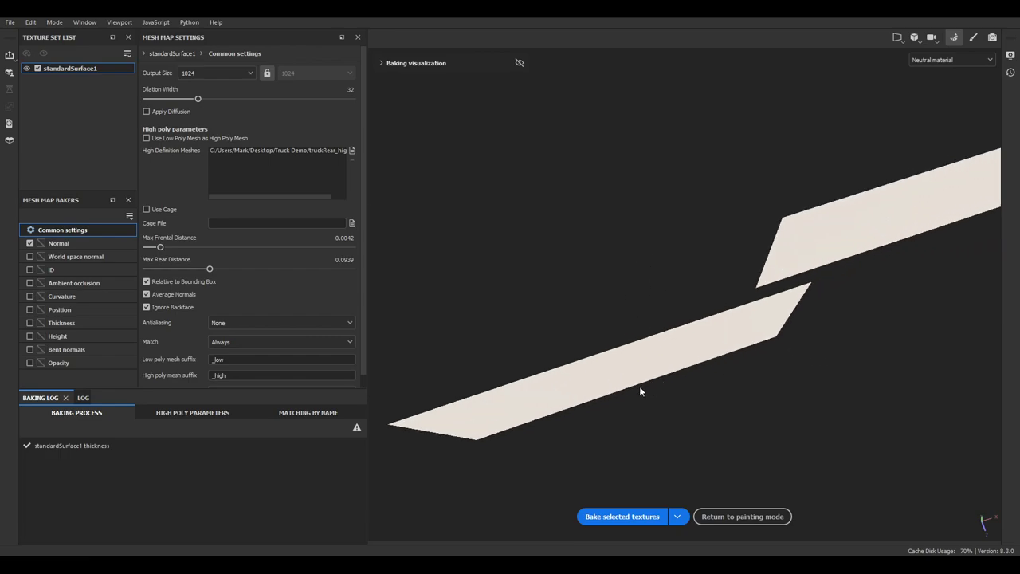
alt+drag(810, 318, 604, 305)
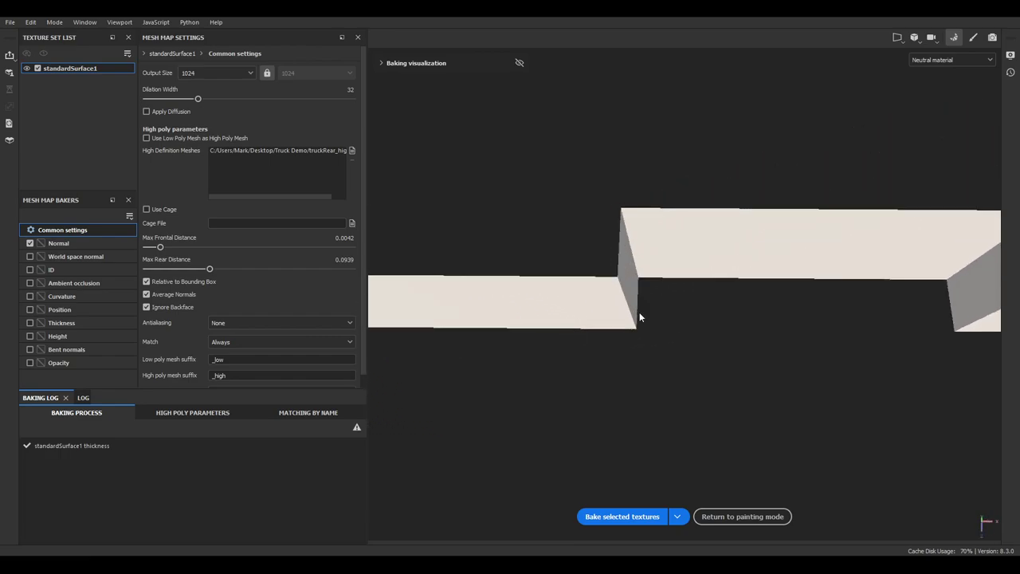
alt+drag(649, 357, 734, 317)
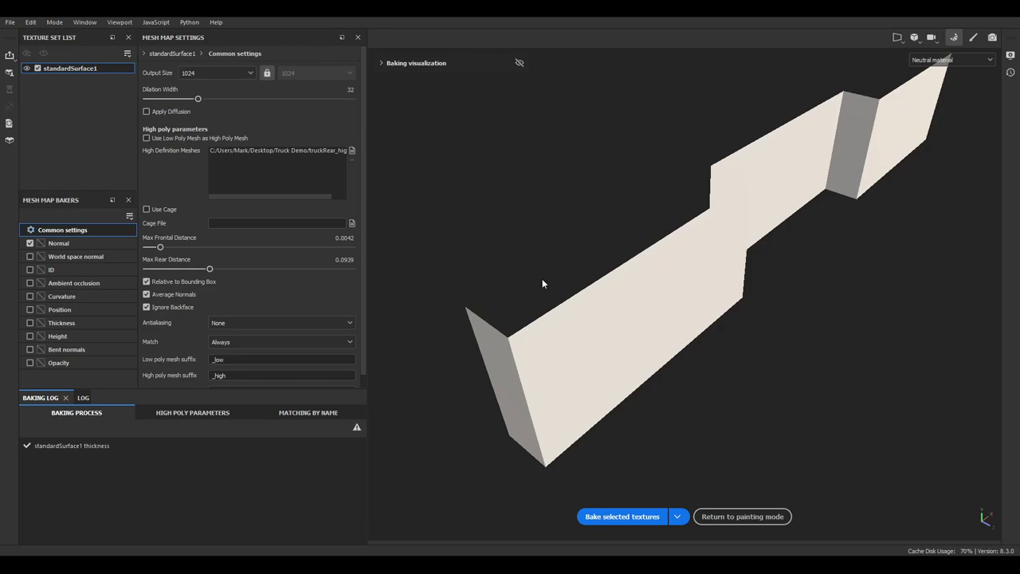
Step: Bake the Normal map with Average Normals on and inspect the recessed panel and rounded corners
click(628, 517)
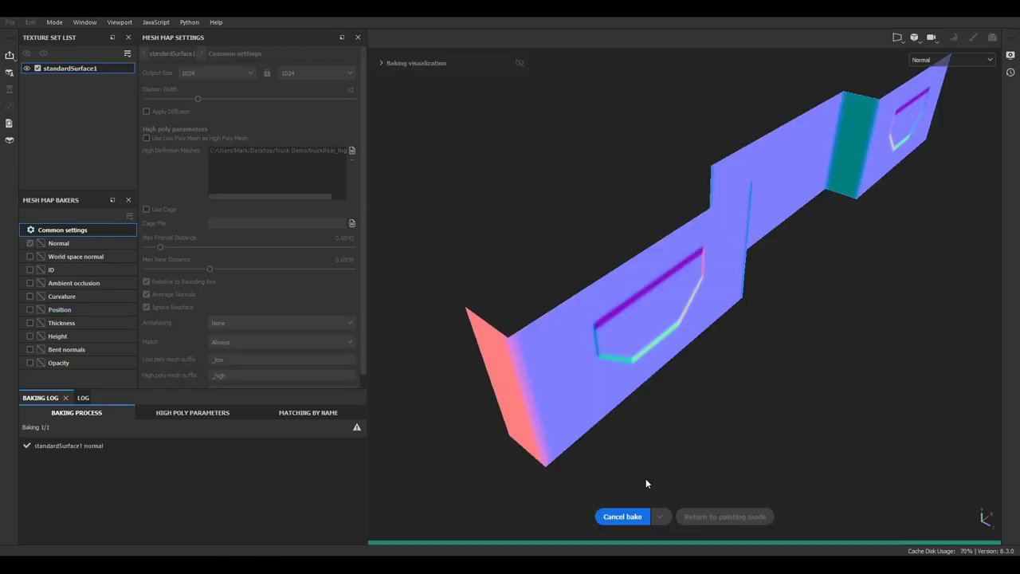
alt+drag(682, 351, 705, 344)
mouse_move(705, 344)
shift+right_down()
mouse_move(769, 346)
mouse_move(699, 348)
shift+right_up()
mouse_move(666, 351)
alt+mouse_down()
mouse_move(678, 341)
mouse_move(713, 349)
alt+mouse_up()
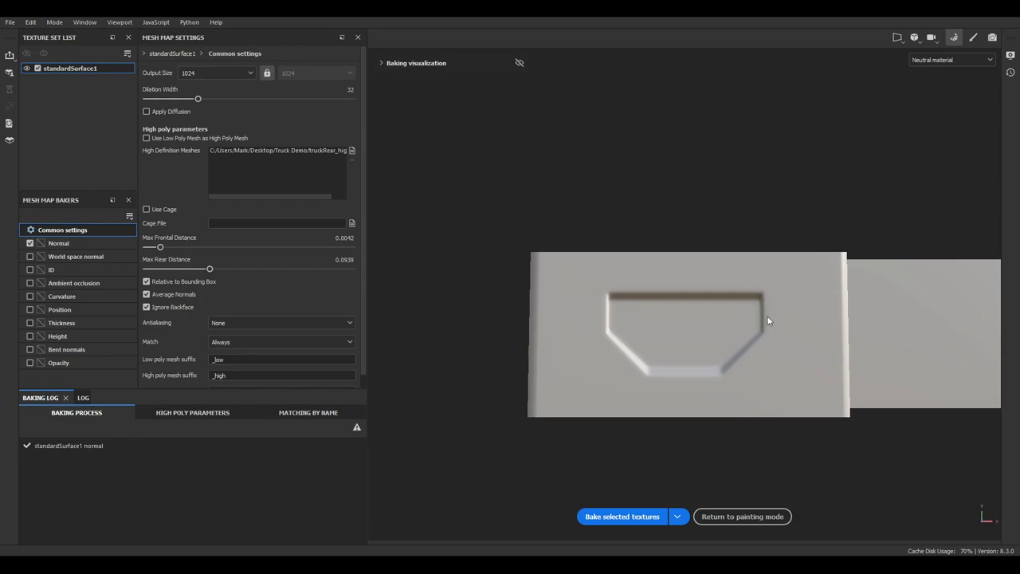
mouse_move(748, 316)
alt+mouse_down()
mouse_move(774, 342)
mouse_move(733, 353)
mouse_move(685, 348)
mouse_move(645, 368)
alt+mouse_up()
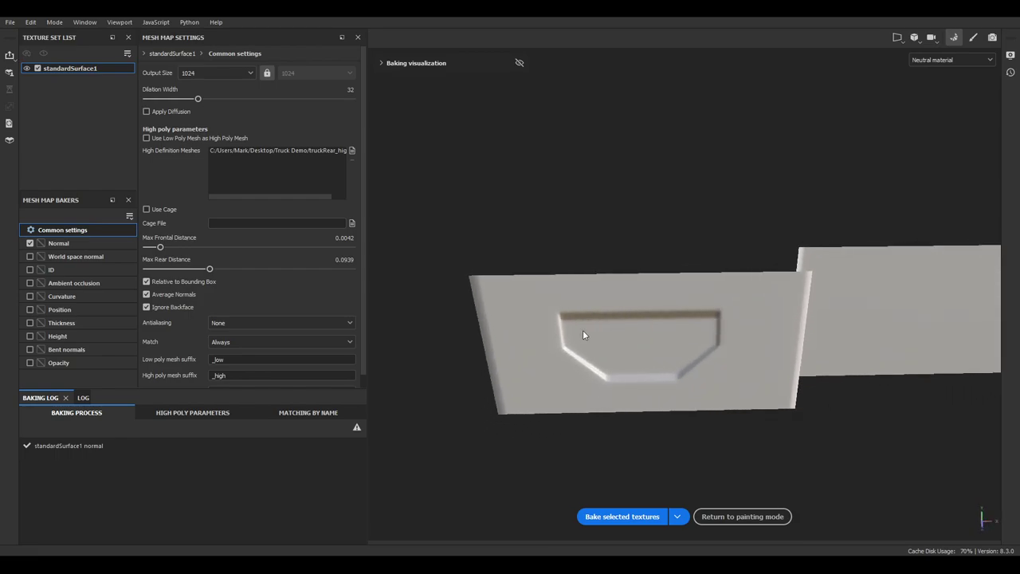
mouse_move(557, 351)
alt+mouse_down()
mouse_move(698, 266)
mouse_move(692, 289)
alt+mouse_up()
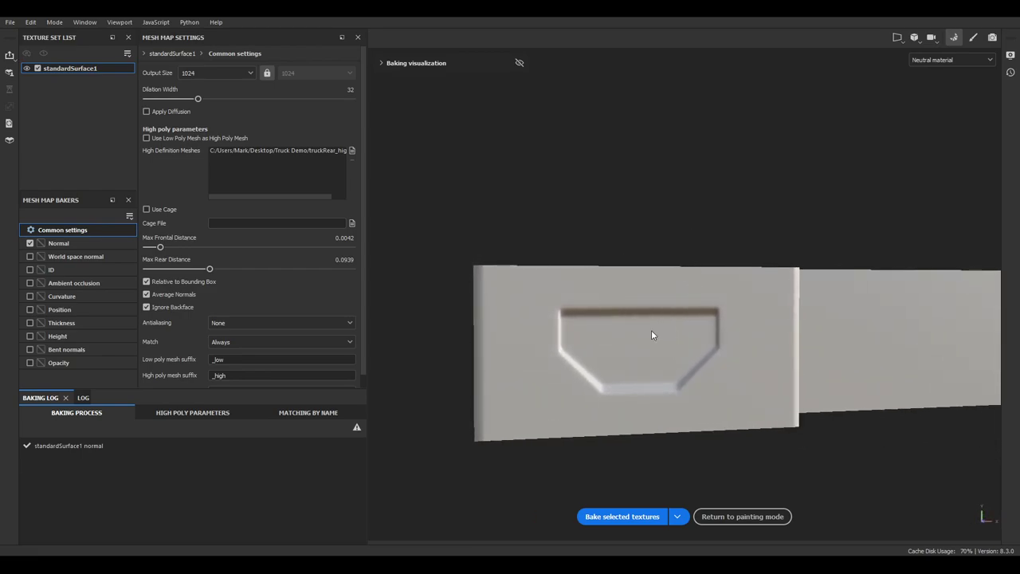
Step: Turn off Average Normals and display the high definition mesh, cage surface and cage wireframe close up at the end corner
click(146, 294)
alt+drag(743, 246, 690, 261)
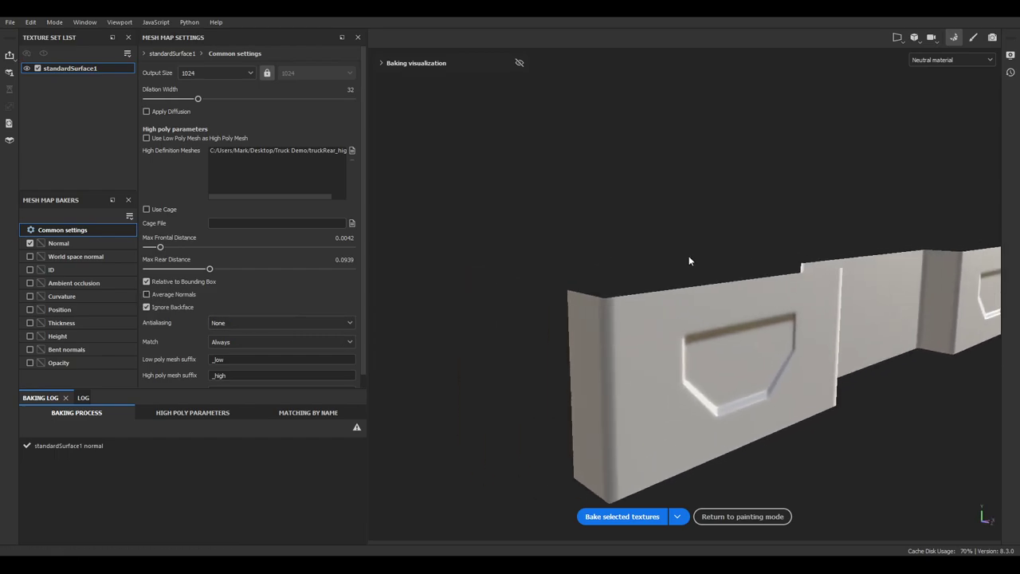
click(381, 62)
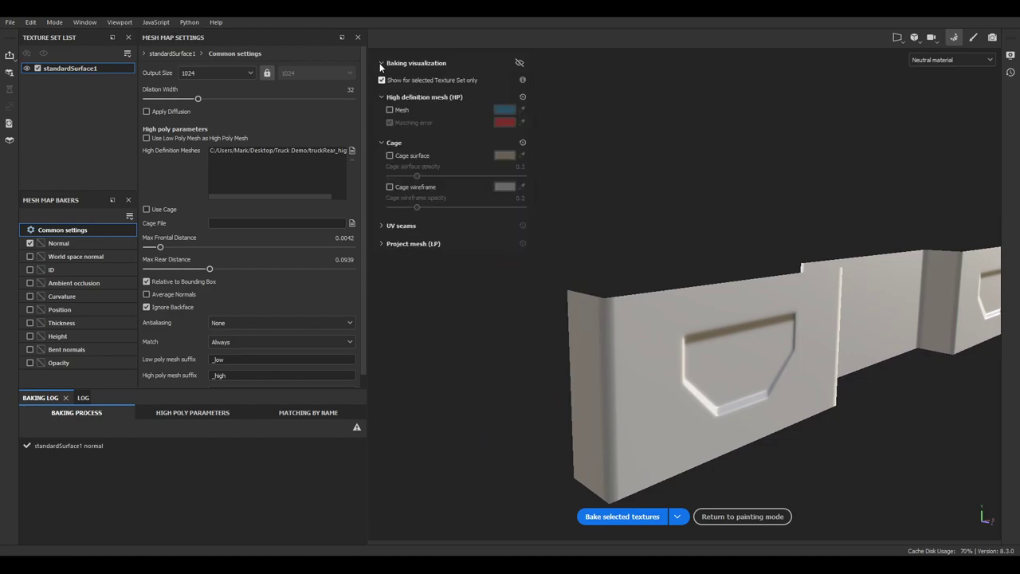
click(390, 110)
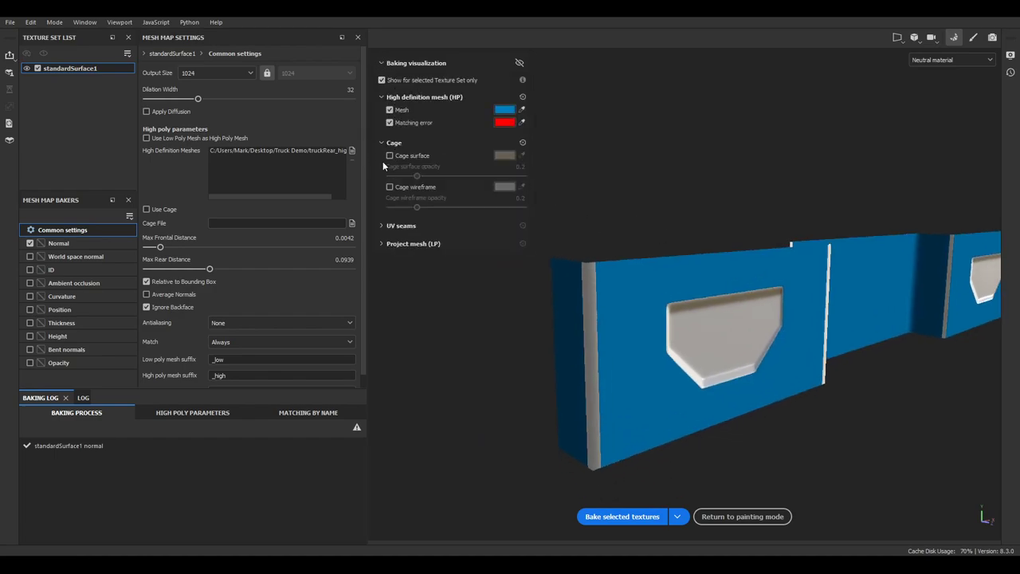
click(390, 155)
click(390, 187)
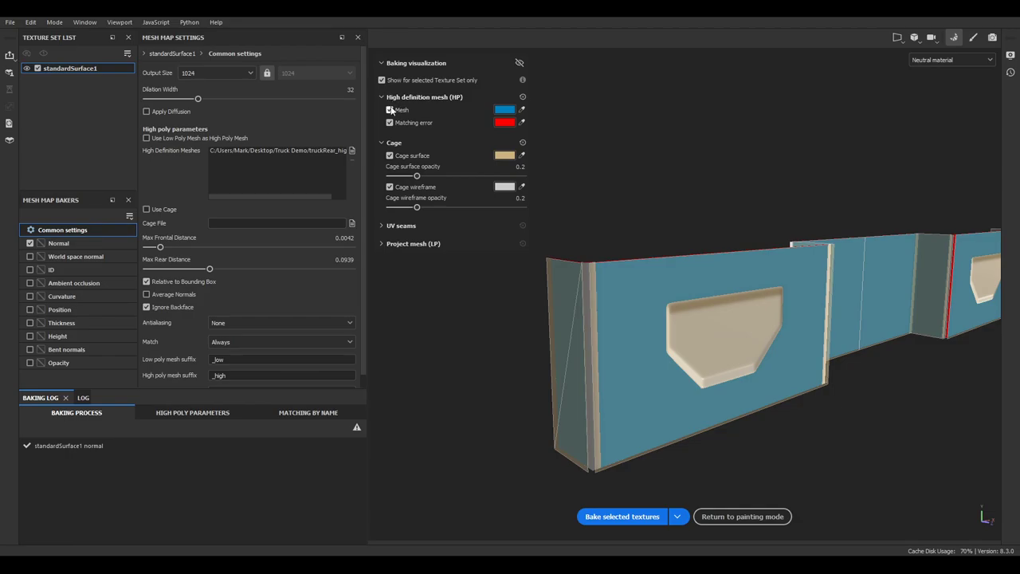
alt+drag(649, 192, 639, 252)
alt+right_drag(638, 252, 677, 315)
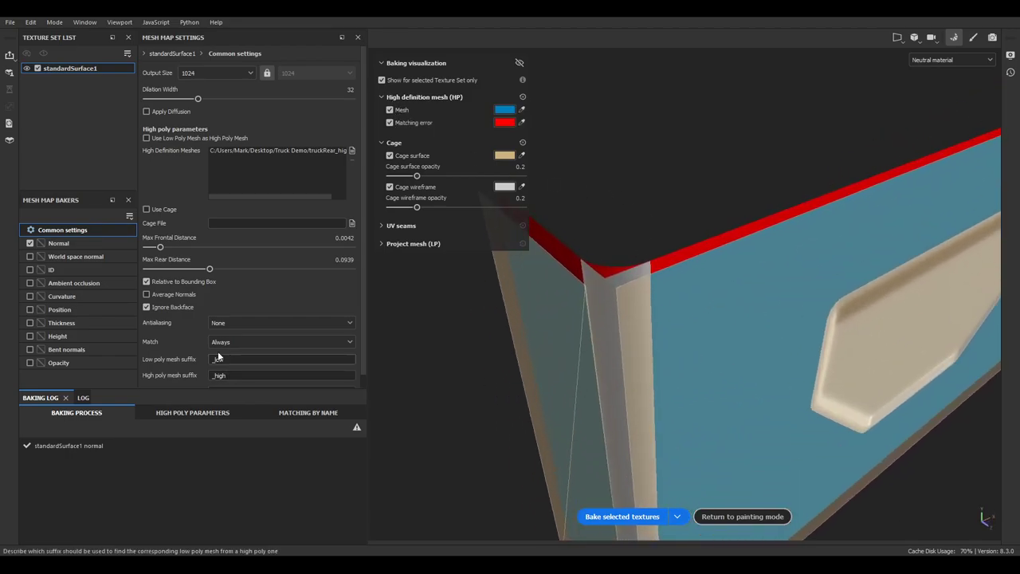
Step: Turn Average Normals back on and examine the cage around the same corner
click(147, 294)
alt+drag(682, 314, 670, 344)
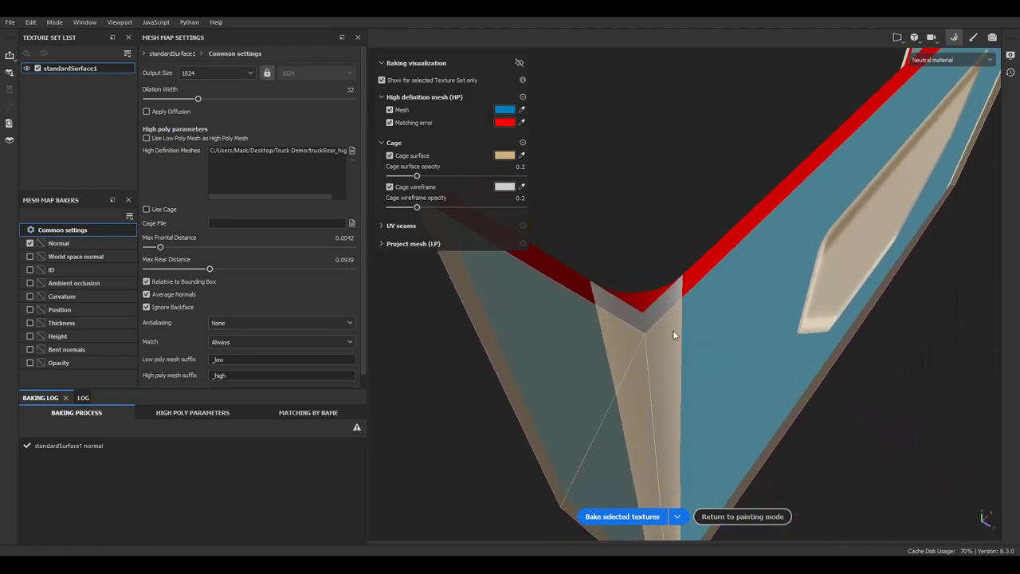
Step: Raise Max Frontal Distance to 0.035 and up to 0.1248, examining how the averaged cage expands around the corner and recess
key(f)
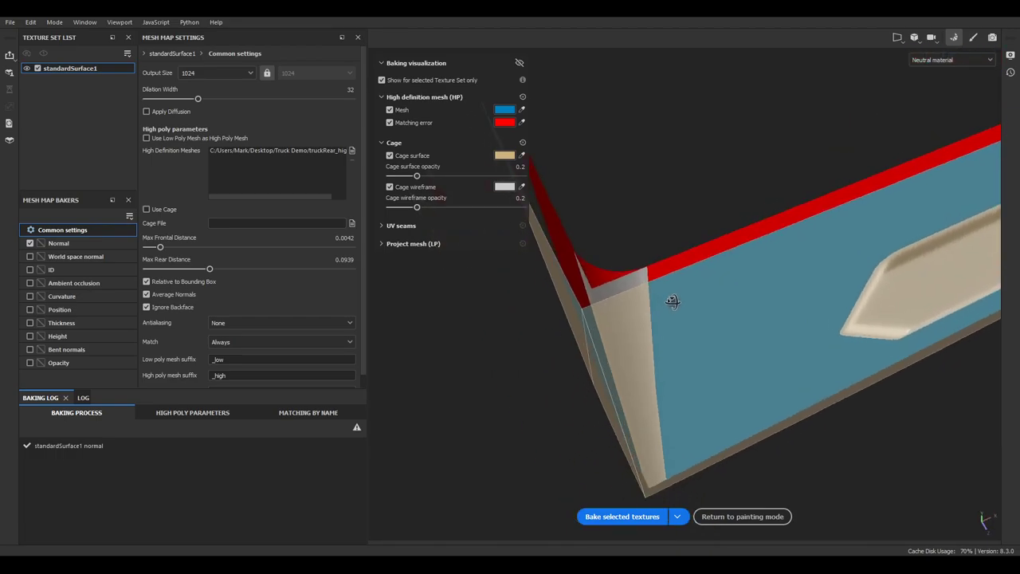
scroll(225, 285, down, 1)
alt+drag(844, 267, 510, 318)
drag(160, 238, 185, 235)
alt+drag(731, 335, 898, 287)
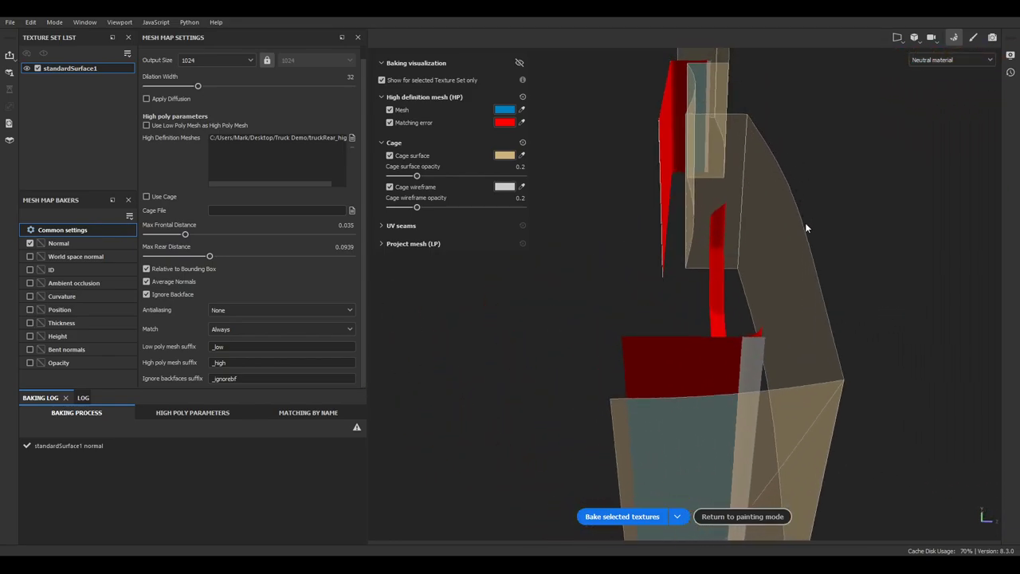
alt+drag(835, 399, 579, 395)
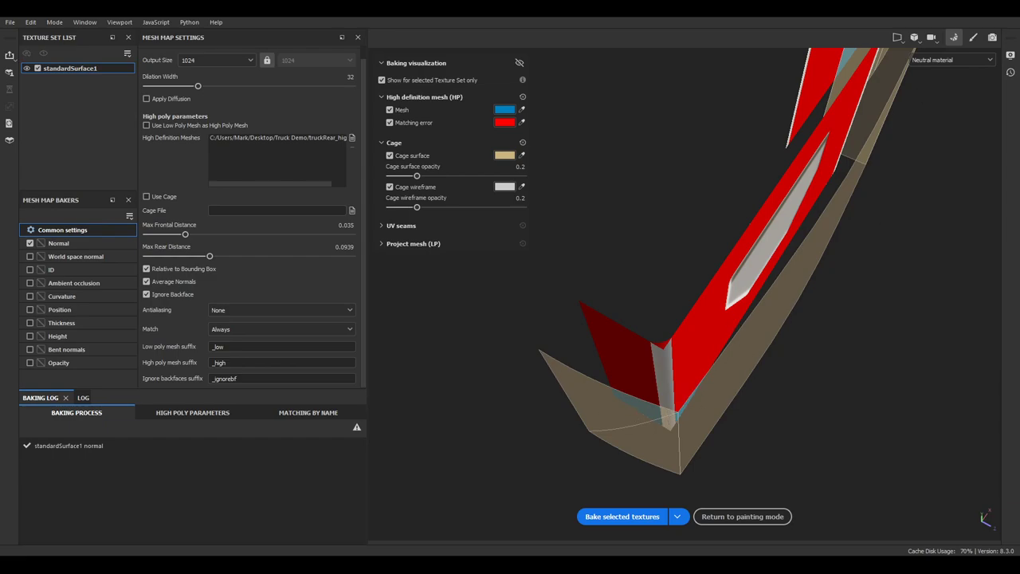
drag(184, 234, 219, 234)
alt+drag(834, 292, 693, 399)
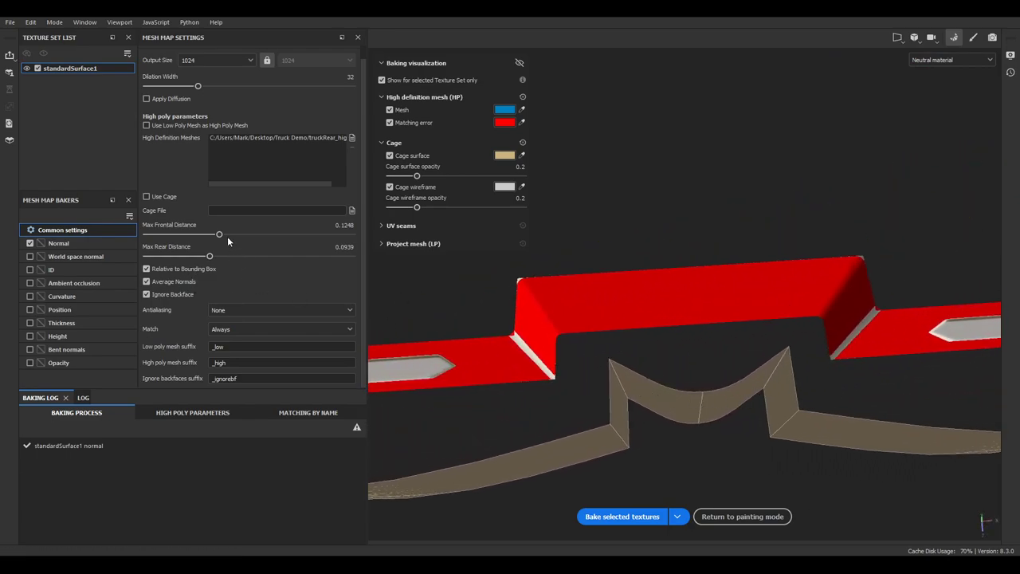
Step: Lower Max Frontal Distance to bring the cage close to the mesh and turn off Average Normals, checking the cage at the corners
drag(219, 234, 163, 232)
alt+drag(570, 323, 542, 298)
click(168, 282)
alt+drag(558, 359, 624, 383)
alt+drag(648, 438, 382, 318)
Step: Raise Max Frontal Distance to 0.0846 and examine how the cage faces separate at the hard edges without Average Normals
drag(165, 235, 206, 235)
alt+drag(786, 340, 649, 346)
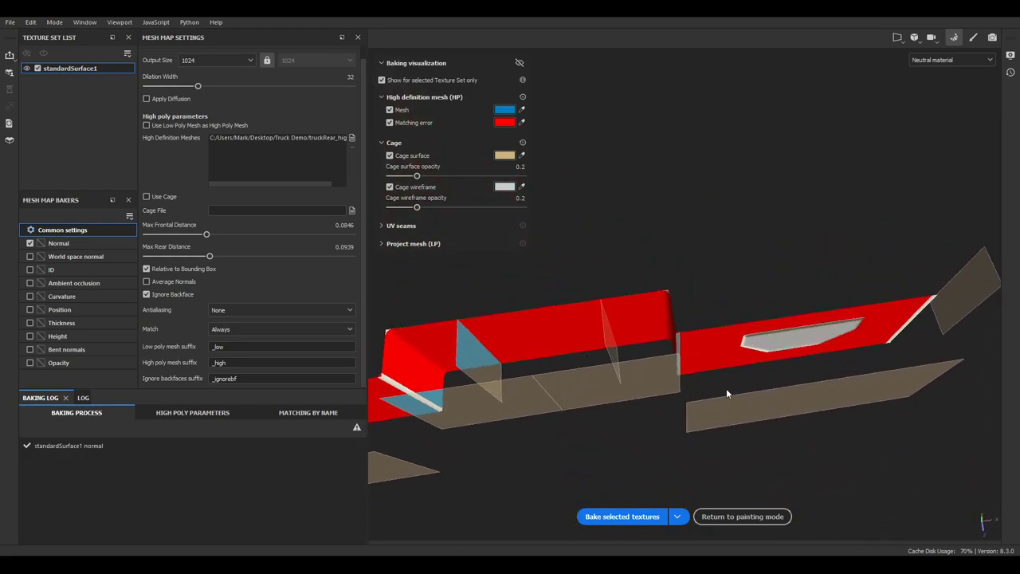
alt+drag(548, 411, 647, 344)
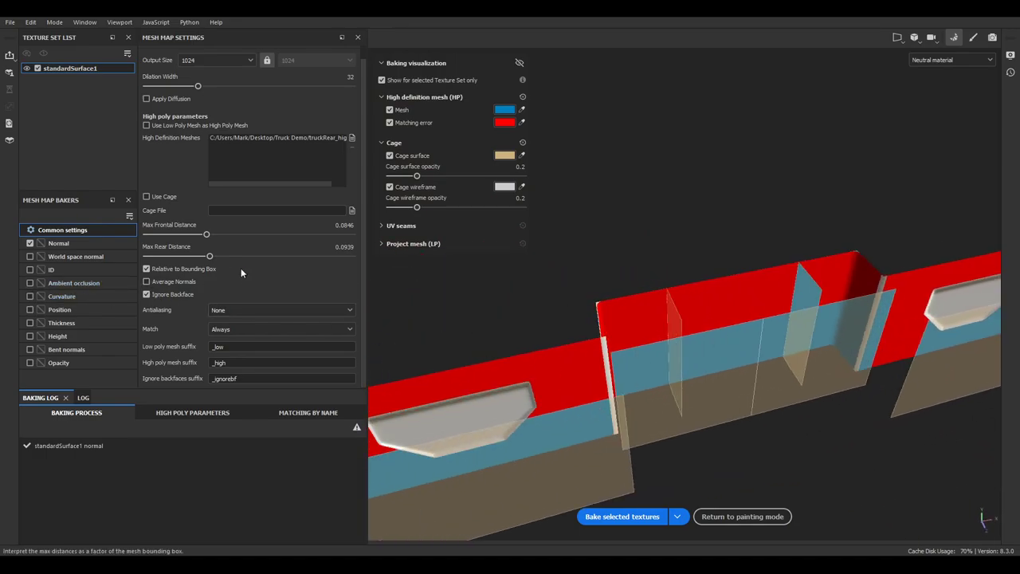
Step: Set Max Frontal Distance to 0.0046 and hide the high definition mesh, cage surface and cage wireframe
drag(206, 233, 161, 236)
alt+drag(446, 334, 804, 312)
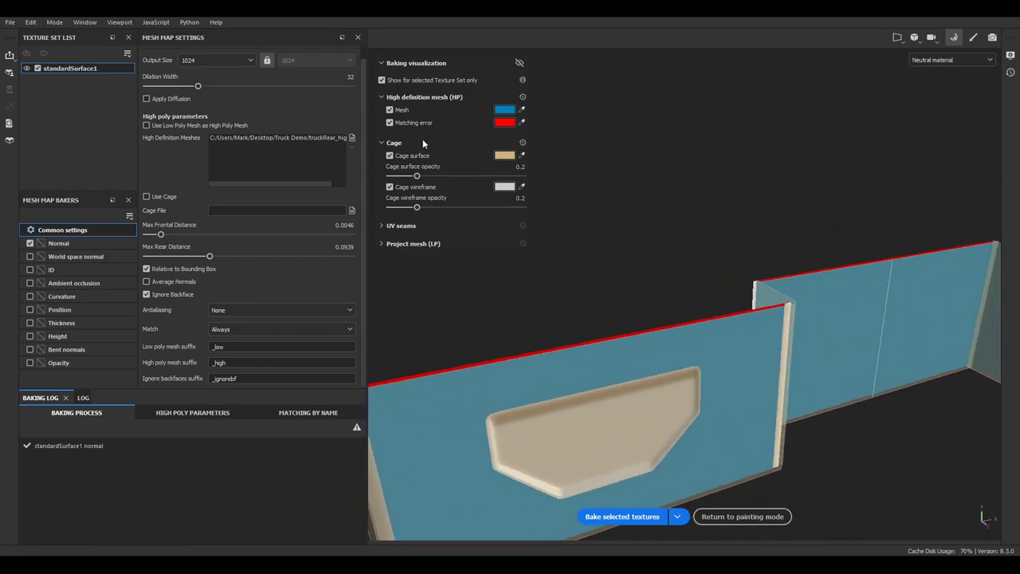
click(390, 156)
click(390, 110)
click(390, 186)
alt+drag(447, 219, 643, 477)
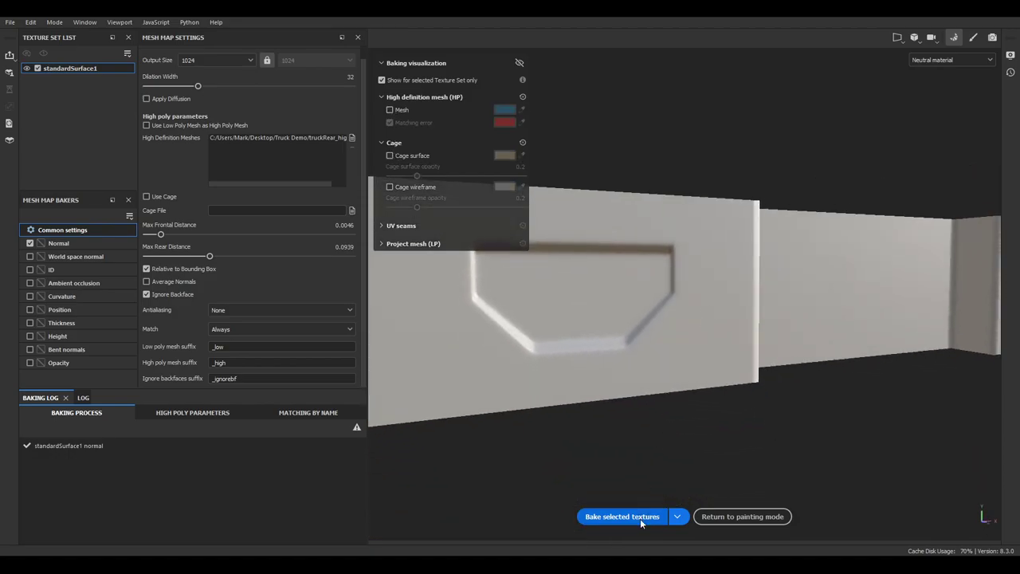
Step: Bake the Normal map with Average Normals off and inspect the recessed panel and the end corner edges
click(640, 518)
alt+drag(656, 337, 705, 373)
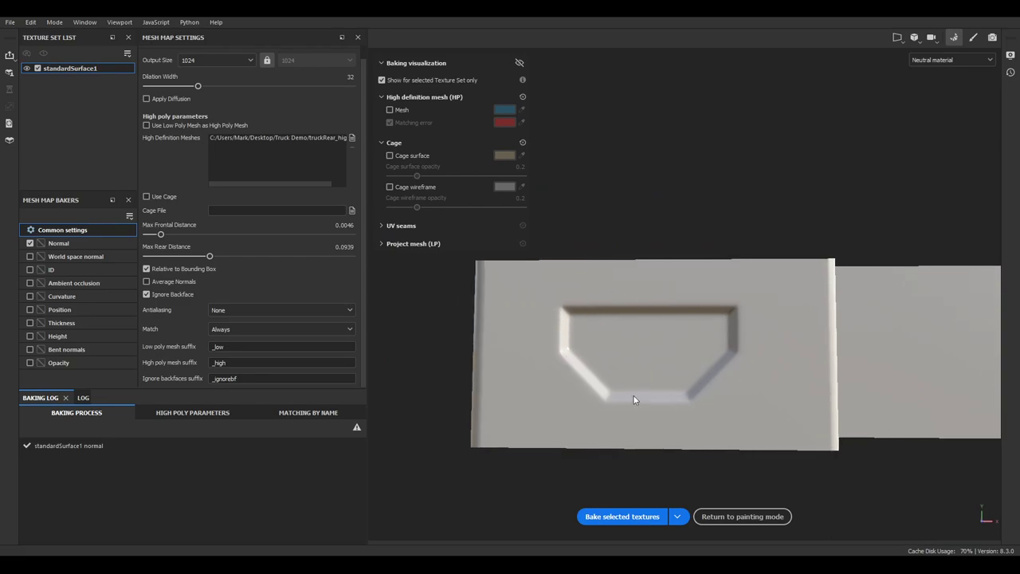
alt+drag(727, 349, 620, 360)
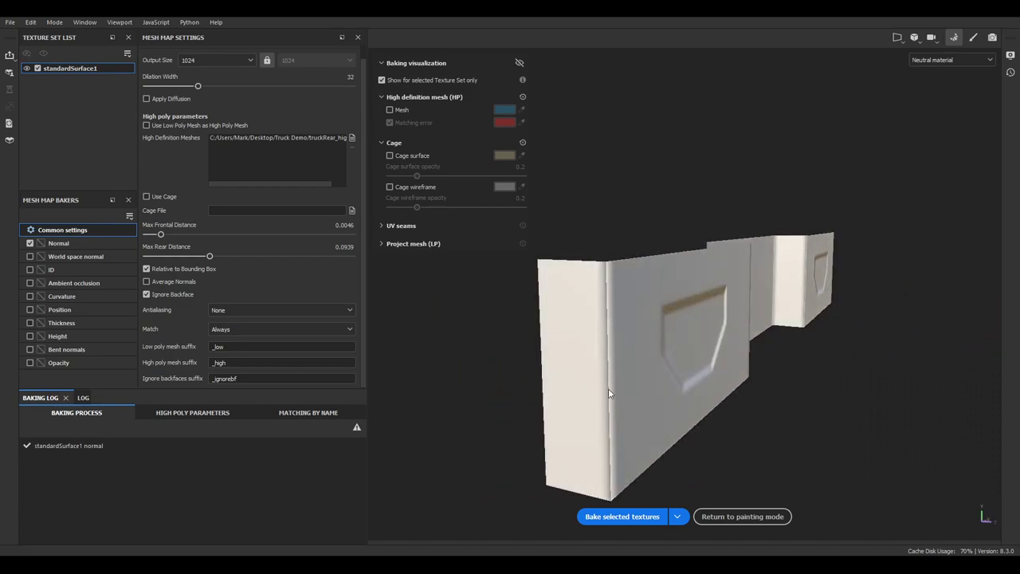
alt+drag(661, 462, 705, 341)
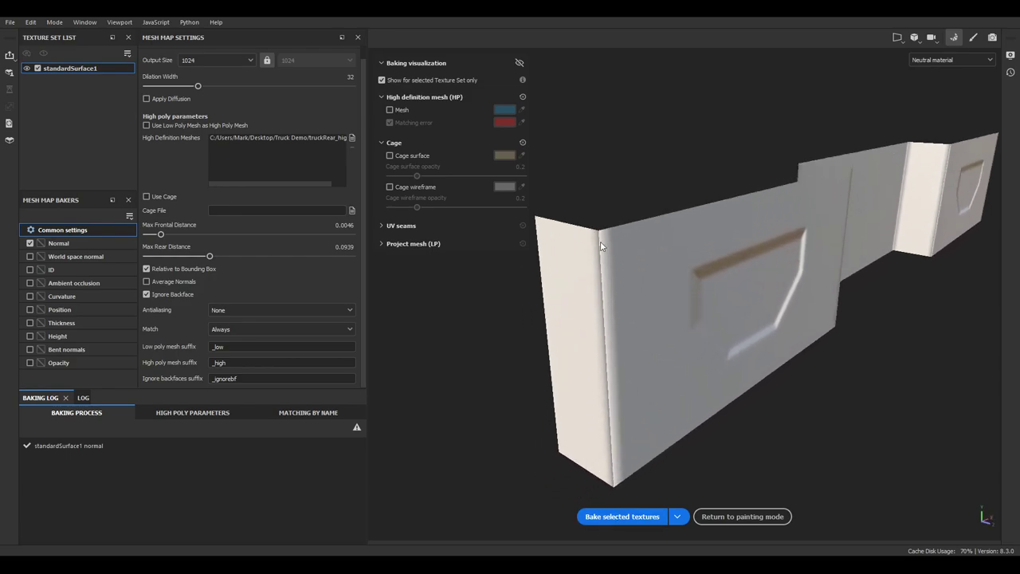
alt+drag(715, 300, 701, 261)
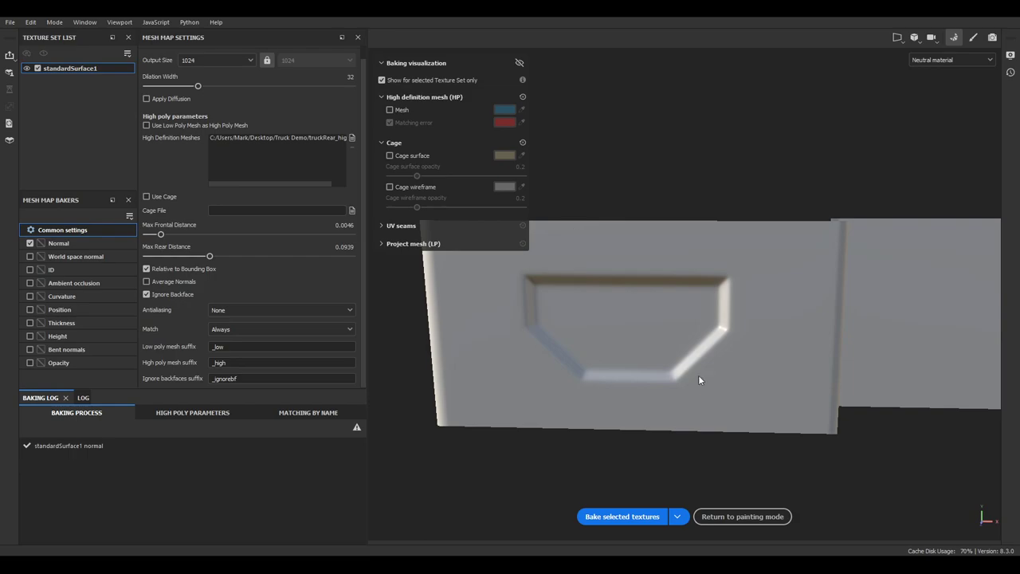
alt+drag(661, 252, 683, 417)
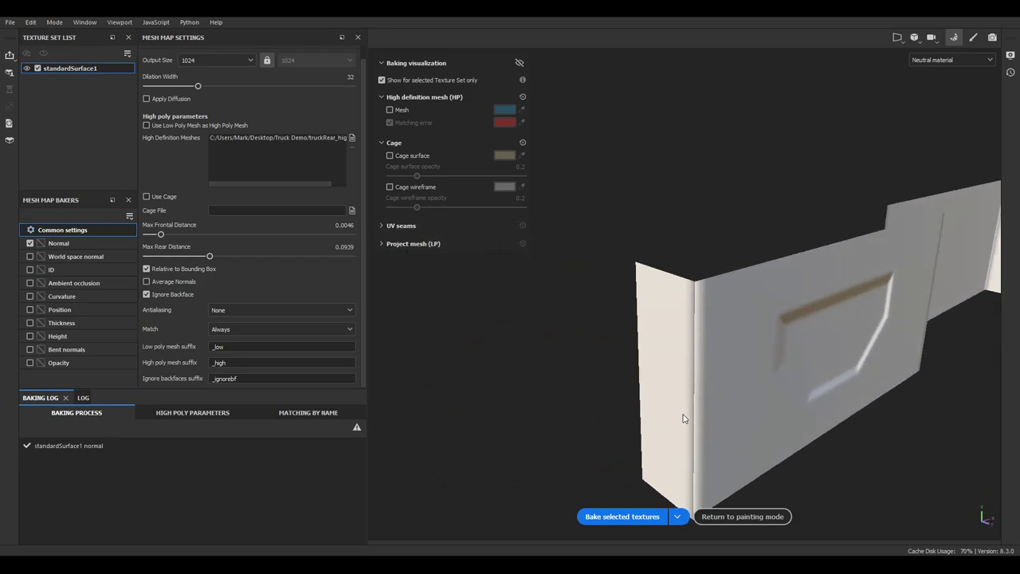
alt+drag(723, 462, 738, 358)
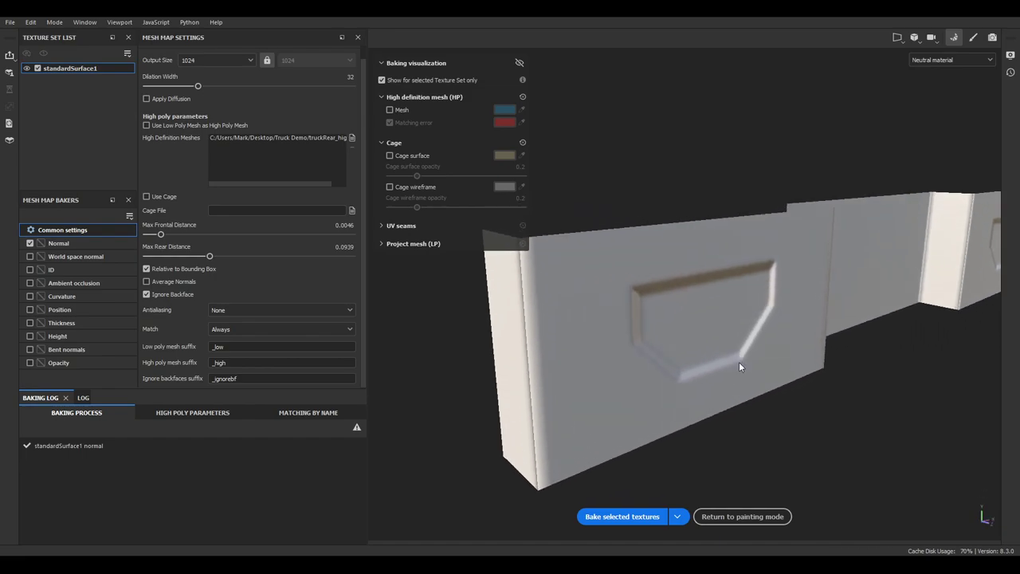
Step: Collapse the baking visualization settings, select only the World space normal baker and display the World space normal map on the mesh
click(381, 63)
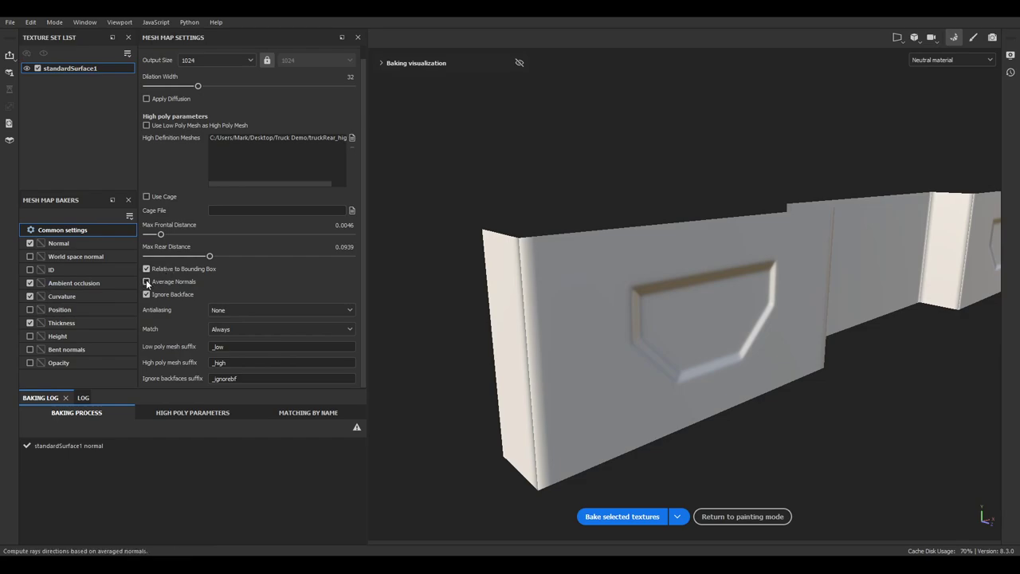
click(73, 256)
ctrl+click(30, 256)
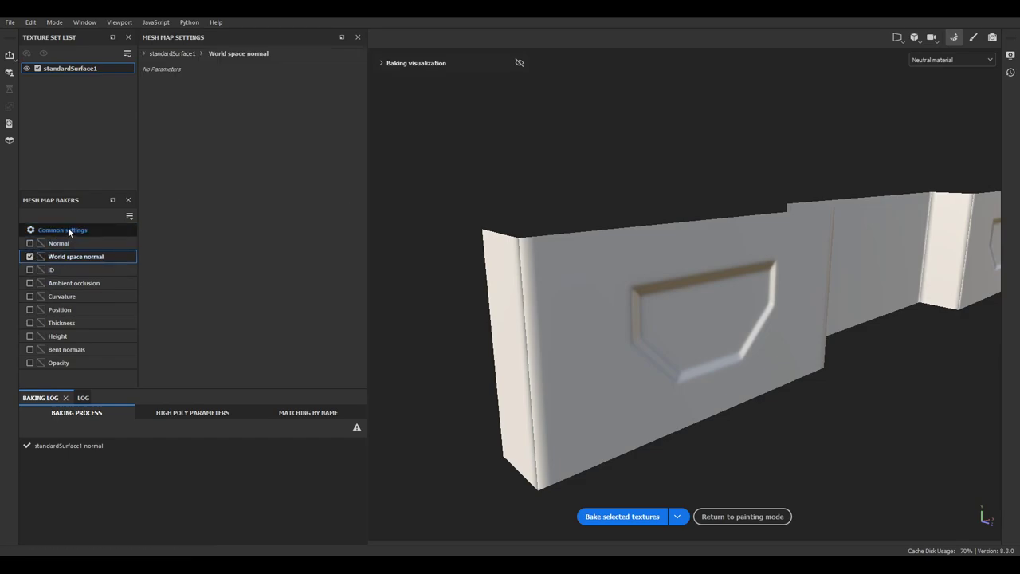
click(967, 60)
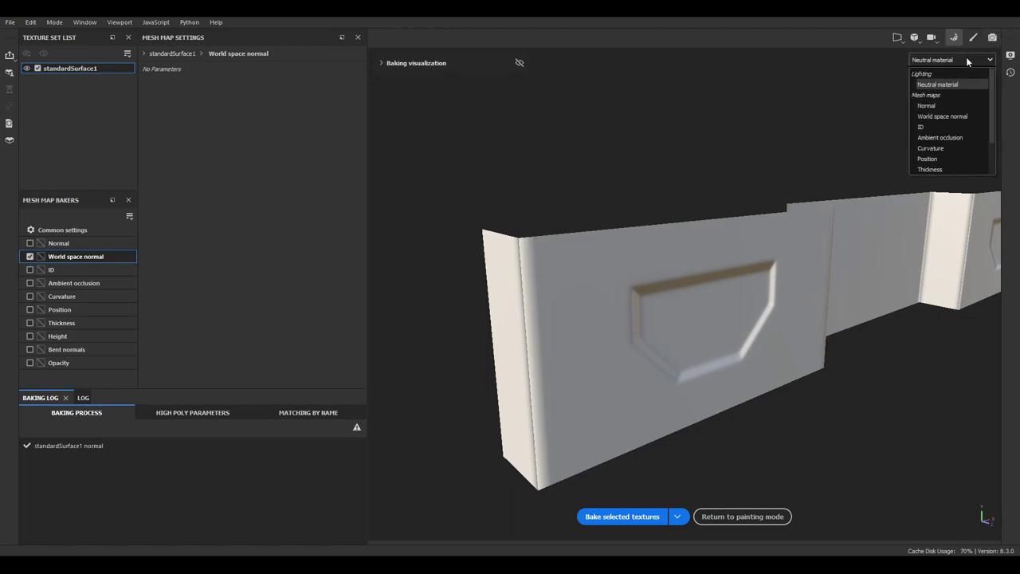
click(943, 115)
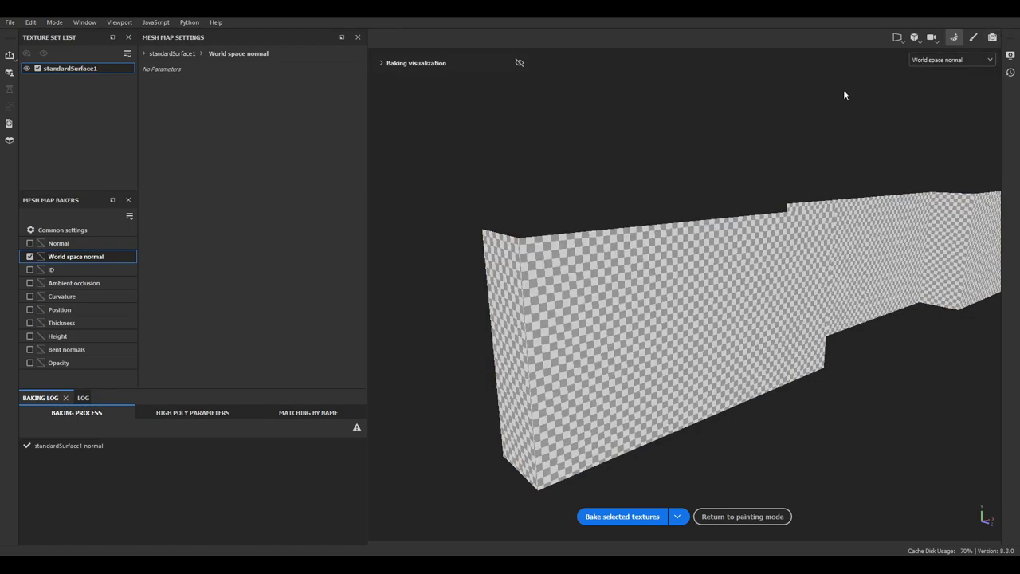
mouse_move(703, 256)
alt+mouse_down()
mouse_move(724, 232)
mouse_move(693, 244)
alt+mouse_up()
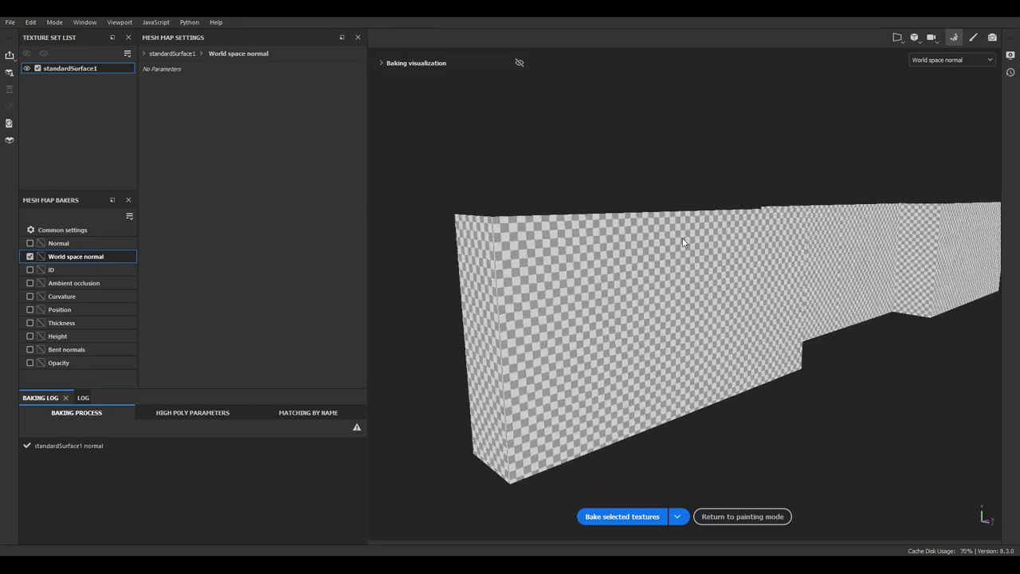
Step: Bake the World space normal map with Average Normals on and inspect the end corner and recessed panel
click(94, 229)
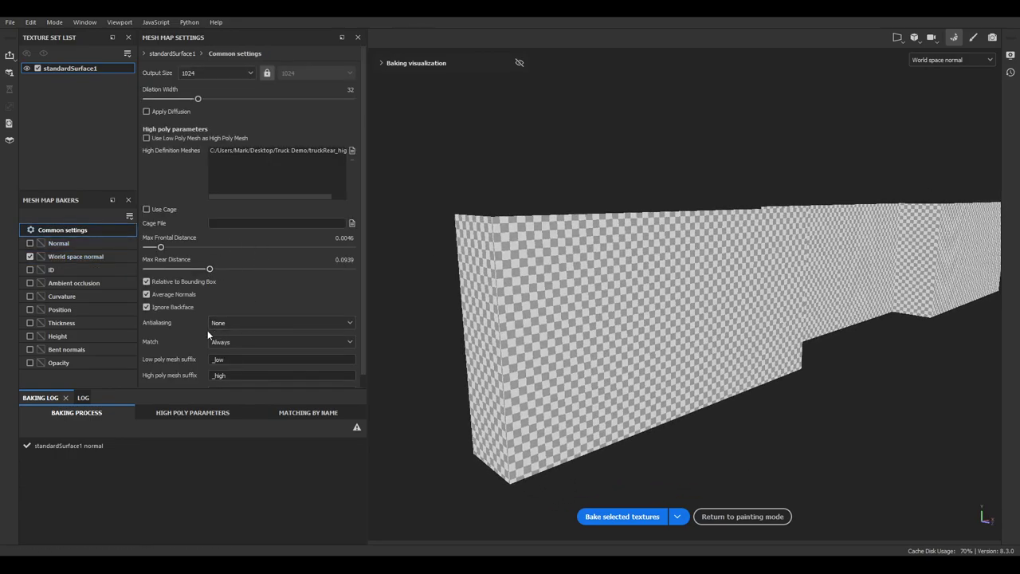
click(606, 517)
alt+drag(712, 314, 666, 303)
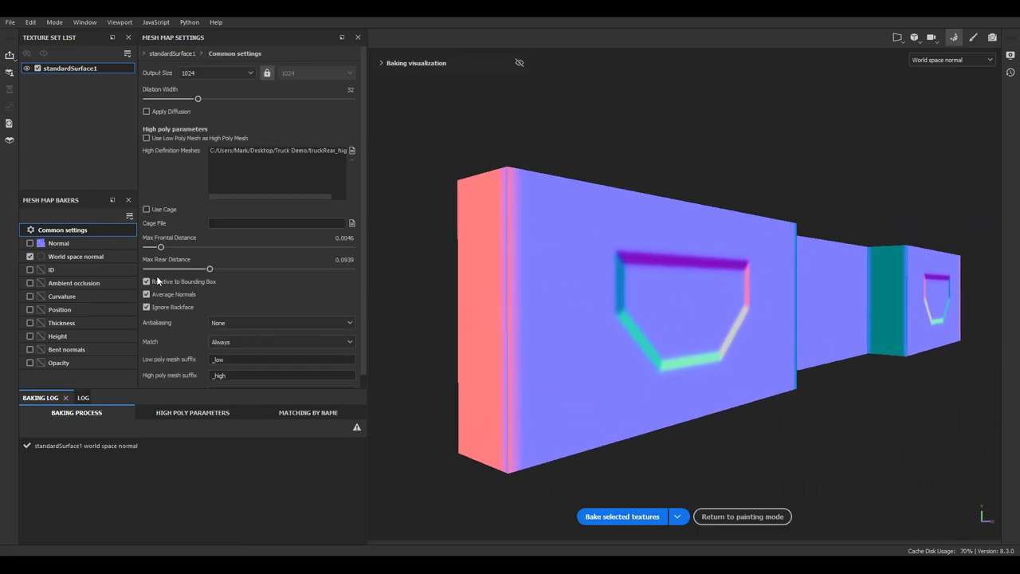
Step: Turn off Average Normals, rebake the World space normal map and inspect the recessed panel
click(146, 294)
click(622, 516)
alt+drag(705, 303, 606, 296)
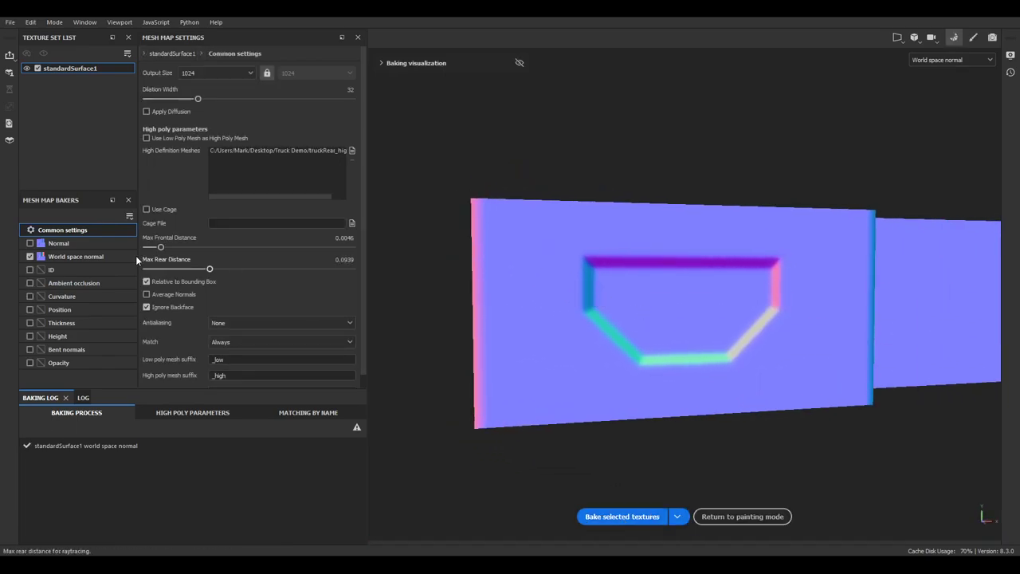
Step: Replace the World space normal baker with the Position baker and display the Position map on the mesh
click(30, 256)
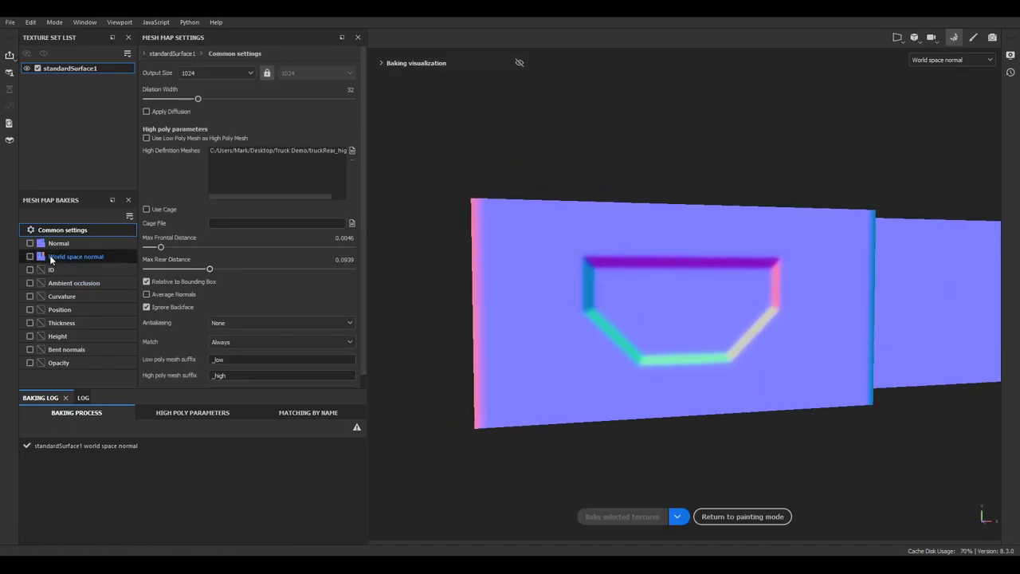
click(29, 309)
click(81, 310)
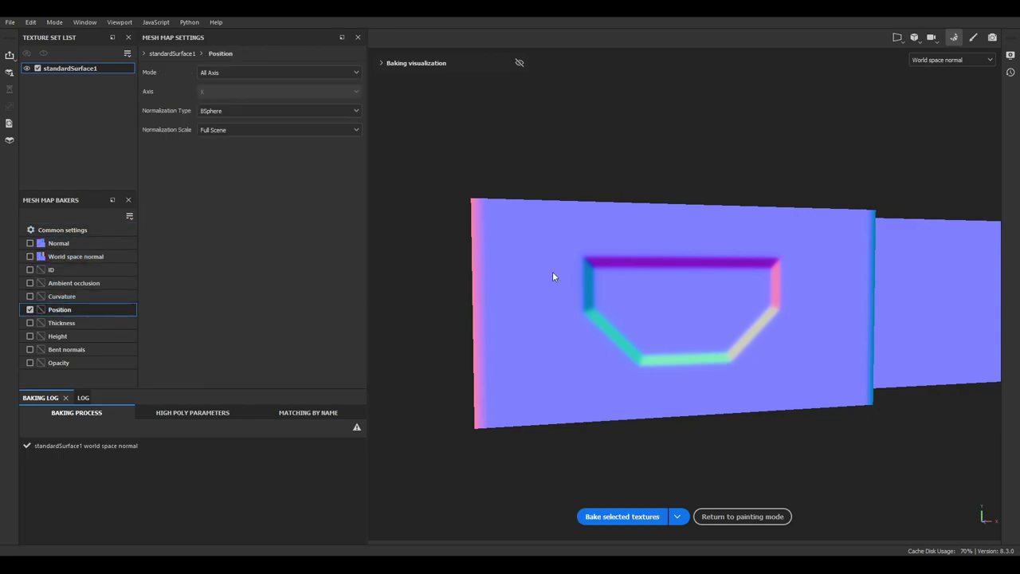
click(959, 59)
click(936, 159)
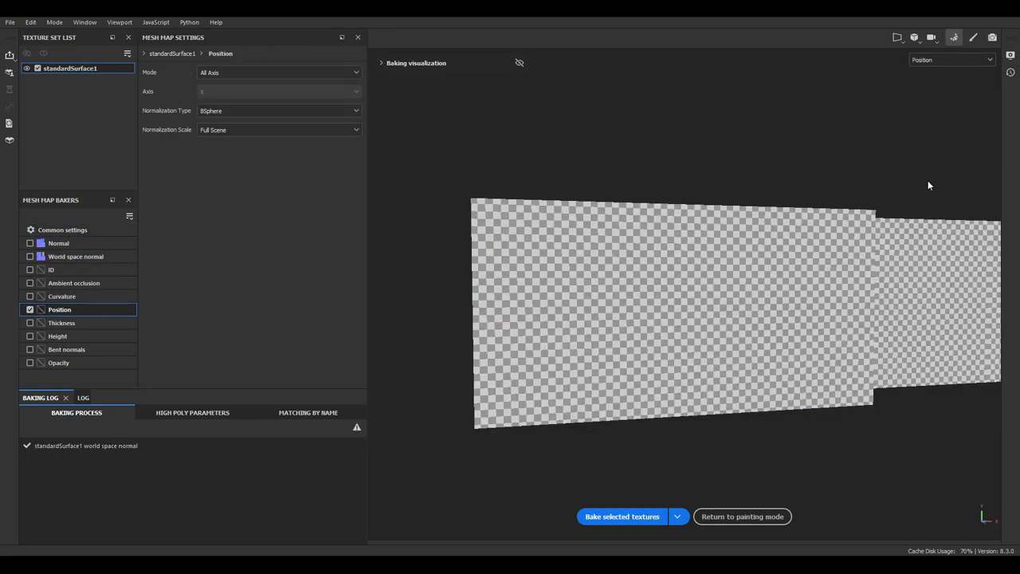
Step: Bake the Position map with Average Normals off and inspect its gradient across the panel
click(625, 516)
alt+drag(631, 472, 737, 363)
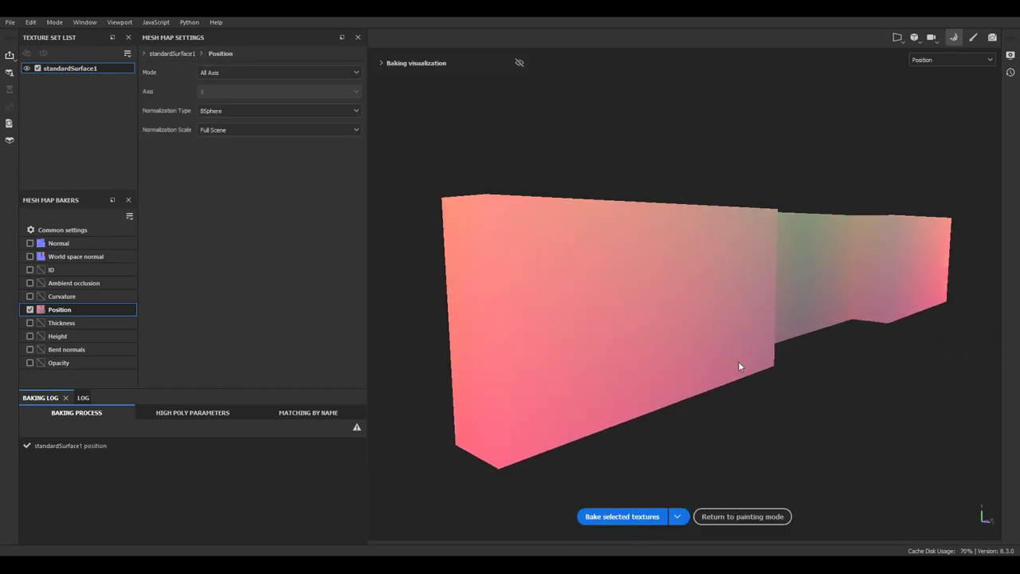
alt+drag(795, 330, 719, 255)
Step: Turn on Average Normals in the common settings and rebake the Position map
click(99, 231)
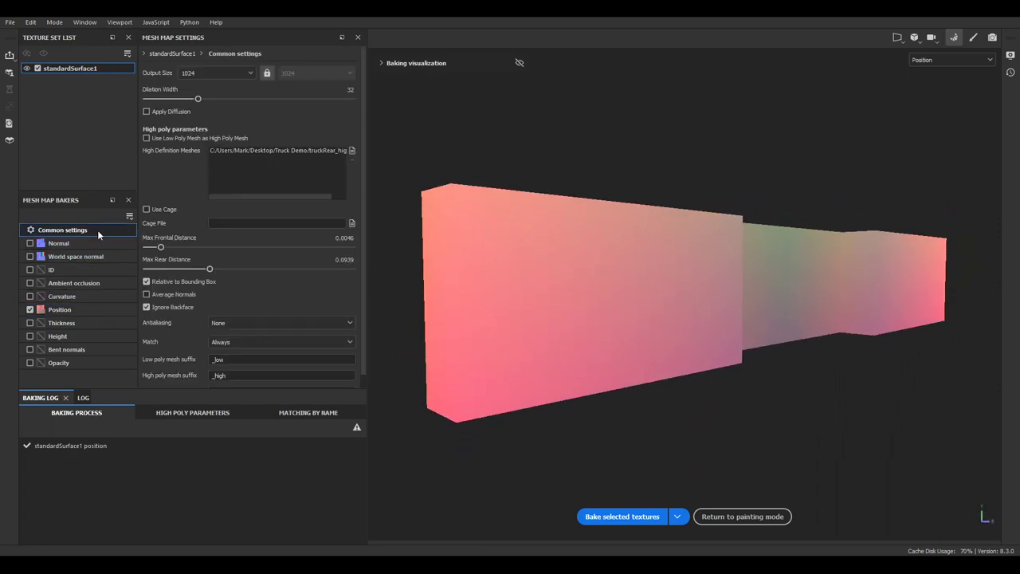
click(146, 294)
click(622, 517)
Step: Deselect the Position baker and select the Normal, Ambient occlusion, Curvature and Thickness bakers instead
click(30, 309)
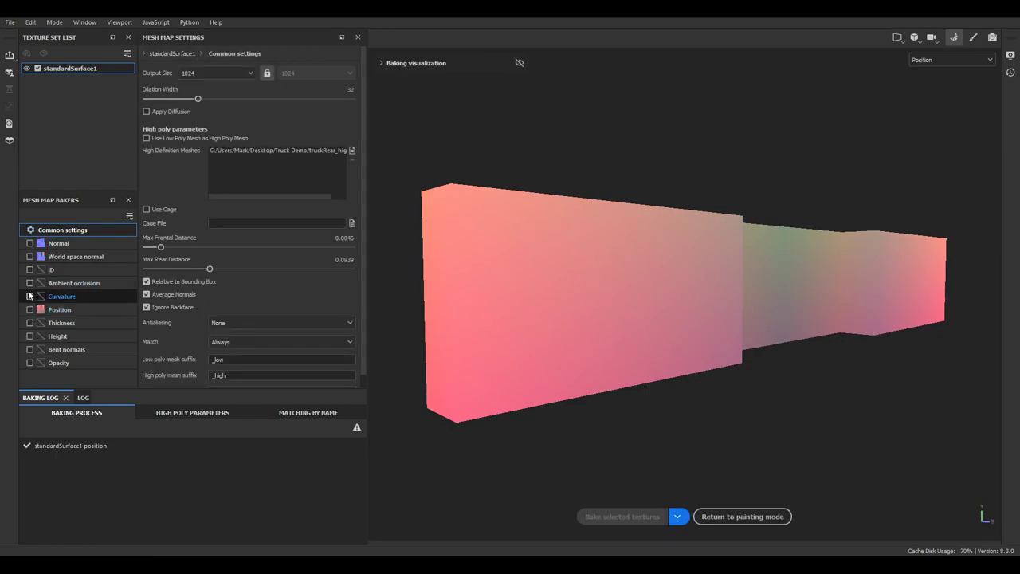
click(30, 257)
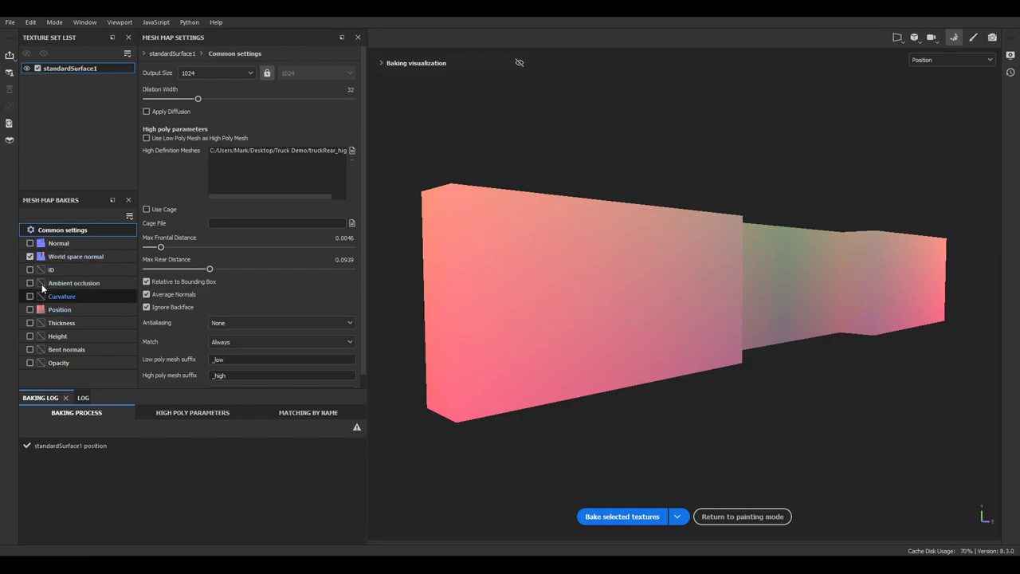
click(30, 256)
click(30, 271)
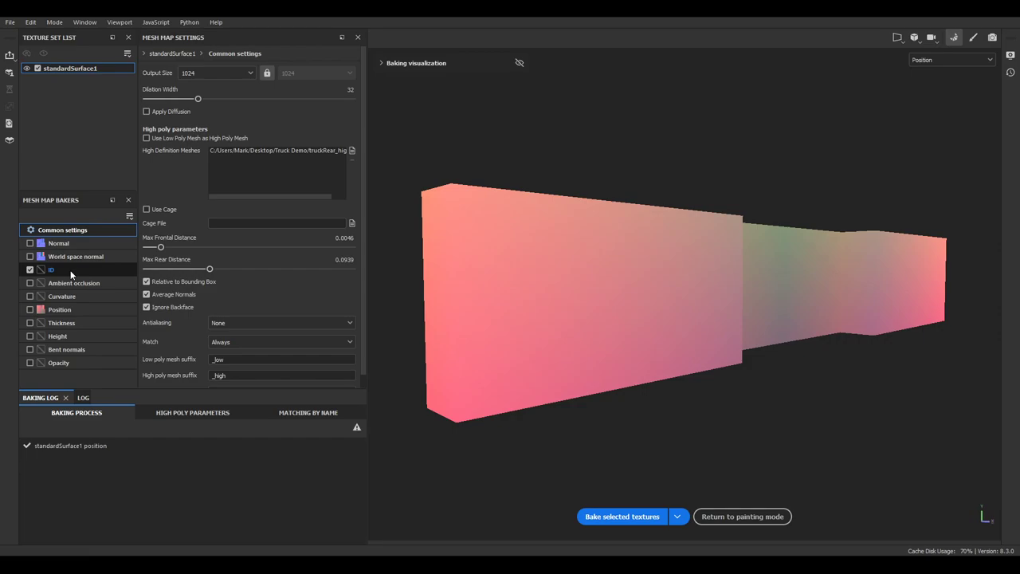
click(30, 270)
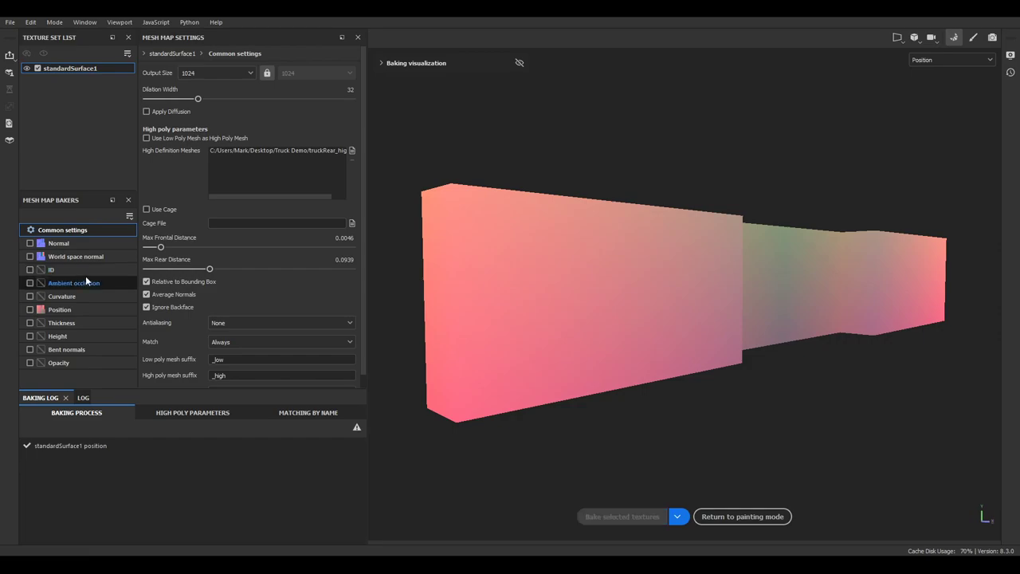
click(30, 244)
click(29, 283)
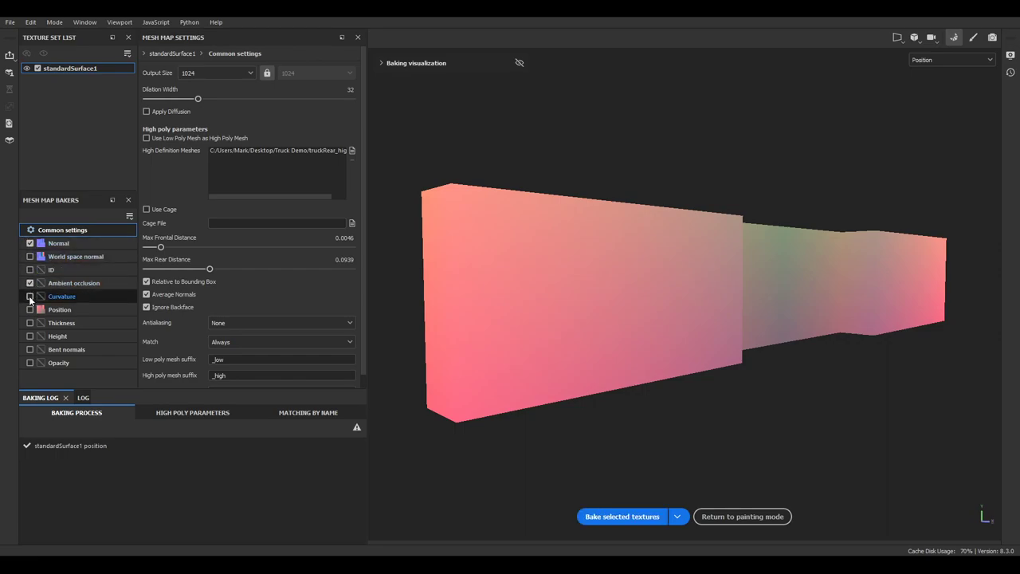
click(30, 297)
click(29, 322)
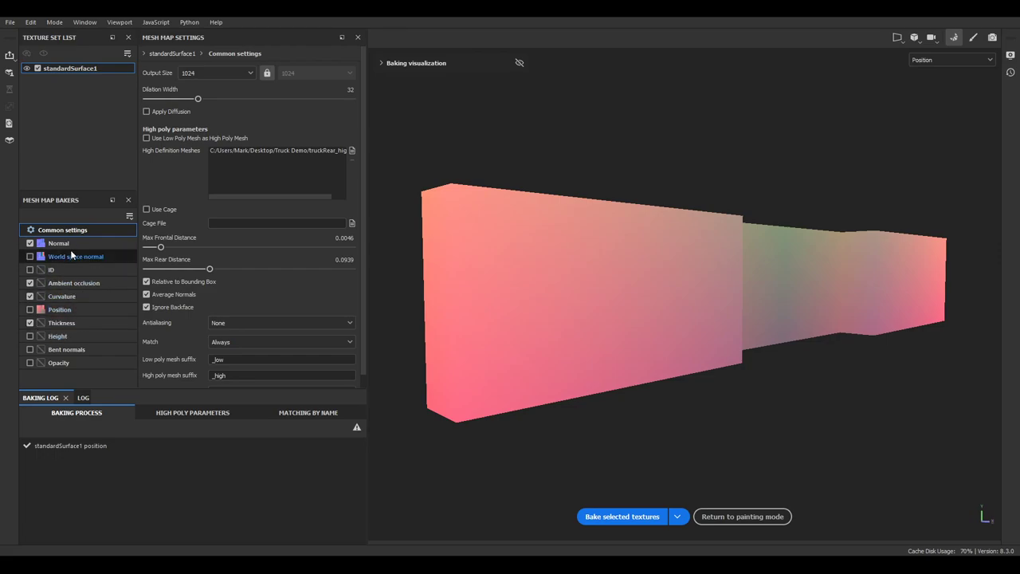
Step: Toggle Average Normals off and back on, and return to painting mode
click(146, 294)
click(146, 294)
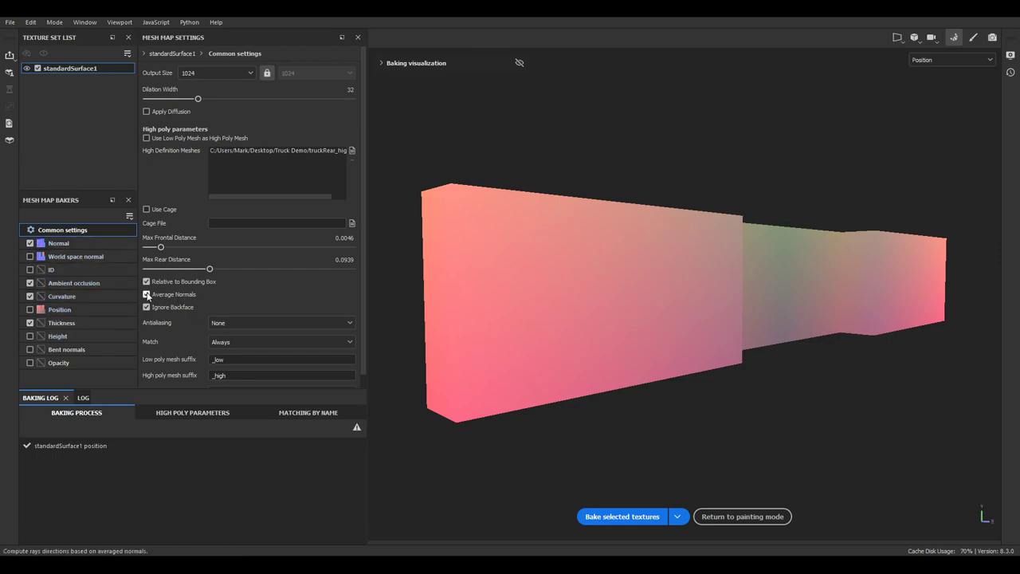
click(972, 37)
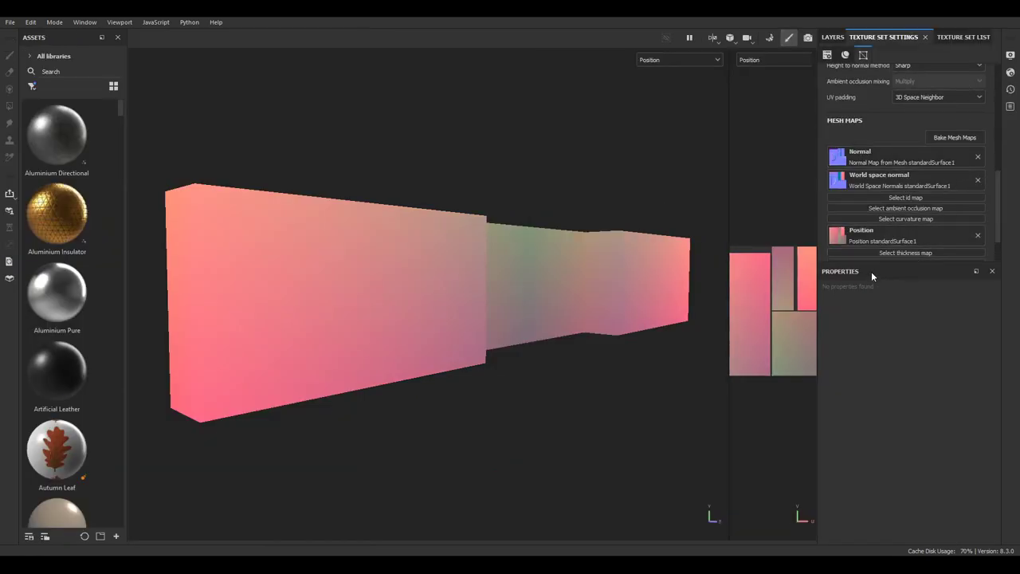
Step: Remove the Position, World space normal and Normal maps from the texture set and display the model in Material view
click(979, 236)
click(977, 180)
click(977, 157)
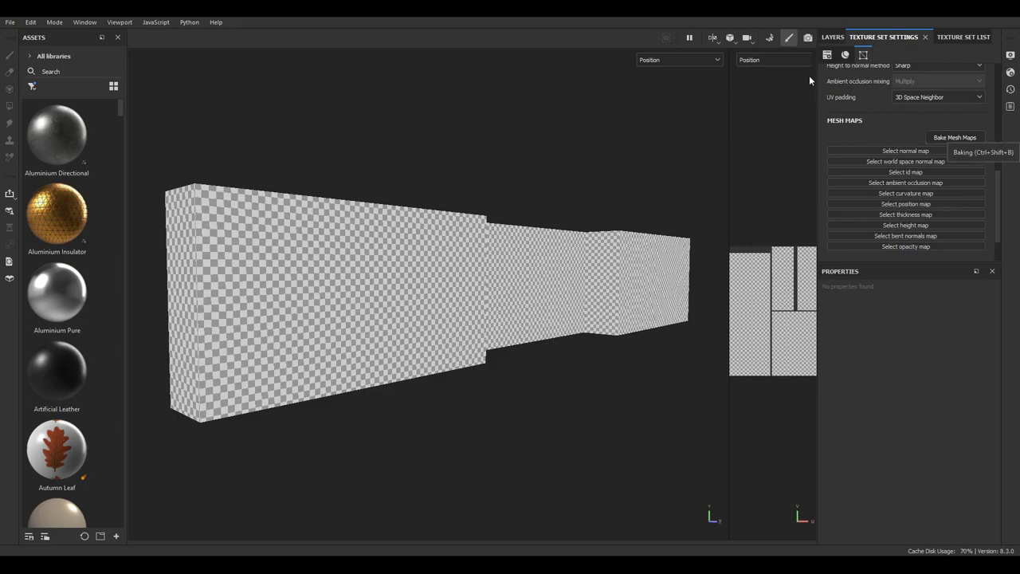
click(699, 59)
scroll(676, 92, up, 3)
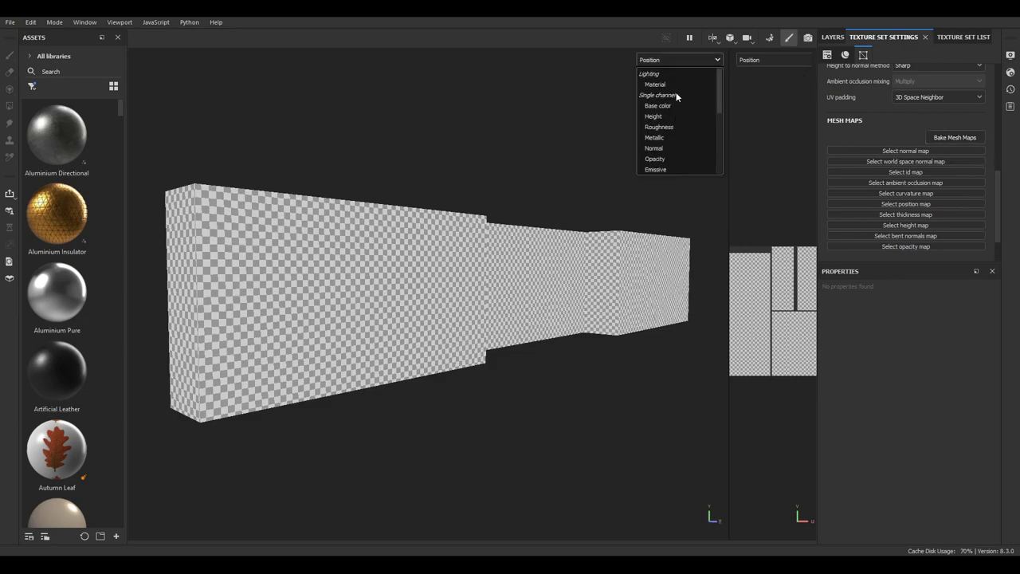
click(660, 61)
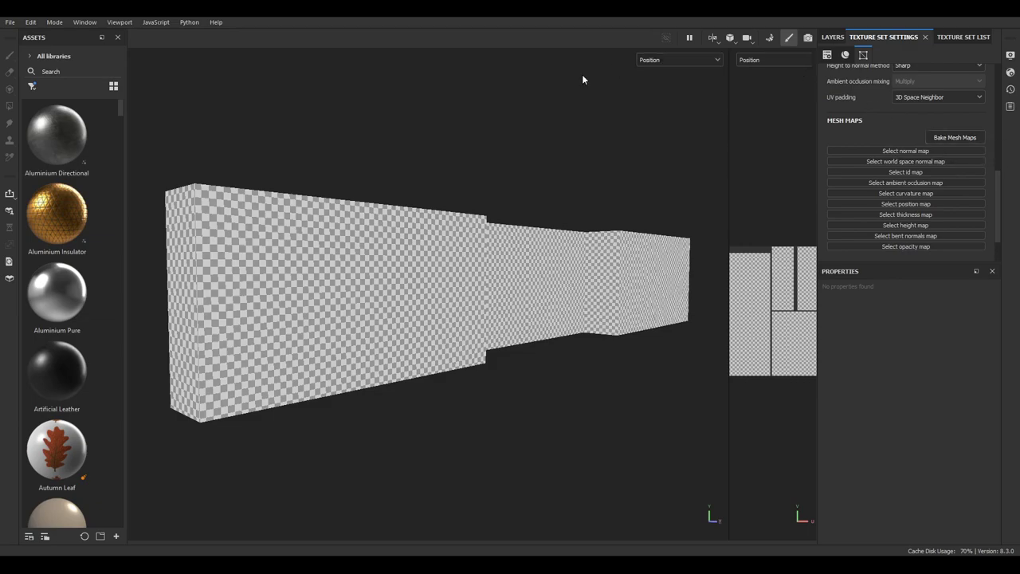
key(m)
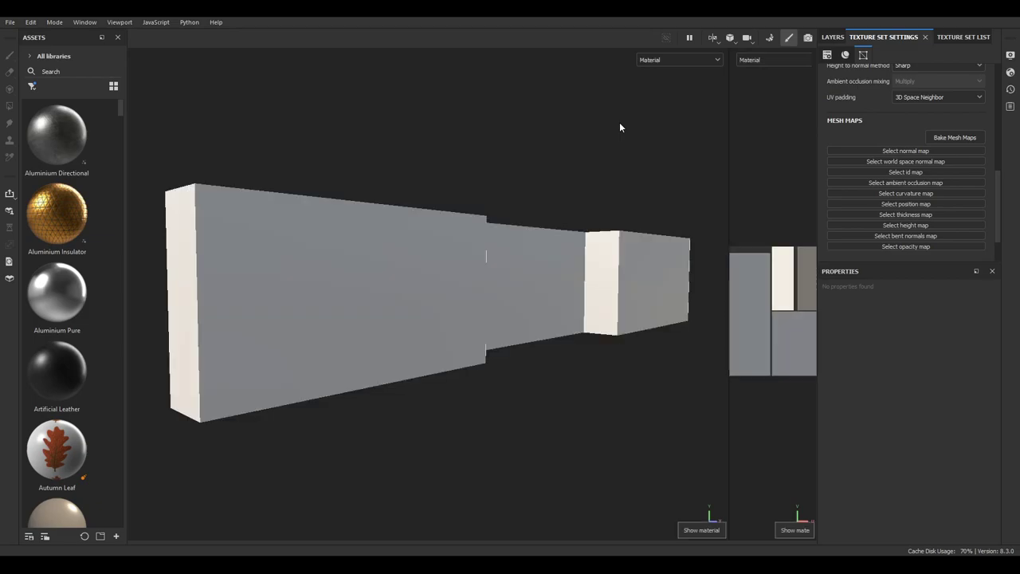
Step: Bake the Normal, Ambient occlusion, Curvature and Thickness maps with Average Normals on, and inspect the panel back in painting mode
click(941, 140)
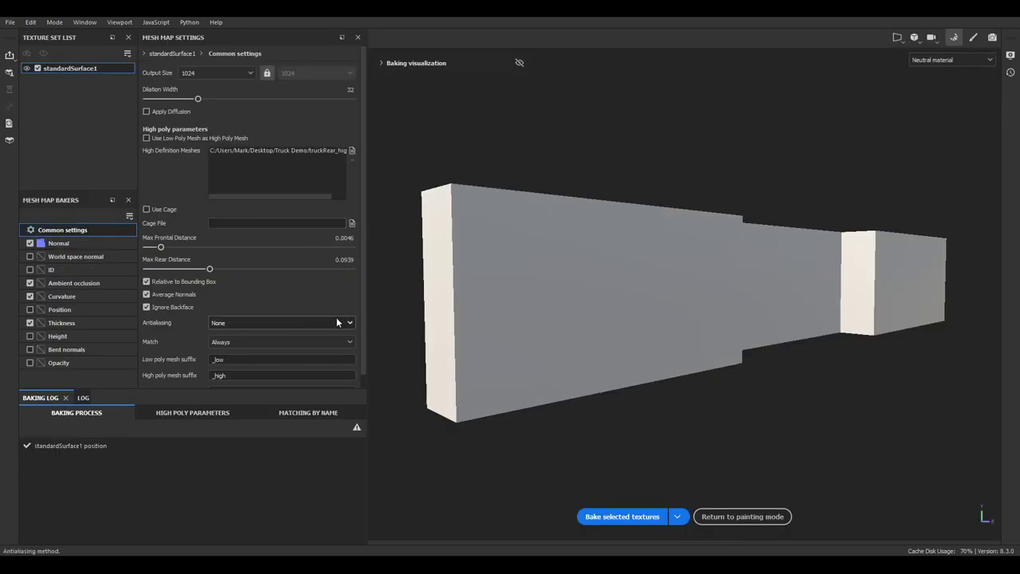
click(617, 516)
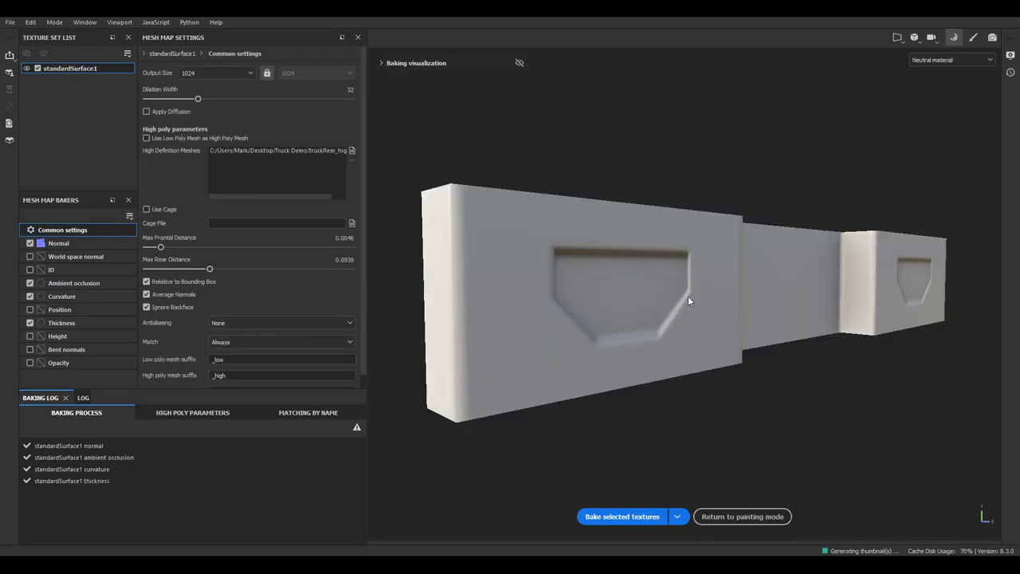
alt+drag(676, 323, 510, 335)
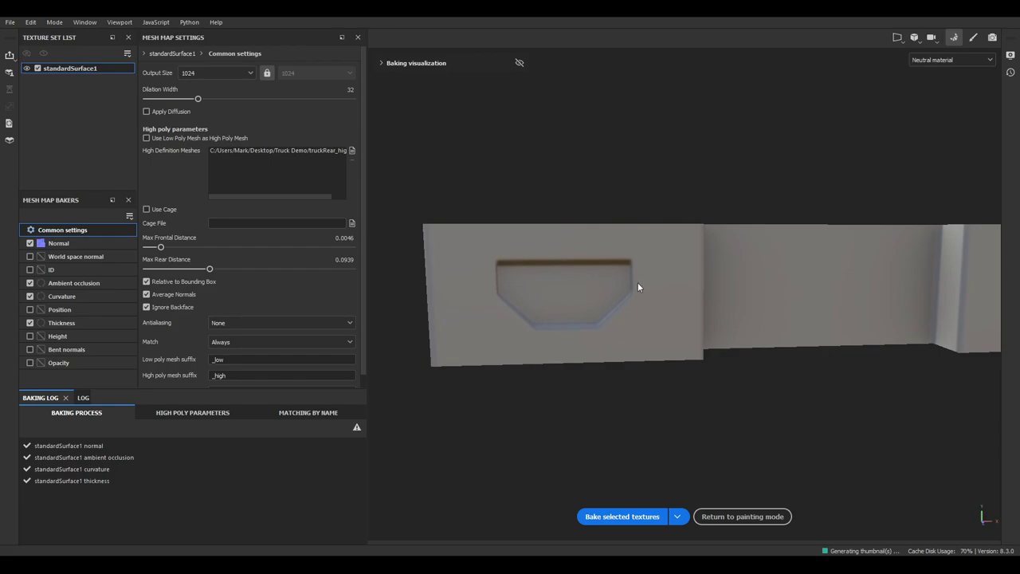
click(972, 38)
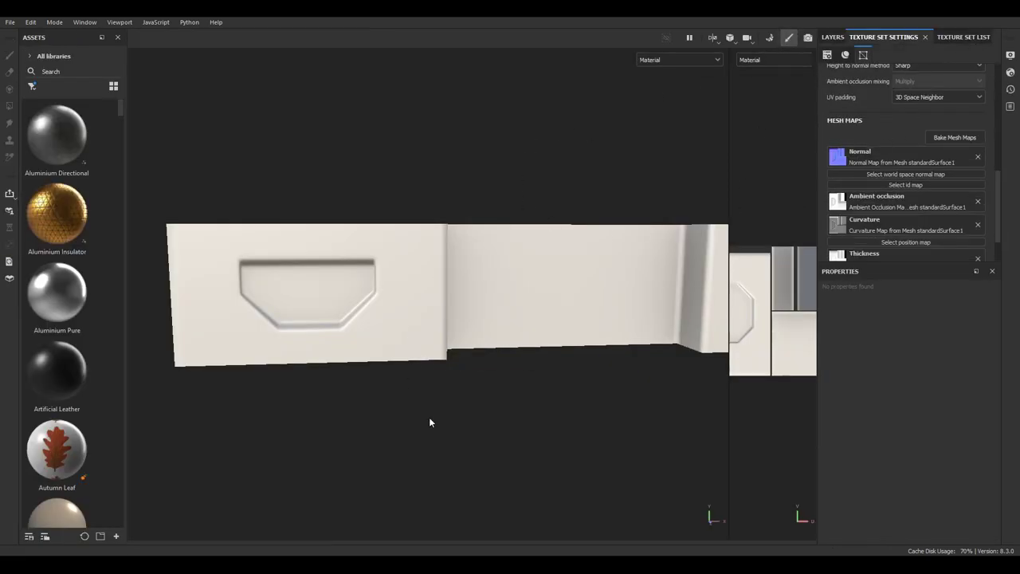
alt+drag(442, 310, 529, 365)
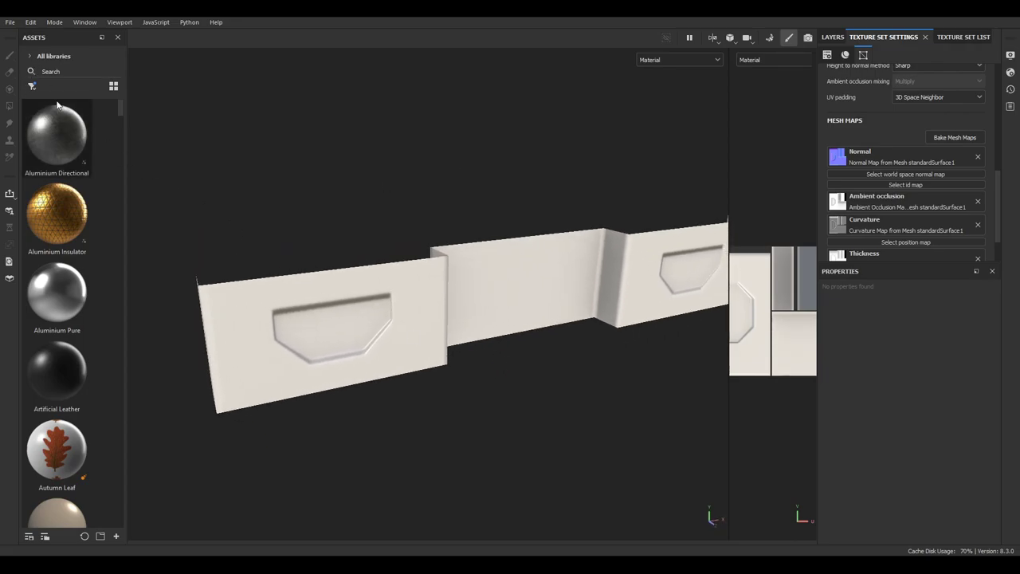
Step: Clear the Materials filter to show all asset types, and limit the assets to the Project library
click(32, 86)
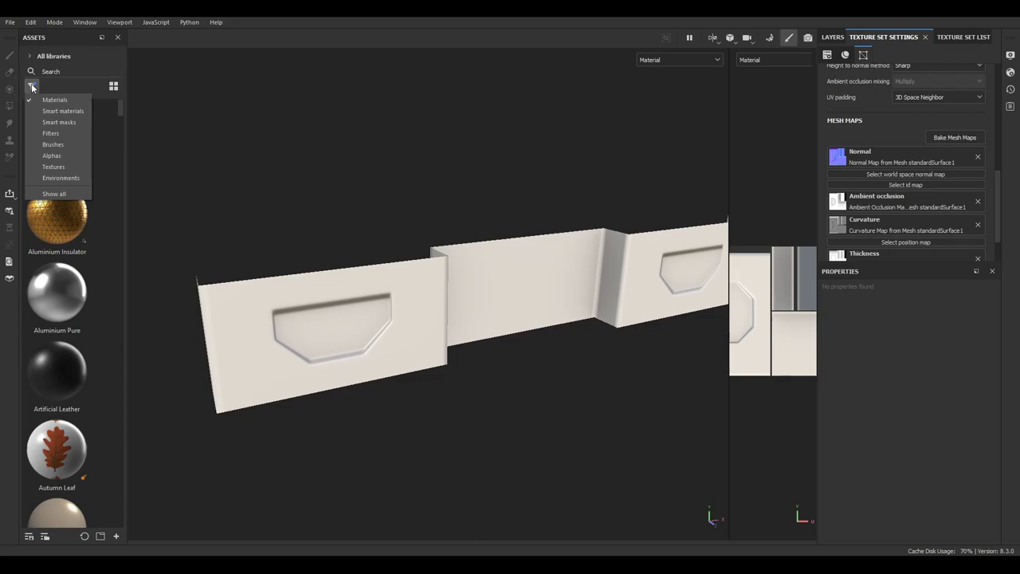
click(54, 193)
click(32, 87)
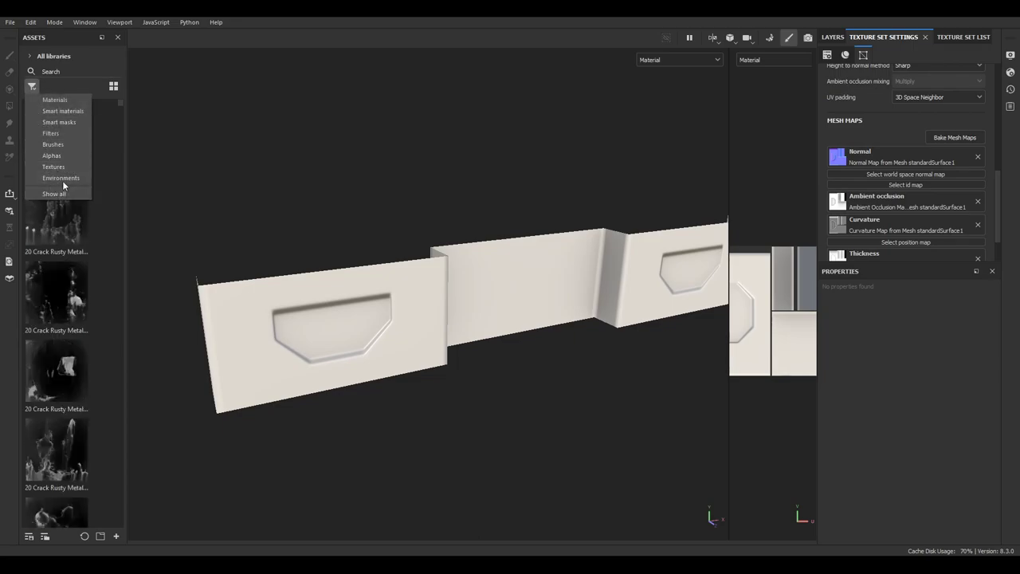
click(32, 57)
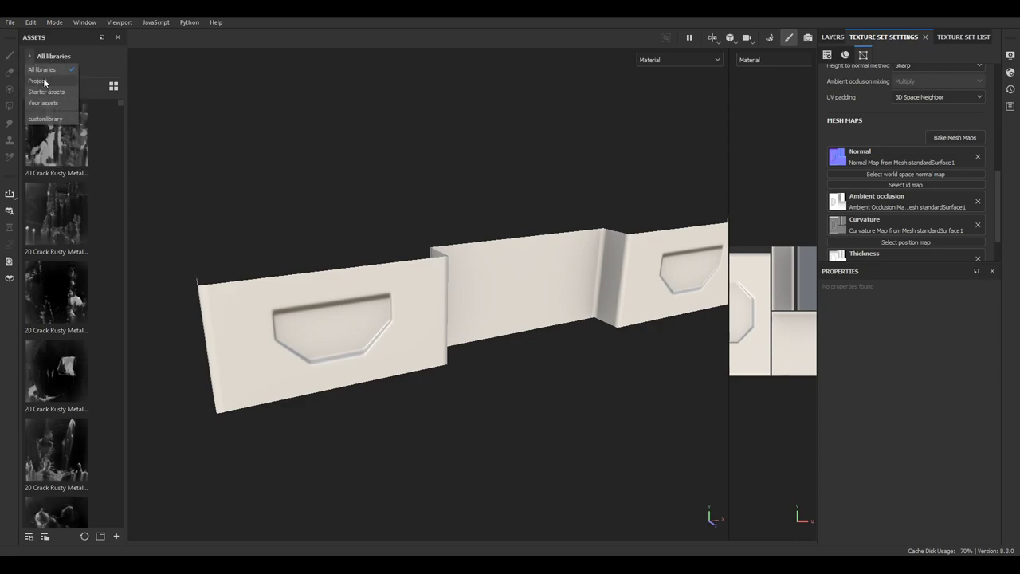
click(37, 80)
scroll(88, 190, down, 1)
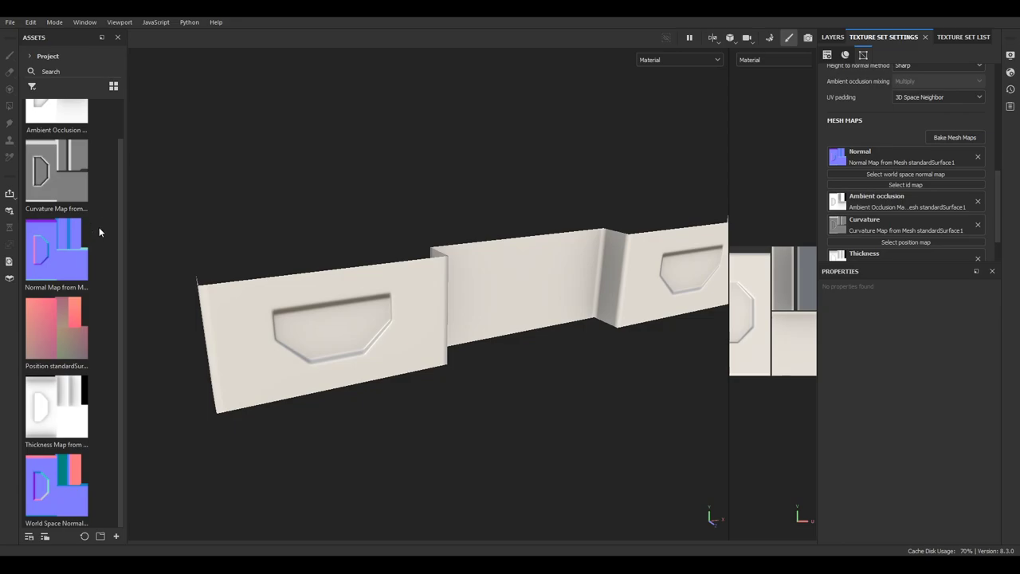
scroll(100, 226, up, 1)
Step: Remove the unused resources from the project
click(10, 22)
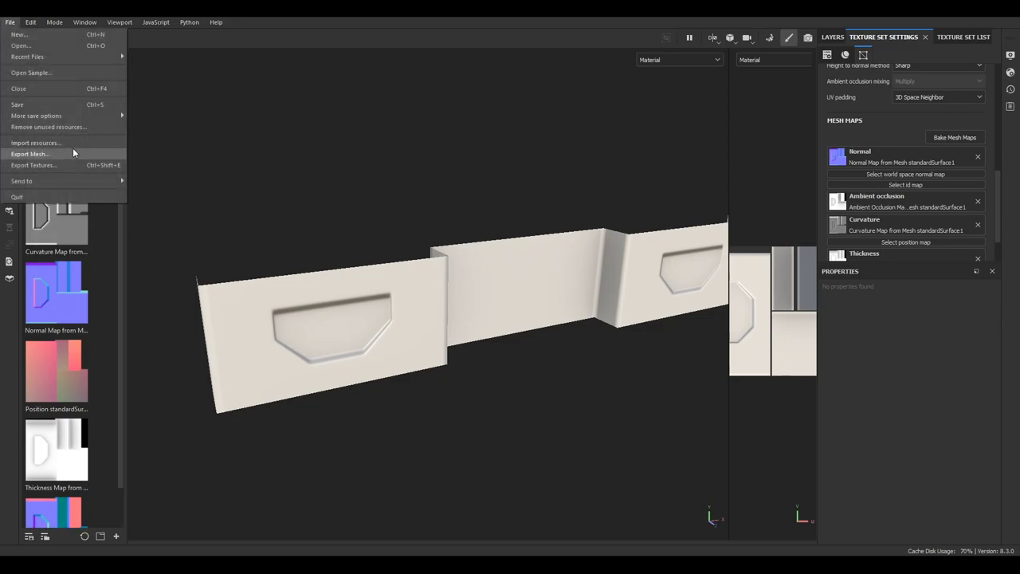
click(53, 126)
click(481, 298)
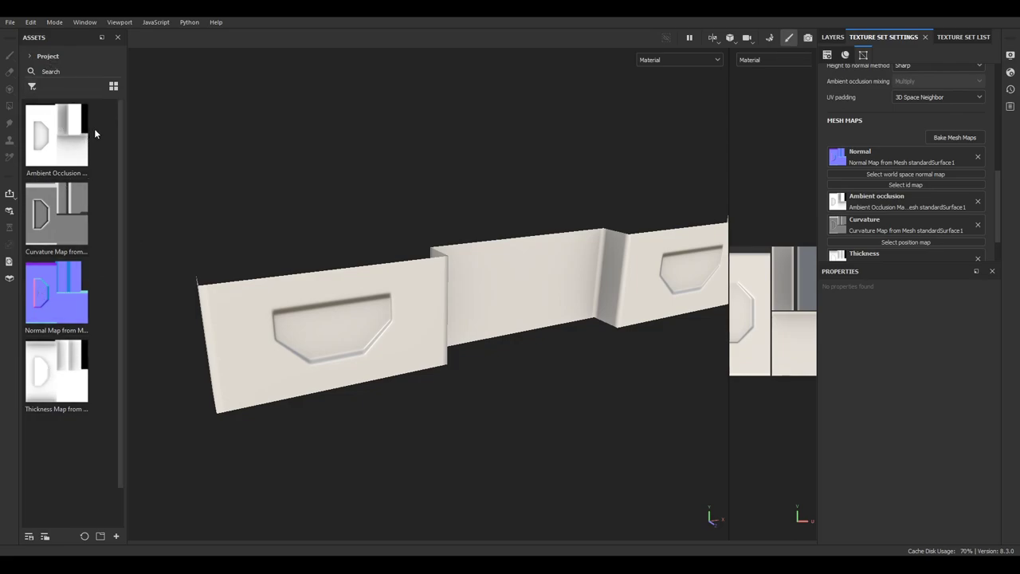
Step: Filter the project assets to Textures and export the Ambient Occlusion map to the OutputTemplateDemo folder on the Desktop
click(30, 58)
click(32, 86)
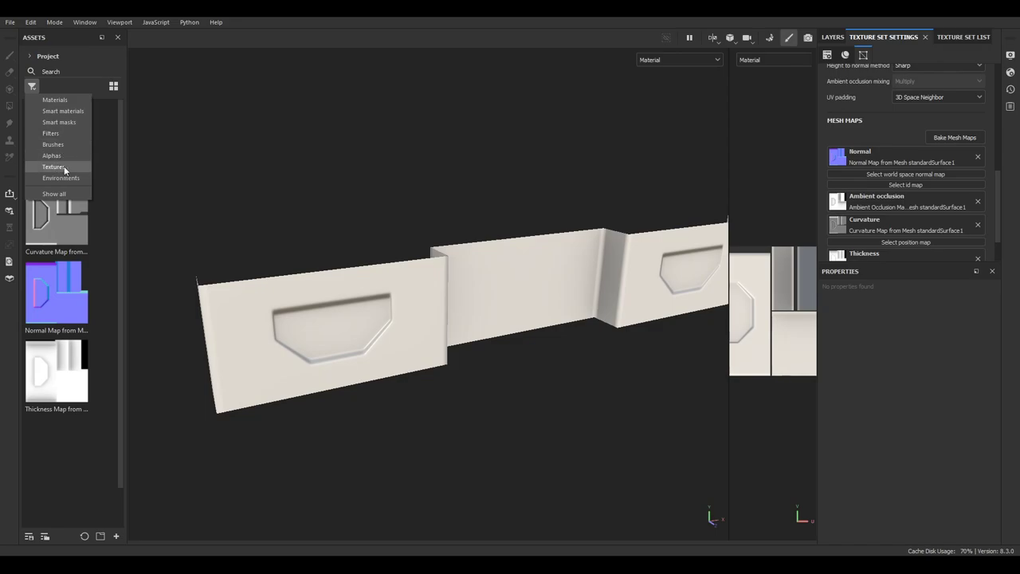
click(53, 166)
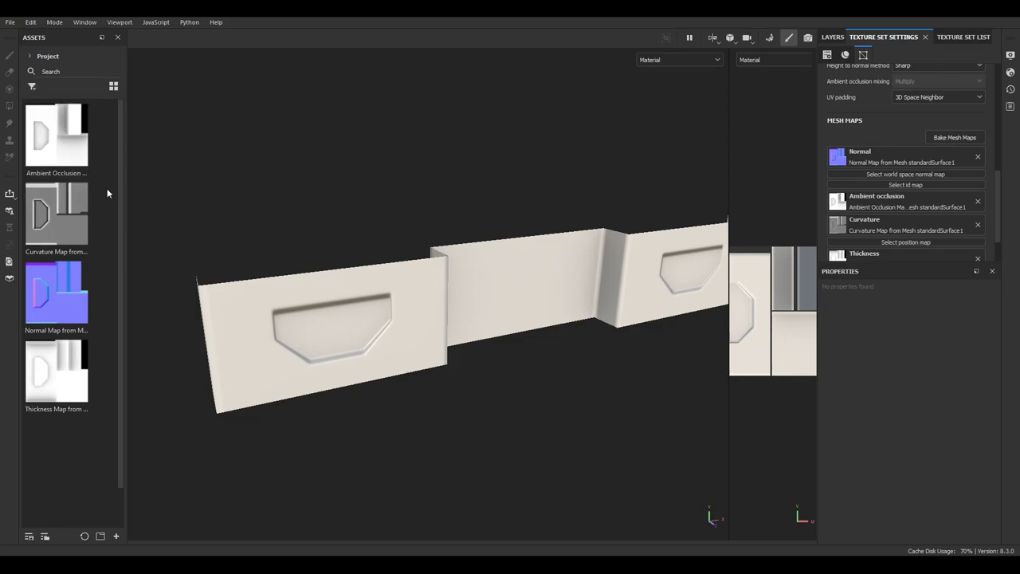
right_click(74, 151)
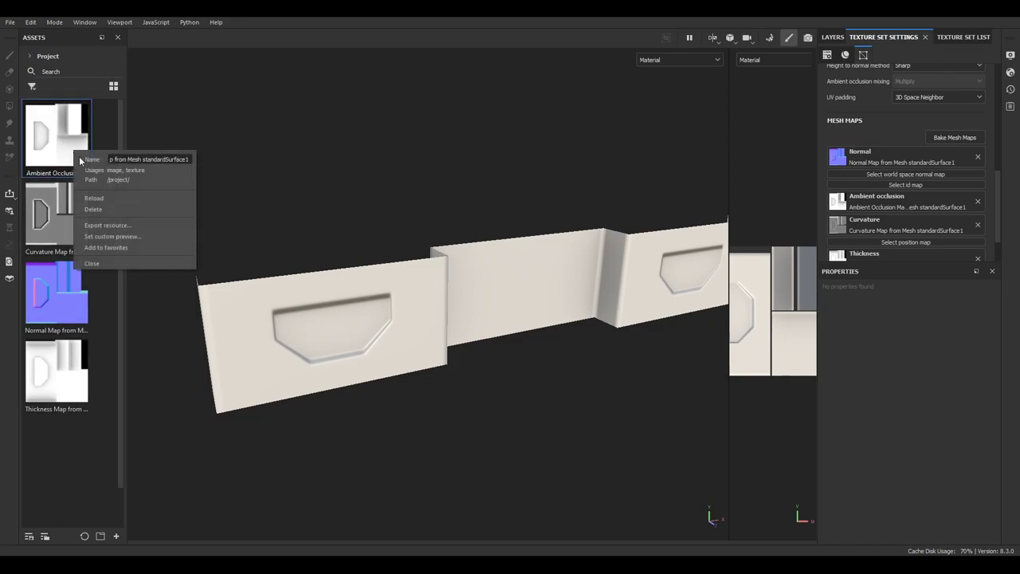
click(104, 226)
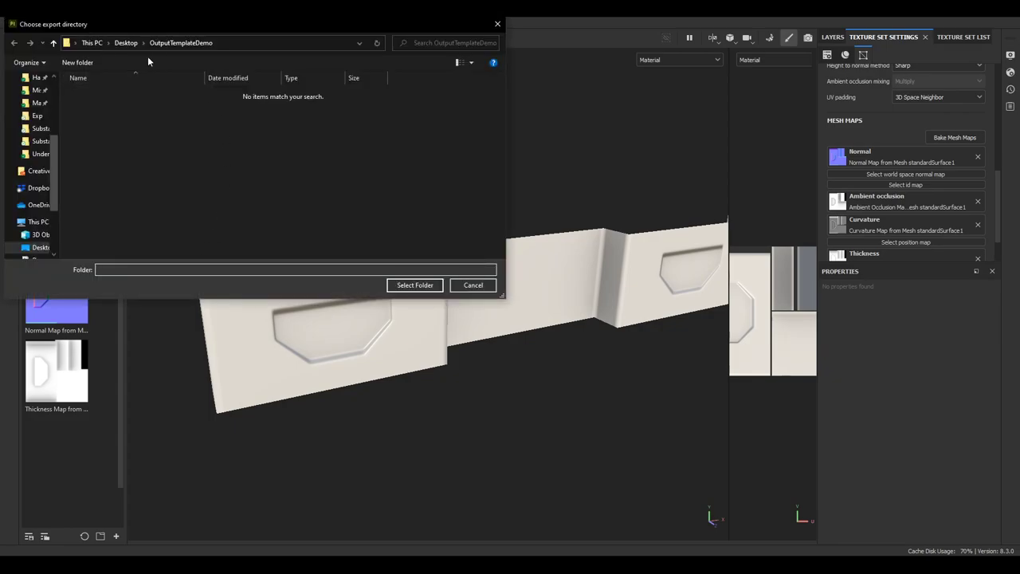
click(413, 286)
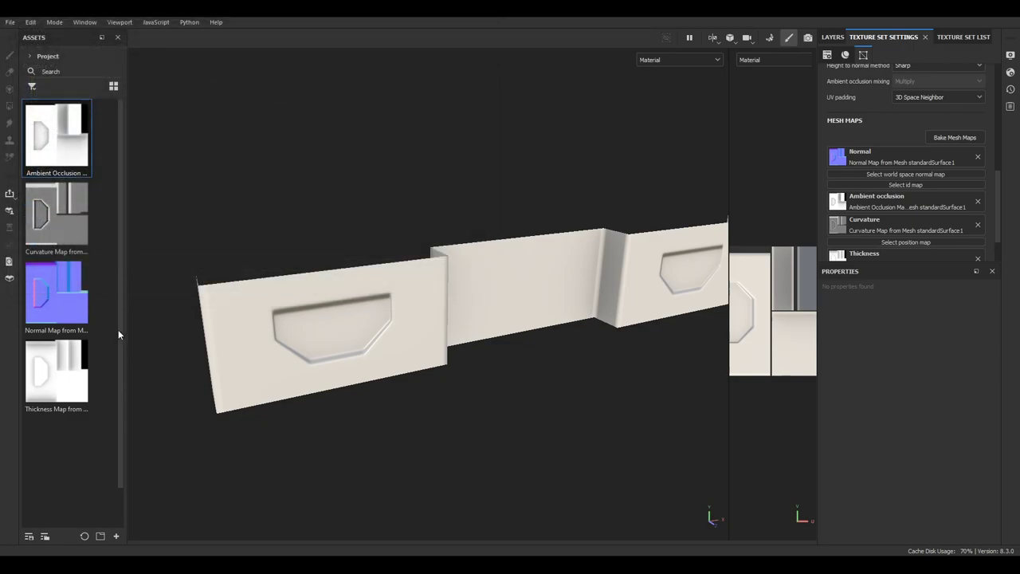
Step: Export the Curvature, Normal and Thickness maps to the same OutputTemplateDemo folder
right_click(63, 206)
click(113, 278)
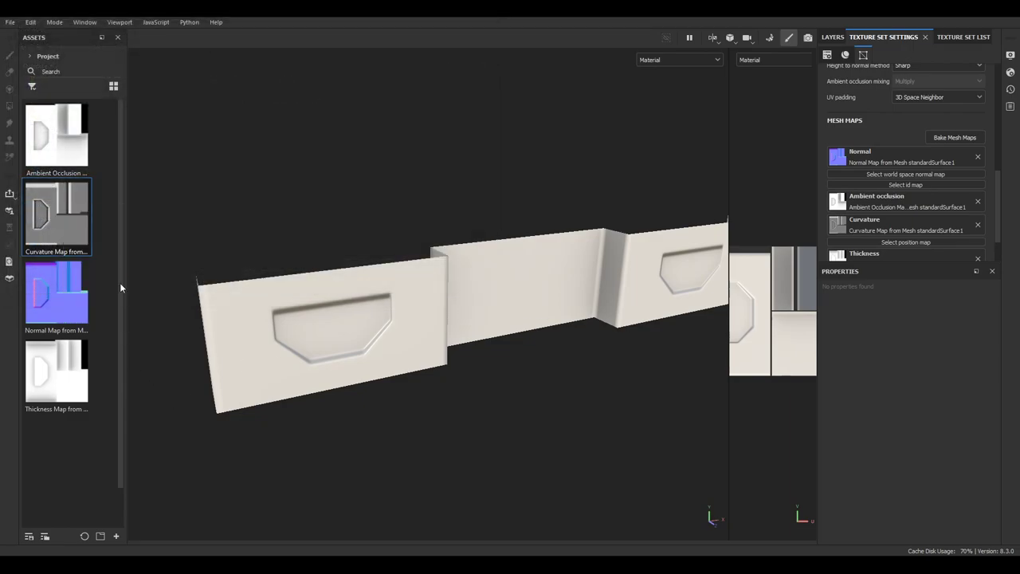
click(428, 287)
right_click(70, 294)
click(114, 365)
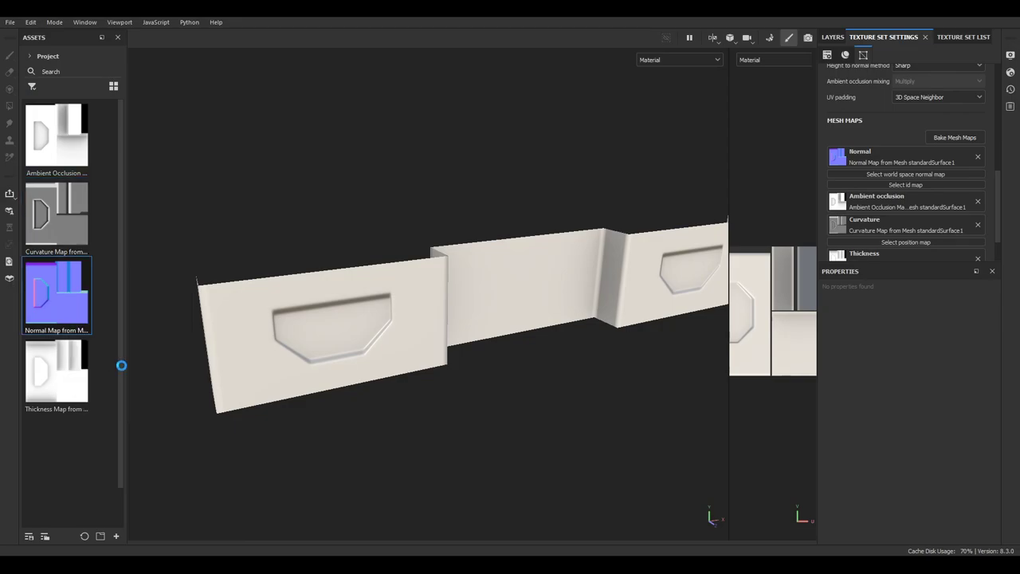
click(413, 285)
right_click(60, 373)
click(98, 447)
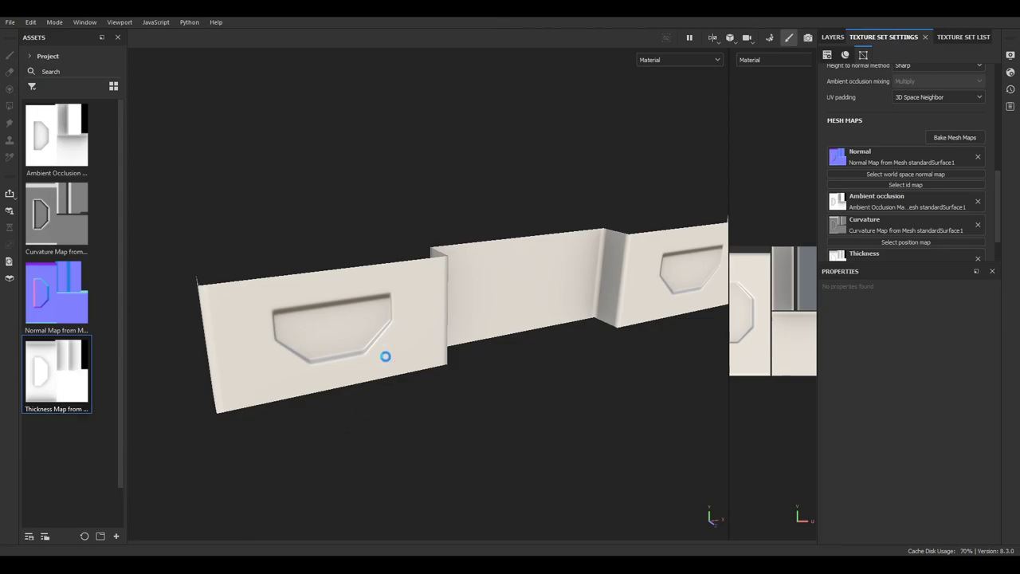
click(416, 285)
Step: Switch to File Explorer's OutputTemplateDemo folder and select the four exported PNG maps
click(80, 532)
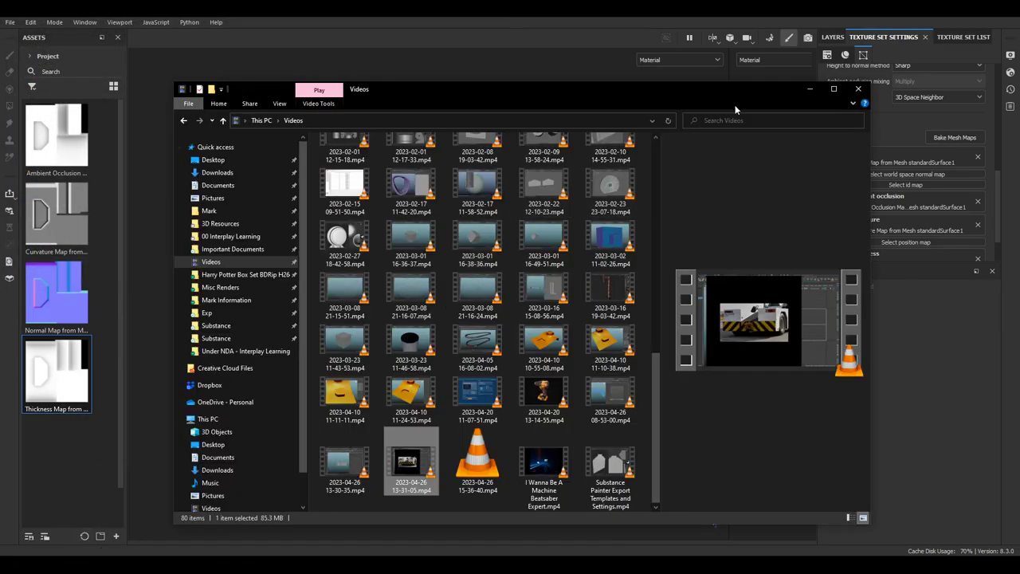
click(858, 88)
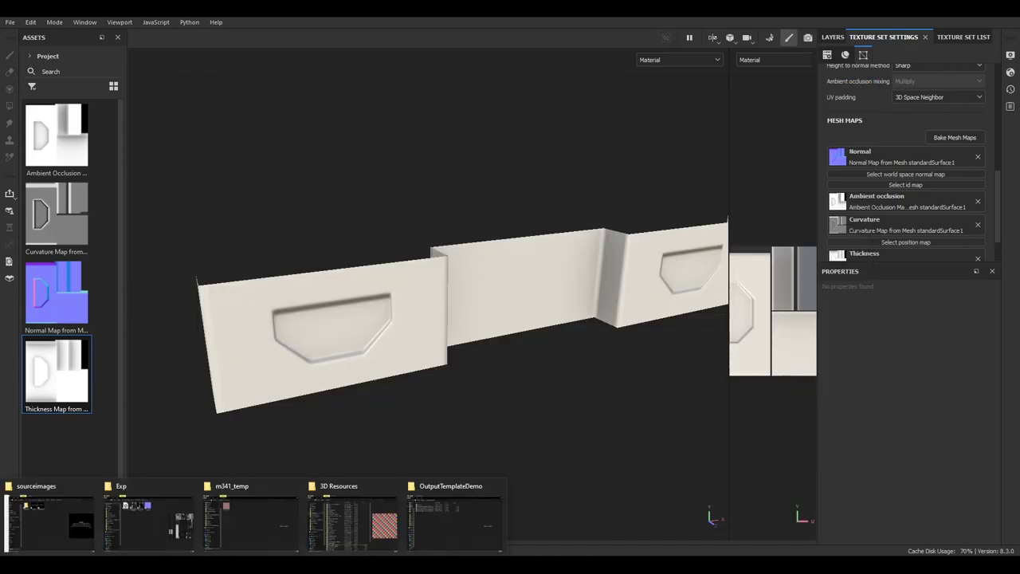
click(415, 517)
click(277, 165)
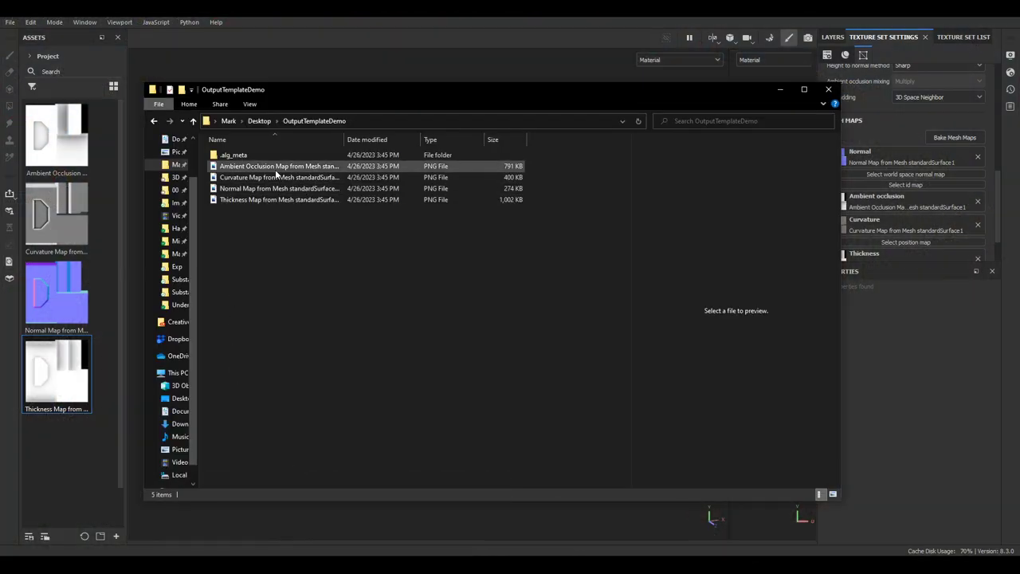
shift+click(276, 200)
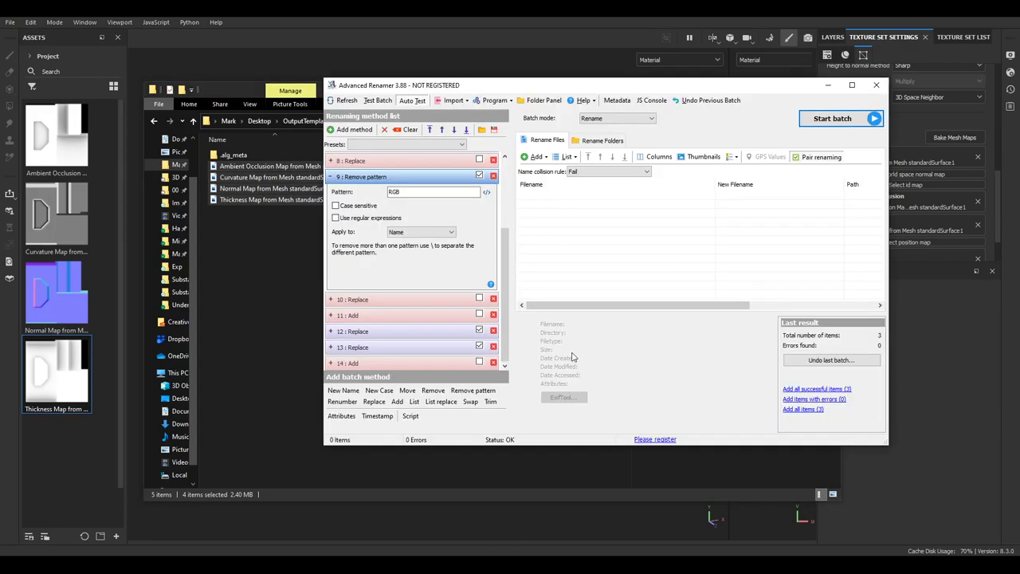
Step: Add the four selected maps to the rename list in Advanced Renamer and review their new filenames
drag(263, 177, 633, 239)
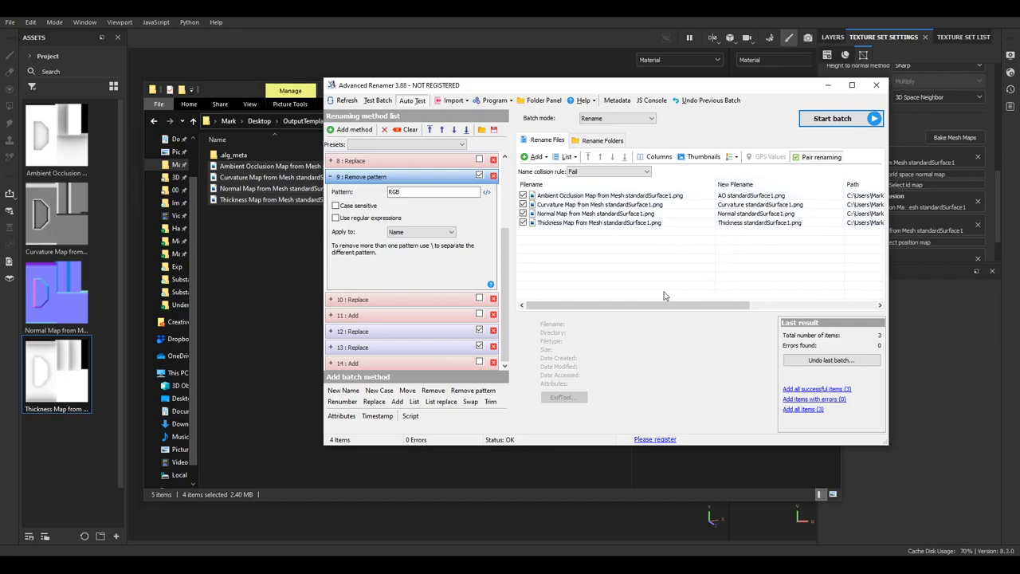
drag(661, 312, 690, 312)
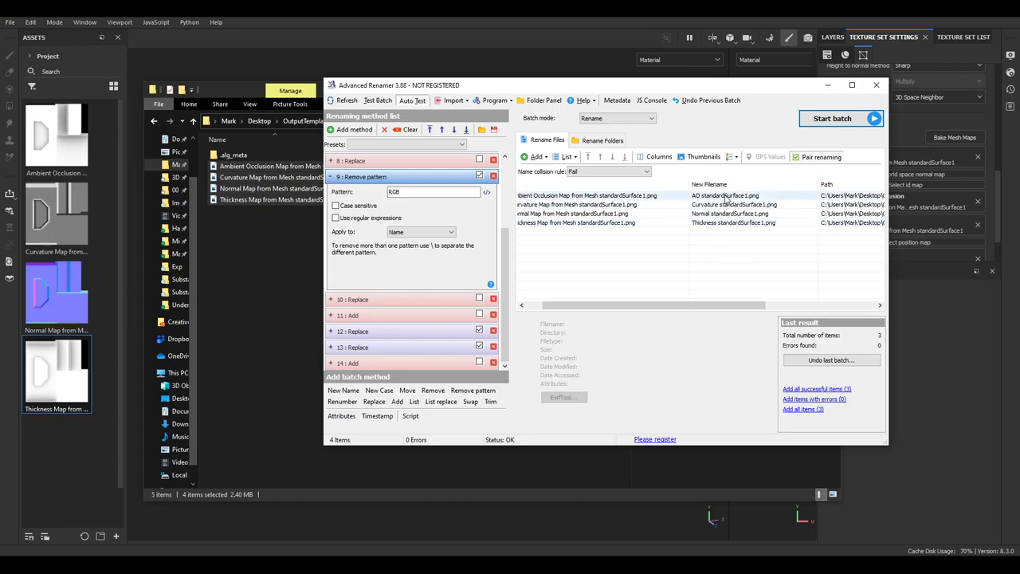
drag(678, 305, 662, 305)
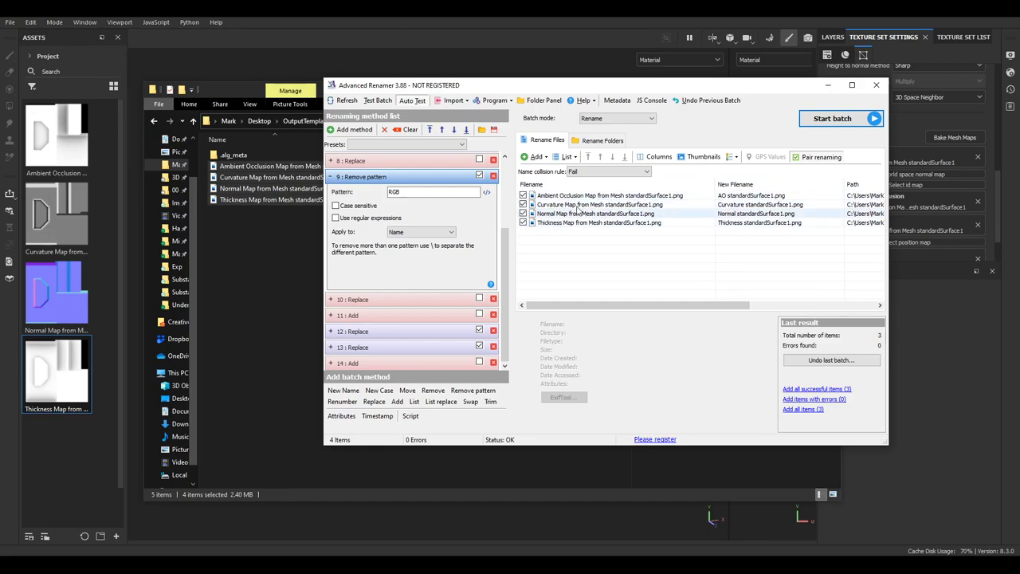
click(835, 121)
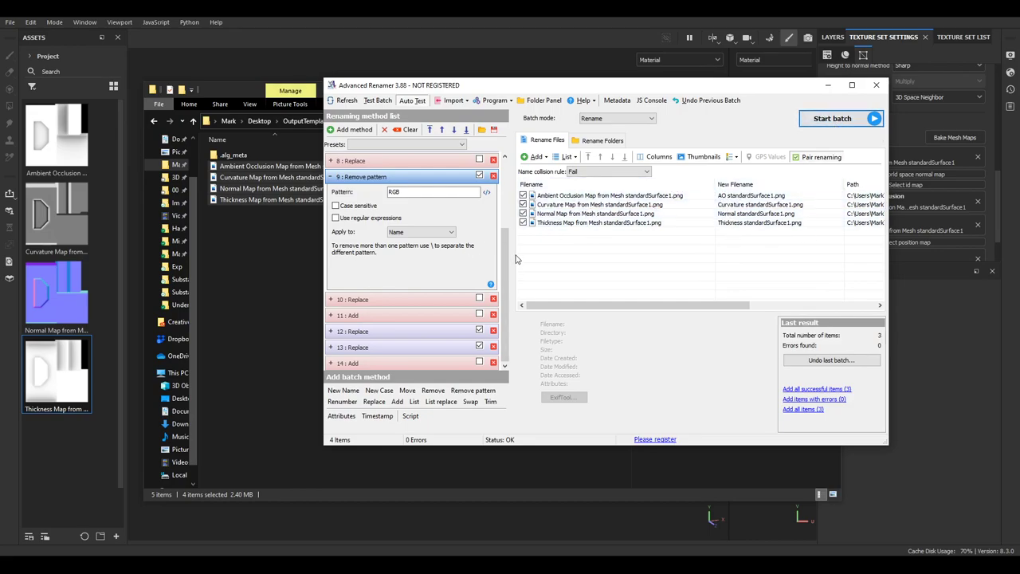
Step: Enable the last Add renaming method with the text _AVG and run the rename batch on the four maps
click(478, 363)
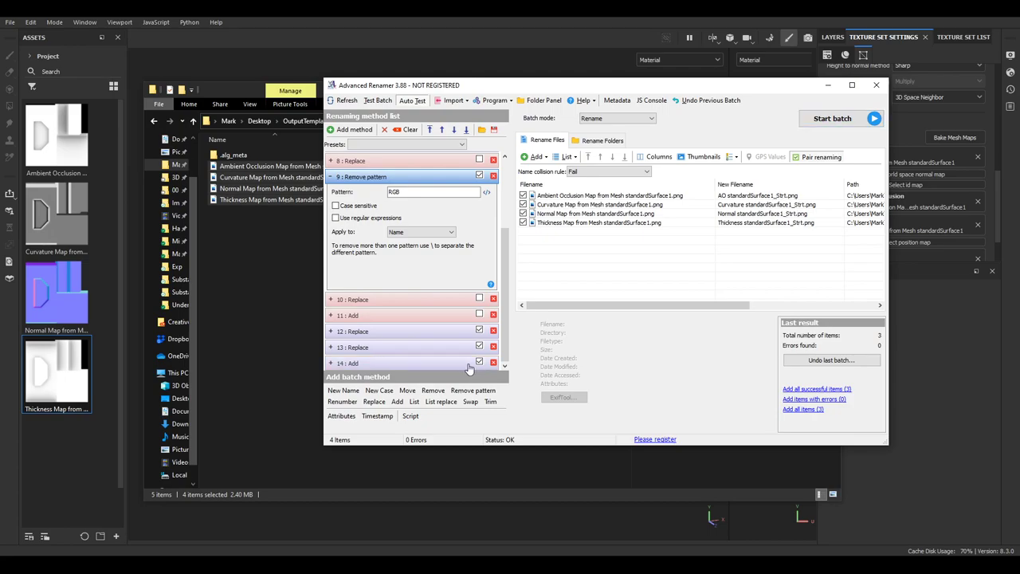
click(420, 367)
drag(391, 281, 402, 281)
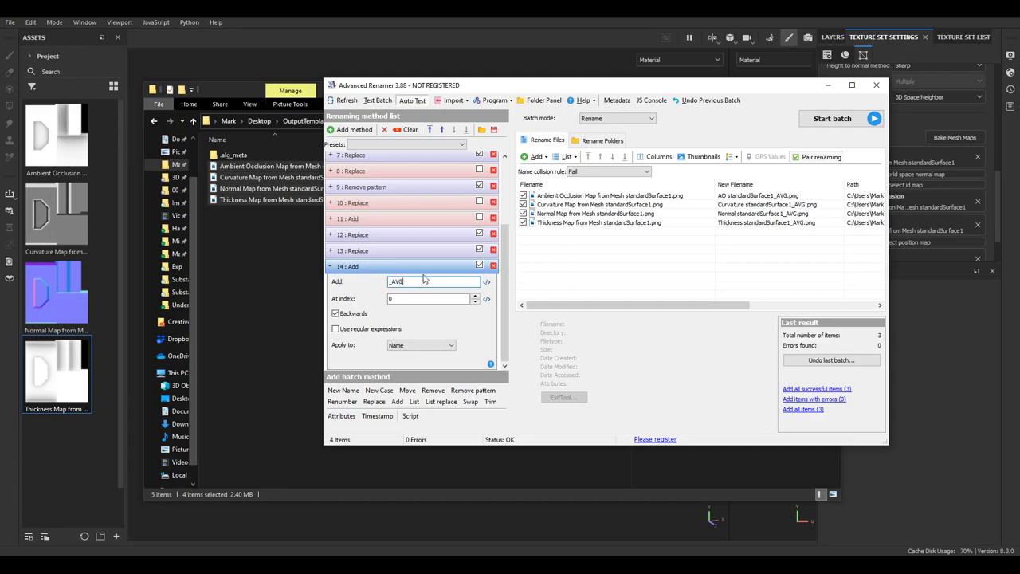
click(843, 120)
click(645, 318)
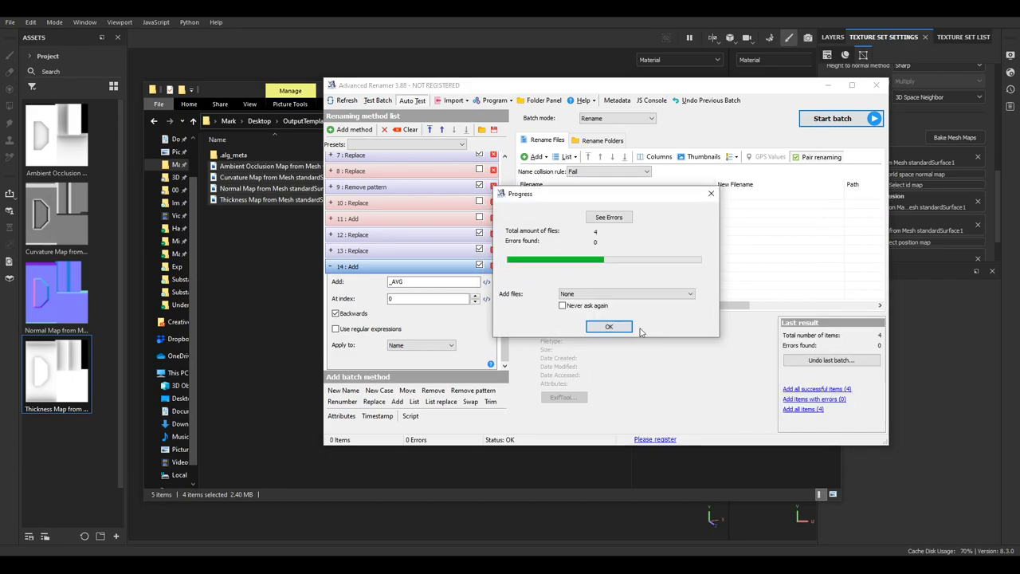
click(615, 327)
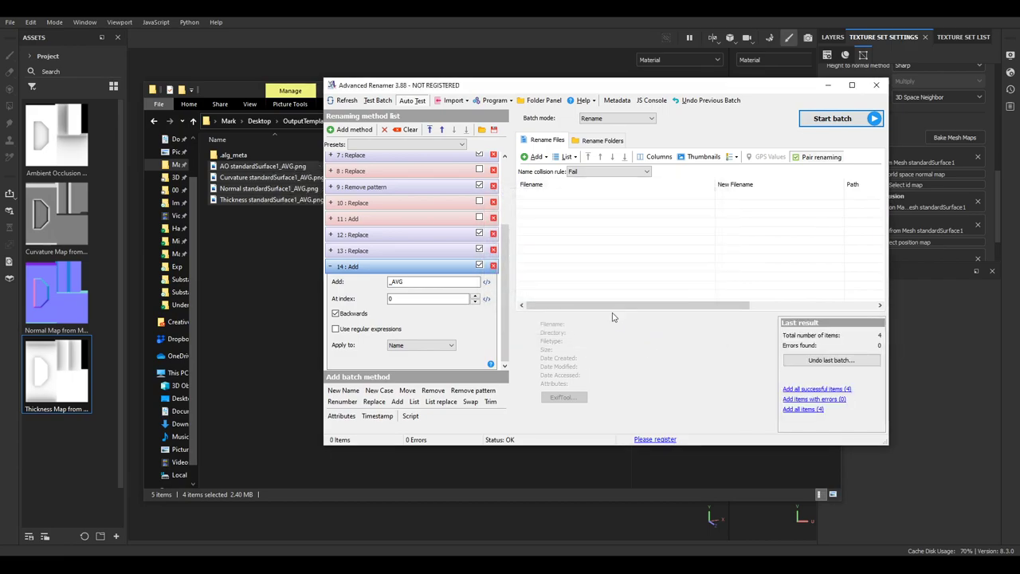
Step: Move the Advanced Renamer window upward and minimize it
drag(389, 89, 440, 82)
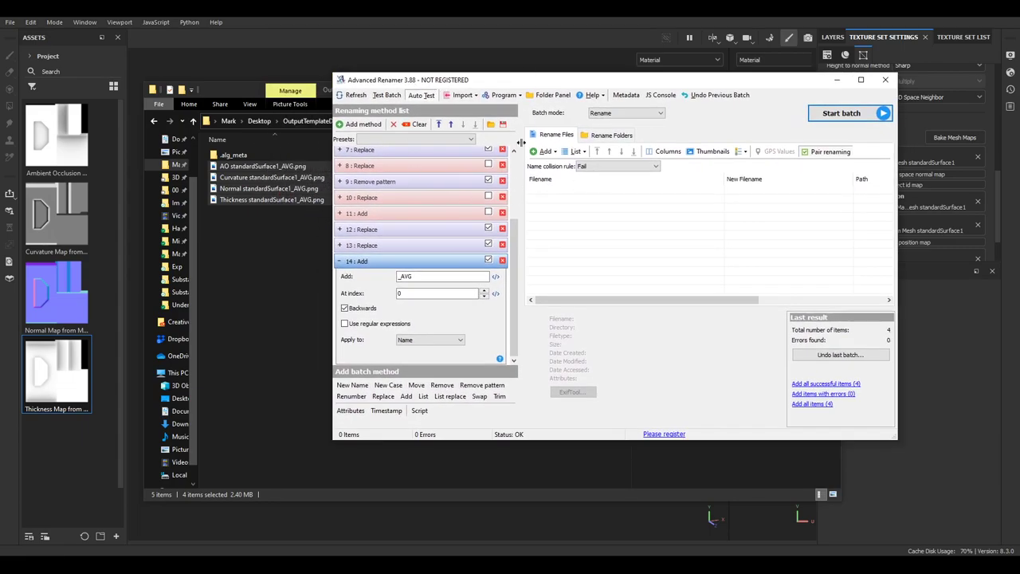
drag(454, 81, 453, 63)
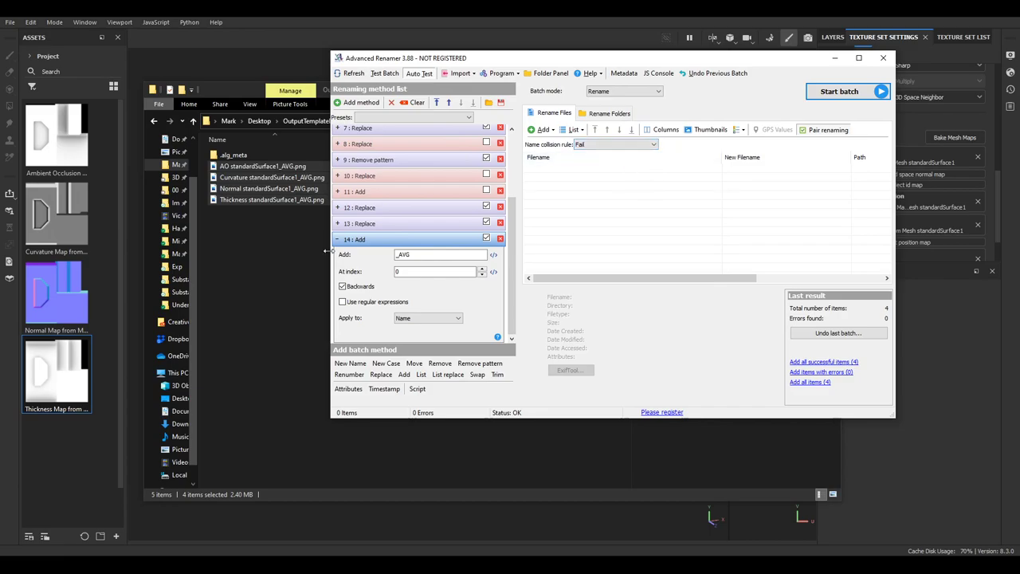
click(836, 58)
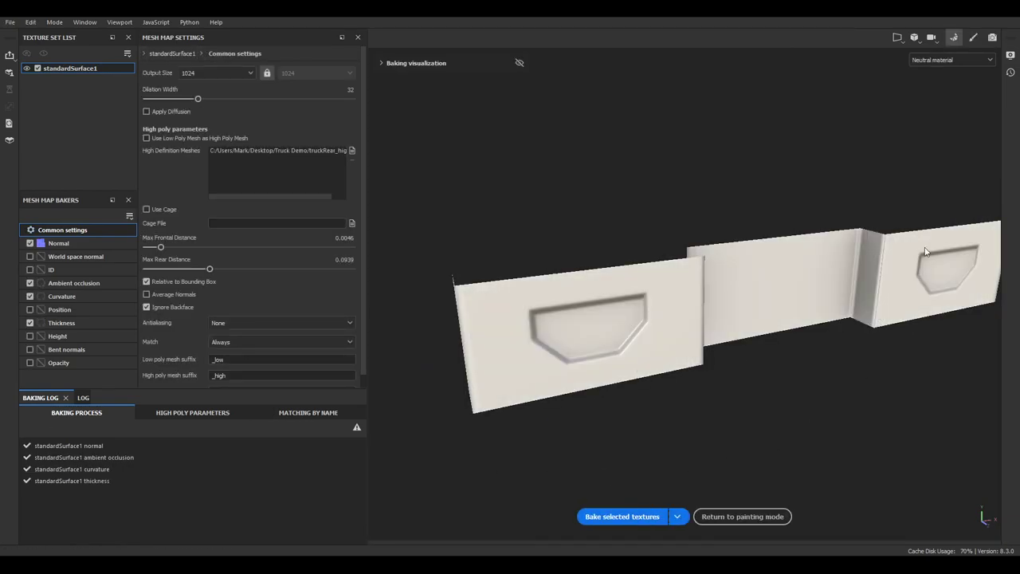
Step: Return to painting mode and export the Ambient Occlusion and Curvature maps to the OutputTemplateDemo folder
click(973, 38)
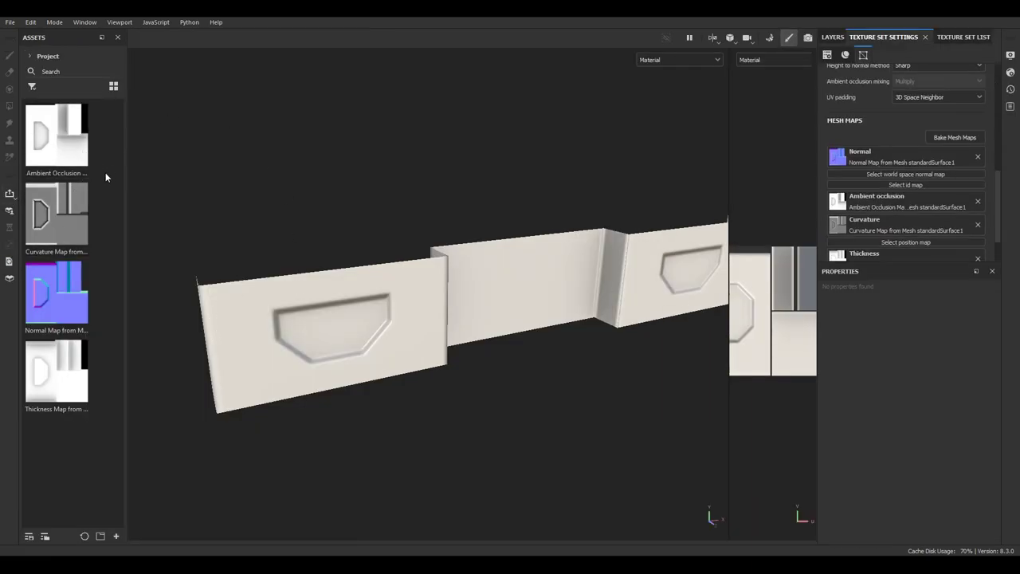
right_click(58, 143)
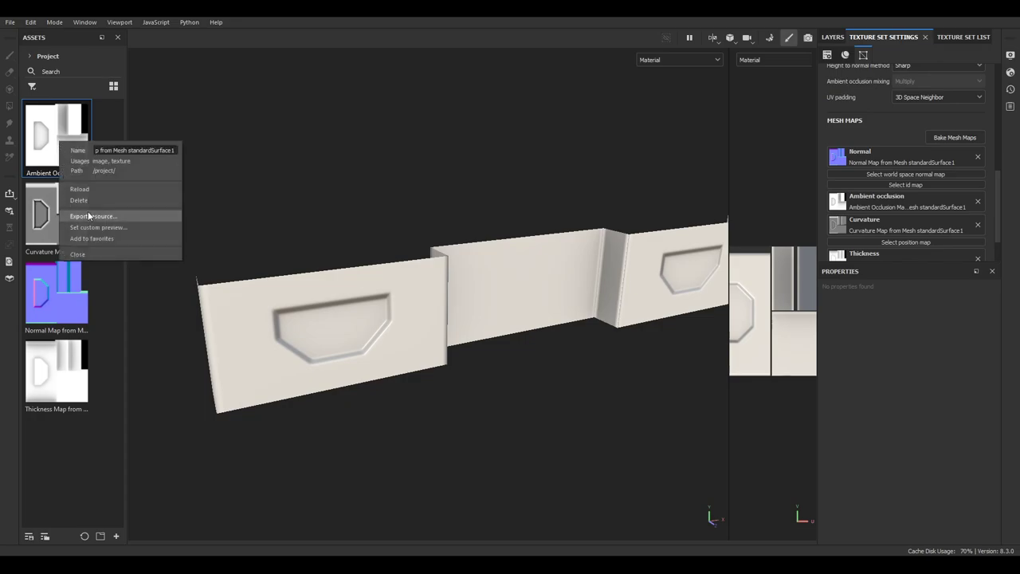
click(107, 215)
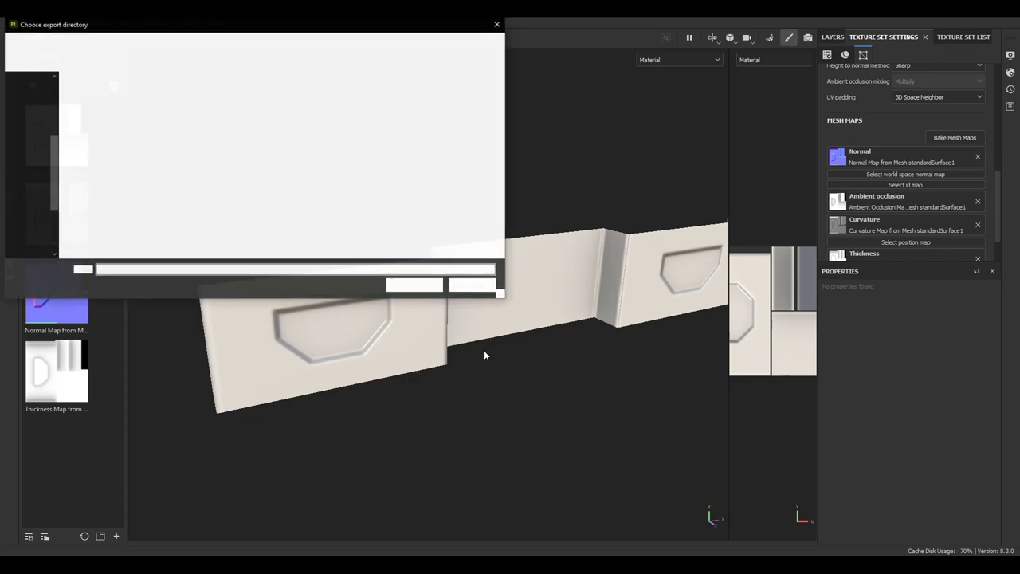
click(415, 286)
right_click(79, 215)
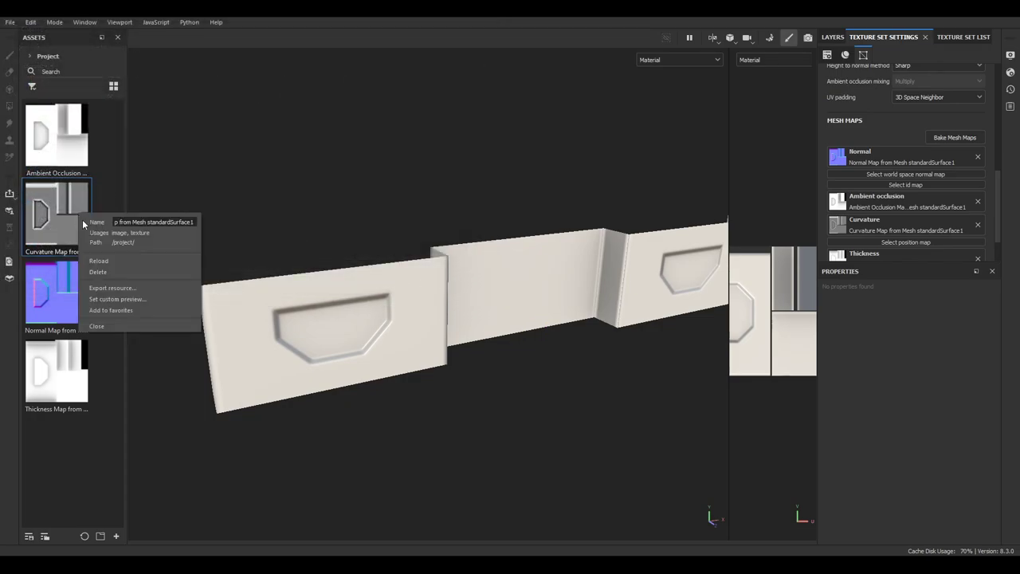
click(121, 288)
click(414, 285)
Step: Export the Normal and Thickness maps to the same OutputTemplateDemo folder
right_click(77, 301)
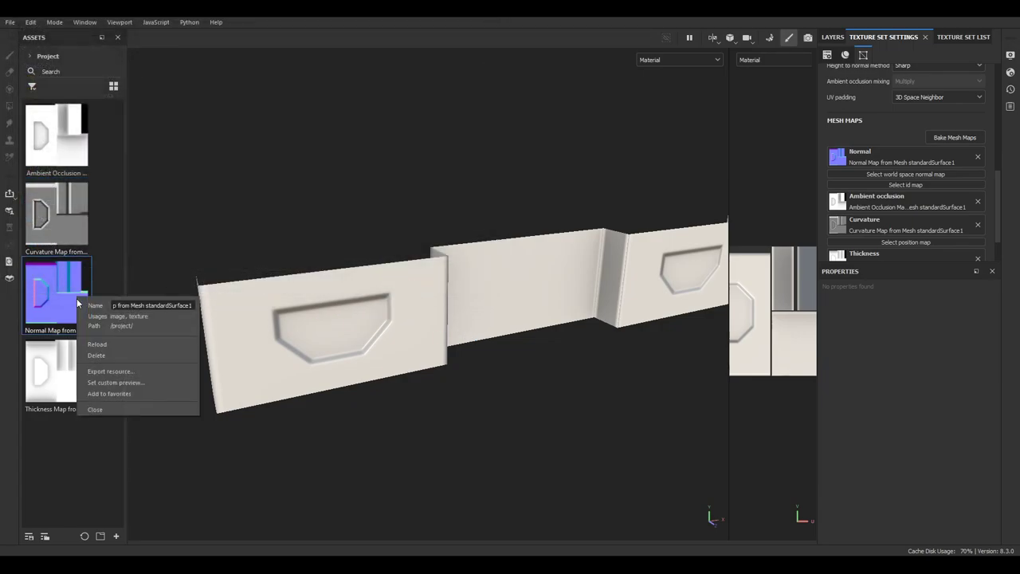
click(121, 371)
click(412, 286)
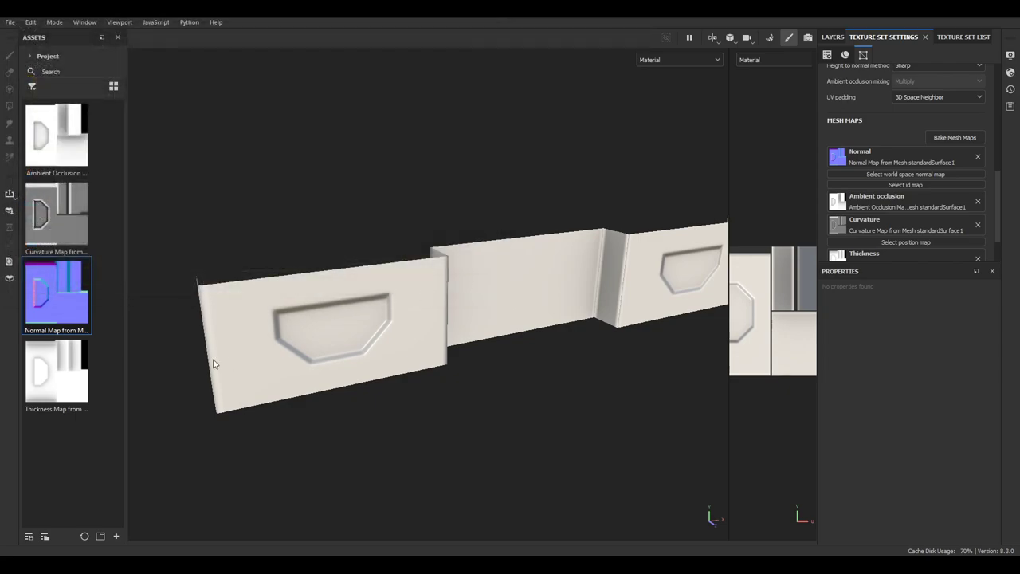
right_click(76, 368)
click(107, 436)
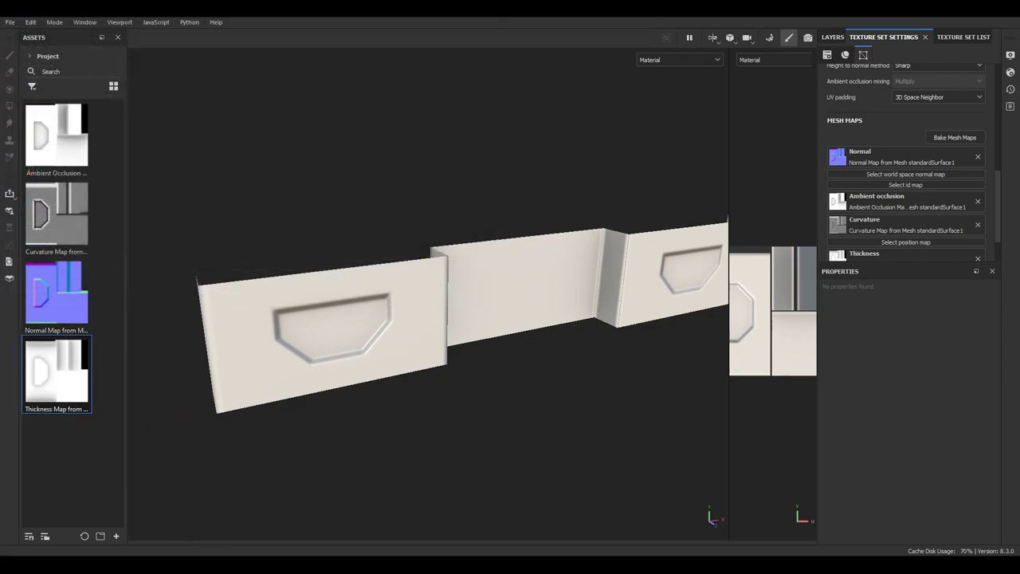
Step: Switch to File Explorer, select the four newly exported "Map from Mesh" PNGs and add them to Advanced Renamer's rename list
key(alt+Tab)
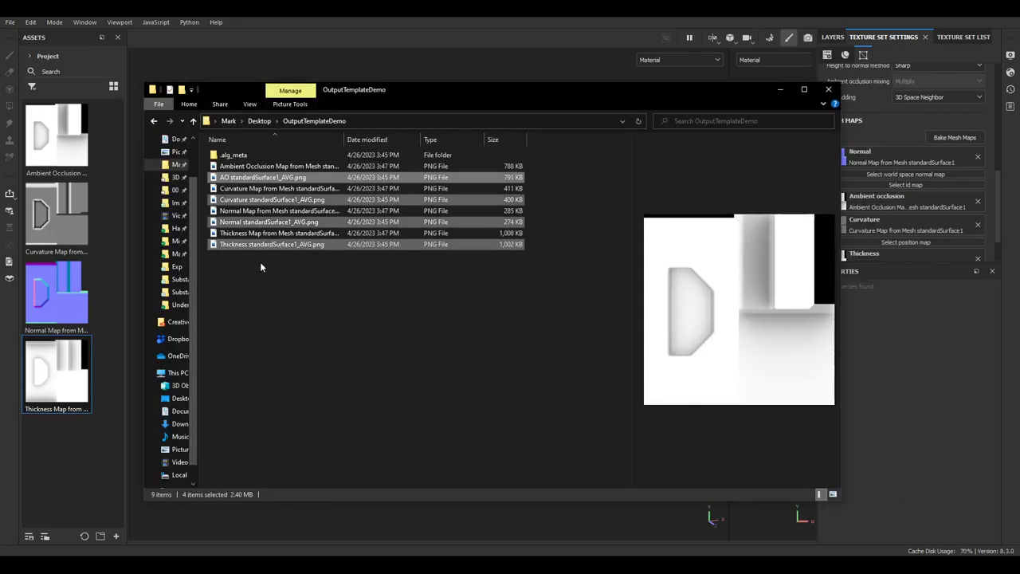
click(279, 233)
ctrl+click(279, 211)
ctrl+click(293, 189)
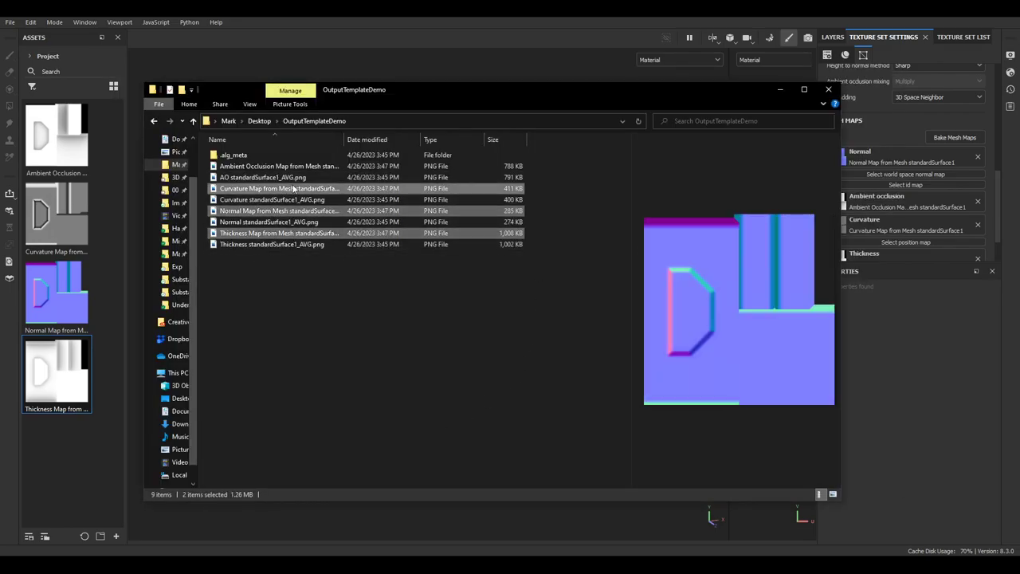
ctrl+click(295, 168)
drag(301, 173, 630, 225)
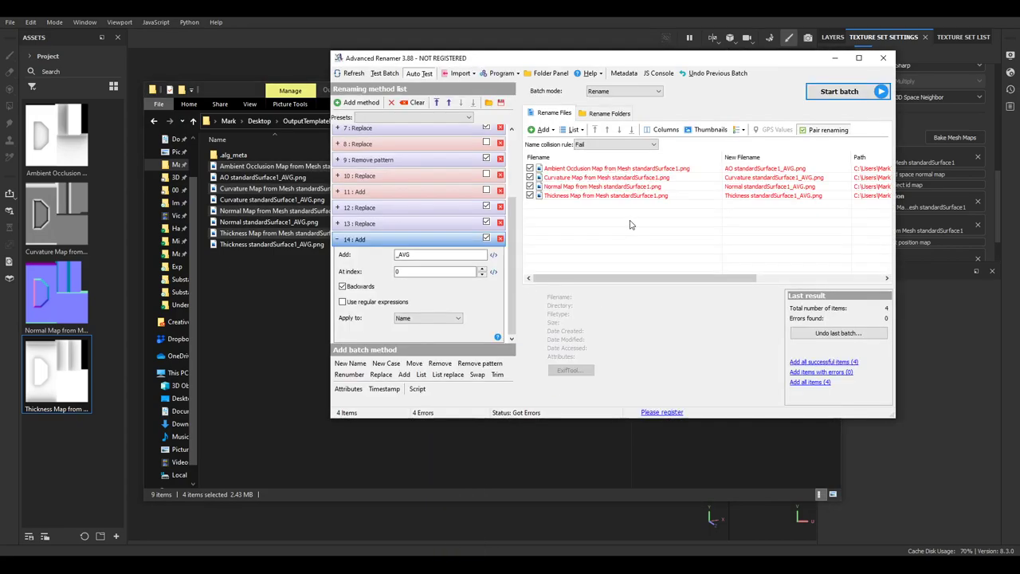
Step: Set the last Add renaming method's text to _STRT and run the rename batch on the four maps
double_click(429, 255)
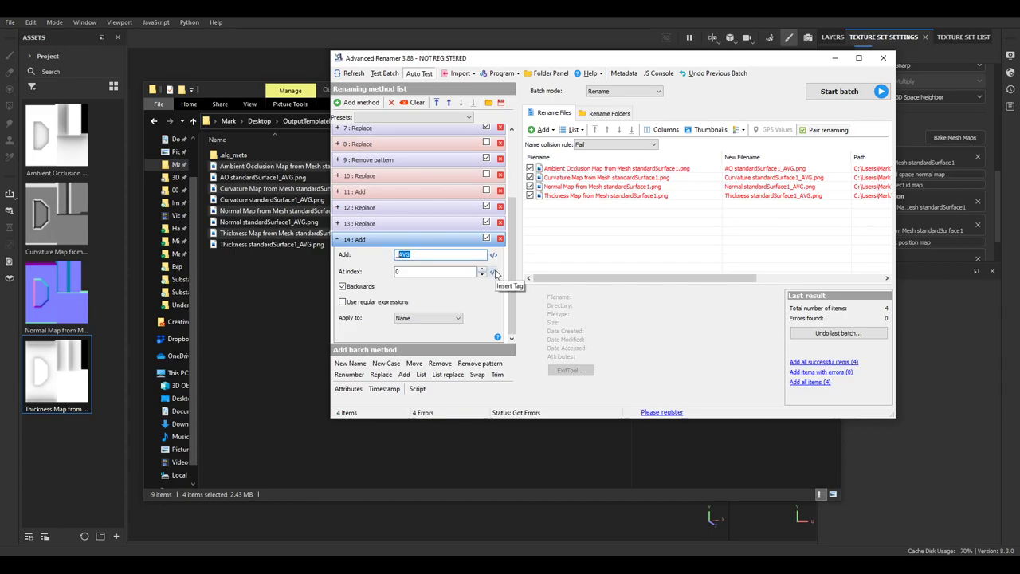
text(_STR)
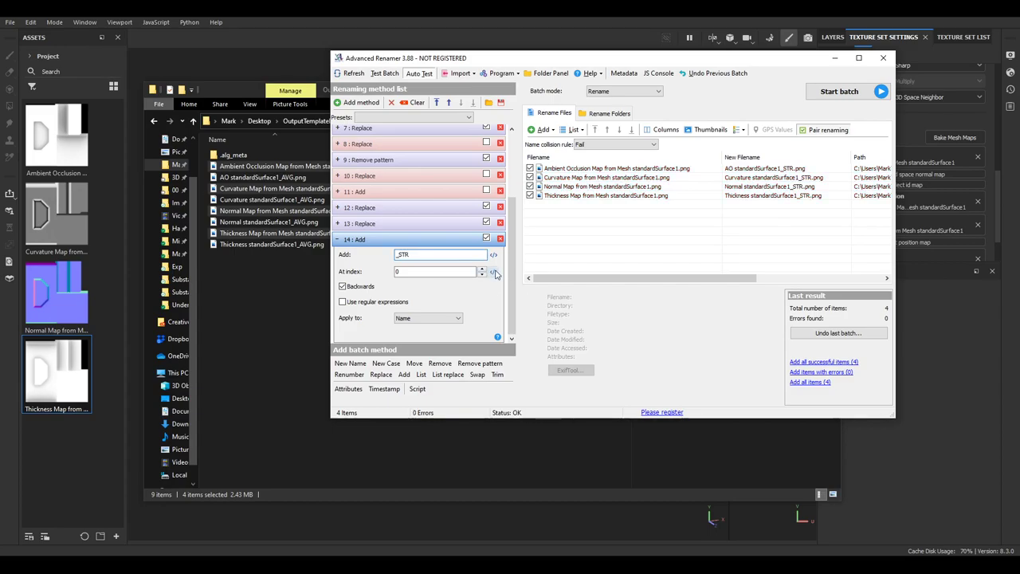
text(T)
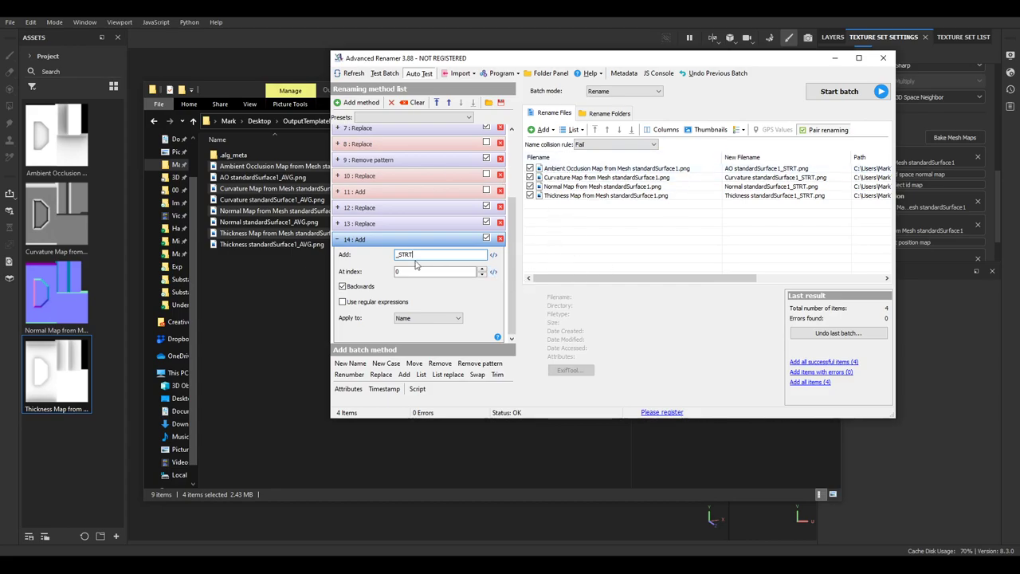
click(847, 94)
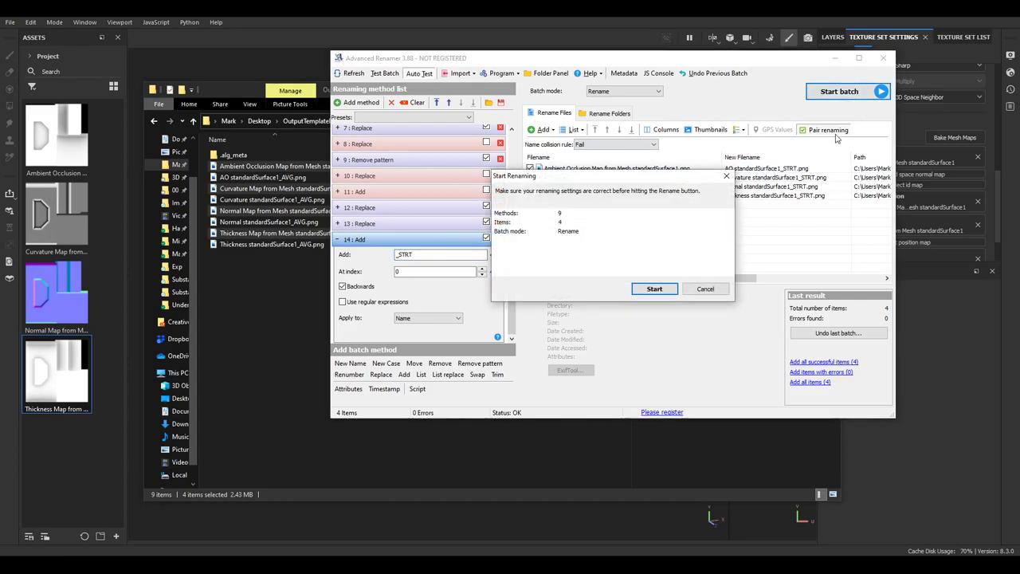
click(654, 297)
click(615, 298)
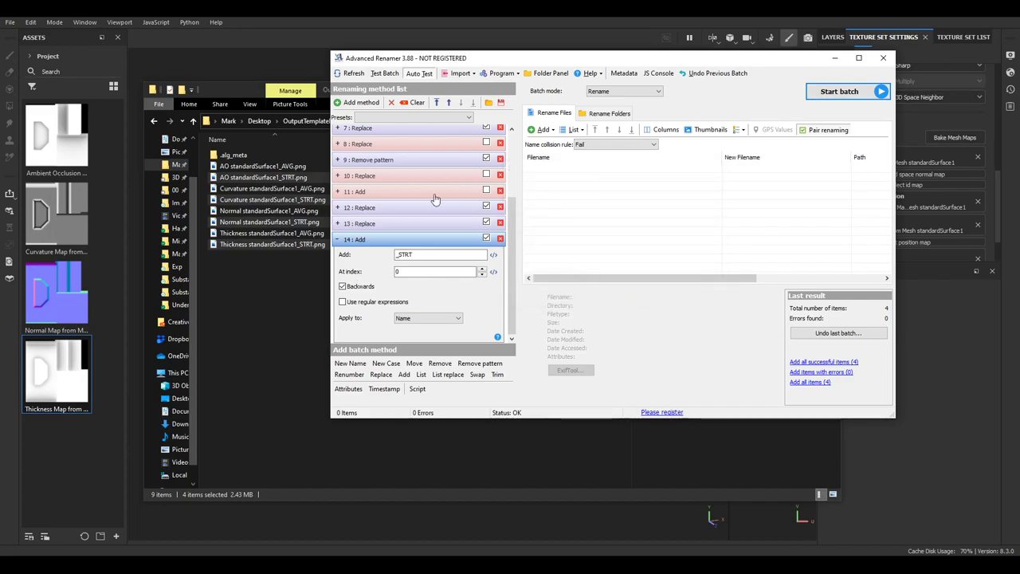
Step: Switch to File Explorer and select all eight _AVG and _STRT map PNGs in OutputTemplateDemo
click(240, 90)
click(249, 166)
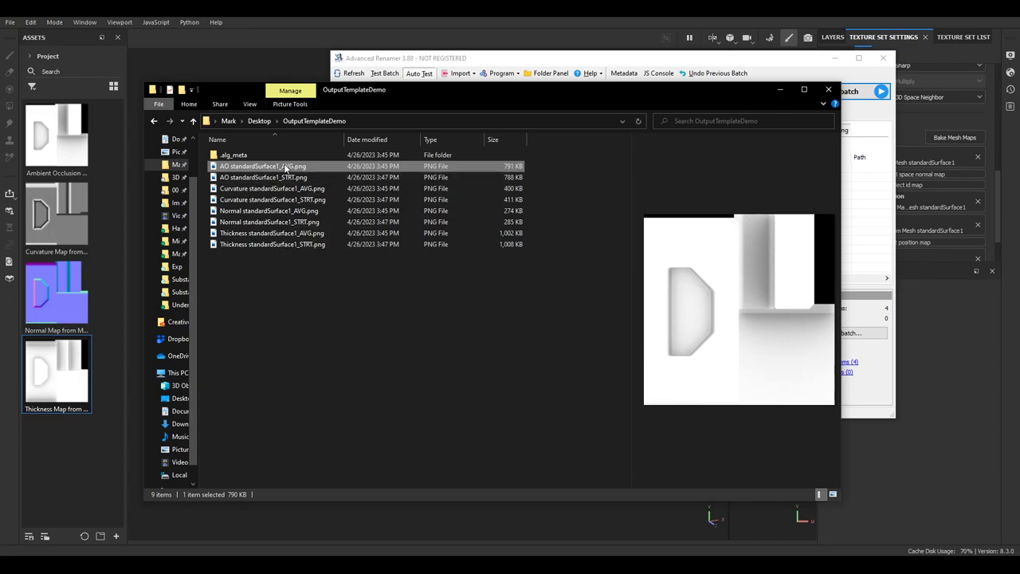
shift+click(324, 245)
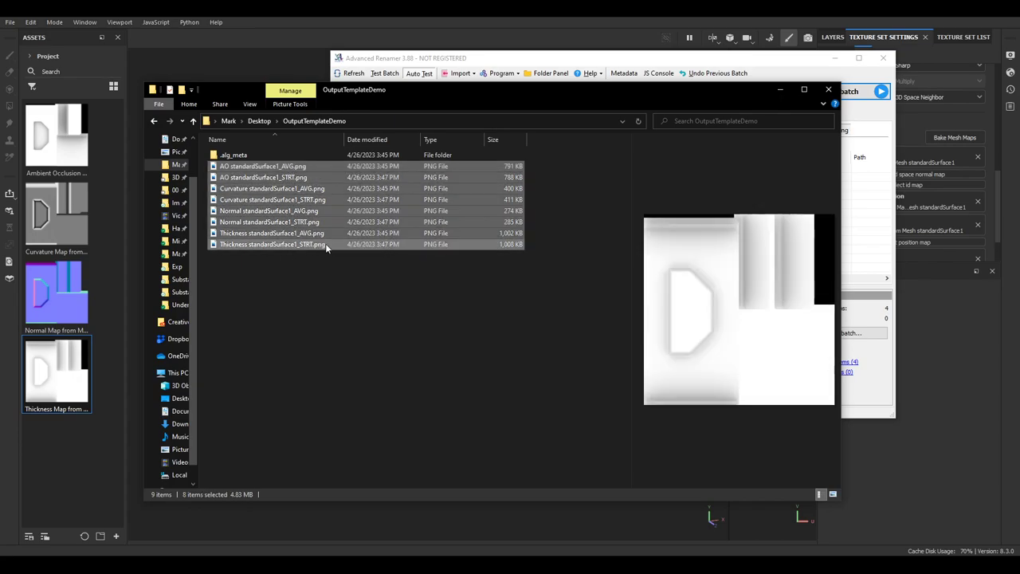
Step: Switch back to Substance Painter and clear the Normal, Ambient occlusion, Curvature and Thickness maps from the texture set
click(101, 16)
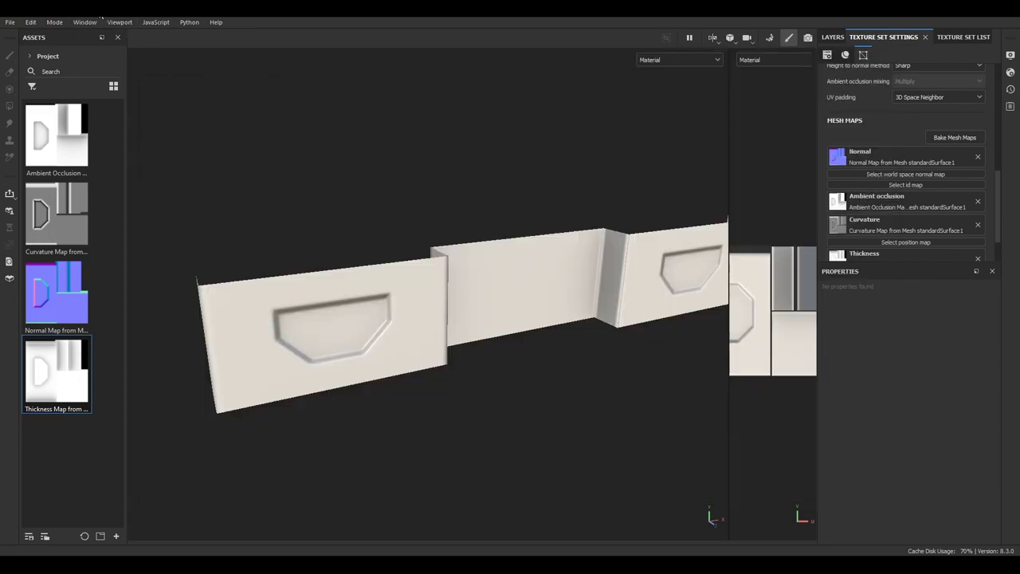
click(11, 22)
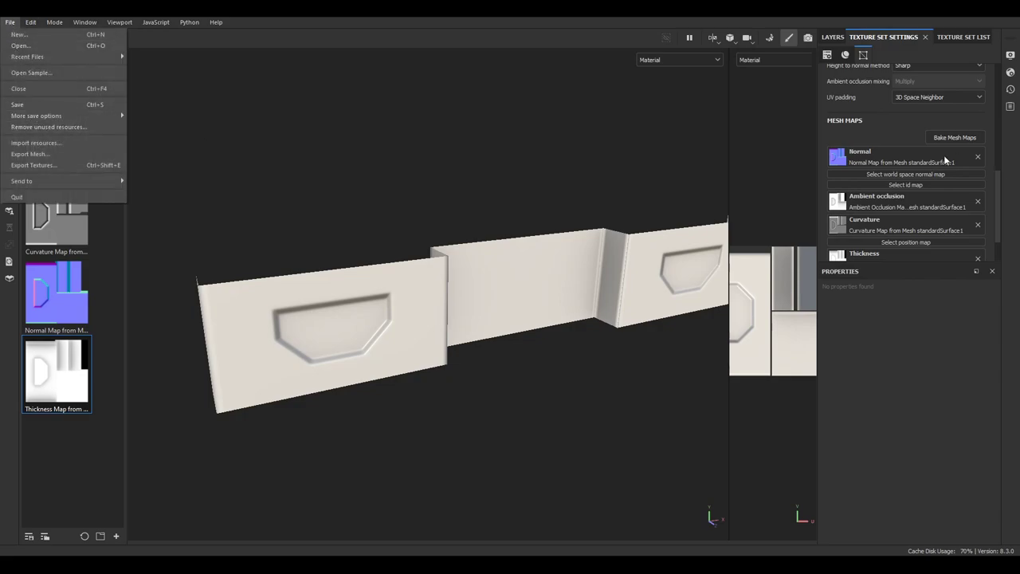
click(979, 160)
click(978, 189)
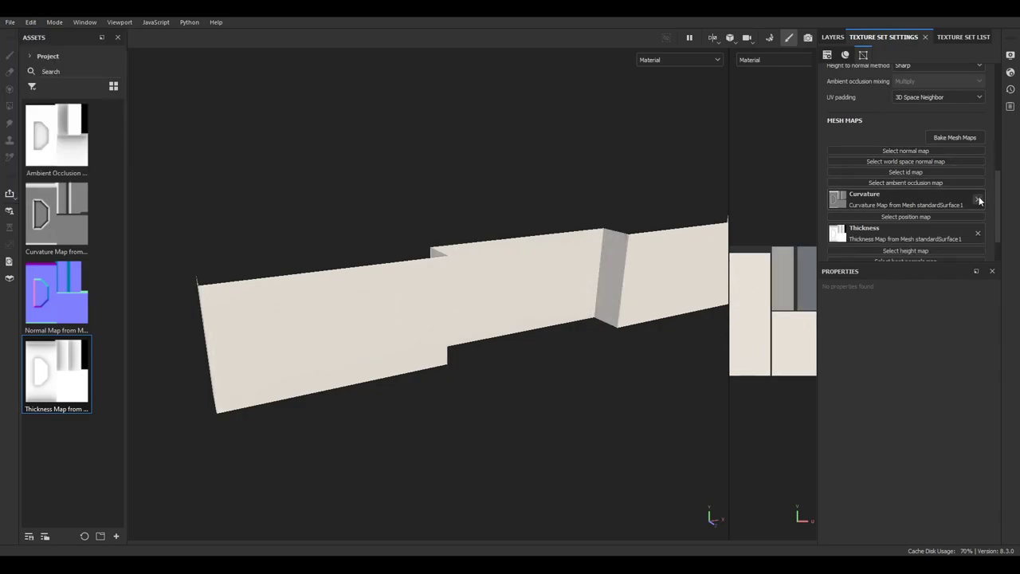
click(977, 199)
click(978, 220)
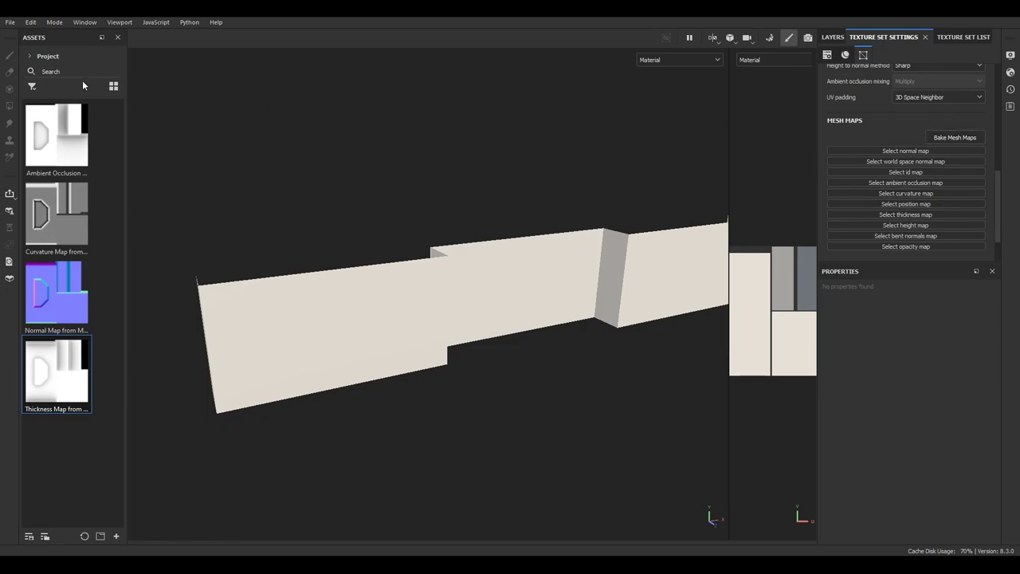
Step: Remove the unused resources from the project
click(14, 23)
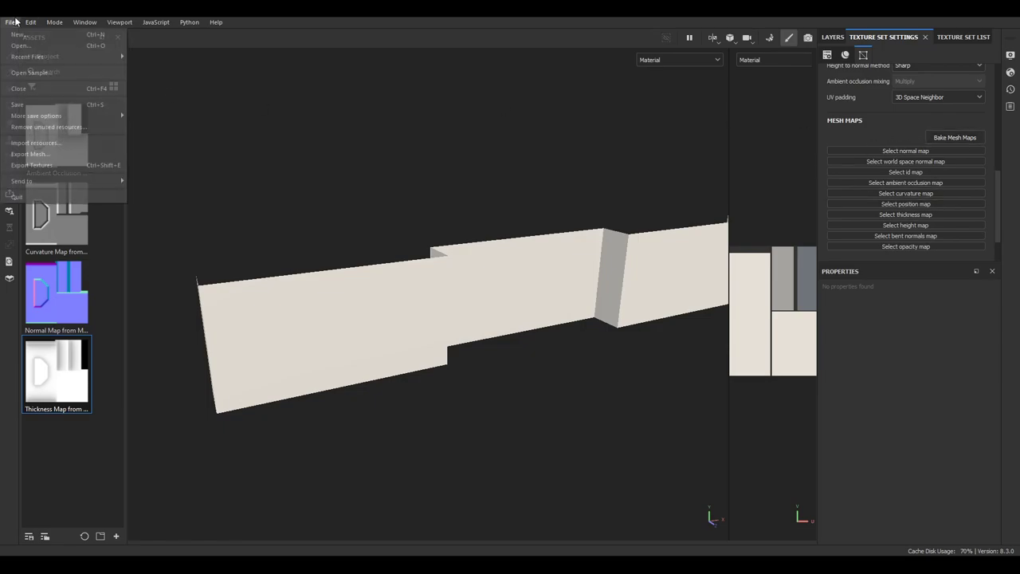
click(49, 126)
click(480, 297)
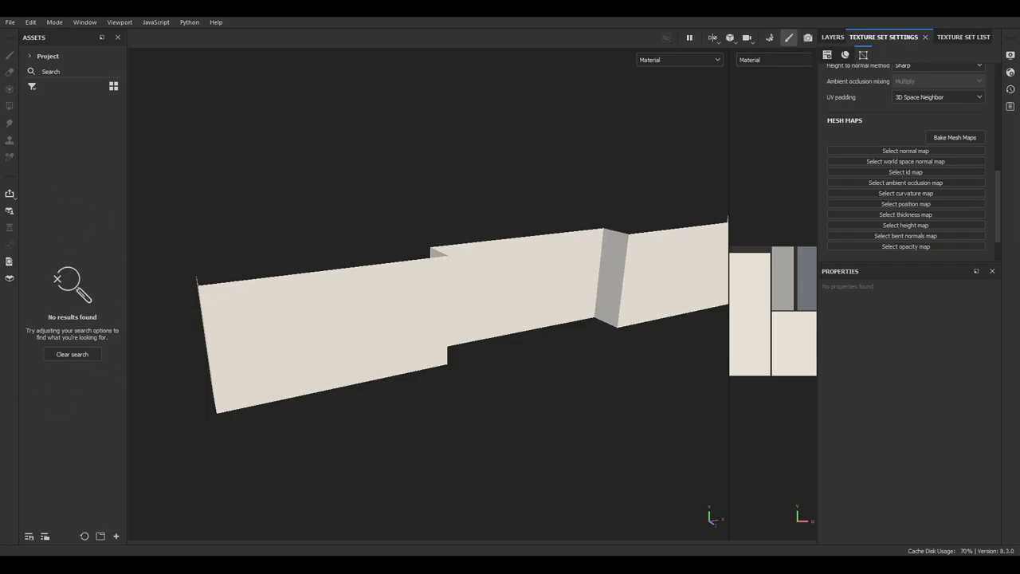
Step: Try to bring the eight selected PNG maps from File Explorer into the Project assets
mouse_move(257, 504)
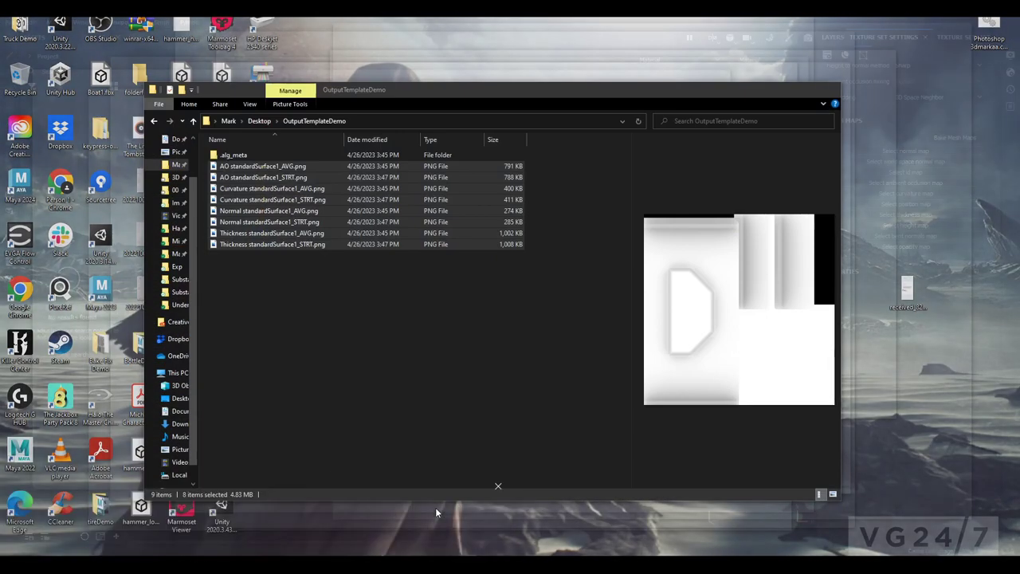
click(435, 507)
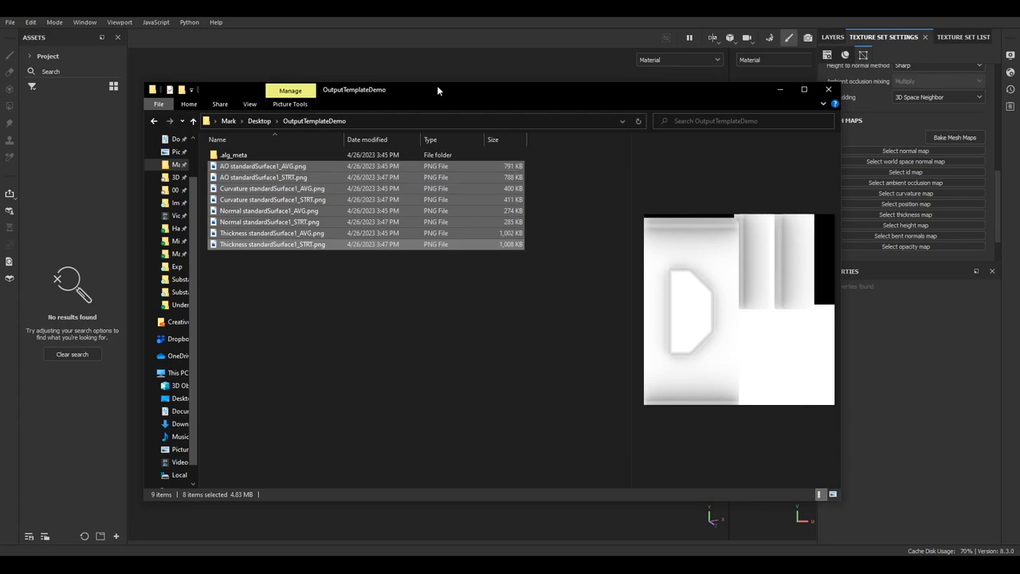
drag(438, 87, 553, 76)
drag(402, 168, 58, 204)
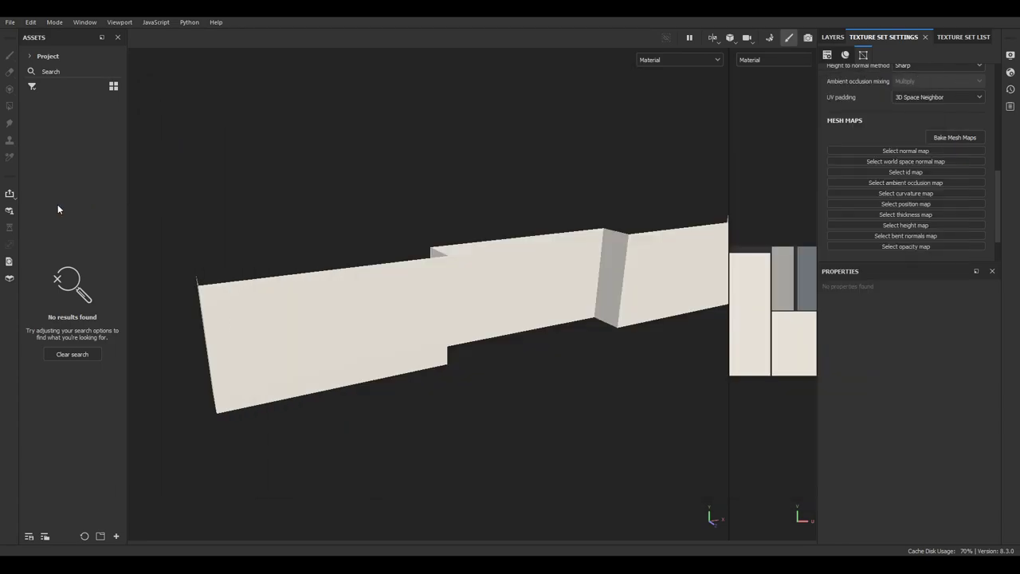
Step: Show All libraries in the assets and bring in the eight selected PNG maps from File Explorer for import
click(30, 57)
click(32, 57)
click(33, 57)
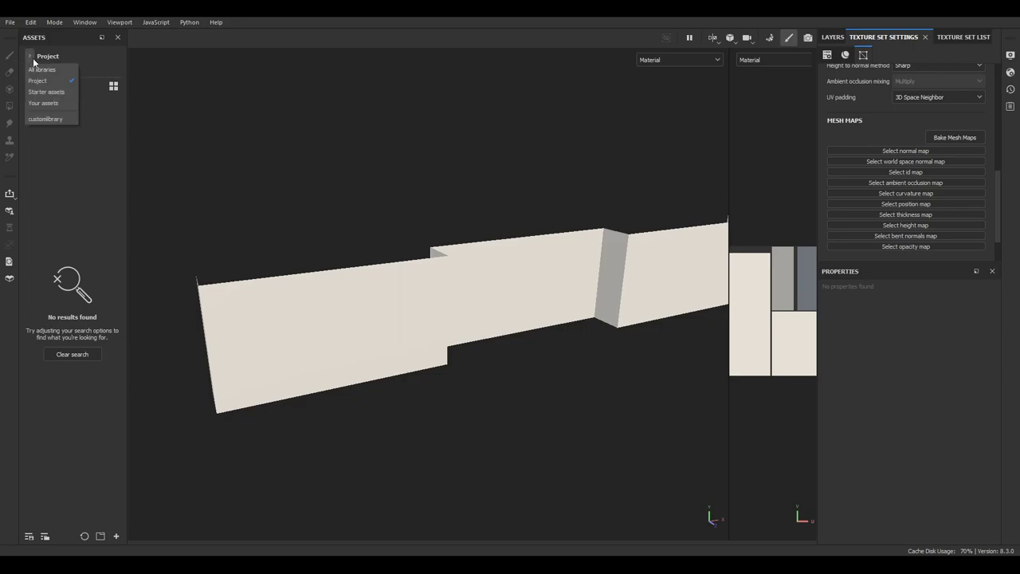
click(38, 70)
key(alt+Tab)
drag(402, 162, 94, 159)
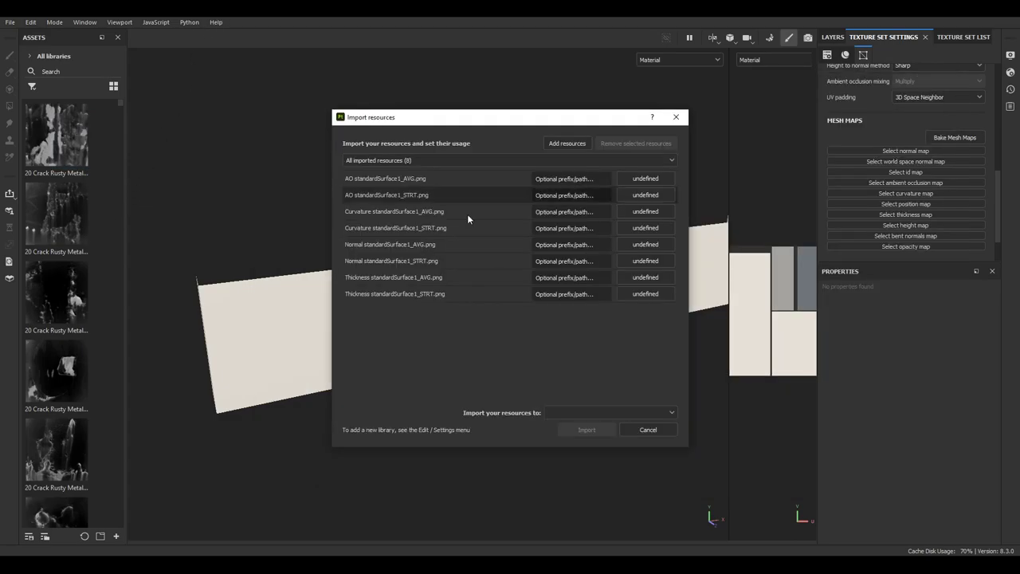
Step: Set the usage of all eight listed PNG maps to texture
click(433, 178)
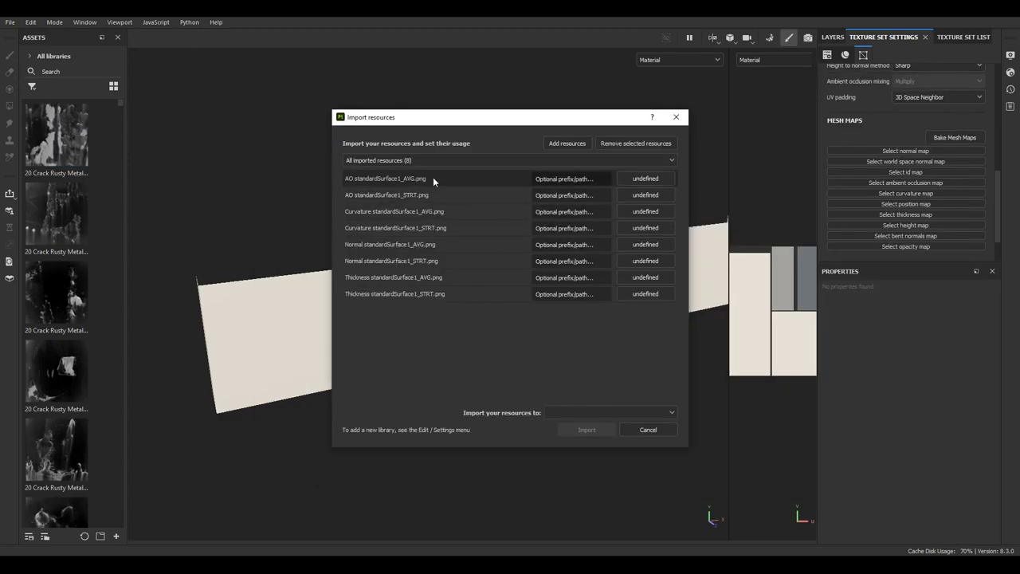
shift+click(446, 293)
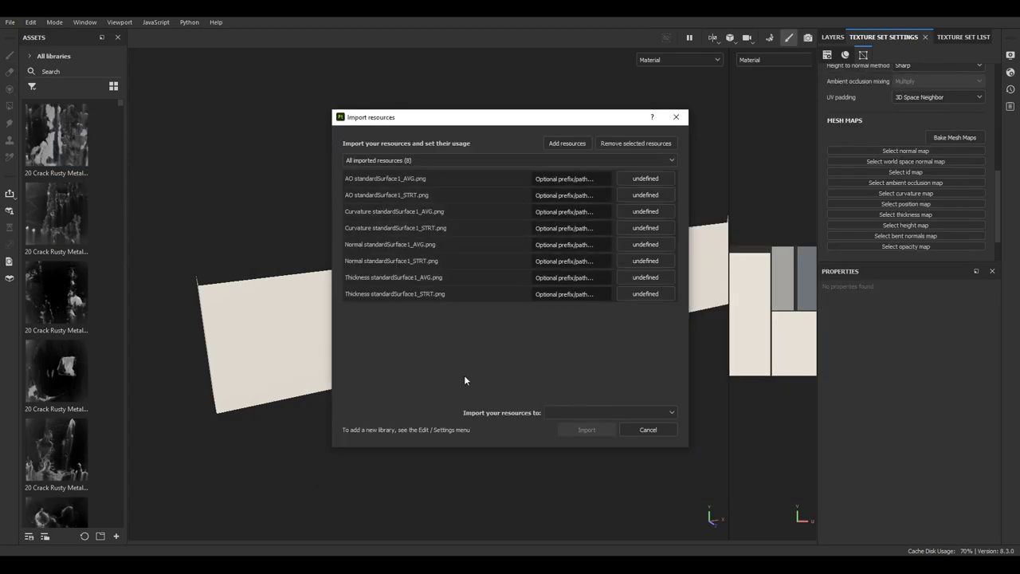
click(639, 178)
click(659, 218)
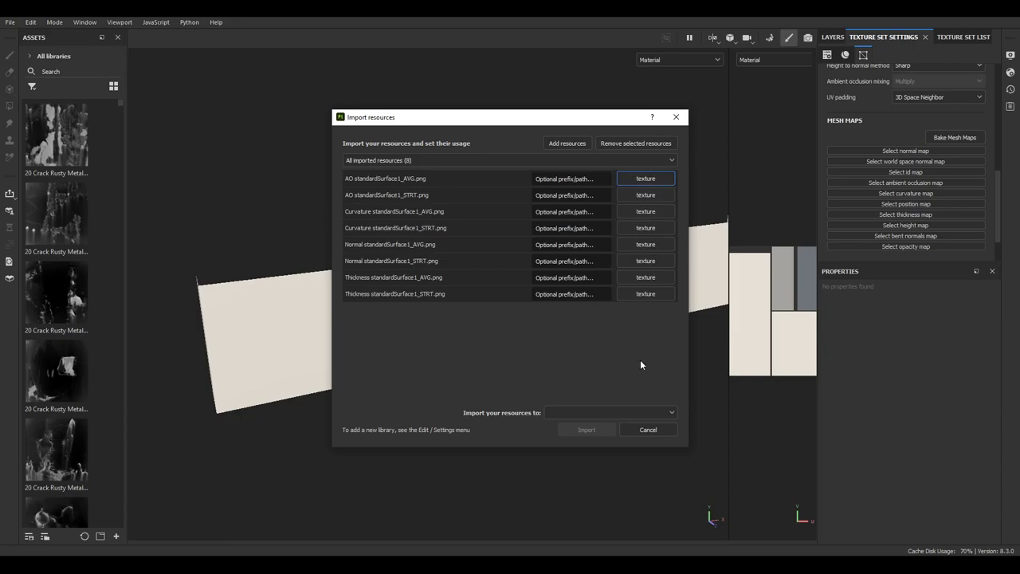
Step: Import the eight textures into the project 'PBR - Metallic Roughness Alpha-blend'
click(635, 410)
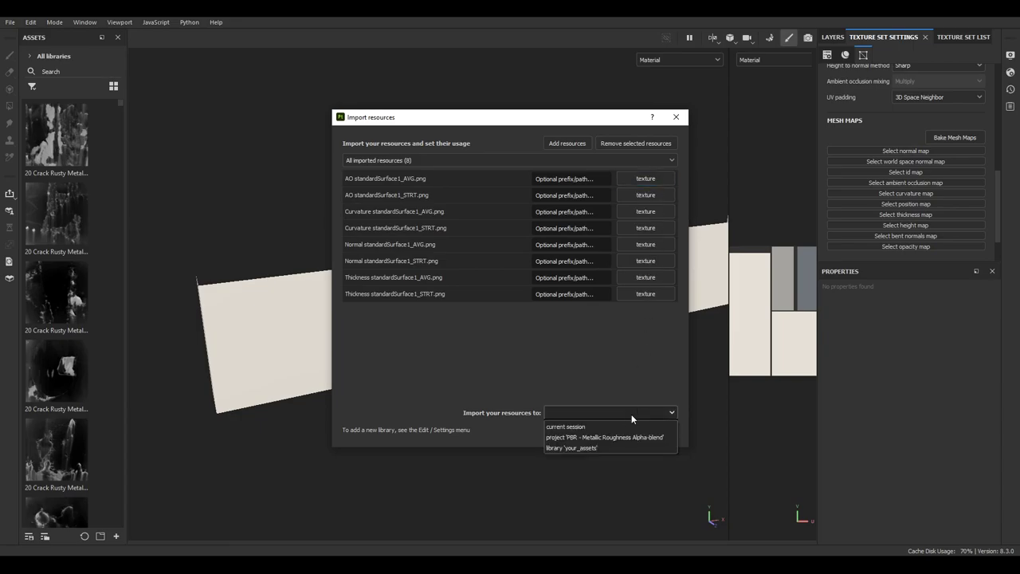
click(571, 436)
click(552, 412)
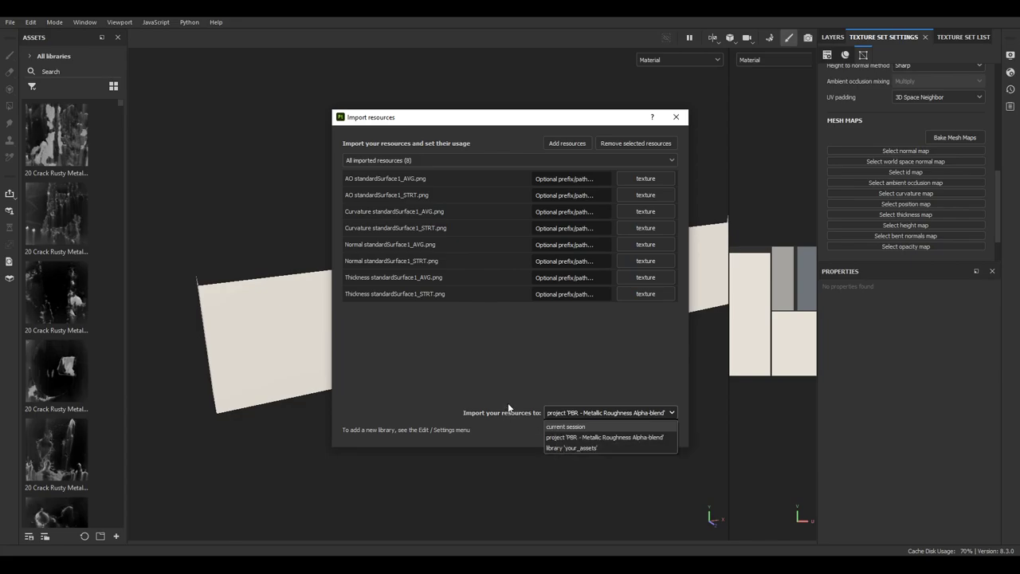
click(508, 356)
click(510, 356)
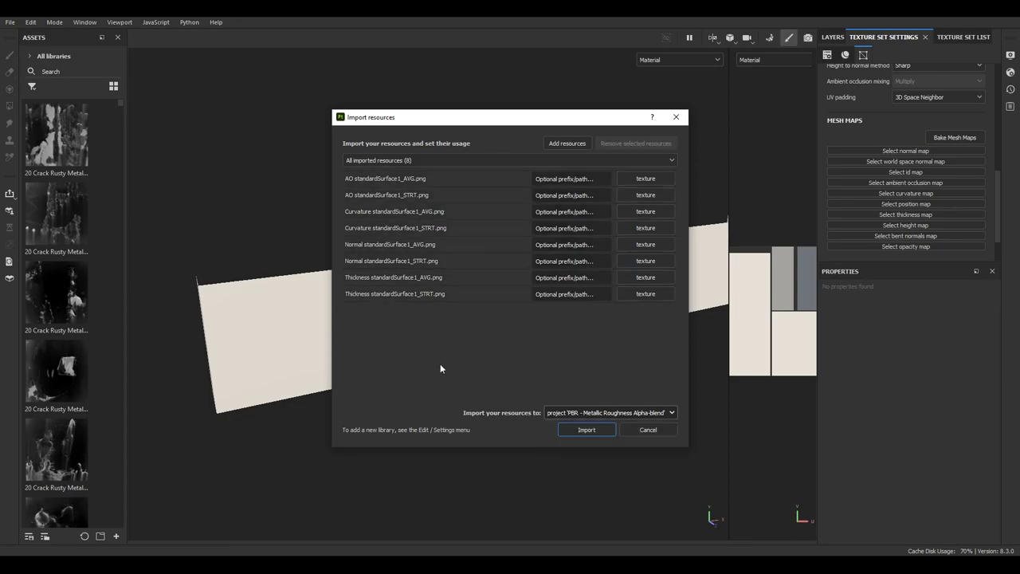
click(575, 429)
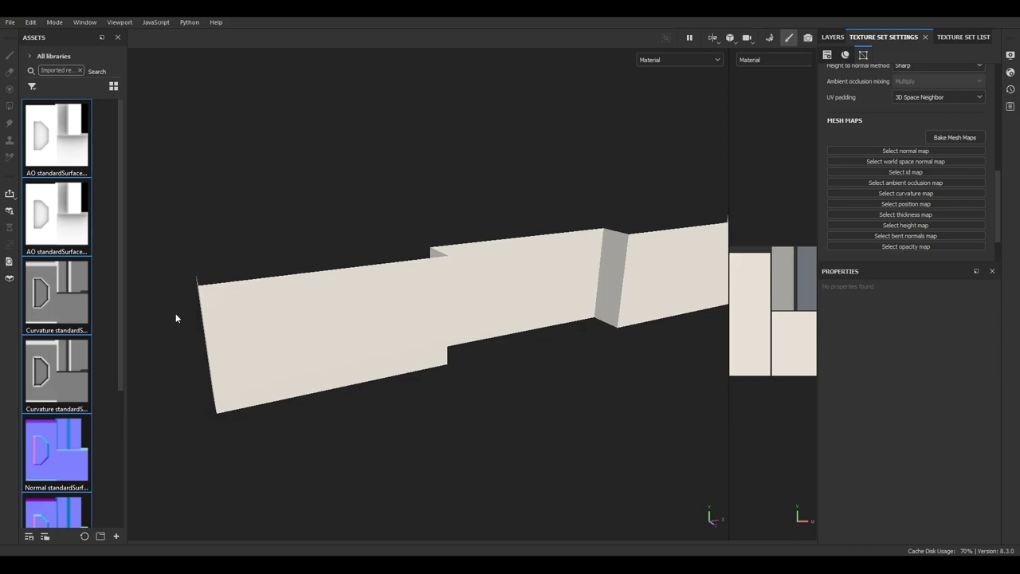
Step: Remove the Emissive, Opacity, Metallic, Roughness, Height and Base color channels from the texture set, keeping only Normal
click(832, 37)
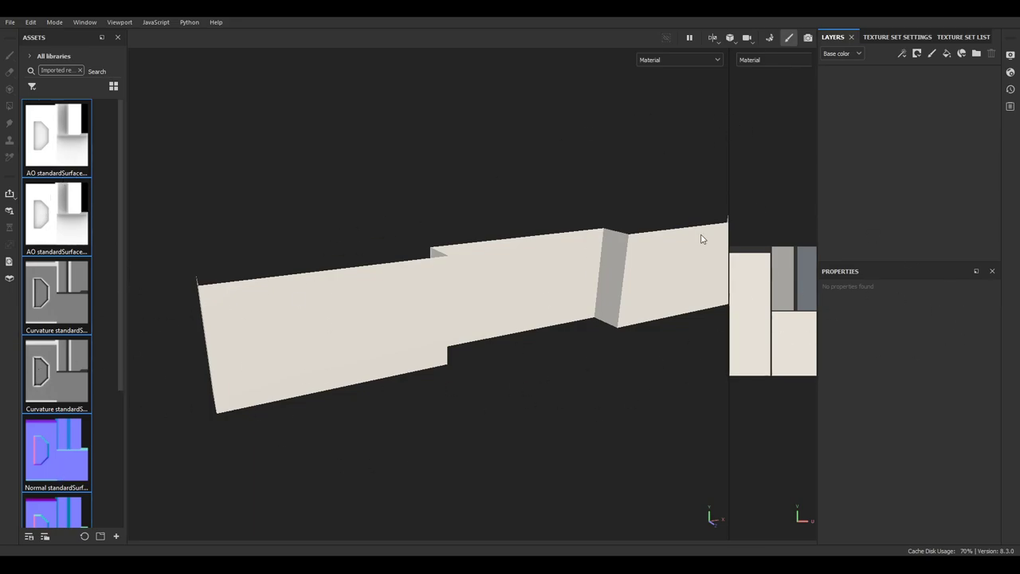
click(896, 36)
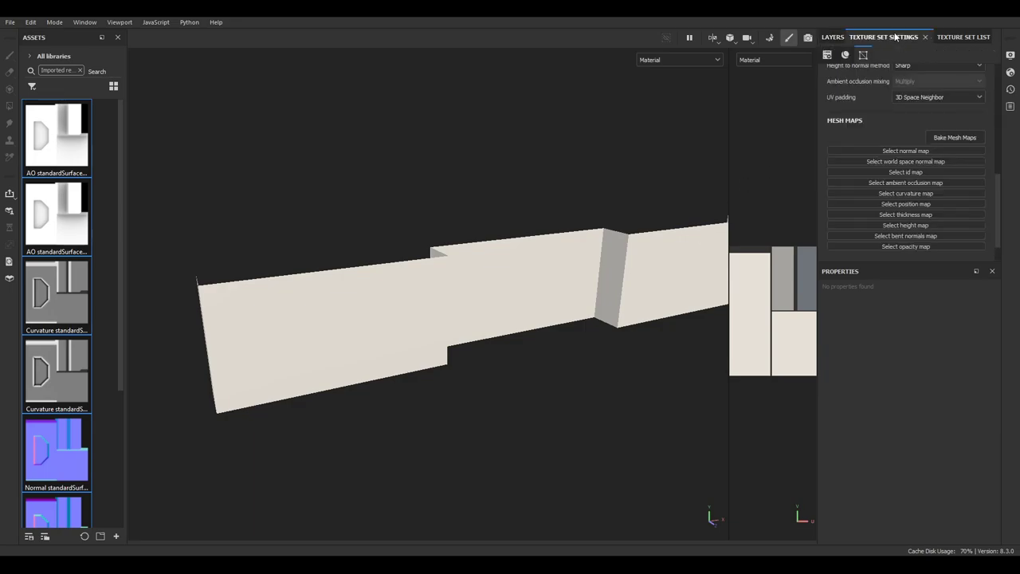
scroll(914, 135, down, 1)
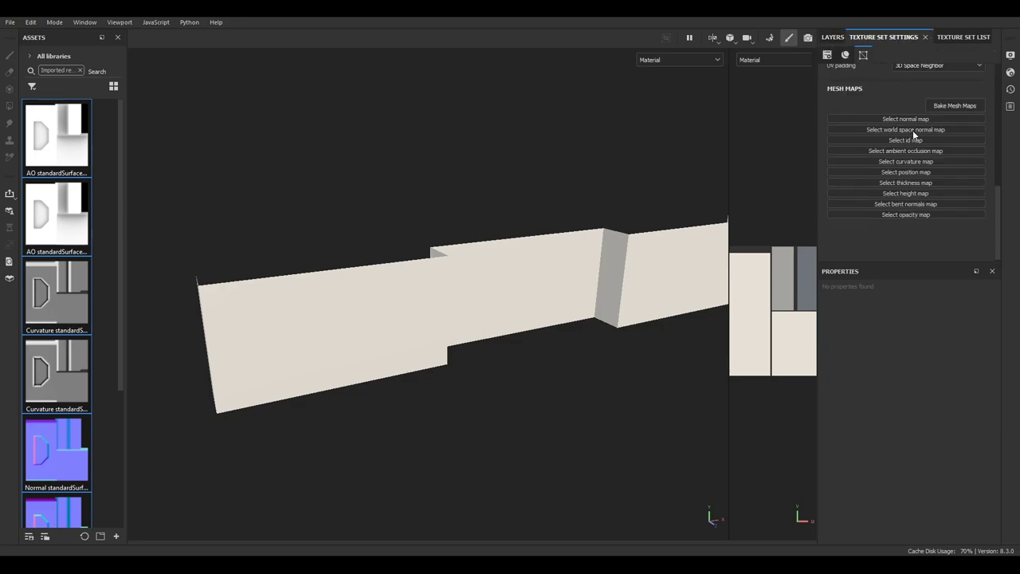
scroll(920, 87, up, 5)
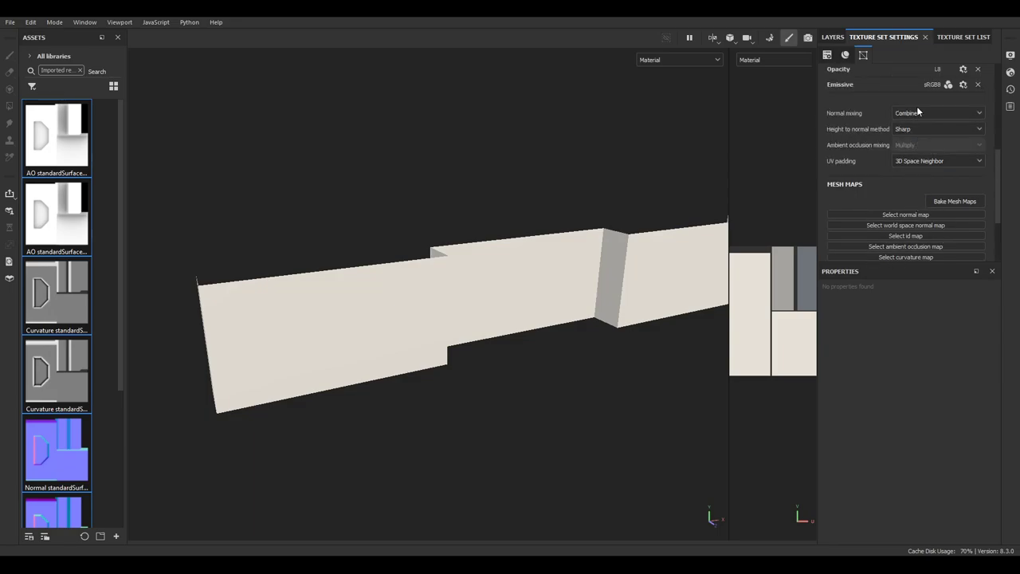
click(832, 37)
click(877, 38)
scroll(876, 145, up, 2)
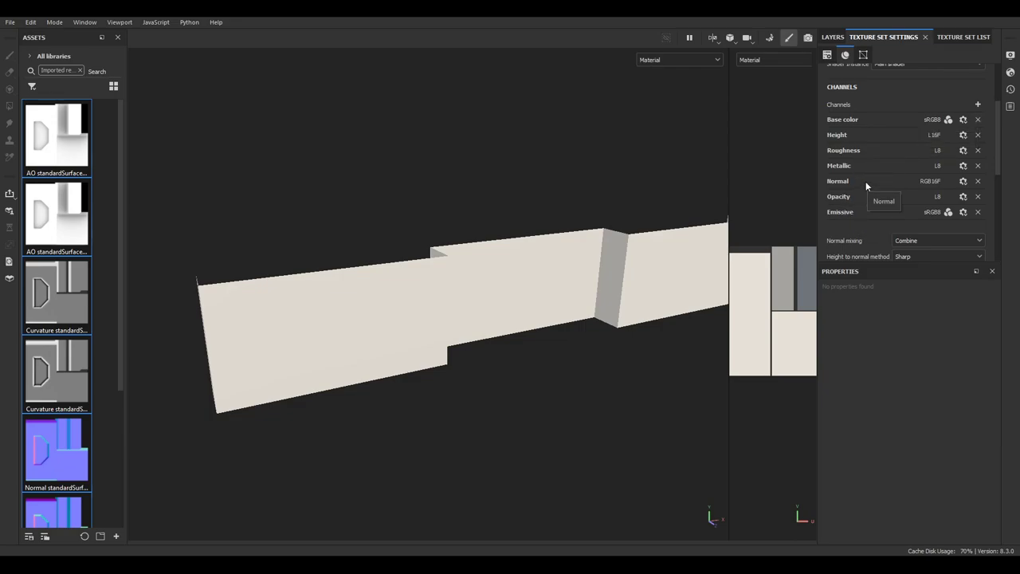
click(978, 212)
click(977, 196)
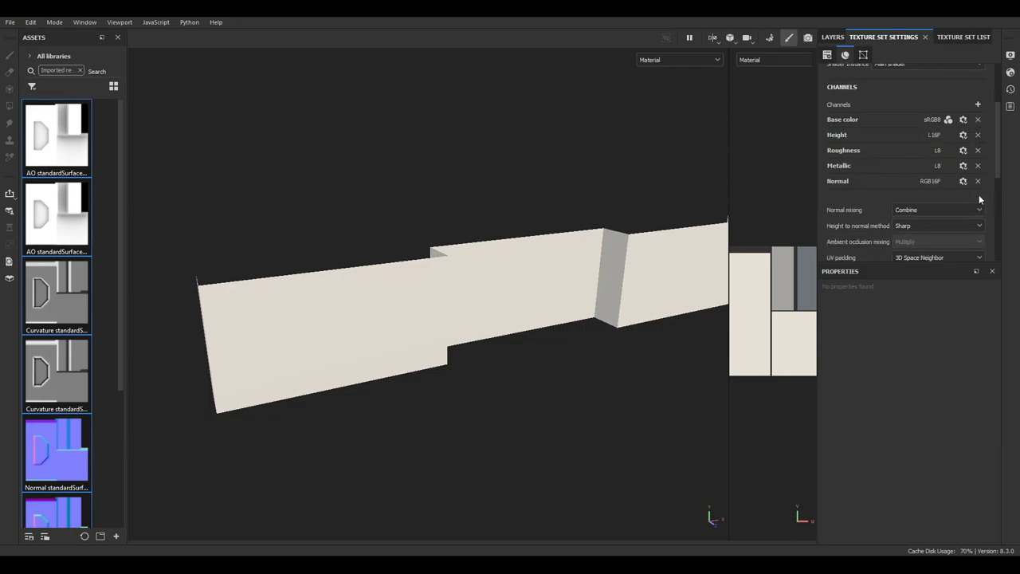
click(978, 165)
click(978, 150)
click(978, 135)
click(977, 120)
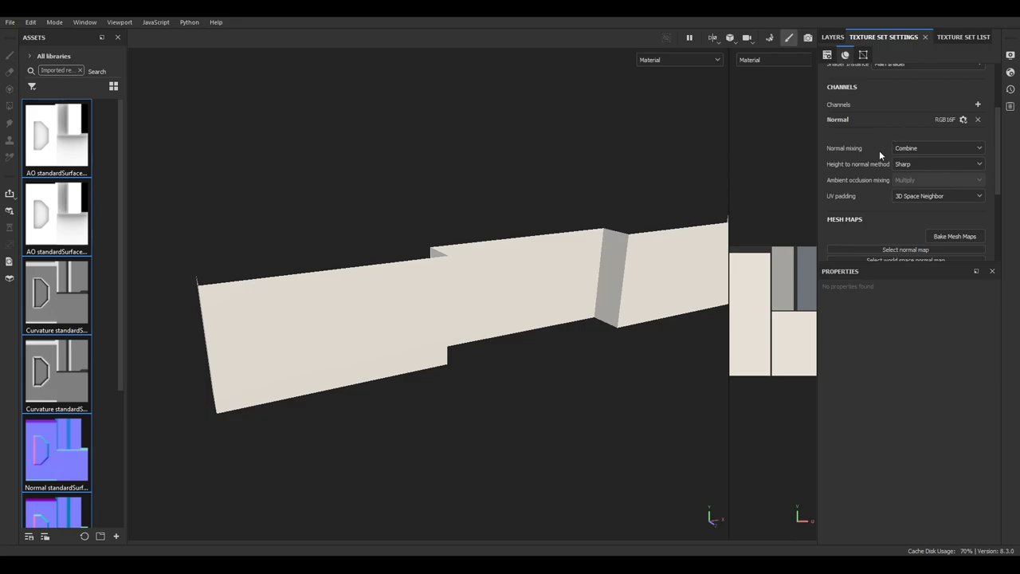
mouse_move(879, 150)
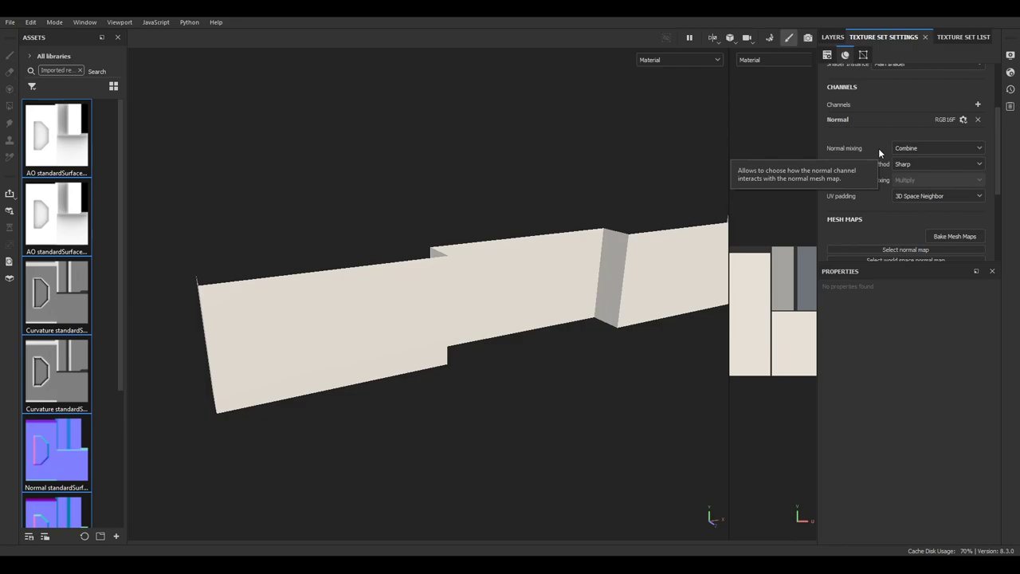
click(978, 104)
mouse_move(978, 235)
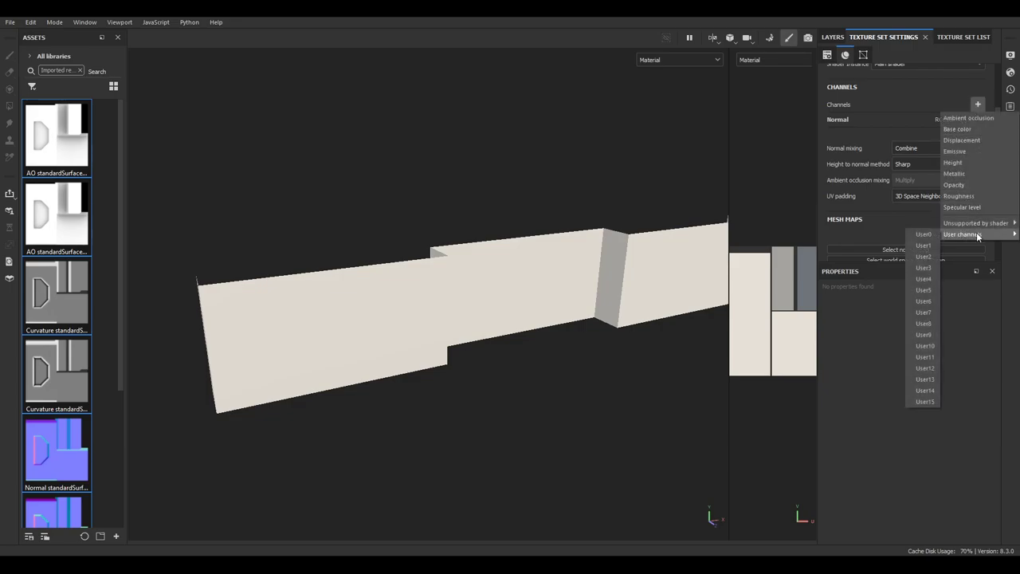
click(924, 235)
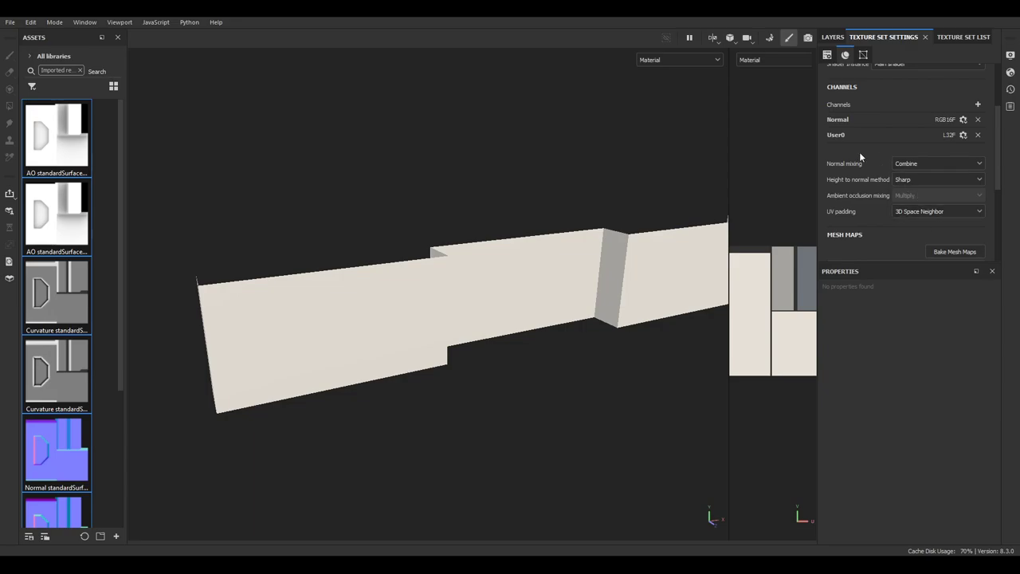
click(977, 134)
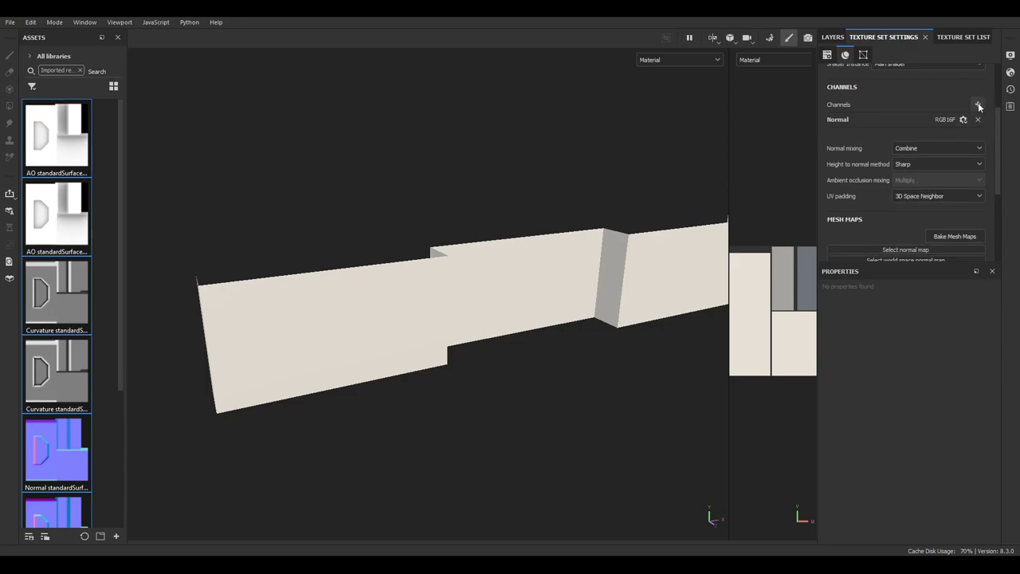
Step: Add an Ambient occlusion channel to the texture set and set its format to L16
click(978, 105)
click(970, 117)
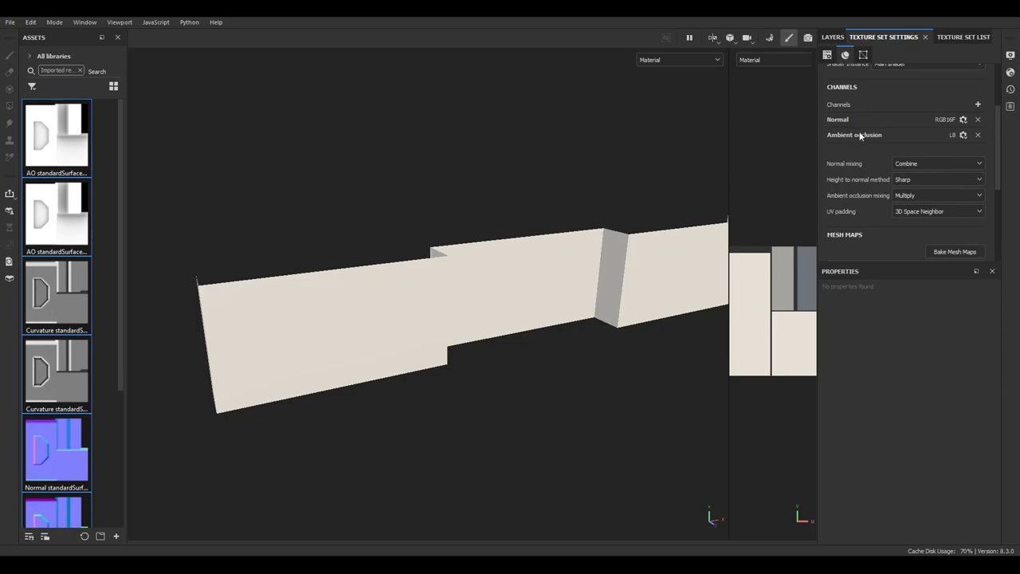
click(963, 137)
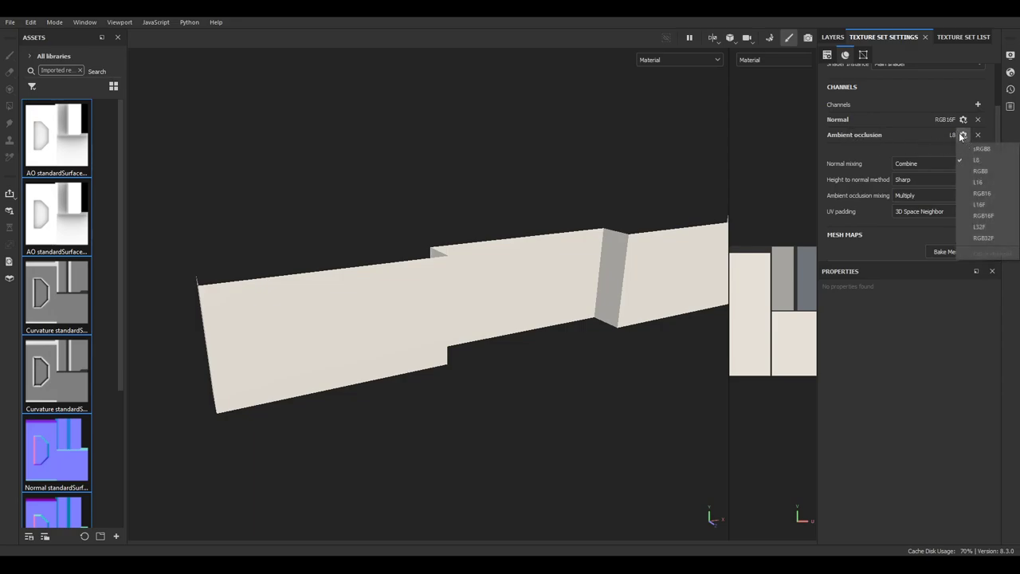
click(971, 181)
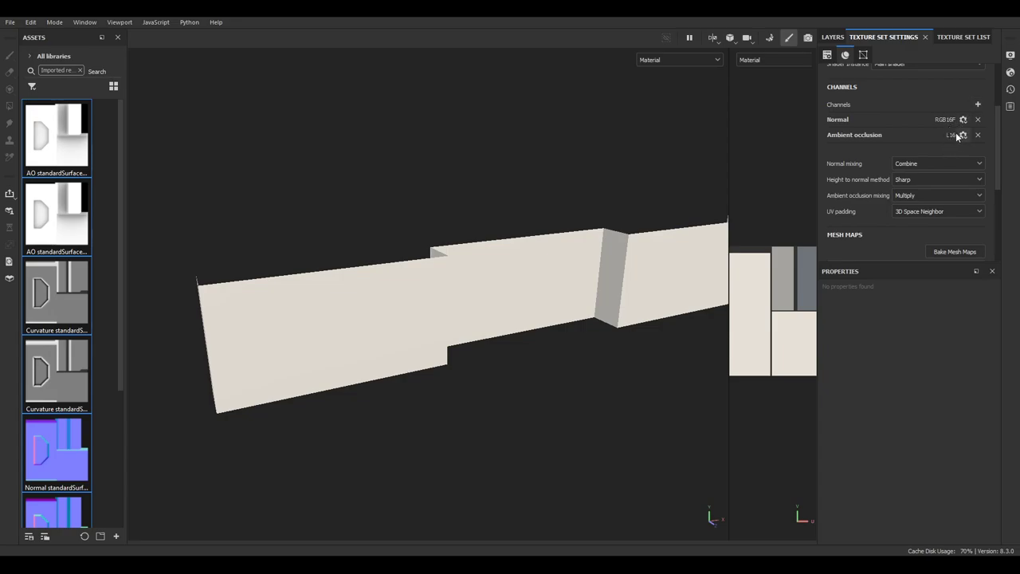
Step: Add the User0 channel to the texture set, renamed Curve and with its format set to L16
click(980, 104)
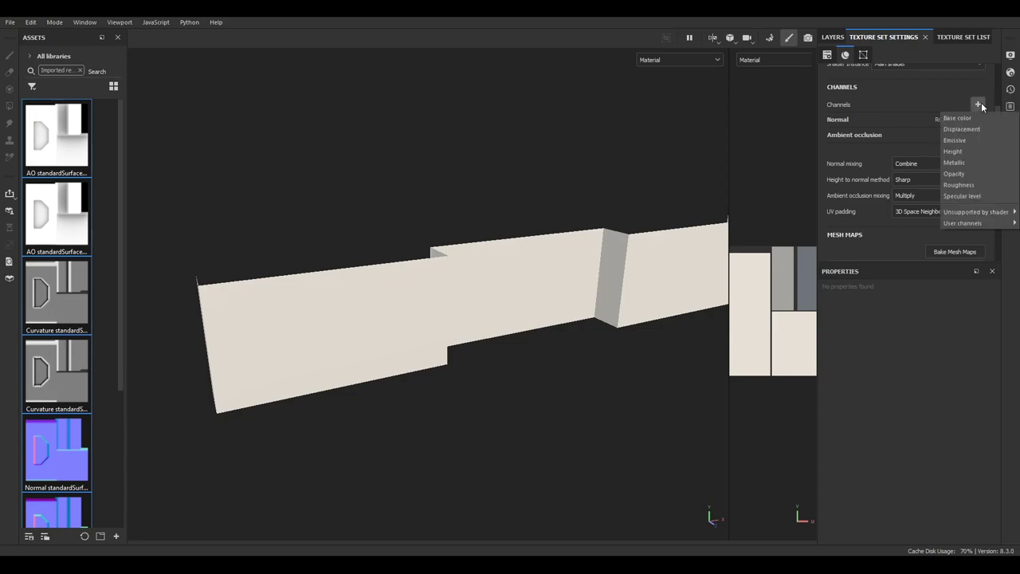
mouse_move(964, 224)
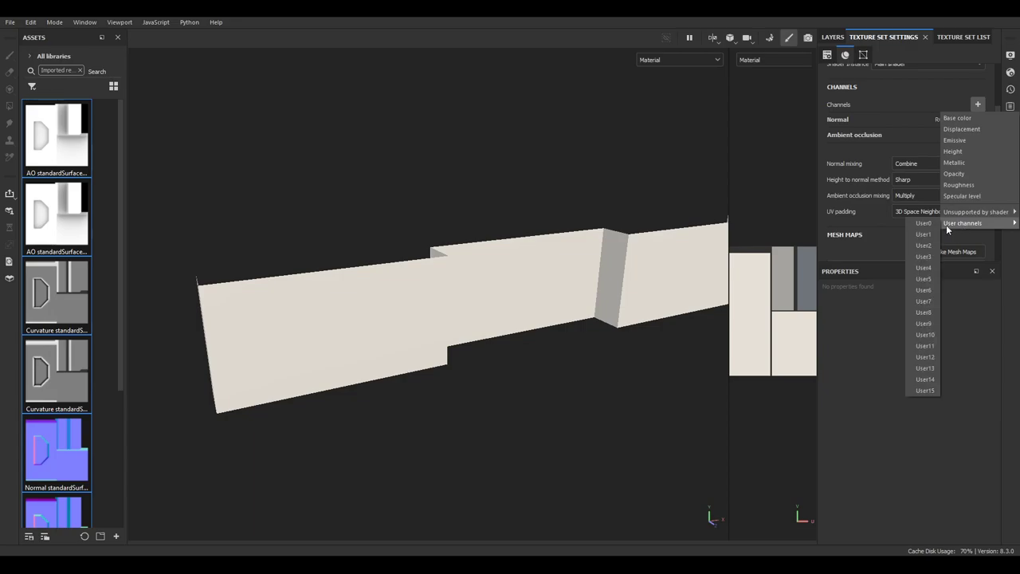
click(924, 224)
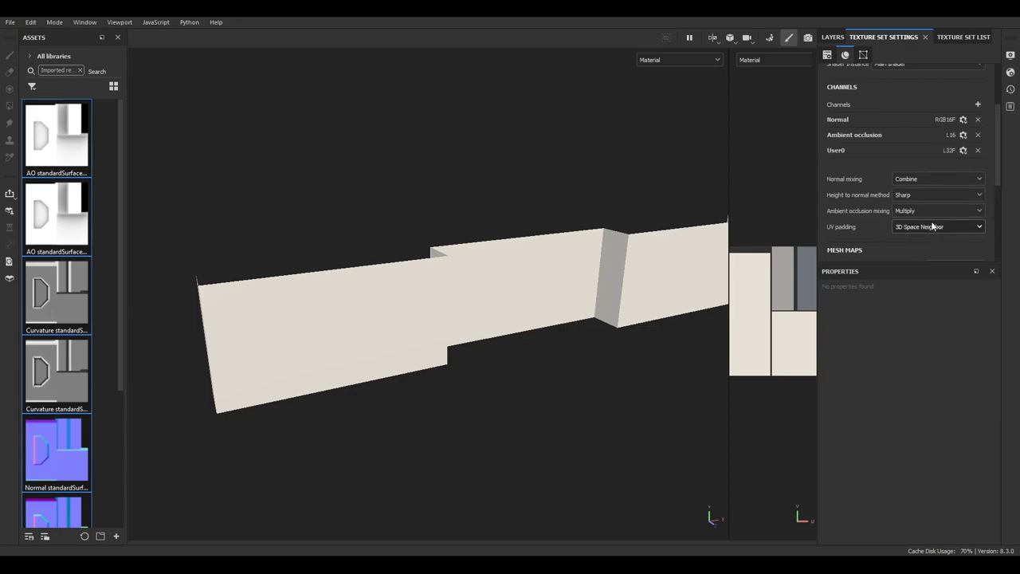
double_click(843, 152)
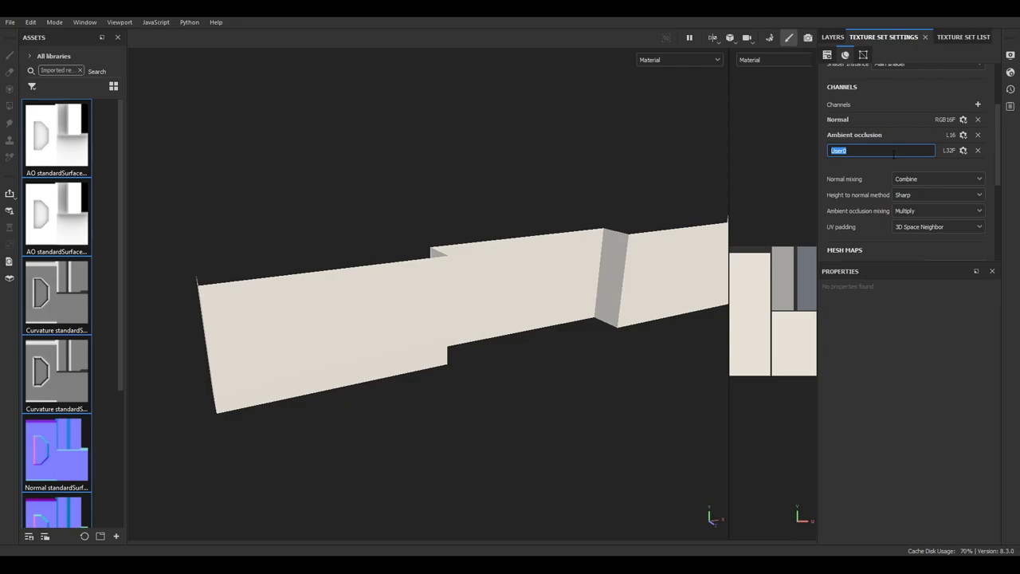
text(Curve)
key(Return)
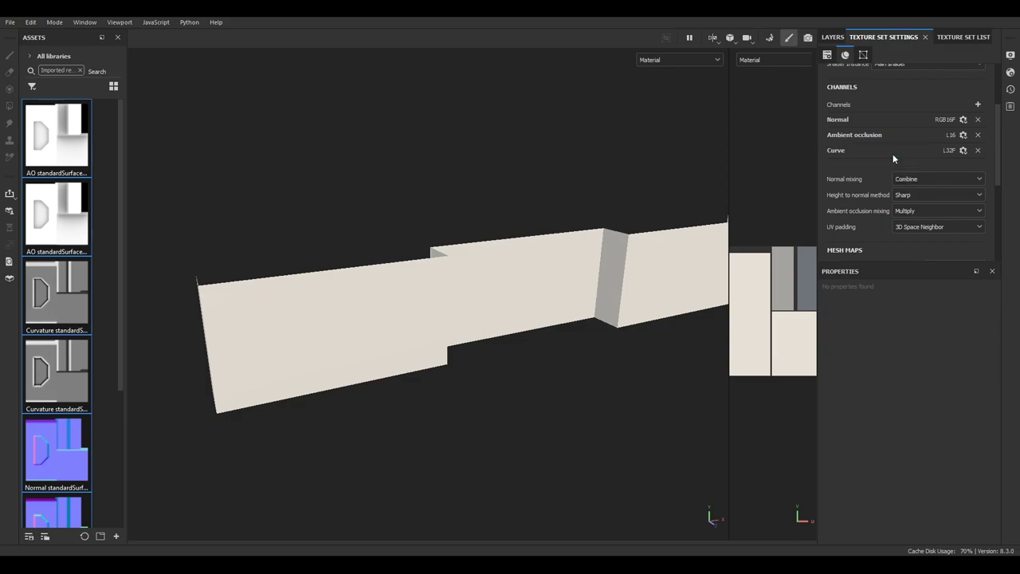
click(963, 152)
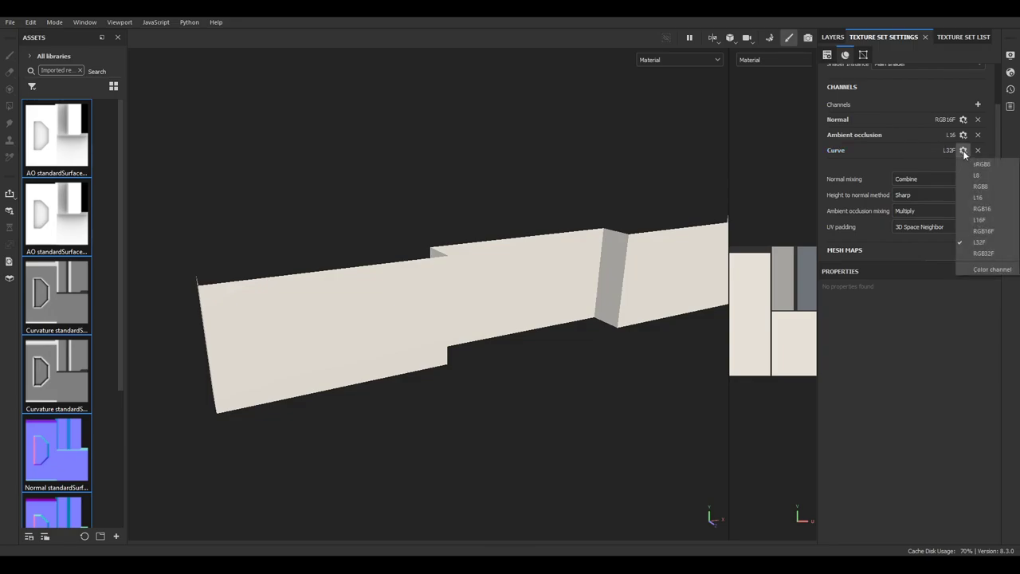
click(979, 197)
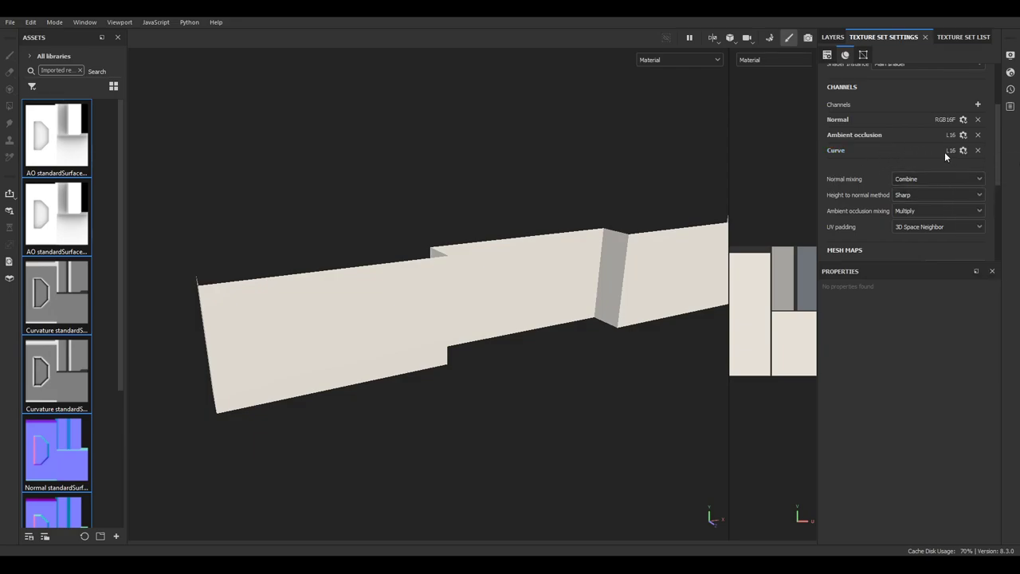
Step: Add the User1 channel to the texture set, renamed Thickness and with its format set to L16
scroll(55, 239, down, 3)
scroll(56, 239, up, 3)
scroll(36, 207, down, 3)
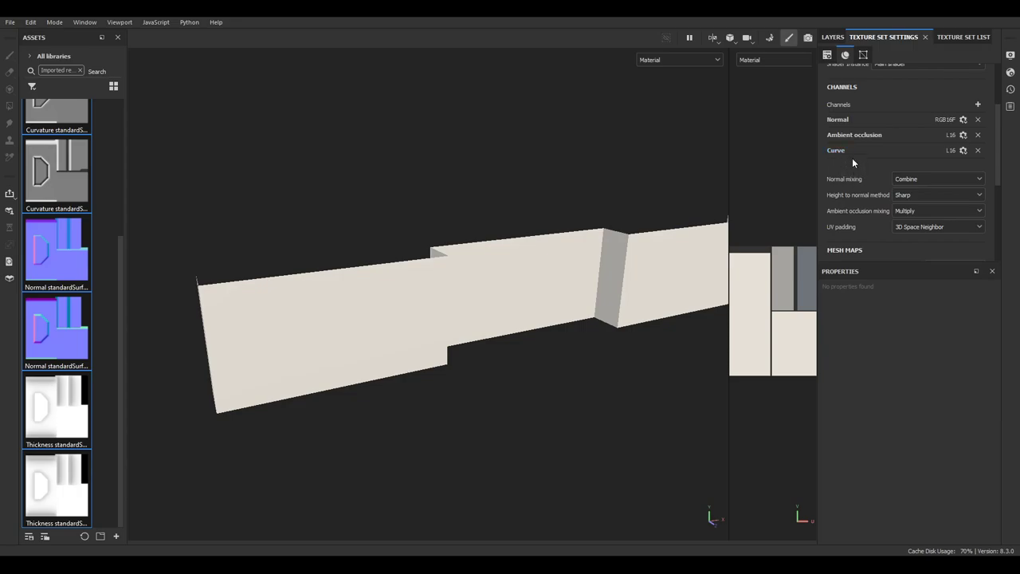
click(978, 104)
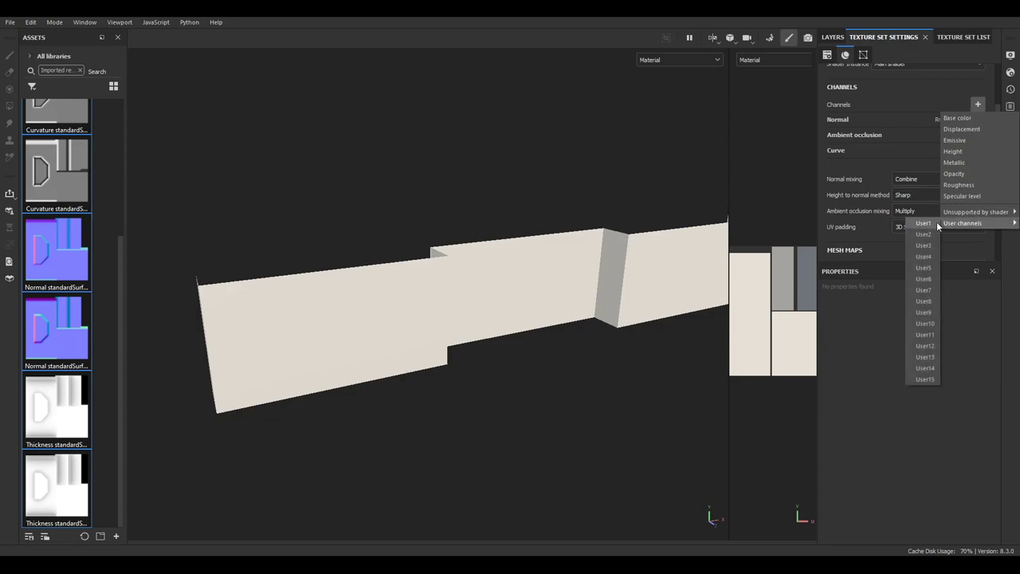
click(932, 224)
double_click(845, 165)
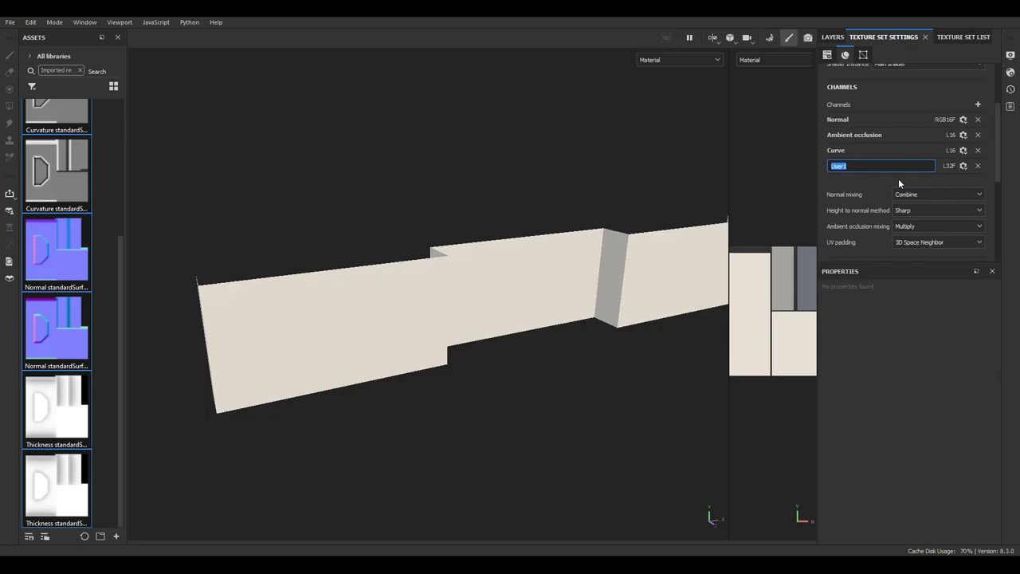
text(Thickness)
key(Return)
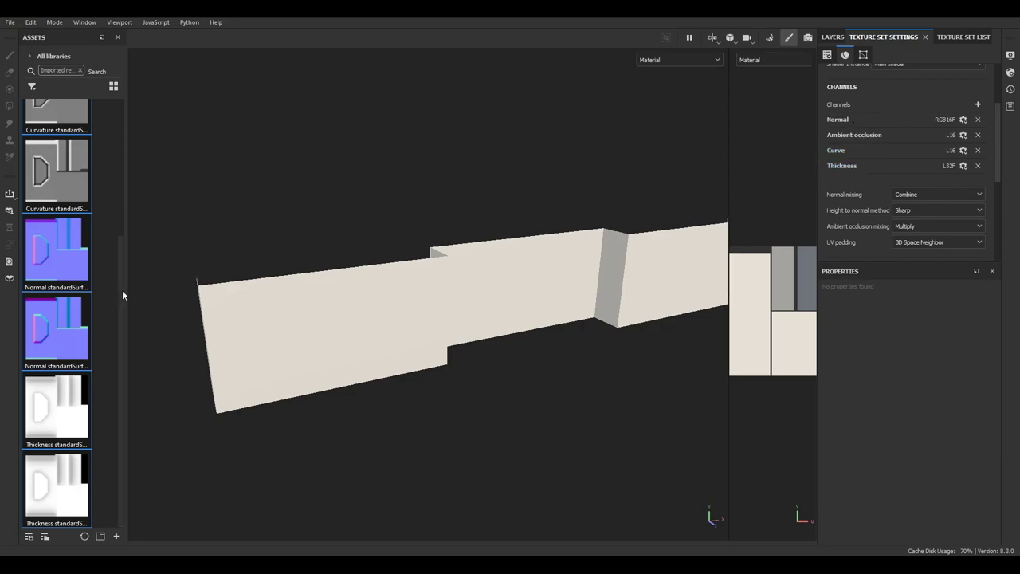
mouse_move(127, 290)
mouse_down()
mouse_move(237, 287)
mouse_move(130, 278)
mouse_up()
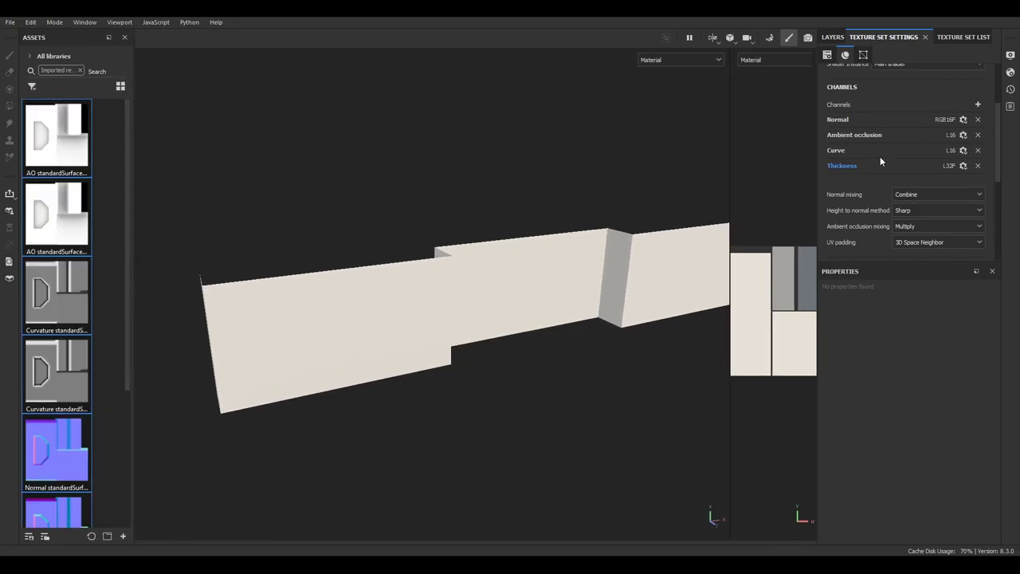
click(962, 166)
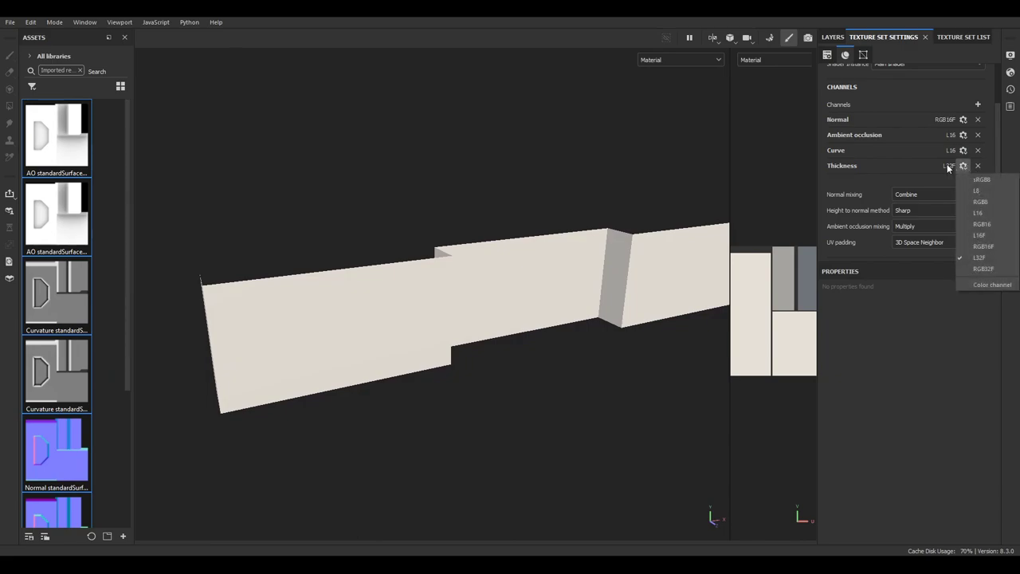
click(977, 212)
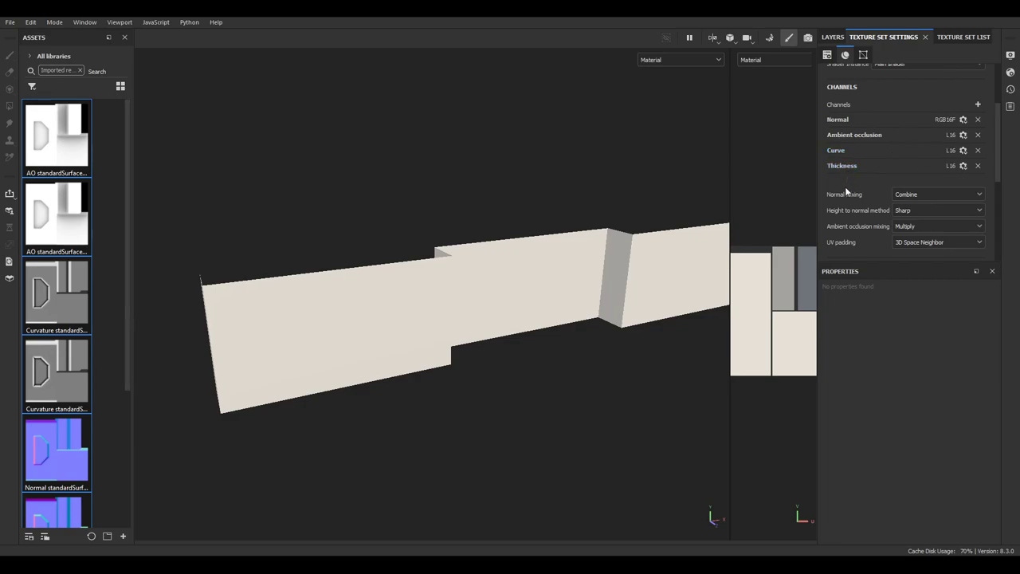
Step: Try the Replace option for the texture set's ambient occlusion mixing, and set it back to Multiply
click(923, 226)
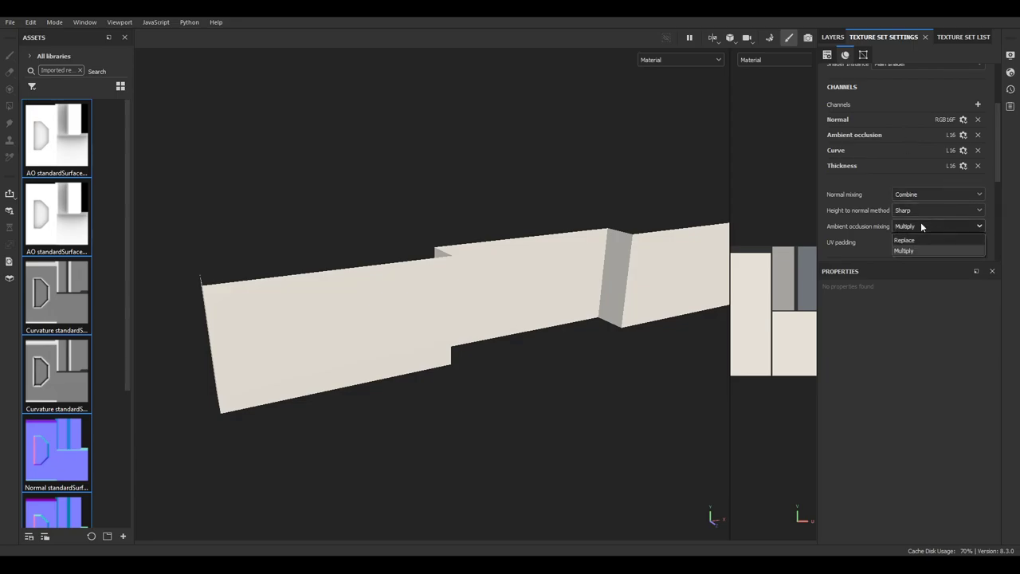
click(913, 249)
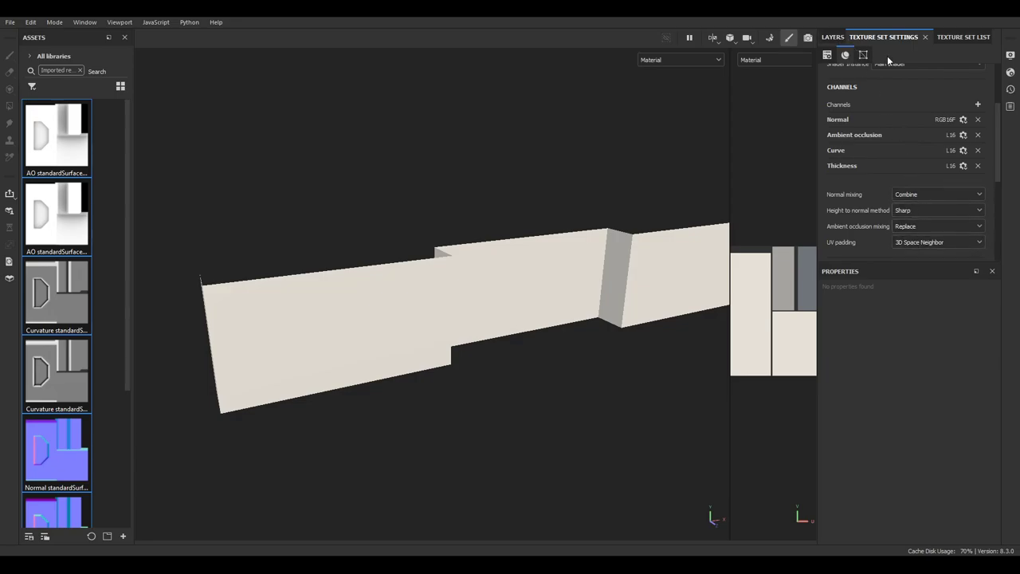
scroll(904, 185, down, 5)
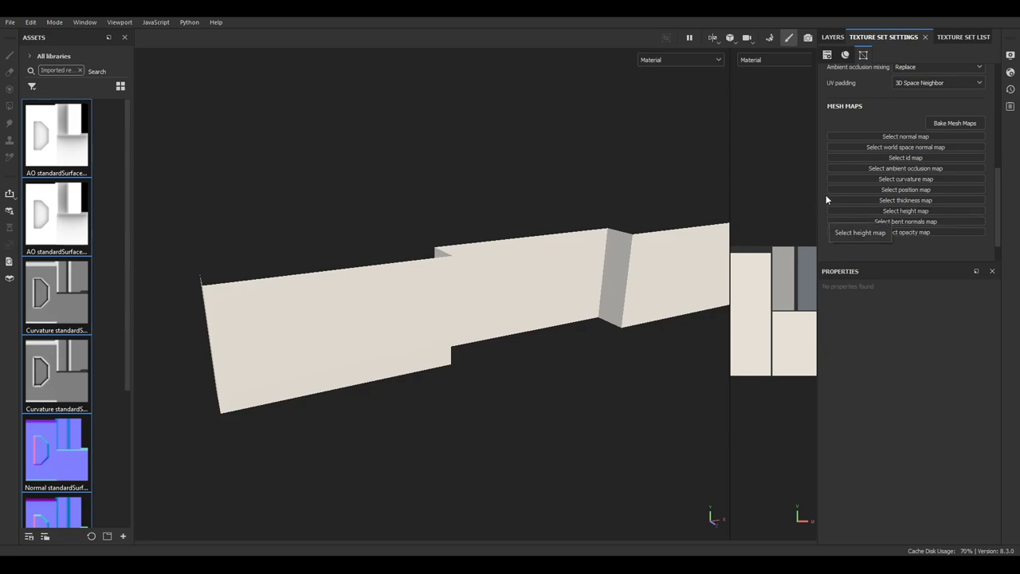
scroll(913, 166, up, 1)
scroll(929, 92, up, 1)
click(924, 130)
click(909, 155)
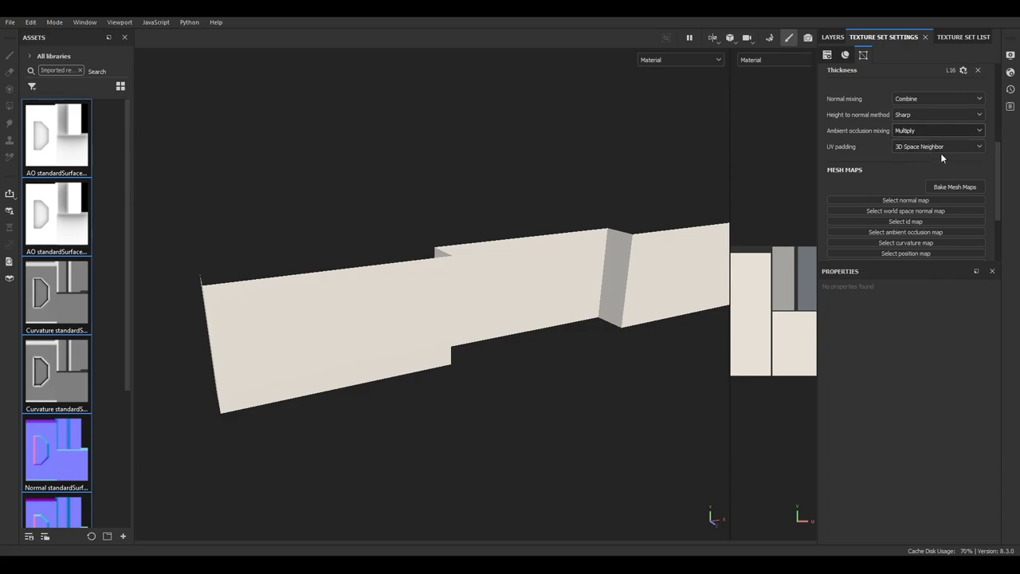
Step: Add a fill layer and set its blending mode to Normal in the Normal channel
click(833, 37)
alt+drag(368, 257, 550, 273)
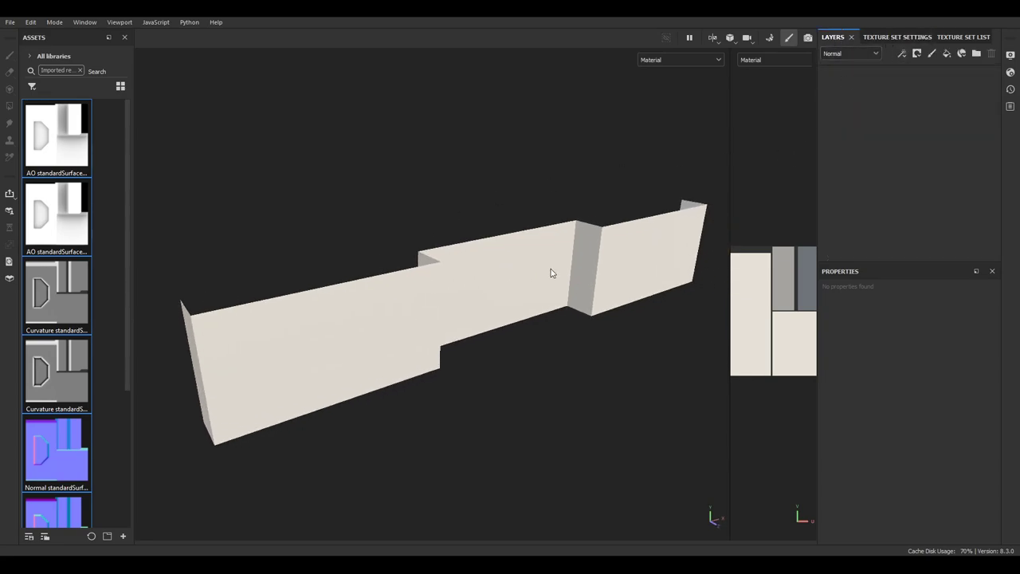
click(947, 54)
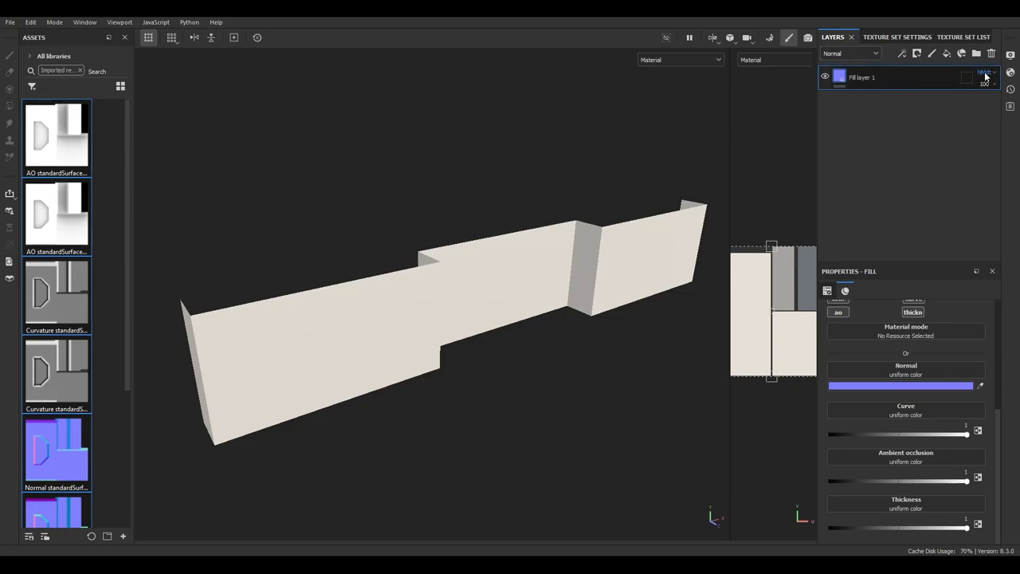
click(986, 75)
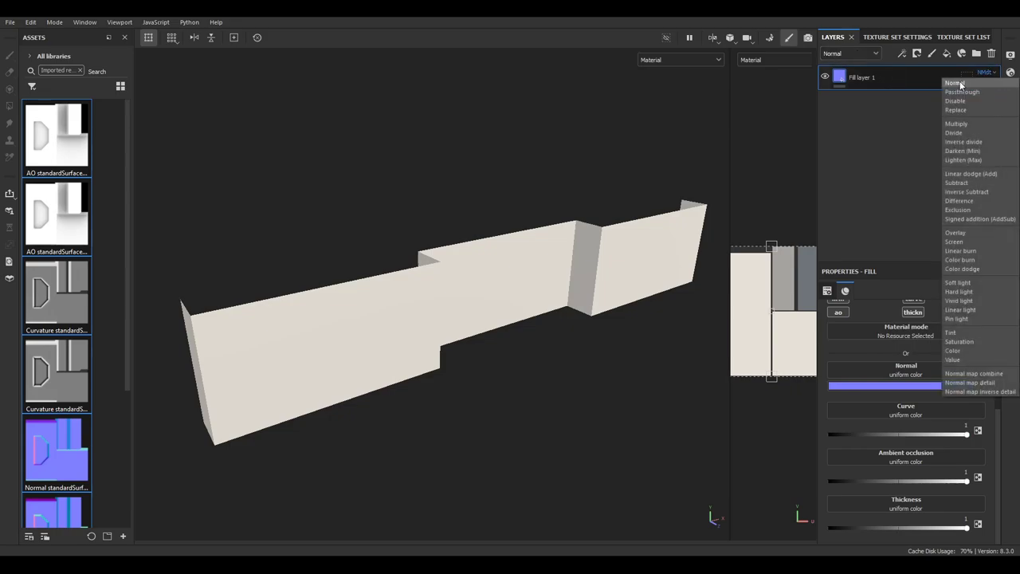
click(956, 82)
Step: Set the fill layer's blending mode to Normal in the Ambient occlusion channel
click(850, 54)
click(847, 82)
click(989, 77)
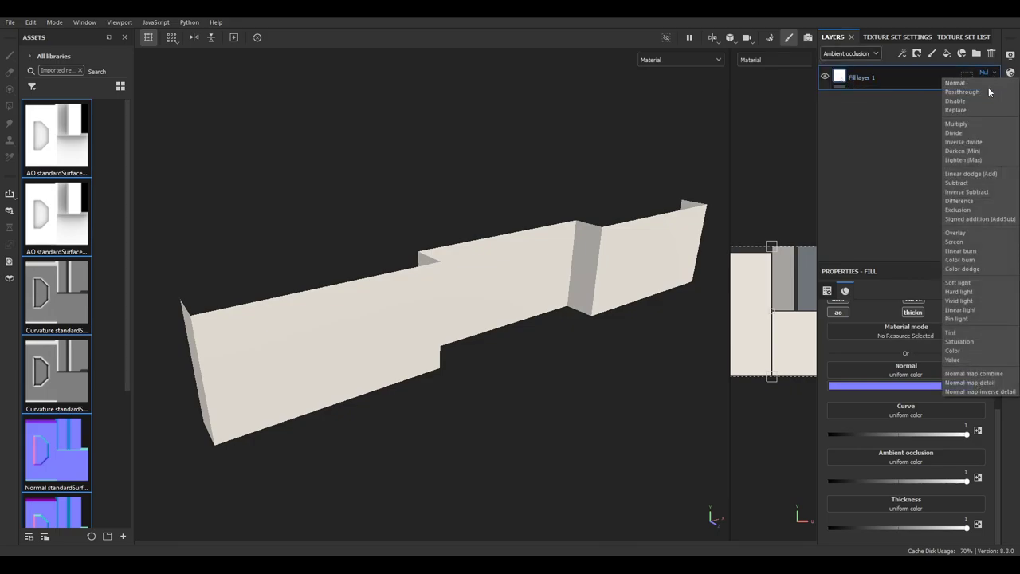
click(987, 85)
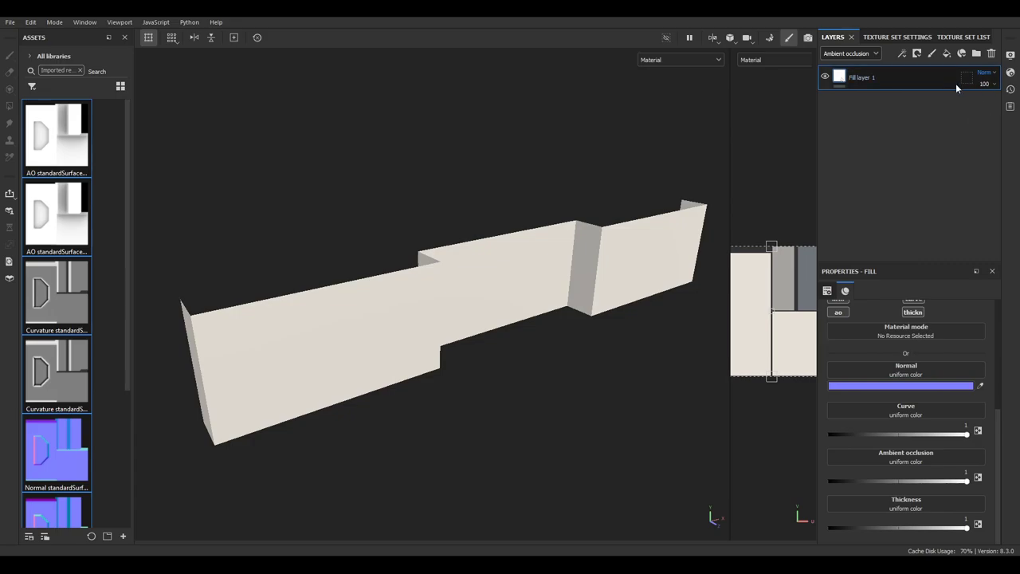
Step: Check the fill layer's blending mode in the Curve and Thickness channels, and return the layer stack to the Normal channel
click(856, 56)
click(846, 87)
click(854, 56)
click(857, 96)
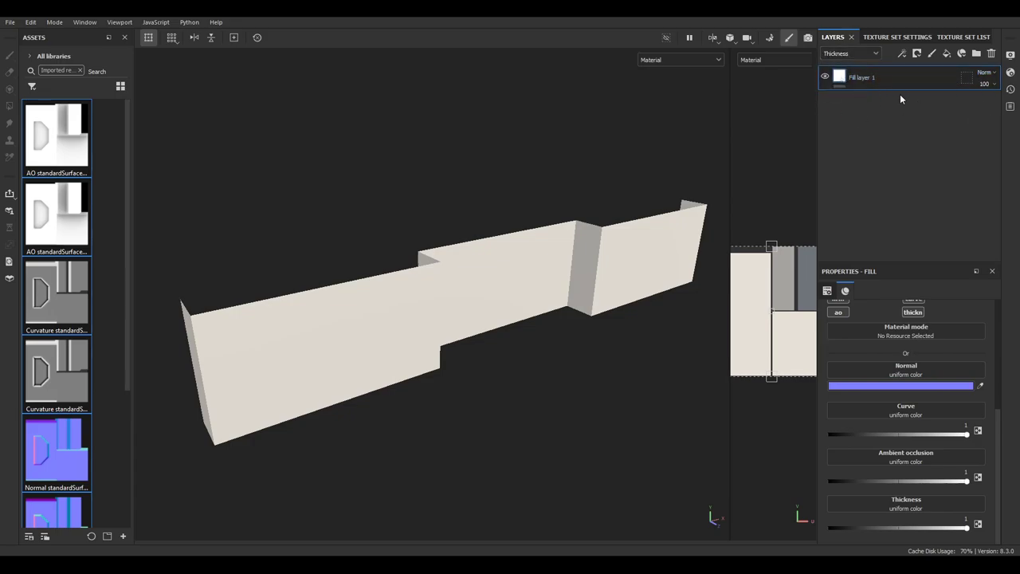
click(876, 59)
click(861, 54)
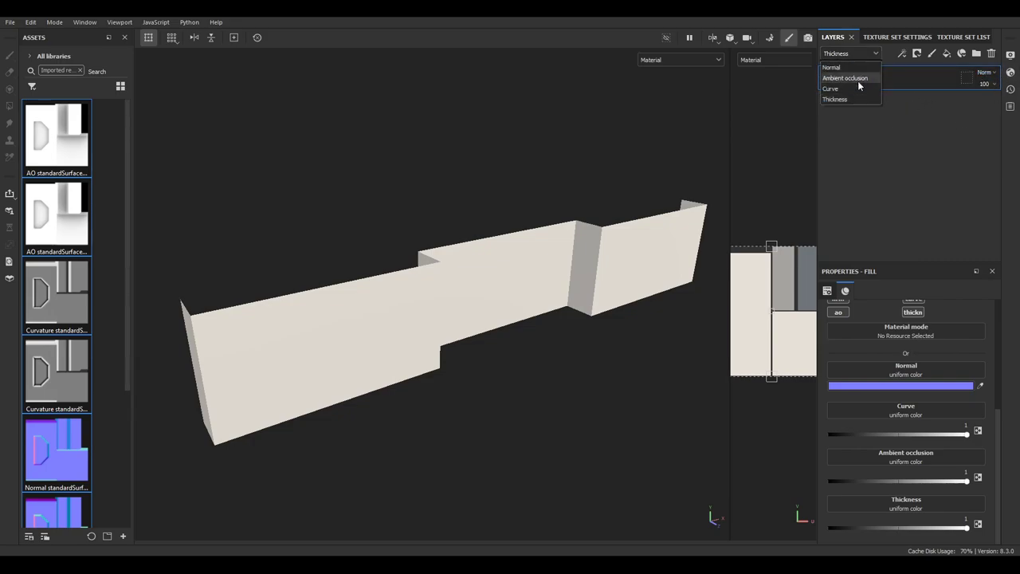
click(847, 70)
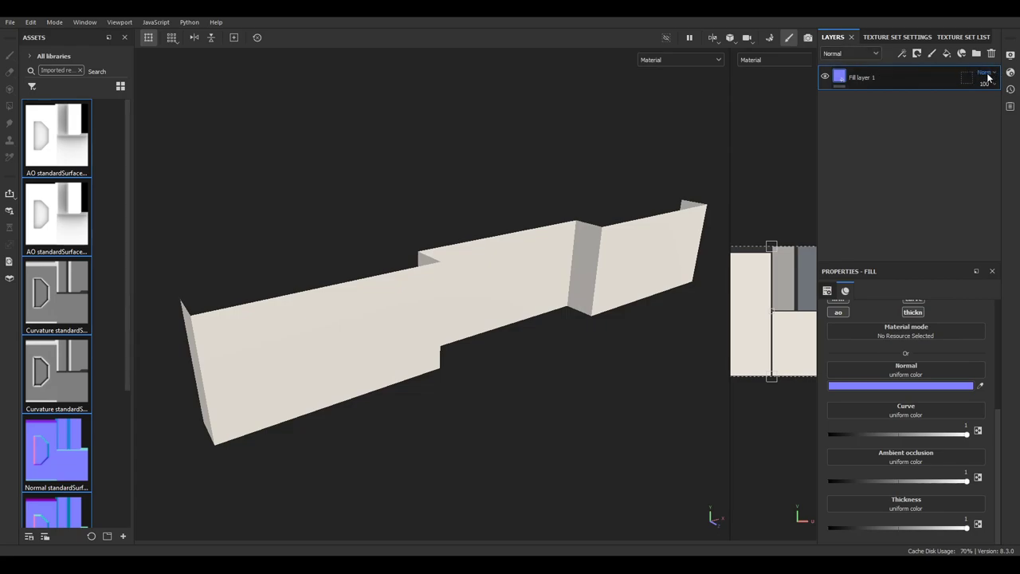
Step: Rename the fill layer as AVG
double_click(877, 77)
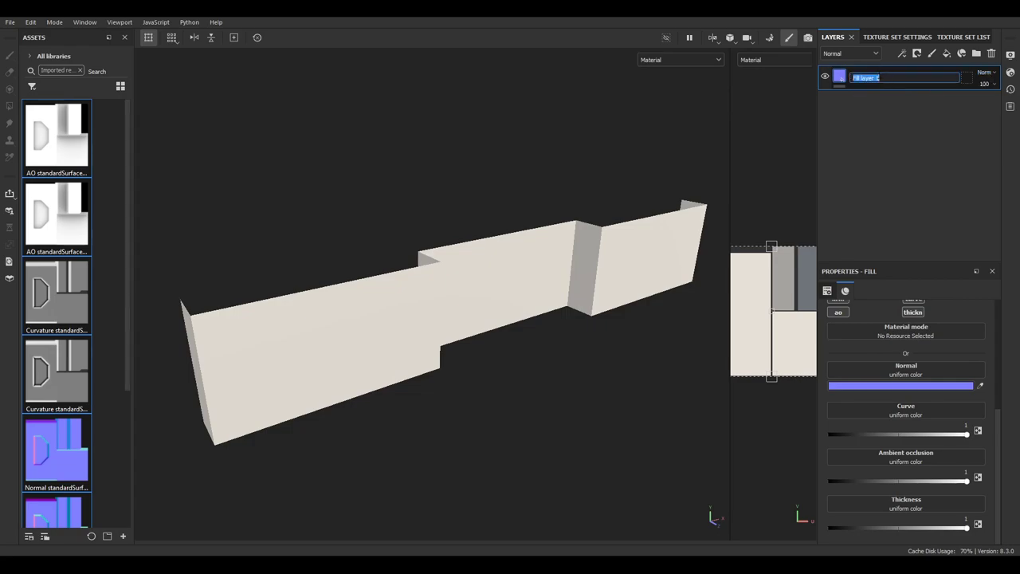
text(AVG)
key(Return)
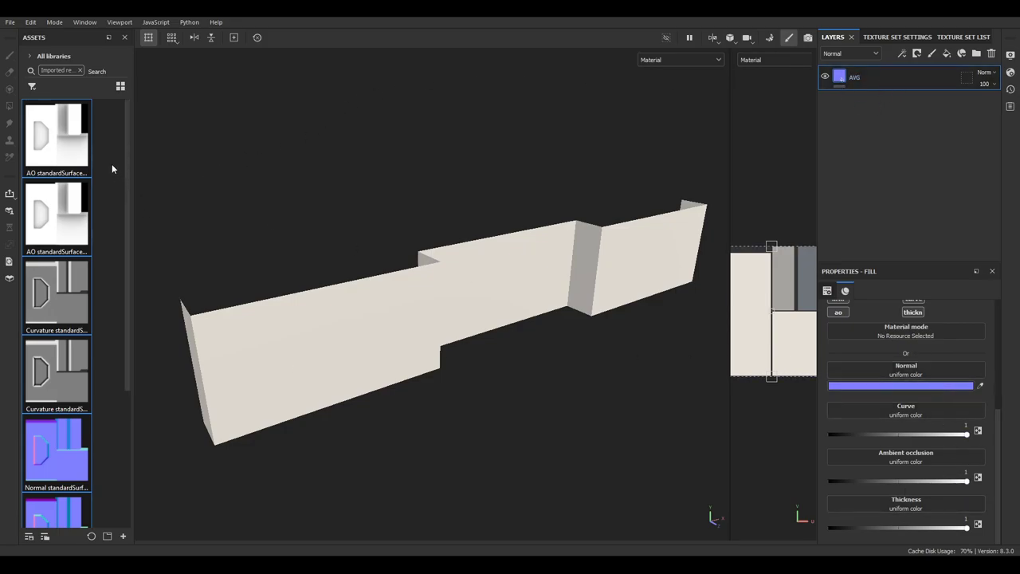
Step: Assign the standardSurface1_AVG AO, Curvature, Normal and Thickness textures to the matching channels of the AVG layer
click(76, 162)
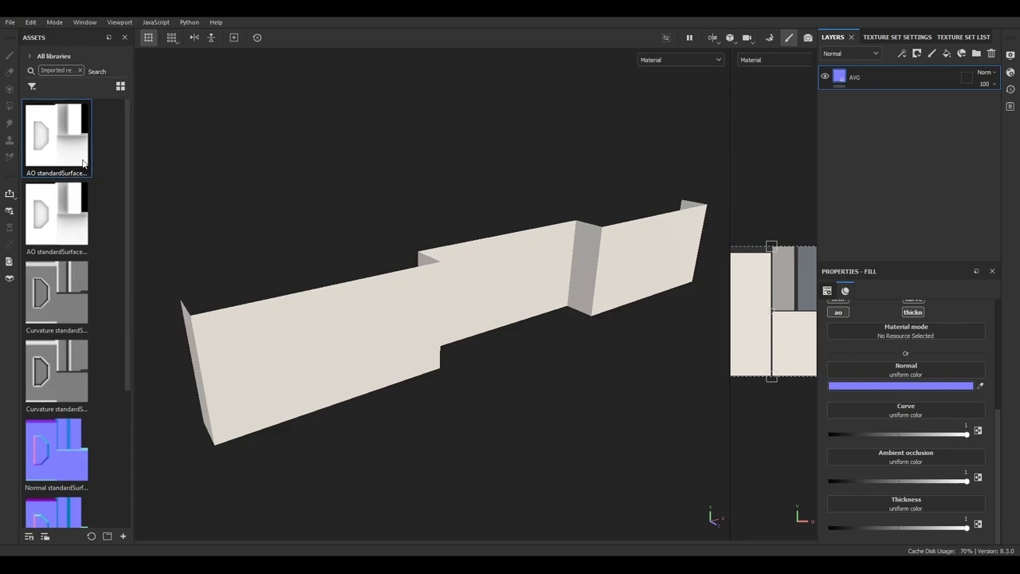
mouse_move(64, 145)
mouse_down()
mouse_move(886, 411)
mouse_move(909, 458)
mouse_up()
drag(56, 304, 920, 438)
drag(47, 426, 906, 414)
scroll(62, 383, down, 3)
drag(61, 399, 884, 487)
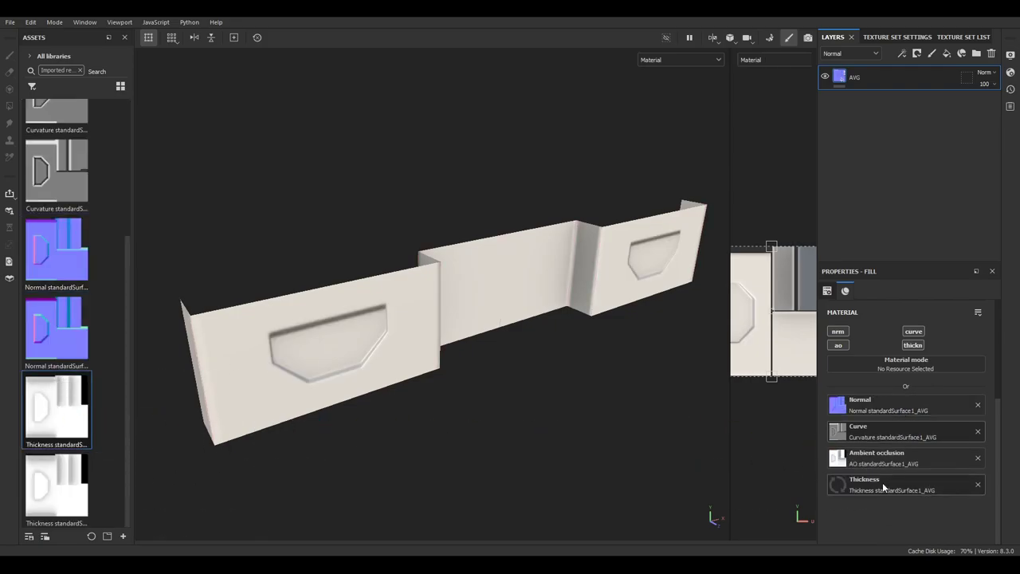
Step: Duplicate the AVG fill layer and rename the copy as STRT
alt+drag(399, 337, 469, 316)
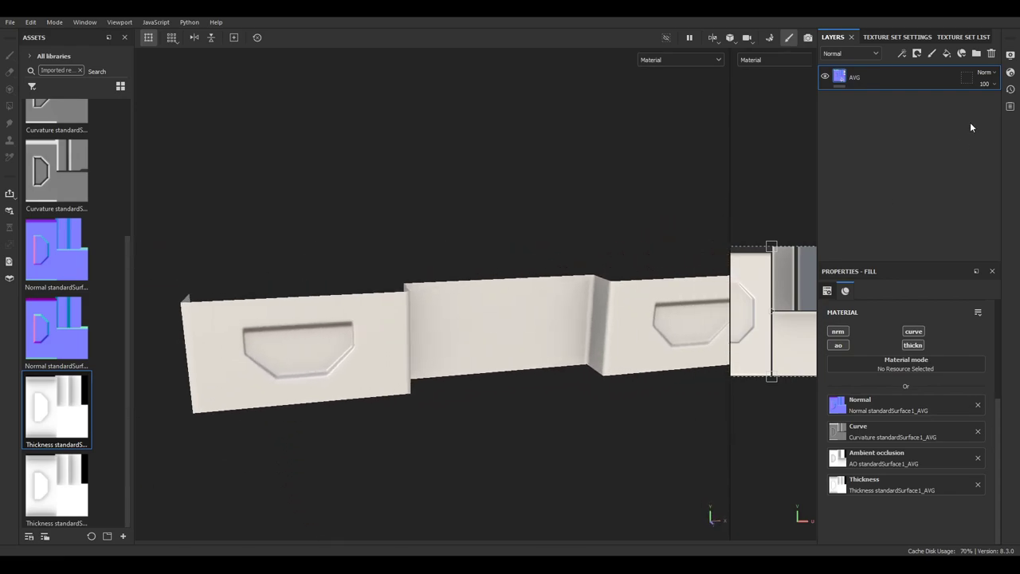
key(ctrl+d)
click(984, 74)
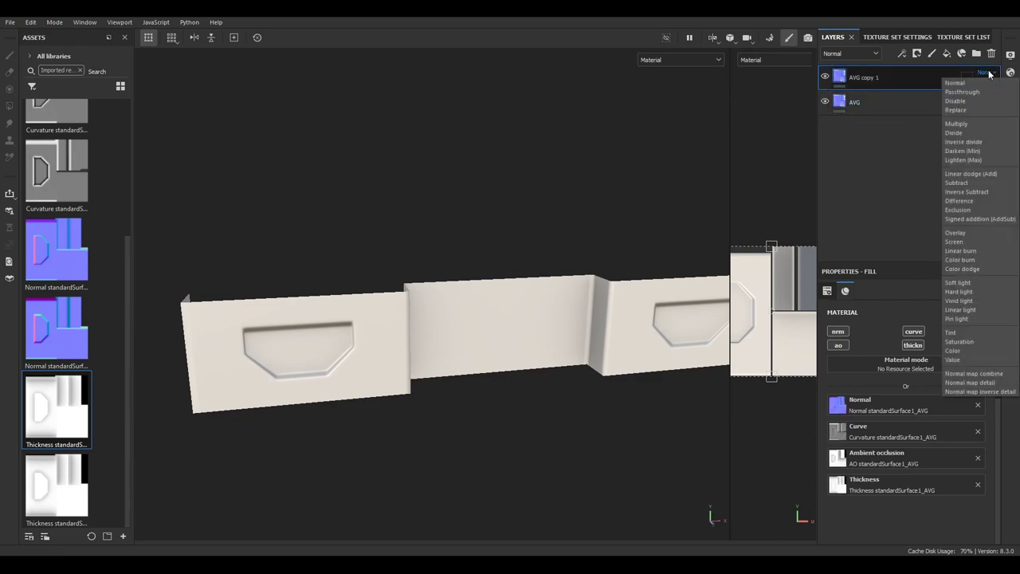
click(869, 83)
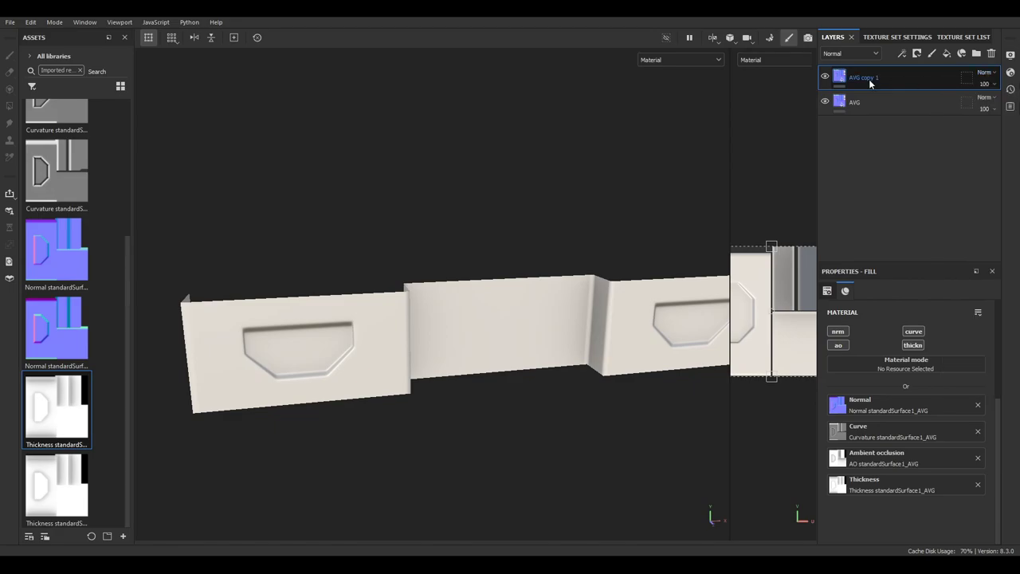
double_click(864, 78)
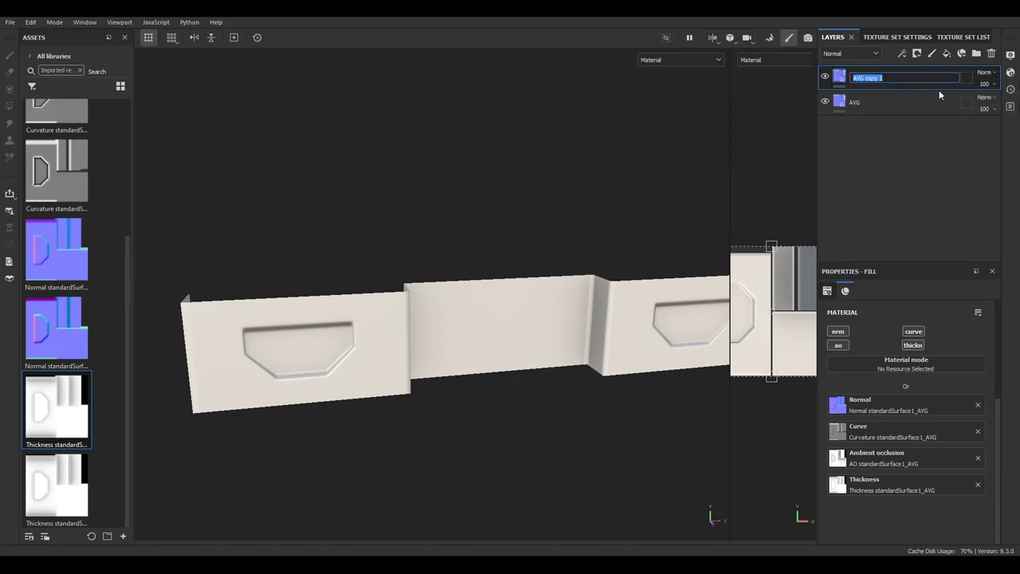
text(STRT)
key(Return)
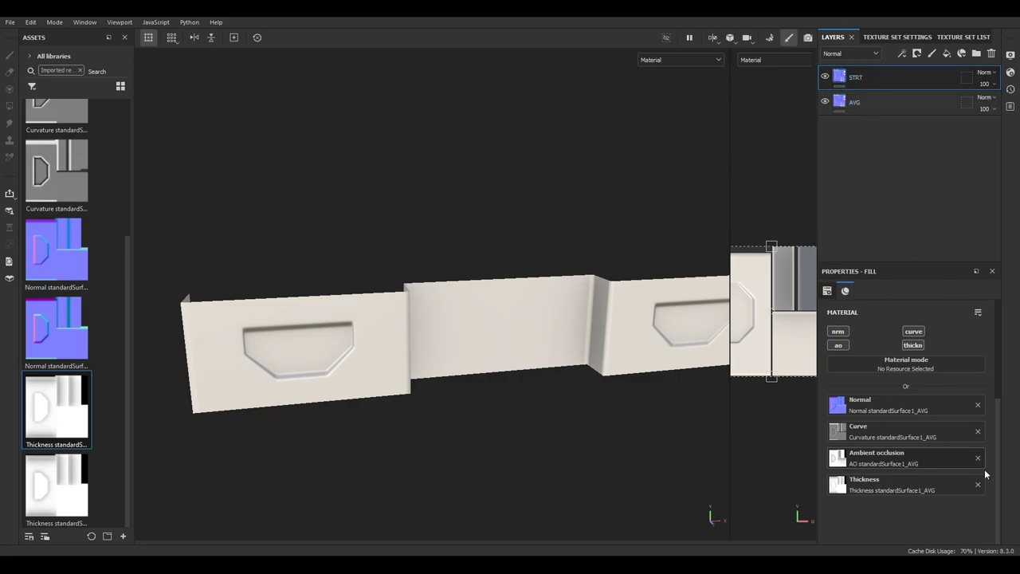
Step: Replace the STRT layer's AO, Curvature, Normal and Thickness textures with their standardSurface1_STRT versions
scroll(64, 207, up, 3)
drag(66, 205, 899, 466)
drag(67, 383, 910, 436)
scroll(64, 319, down, 3)
drag(58, 328, 875, 407)
drag(56, 486, 888, 491)
alt+drag(353, 358, 373, 396)
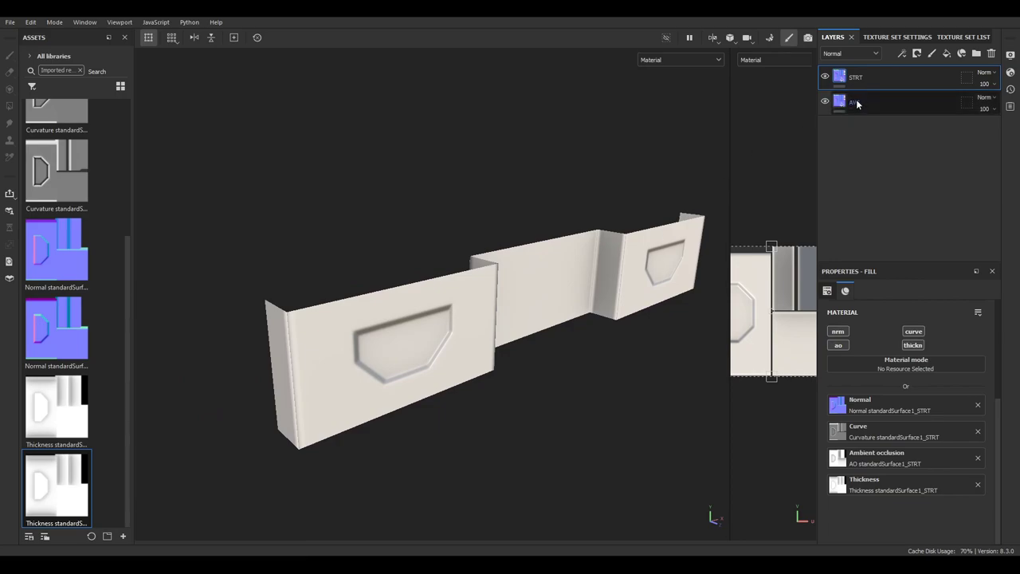
Step: Add a black mask to the STRT layer and add a paint effect to that mask
alt+drag(442, 368, 487, 329)
right_click(841, 75)
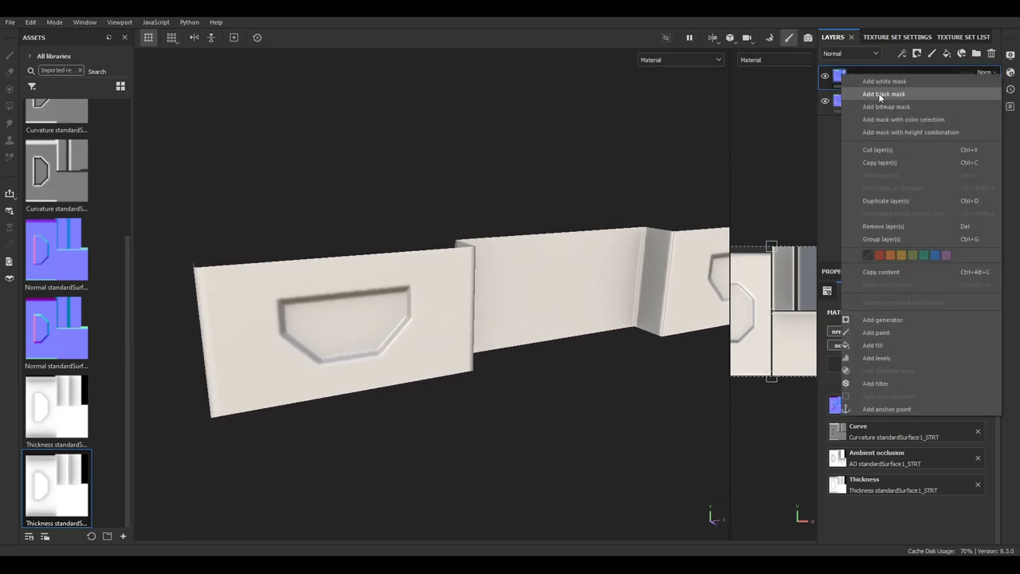
click(882, 94)
right_click(861, 73)
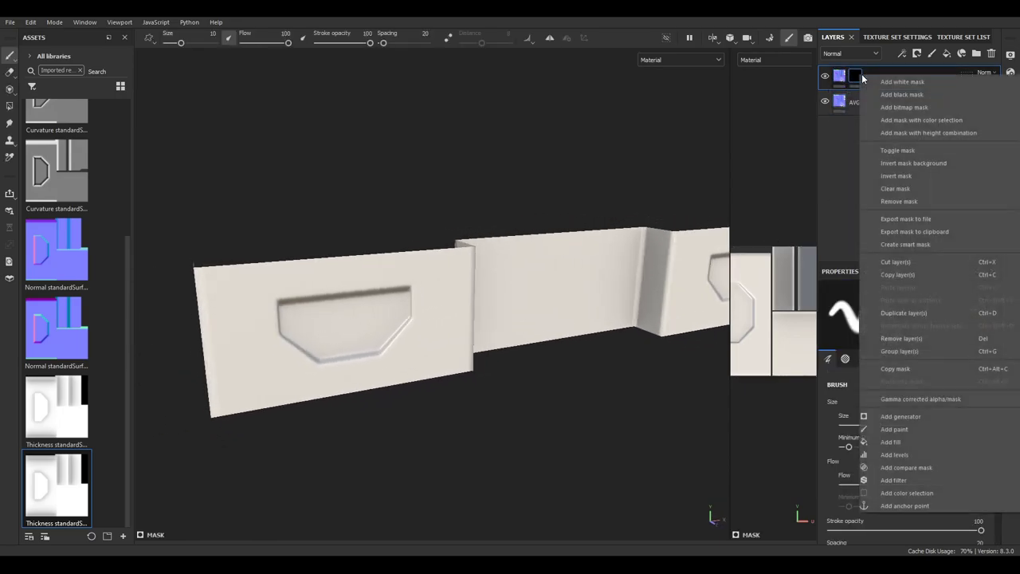
click(894, 429)
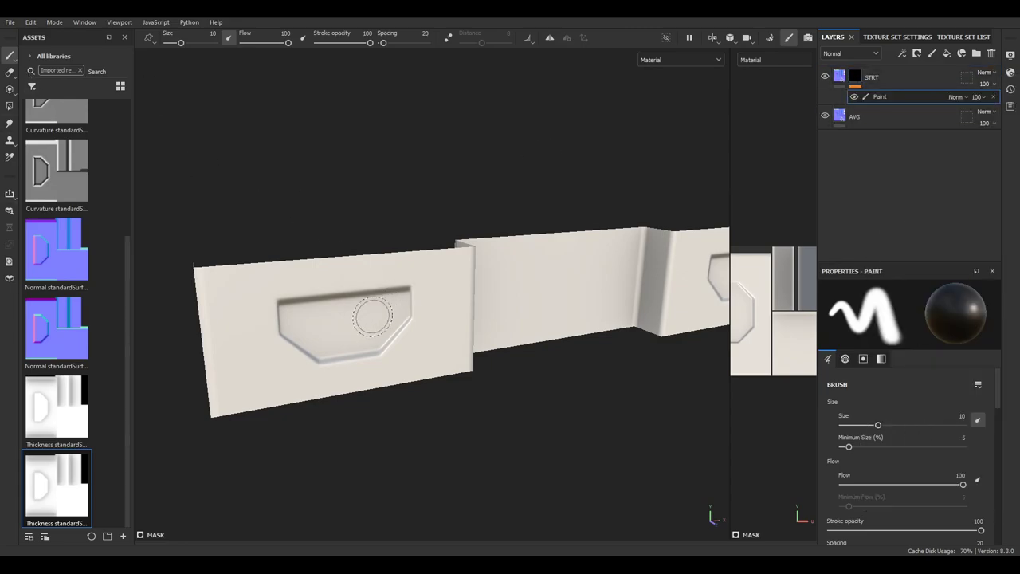
Step: Activate the Paint brush on the STRT mask's paint effect with its grayscale value at 1
scroll(360, 311, up, 2)
alt+drag(330, 318, 308, 292)
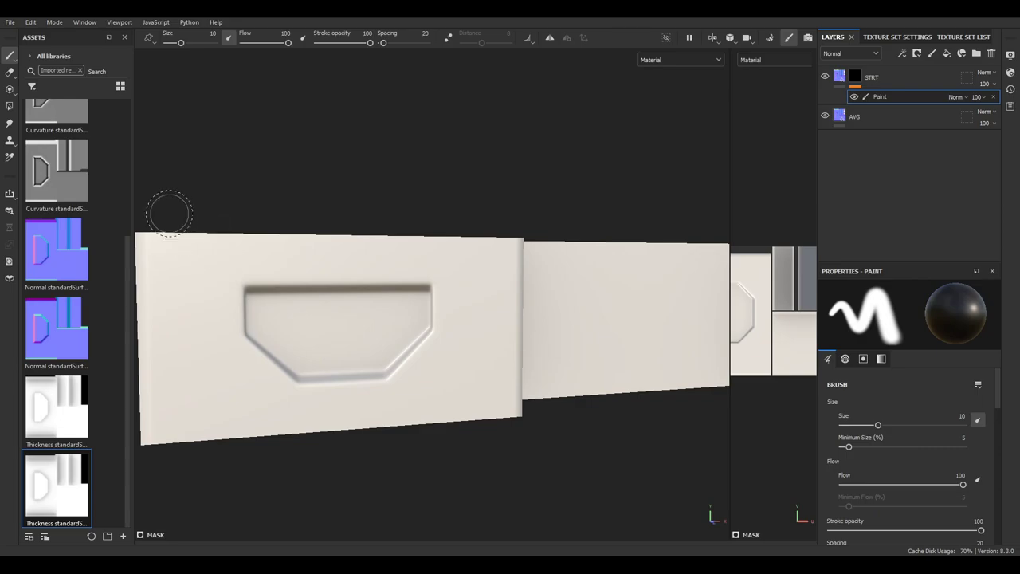
click(10, 54)
click(899, 96)
scroll(908, 474, down, 10)
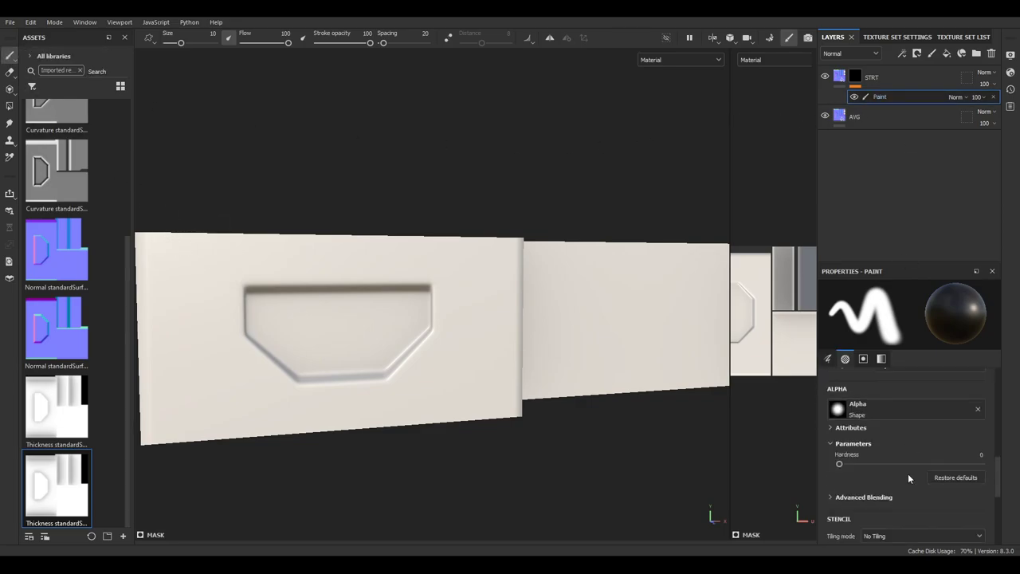
click(961, 490)
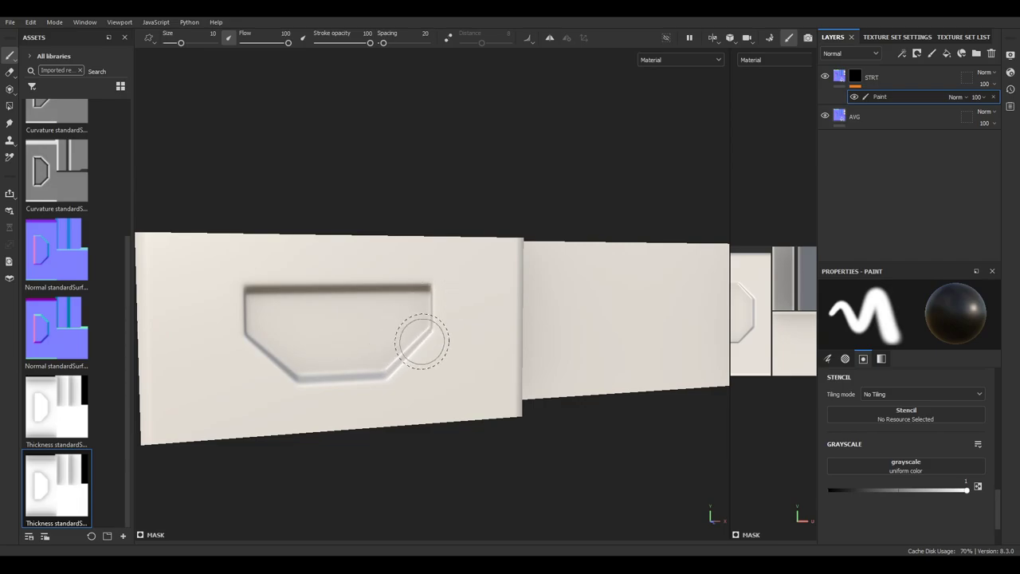
Step: Adjust the split between the 3D and 2D views so the first UV tile is shown beside the panel
middle_drag(533, 346, 572, 354)
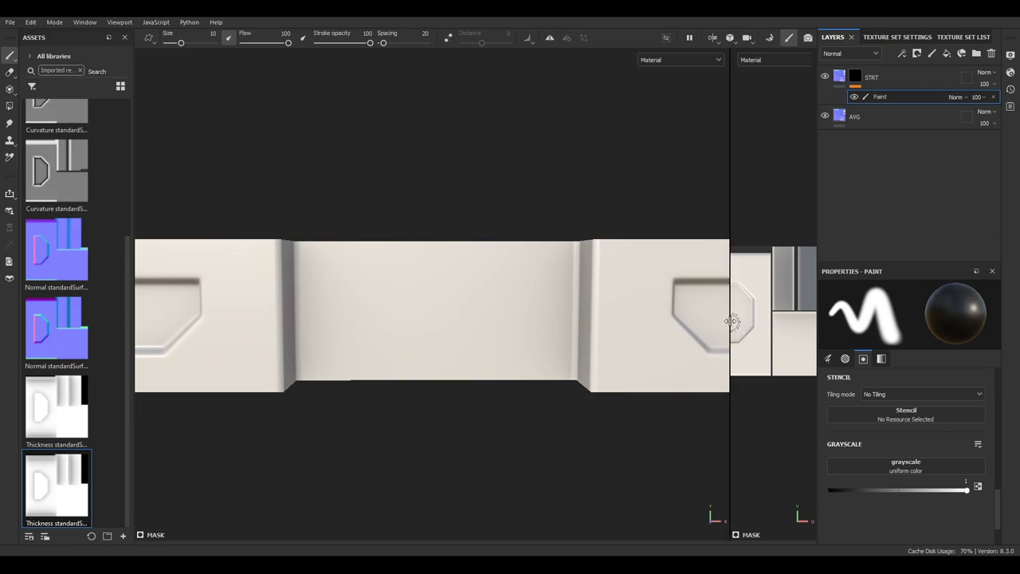
drag(730, 322, 274, 309)
scroll(594, 319, up, 2)
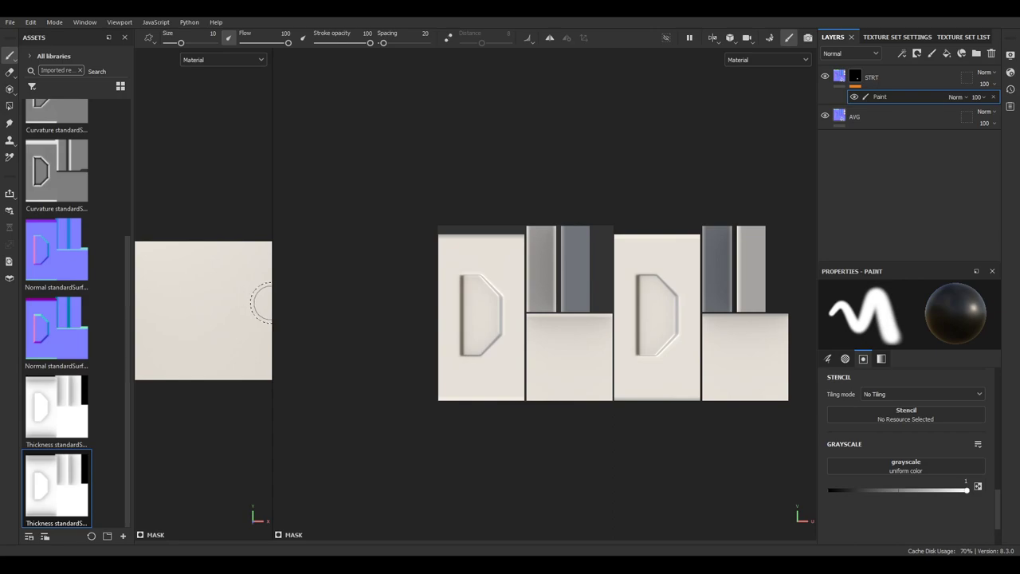
drag(272, 301, 624, 314)
mouse_move(668, 322)
middle_down()
mouse_move(798, 325)
mouse_move(686, 326)
middle_up()
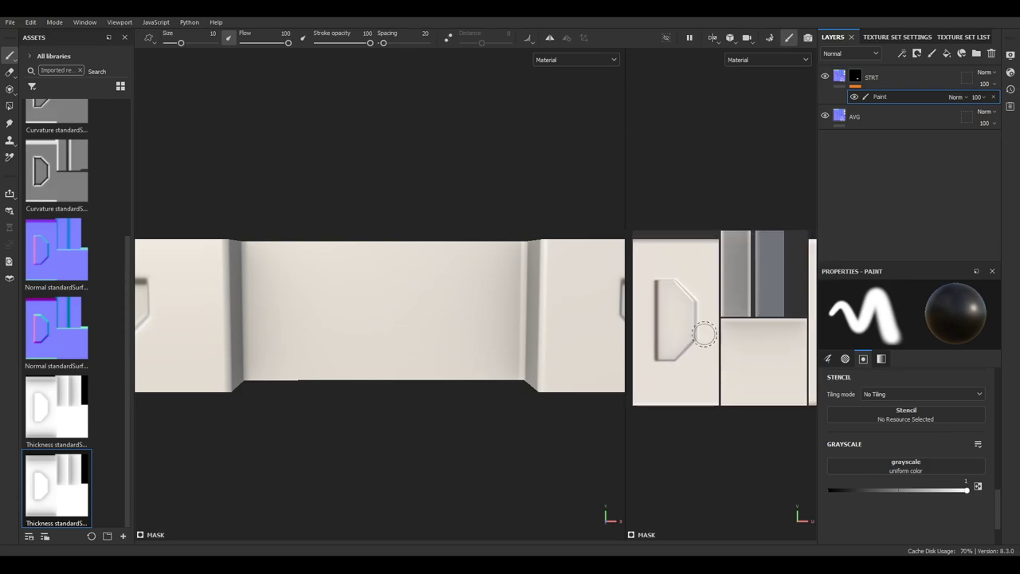
Step: Paint white on the STRT layer's mask around the edges of the panel's recessed handle shape
alt+drag(556, 333, 271, 317)
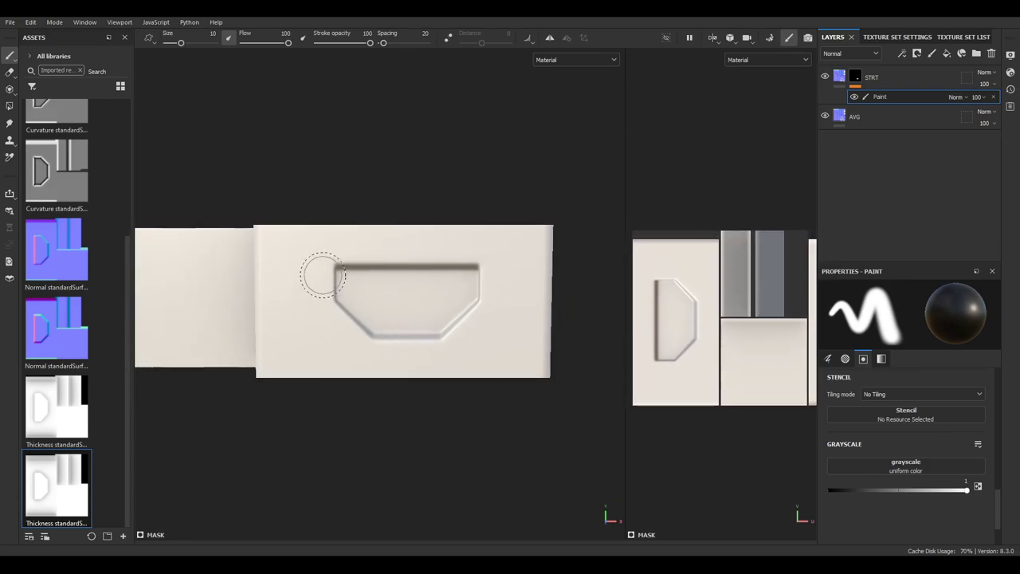
drag(326, 288, 342, 292)
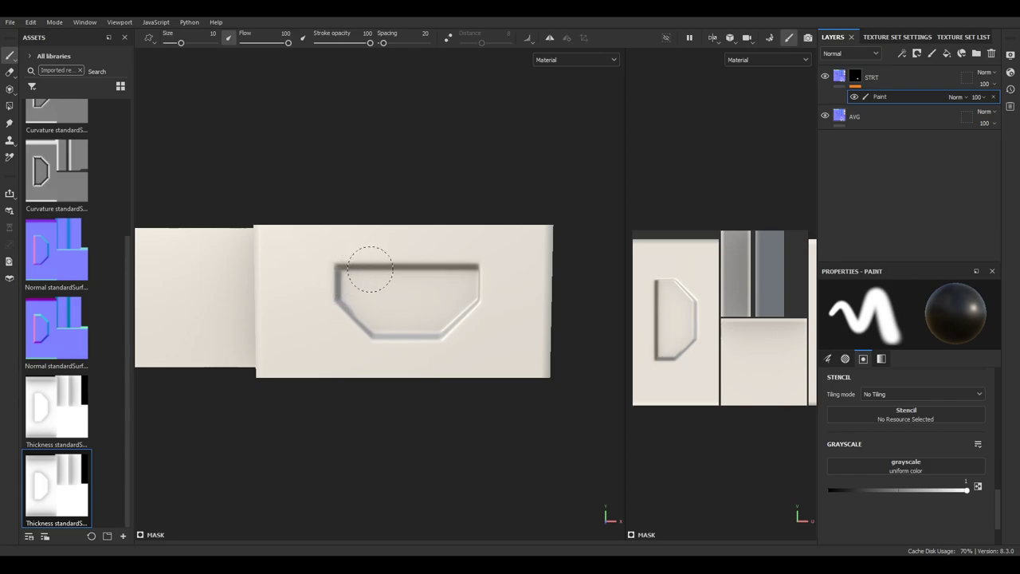
mouse_move(452, 266)
mouse_down()
mouse_move(471, 282)
mouse_move(462, 311)
mouse_move(416, 337)
mouse_move(363, 328)
mouse_move(354, 295)
mouse_move(454, 303)
mouse_move(378, 299)
mouse_move(429, 309)
mouse_move(375, 269)
mouse_move(343, 300)
mouse_move(450, 308)
mouse_move(418, 274)
mouse_move(350, 292)
mouse_move(416, 330)
mouse_move(454, 268)
mouse_move(339, 274)
mouse_move(387, 308)
mouse_move(485, 308)
mouse_move(476, 309)
mouse_up()
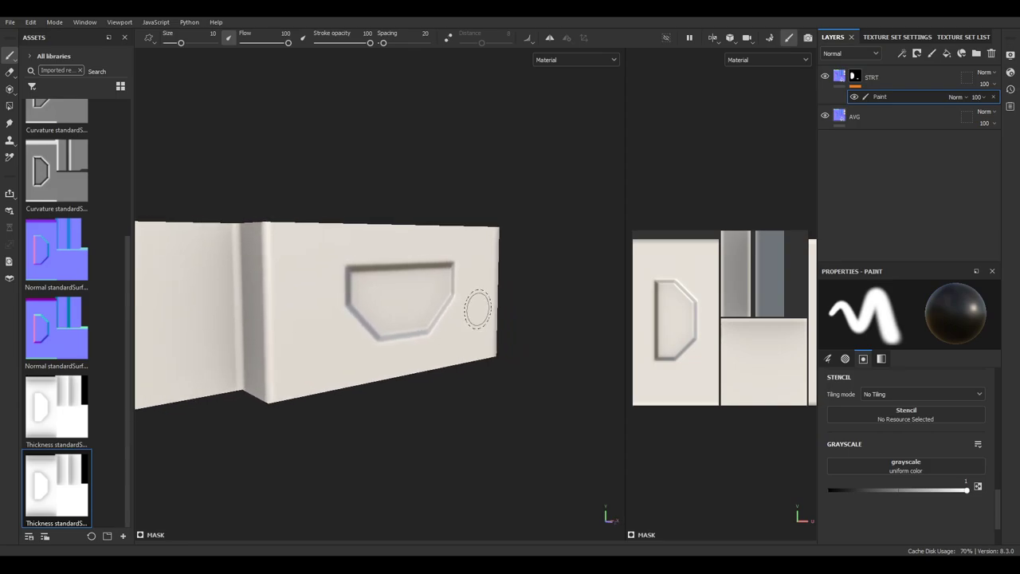
mouse_move(476, 309)
alt+mouse_down()
mouse_move(366, 324)
mouse_move(339, 313)
mouse_move(398, 303)
mouse_move(435, 319)
mouse_move(407, 302)
mouse_move(395, 311)
mouse_move(401, 298)
mouse_move(407, 305)
mouse_move(191, 299)
mouse_move(387, 318)
mouse_move(406, 337)
mouse_move(349, 349)
mouse_move(335, 348)
mouse_move(390, 348)
mouse_move(364, 332)
mouse_move(433, 310)
mouse_move(534, 313)
mouse_move(467, 371)
alt+mouse_up()
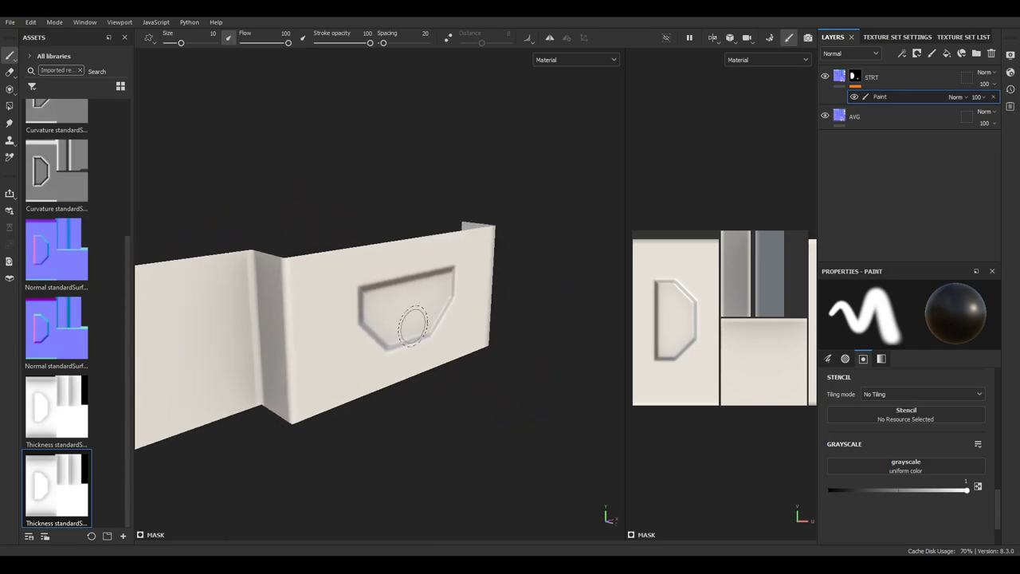
Step: Examine the blended handle recess on the panel and the channel list in the texture set's settings
alt+drag(433, 312, 346, 312)
alt+middle_drag(346, 311, 424, 306)
mouse_move(424, 306)
alt+mouse_down()
mouse_move(424, 324)
mouse_move(401, 312)
mouse_move(430, 305)
mouse_move(444, 317)
alt+mouse_up()
click(885, 38)
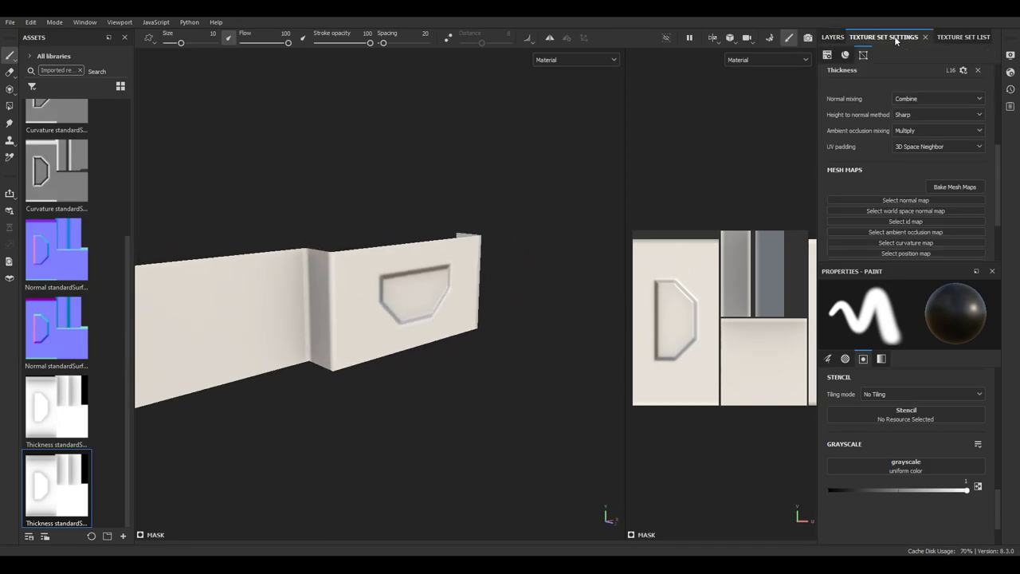
scroll(937, 168, down, 1)
scroll(944, 174, up, 3)
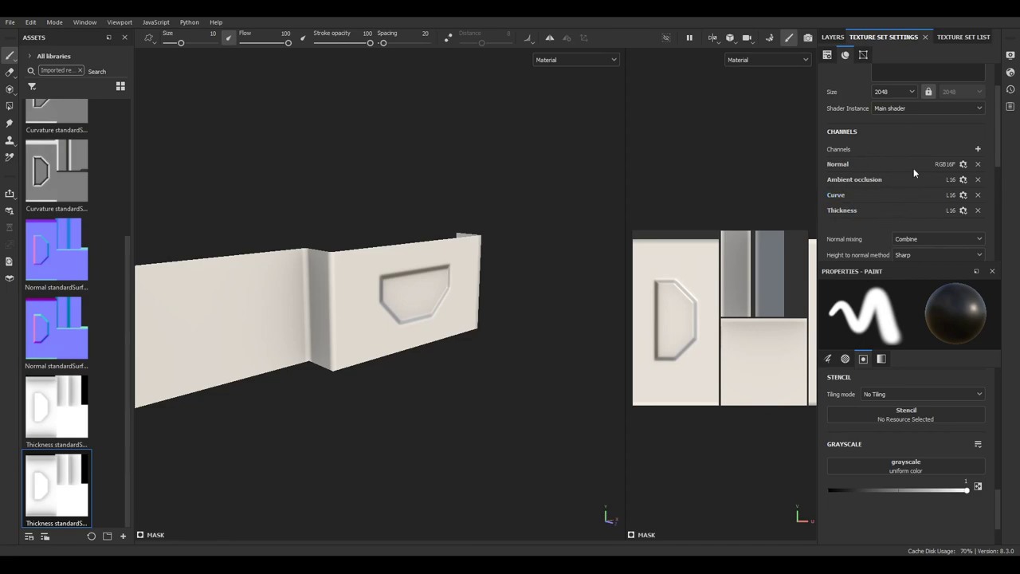
Step: Open the texture export settings, set the png bit depth to 16 bits globally, and check the standardSurface1 output maps
click(10, 23)
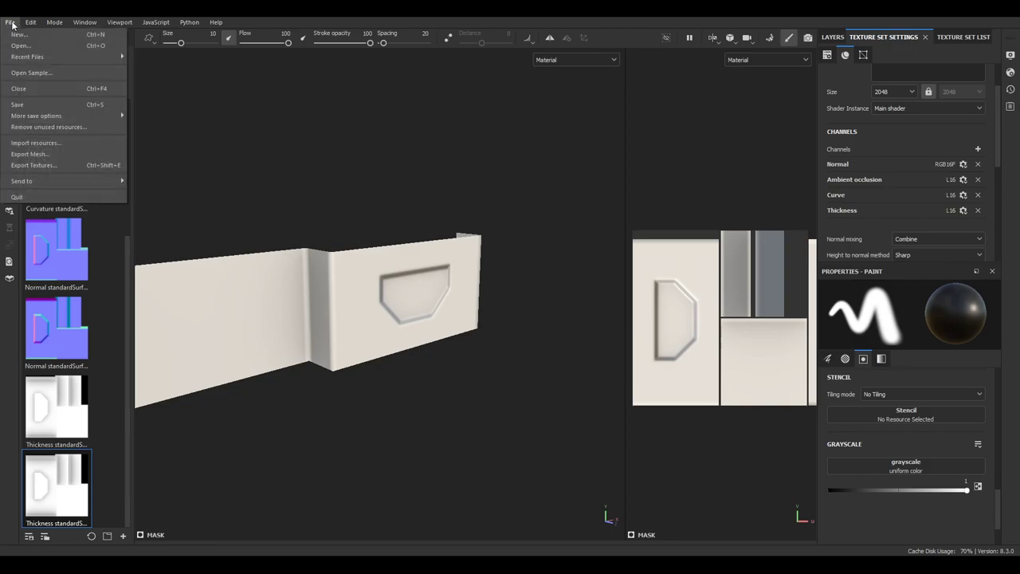
click(45, 165)
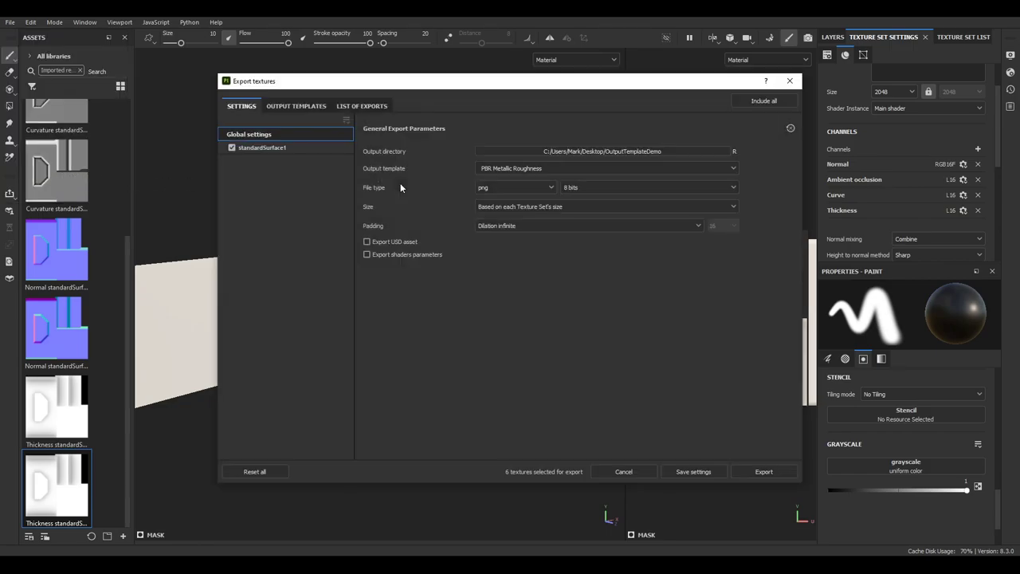
click(588, 190)
click(590, 220)
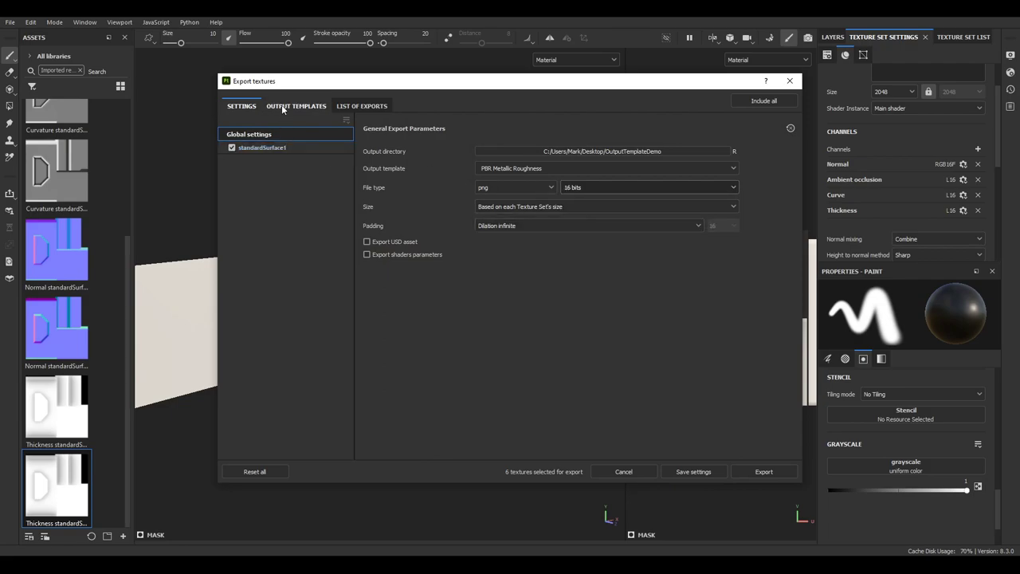
click(292, 148)
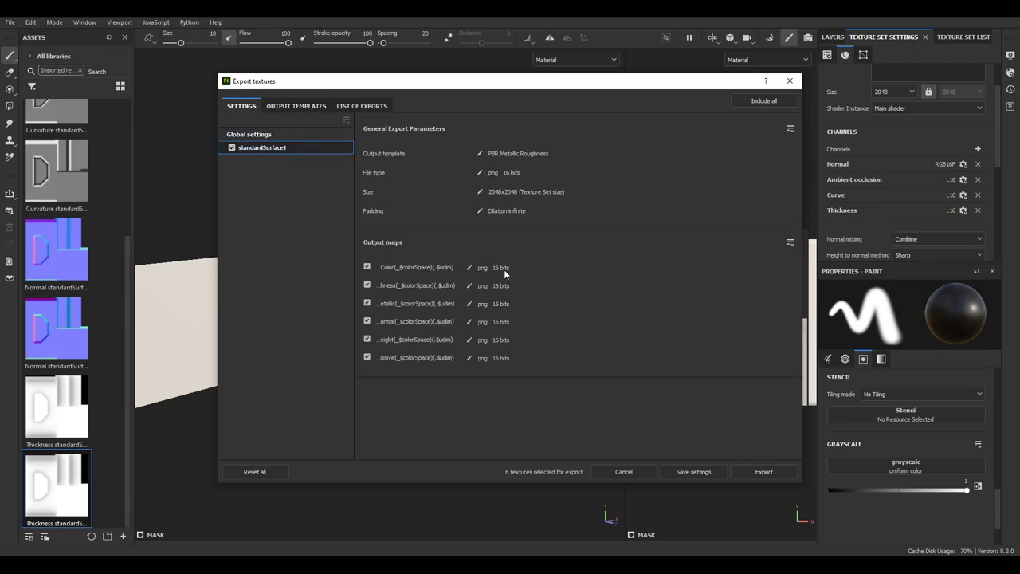
click(281, 135)
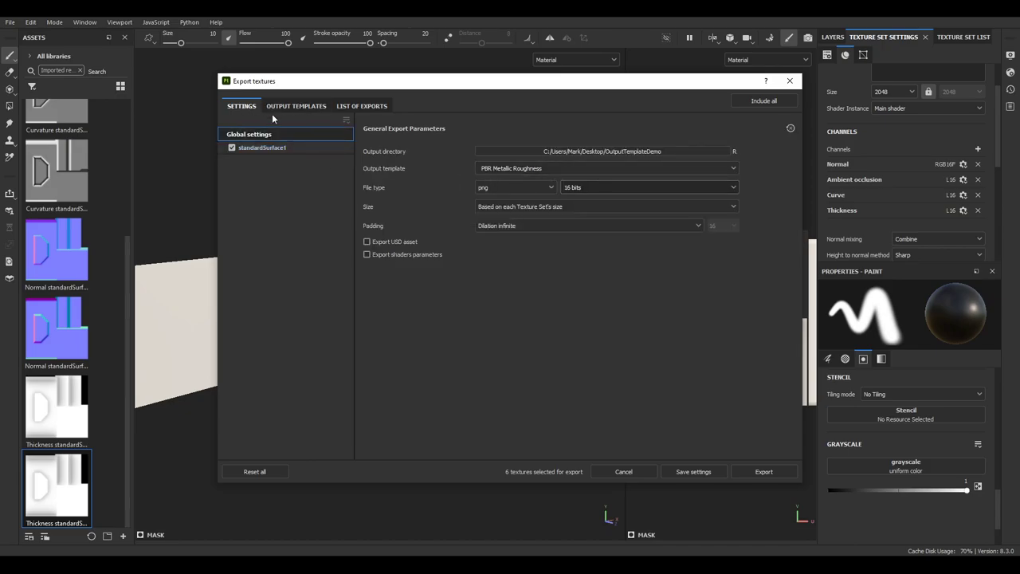
Step: Copy the base color map's file name pattern from the PBR Metallic Roughness output template
click(293, 106)
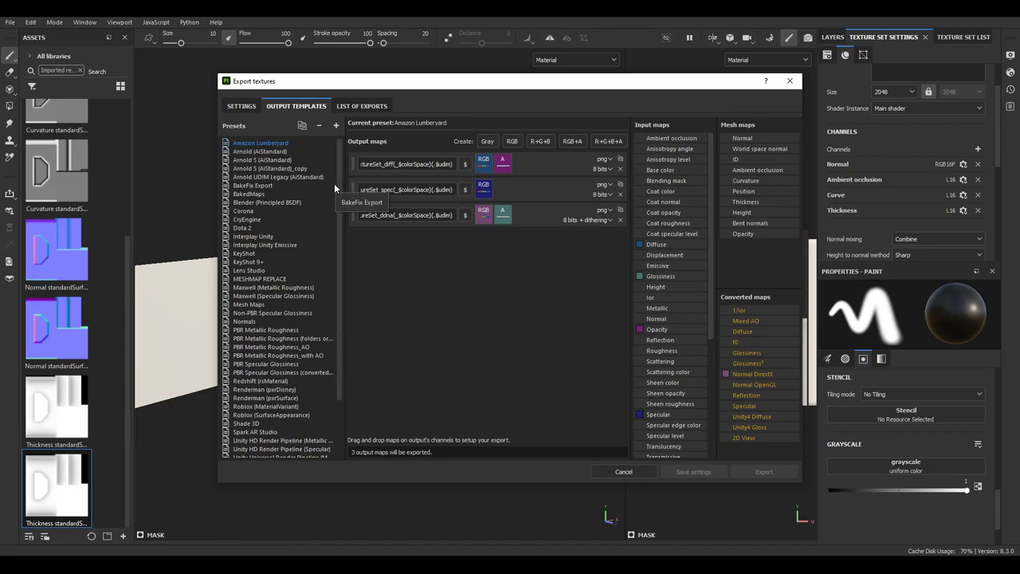
click(271, 330)
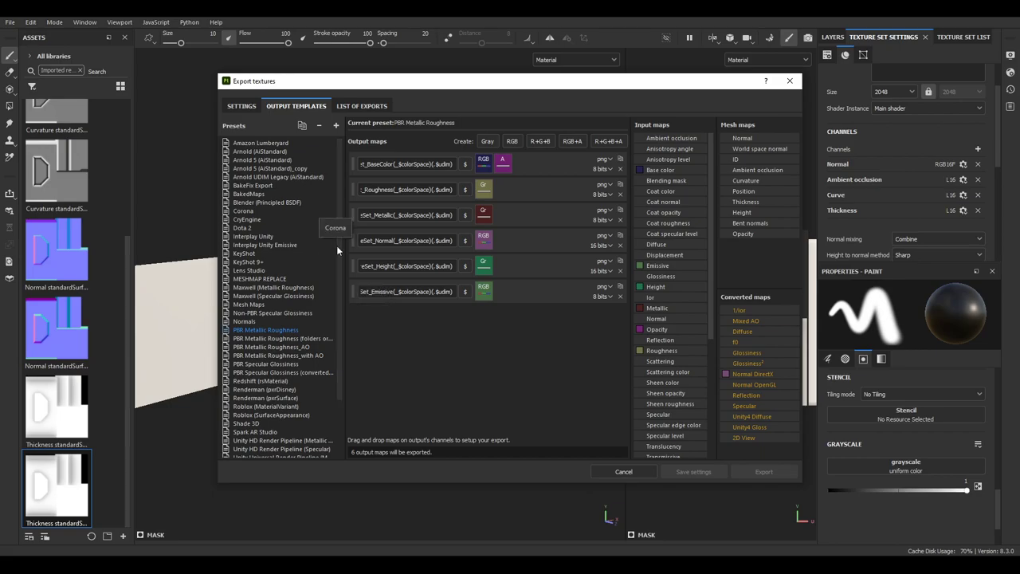
scroll(335, 259, down, 3)
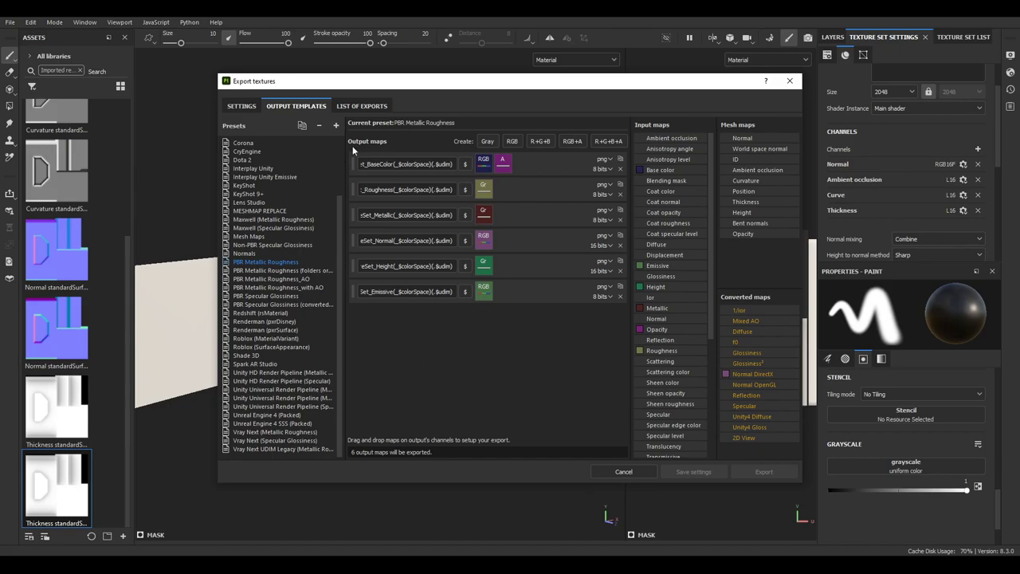
click(422, 163)
click(422, 163)
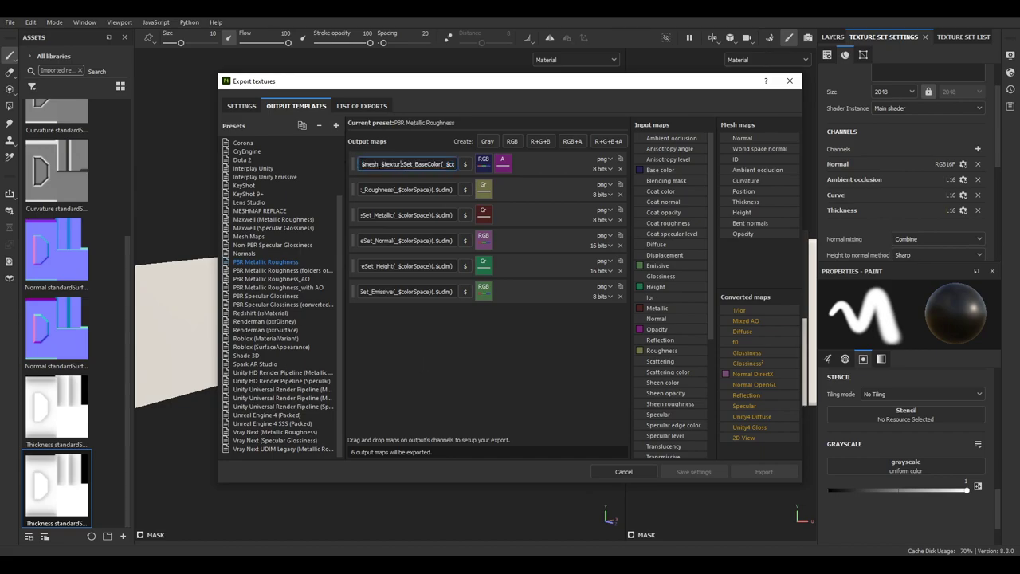
key(ctrl+a)
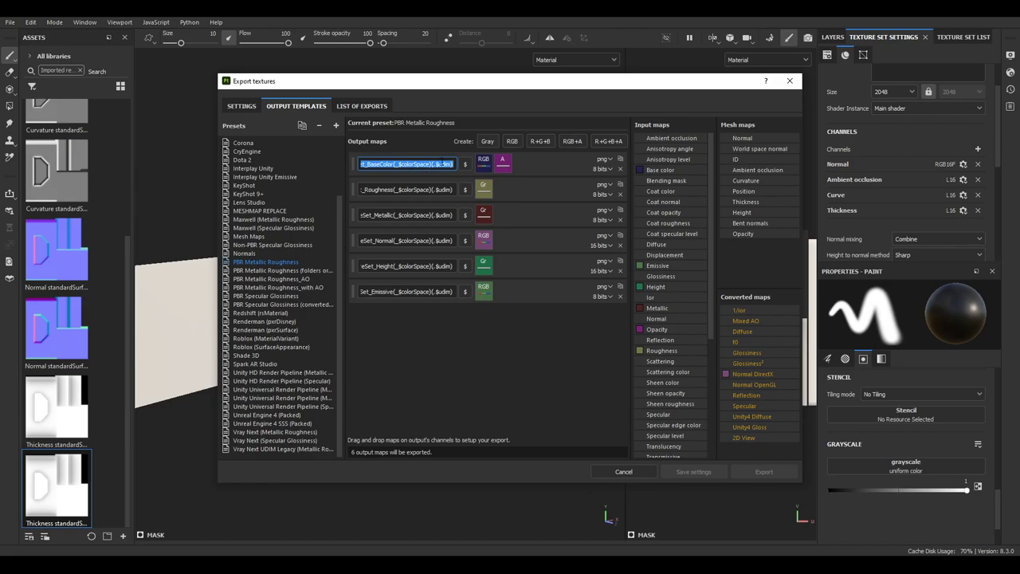
key(End)
key(shift+Home)
key(Home)
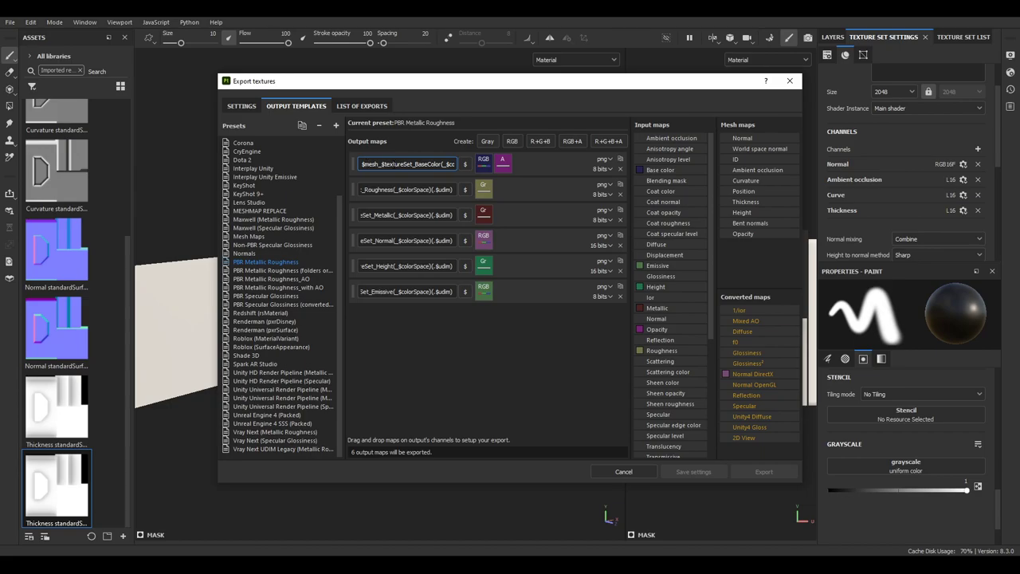
key(shift+End)
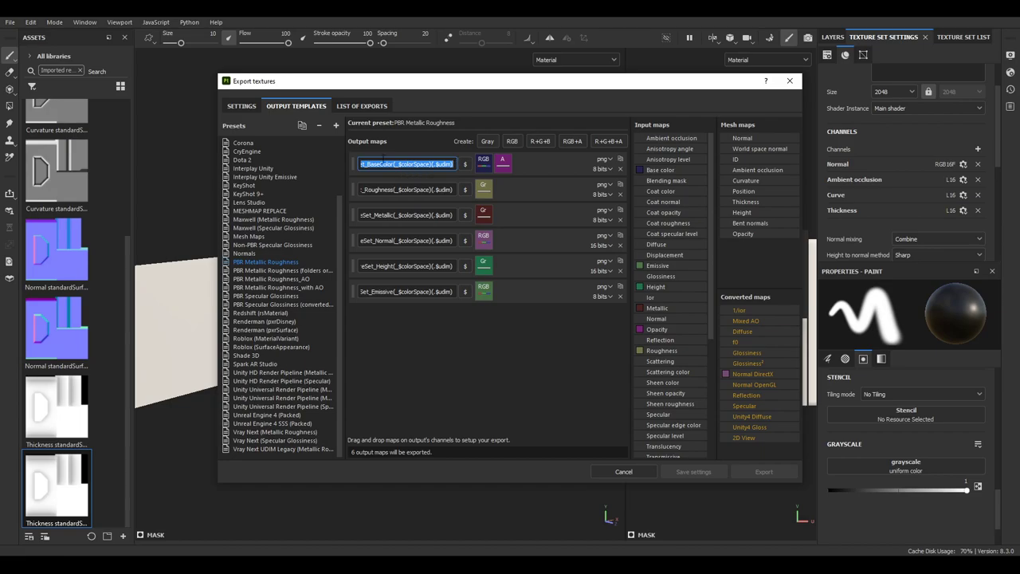
Step: Create a new export preset named "BakeFix 4 maps"
click(338, 125)
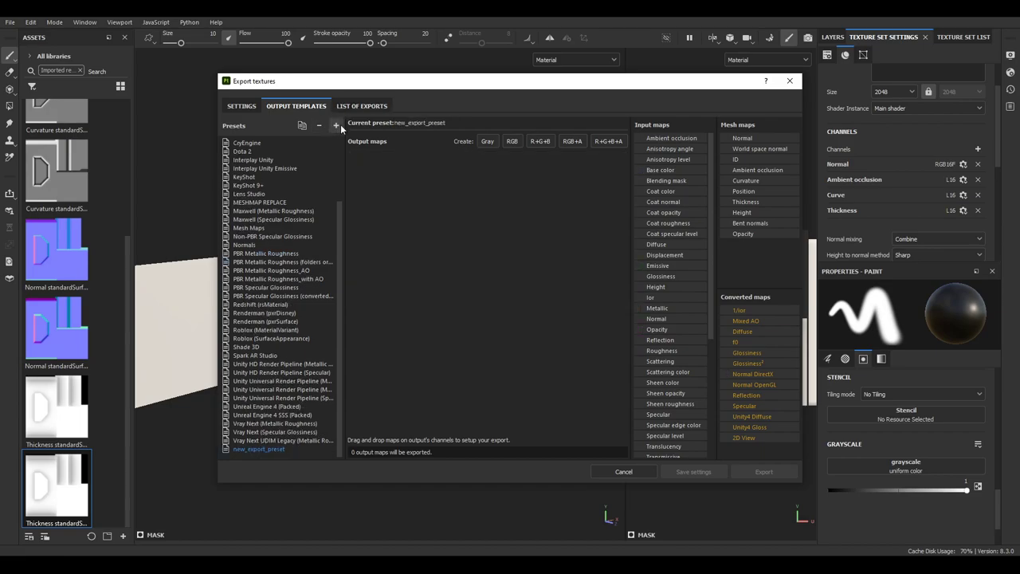
double_click(271, 450)
text(Bake)
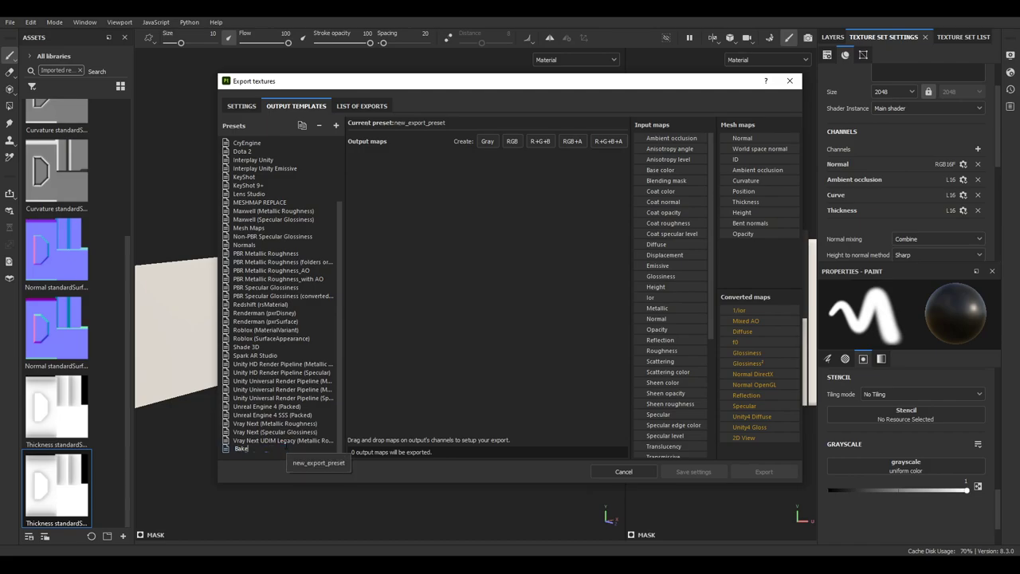
text(Fix 4 maps)
key(Return)
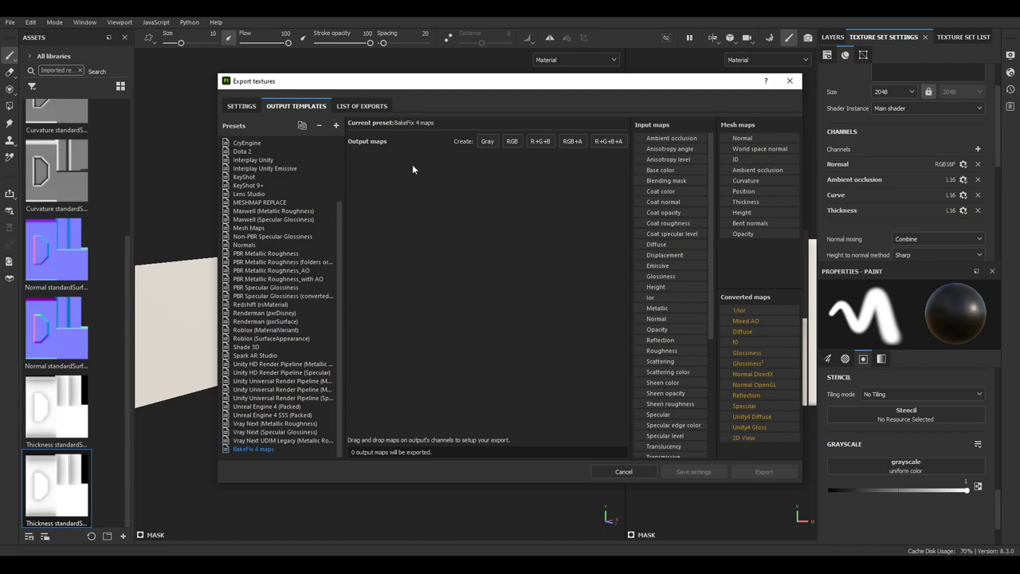
Step: Add an RGB output map to the preset and name it $textureSet_Normal(_$colorSpace)(.$udim)
click(510, 141)
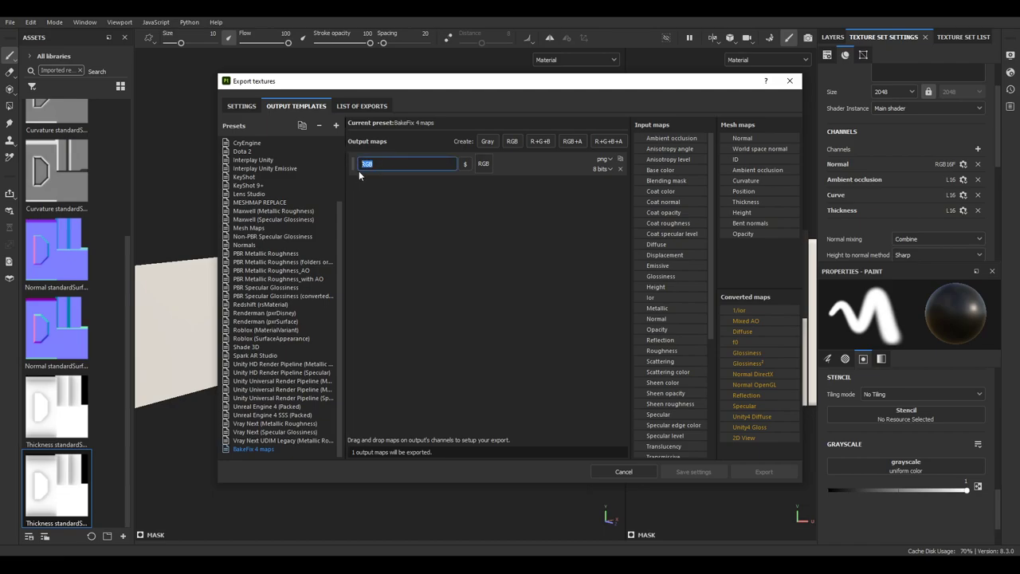
key(ctrl+v)
click(393, 165)
double_click(393, 165)
text(Normal)
drag(393, 164, 361, 165)
key(BackSpace)
key(ctrl+a)
click(387, 166)
drag(379, 165, 331, 165)
drag(396, 164, 316, 169)
click(392, 164)
click(517, 236)
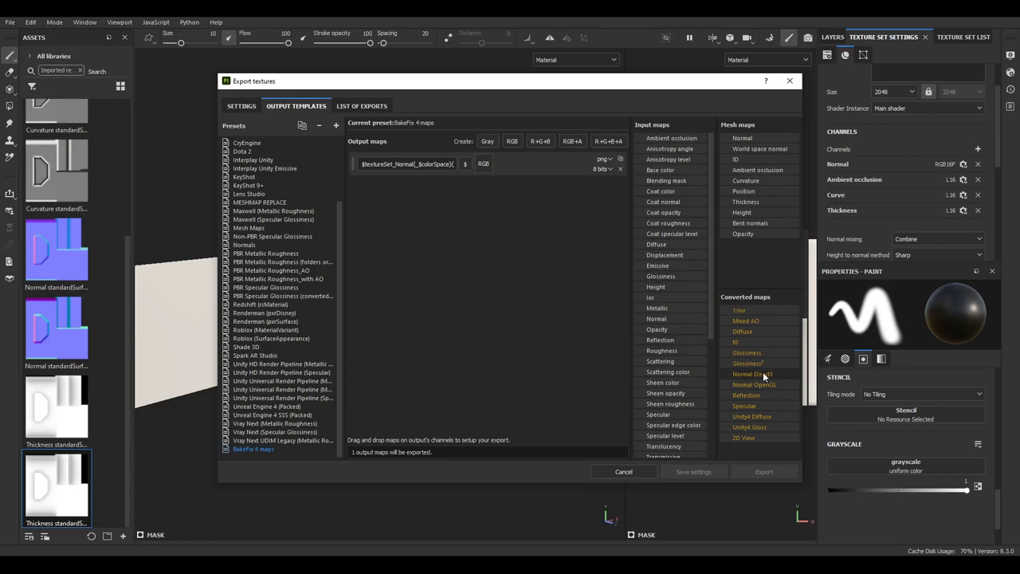
Step: Assign the Normal DirectX converted map to the normal output's RGB channels and set its bit depth to 16 bits
drag(763, 373, 484, 163)
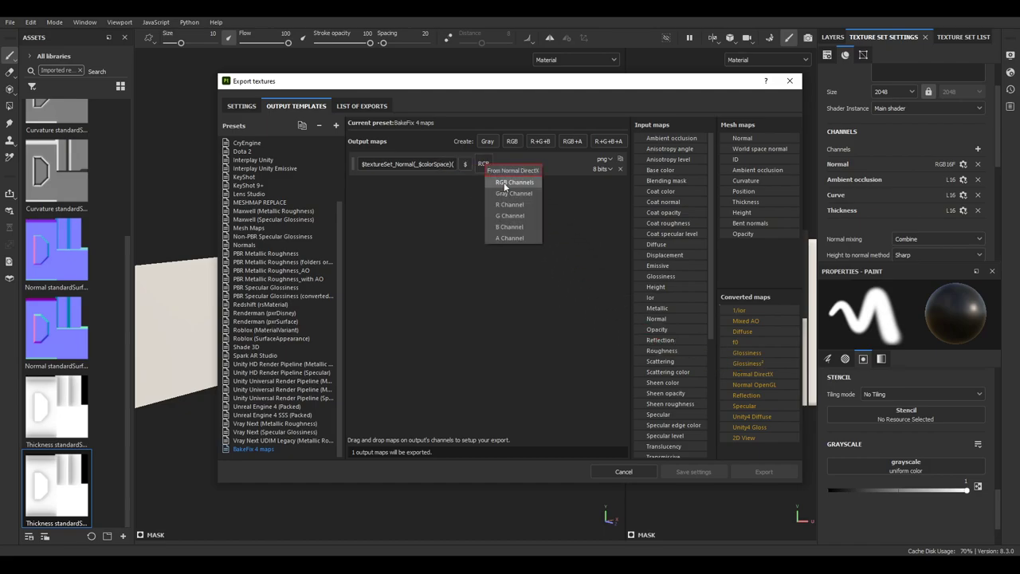
click(514, 183)
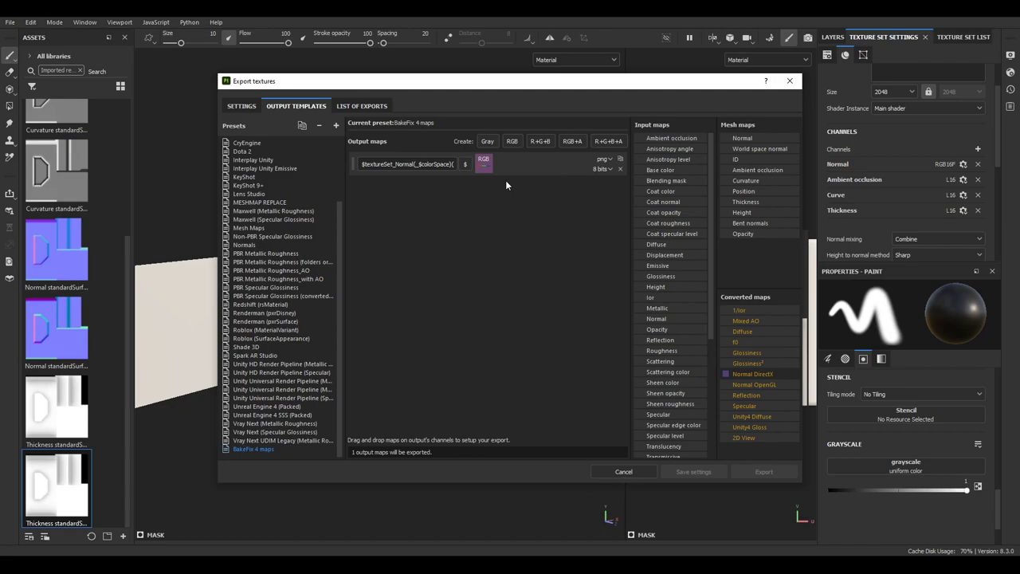
click(608, 169)
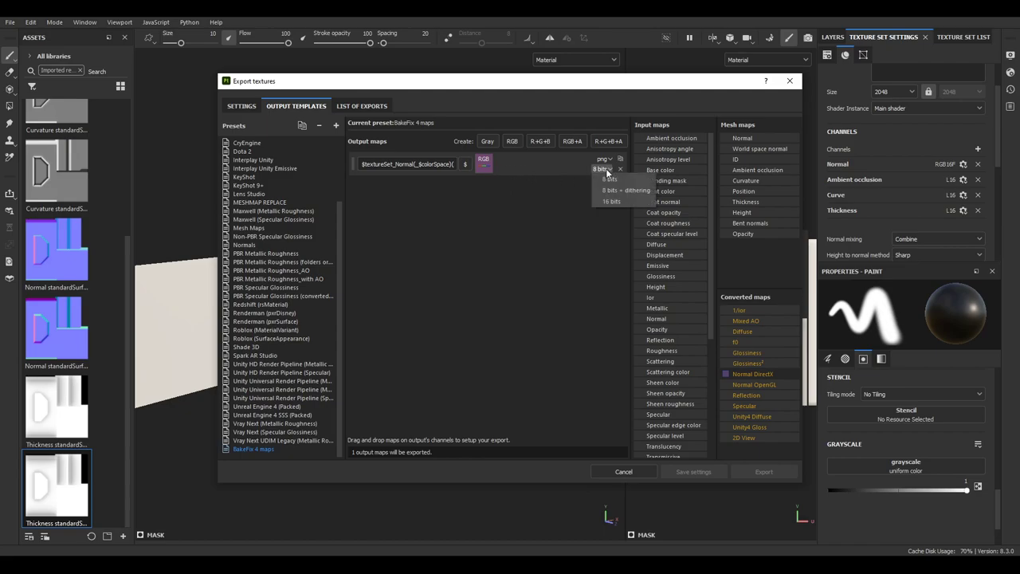
click(615, 185)
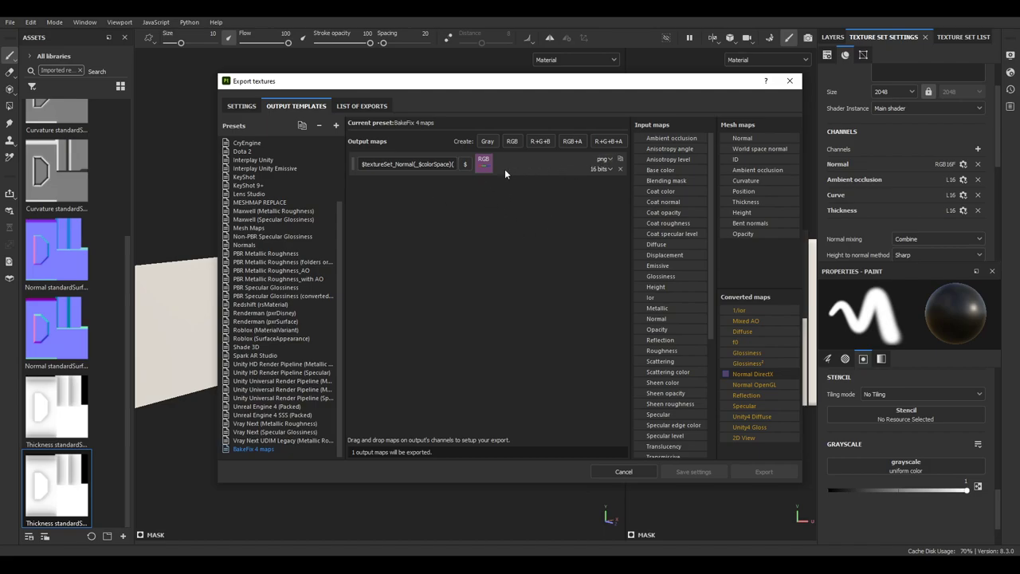
Step: Add a grayscale output map and name it with the normal map's pattern, replacing Normal with AO
click(486, 144)
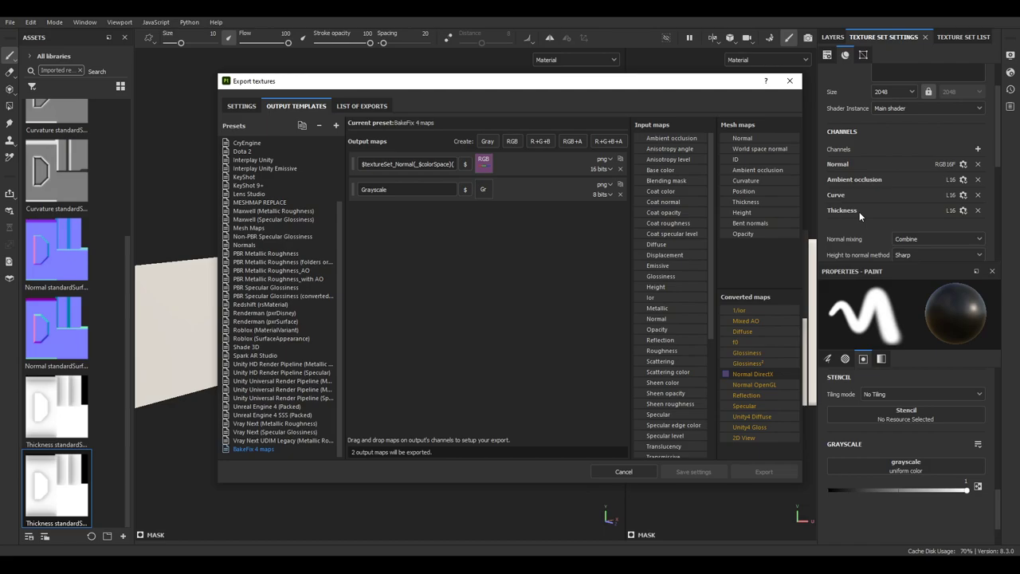
click(431, 192)
double_click(418, 189)
click(439, 164)
key(ctrl+a)
key(ctrl+c)
double_click(425, 189)
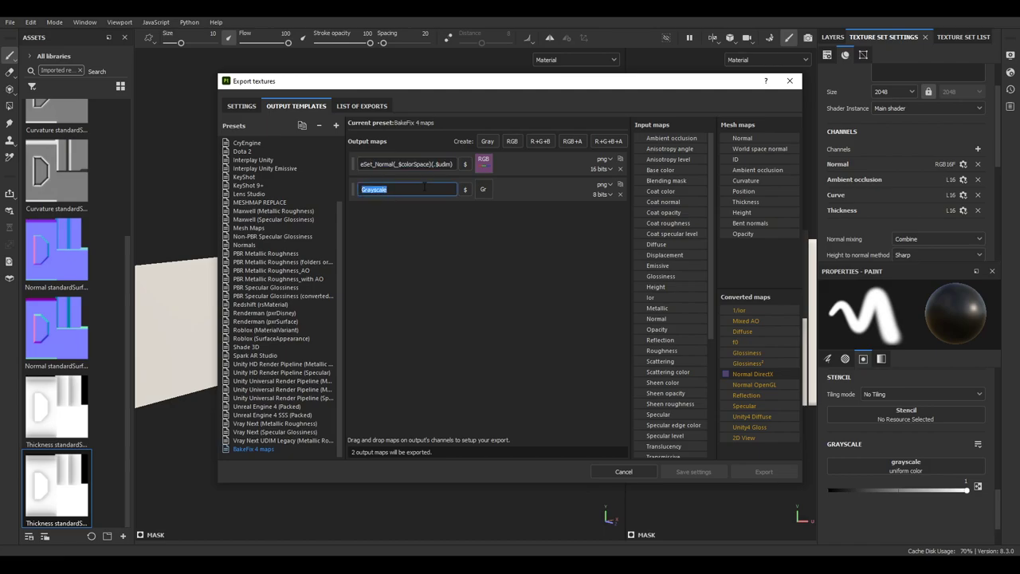
key(ctrl+v)
drag(393, 189, 375, 189)
text(Ambient)
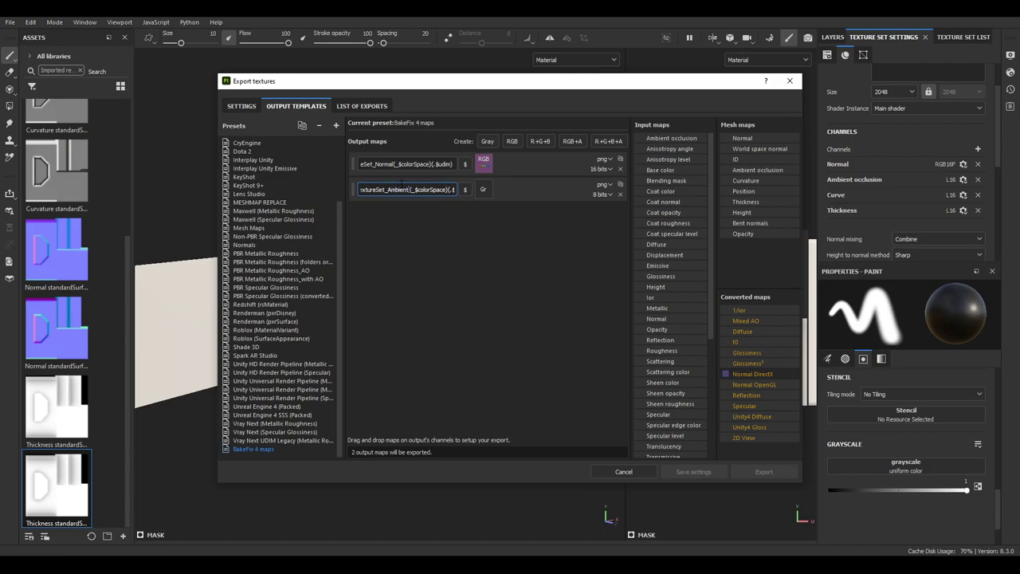
key(BackSpace)
key(BackSpace)
key(BackSpace)
key(BackSpace)
key(BackSpace)
key(BackSpace)
text(O)
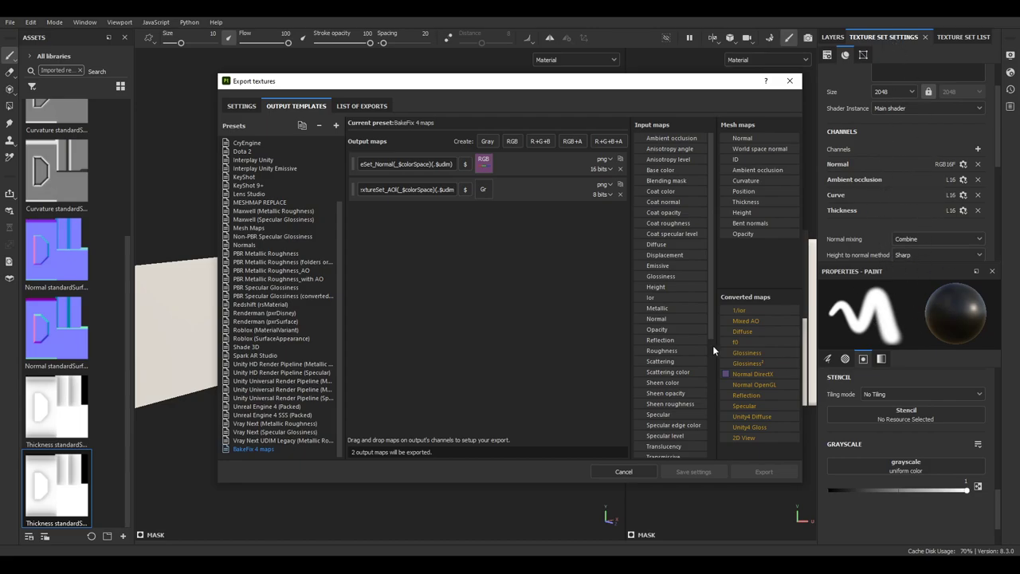
Step: Assign the Mixed AO converted map to the AO output's gray channel and set its bit depth to 16 bits
drag(544, 86, 504, 75)
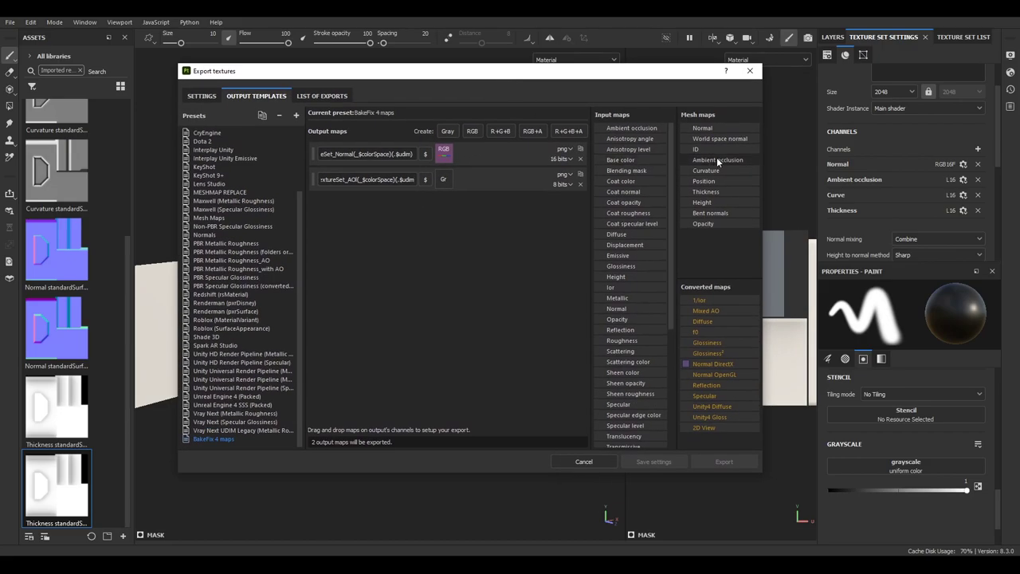
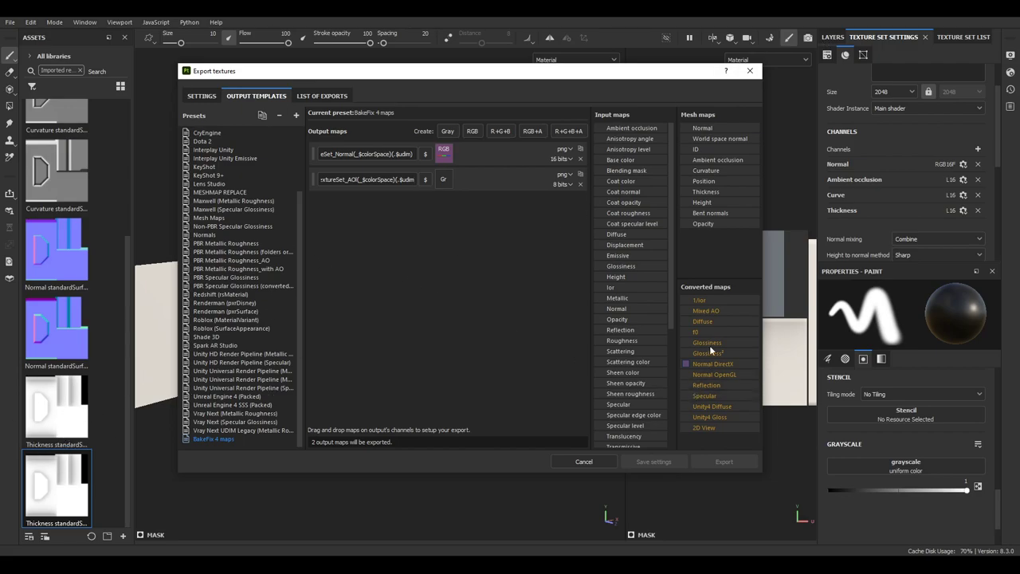
drag(719, 310, 441, 180)
click(466, 196)
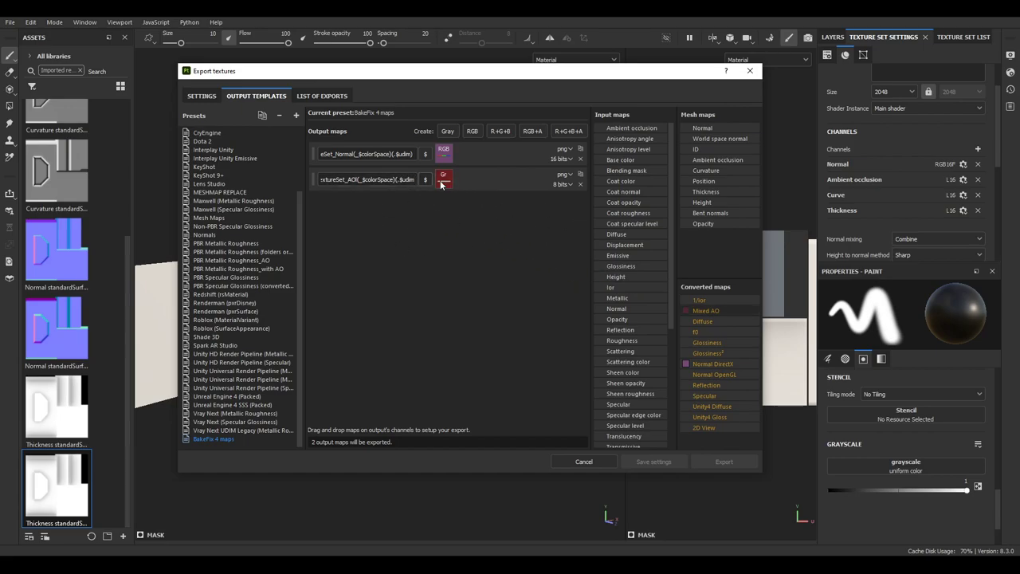
click(560, 185)
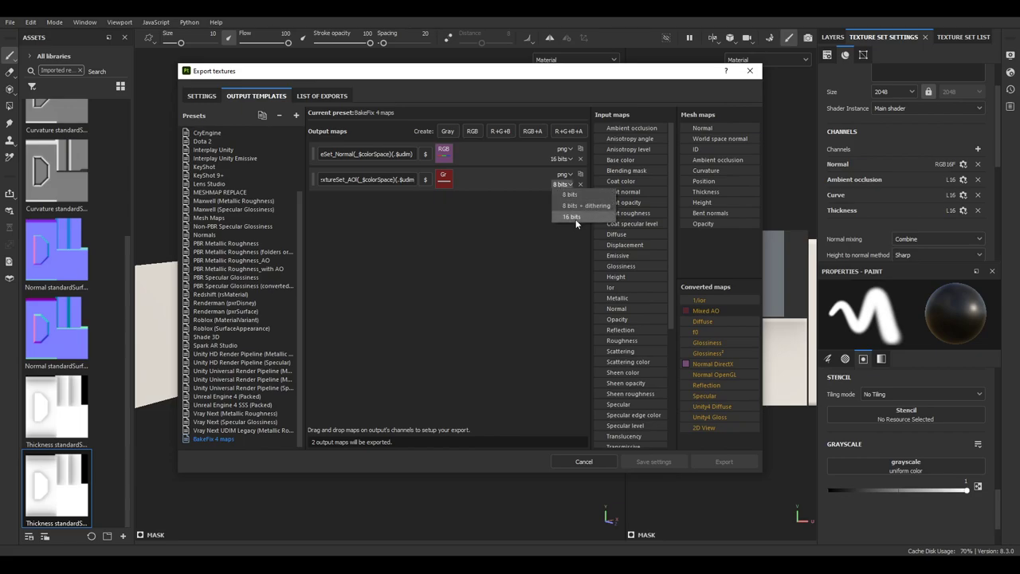
click(576, 220)
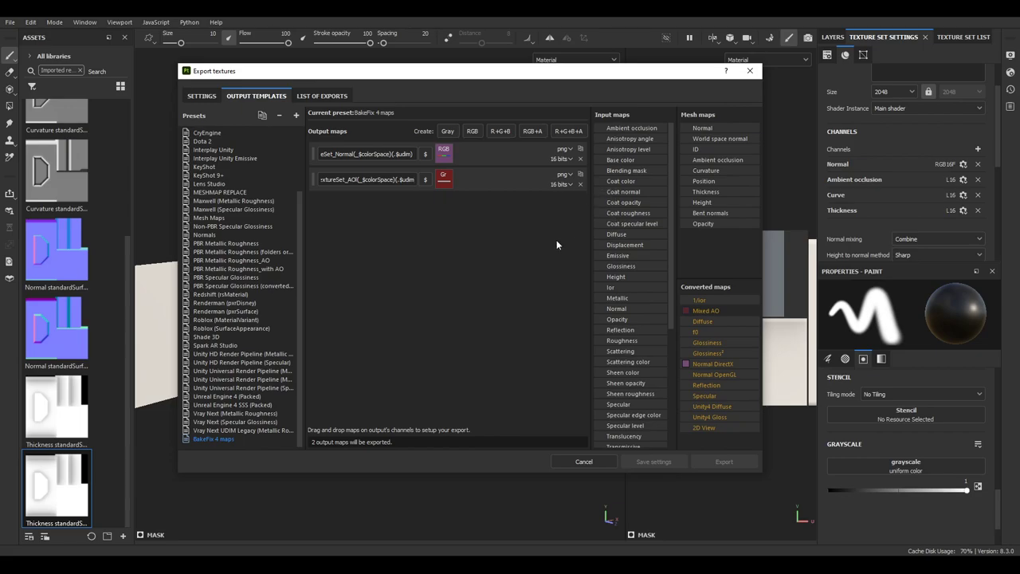
Step: Add a grayscale output map and name it with the normal map's pattern, replacing Normal with Curve
click(453, 131)
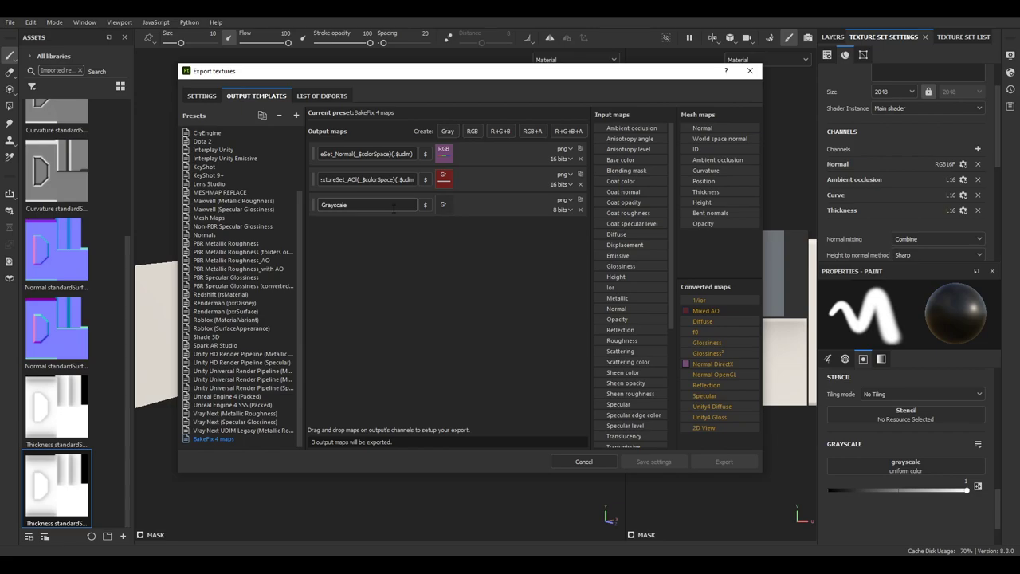
scroll(623, 282, down, 3)
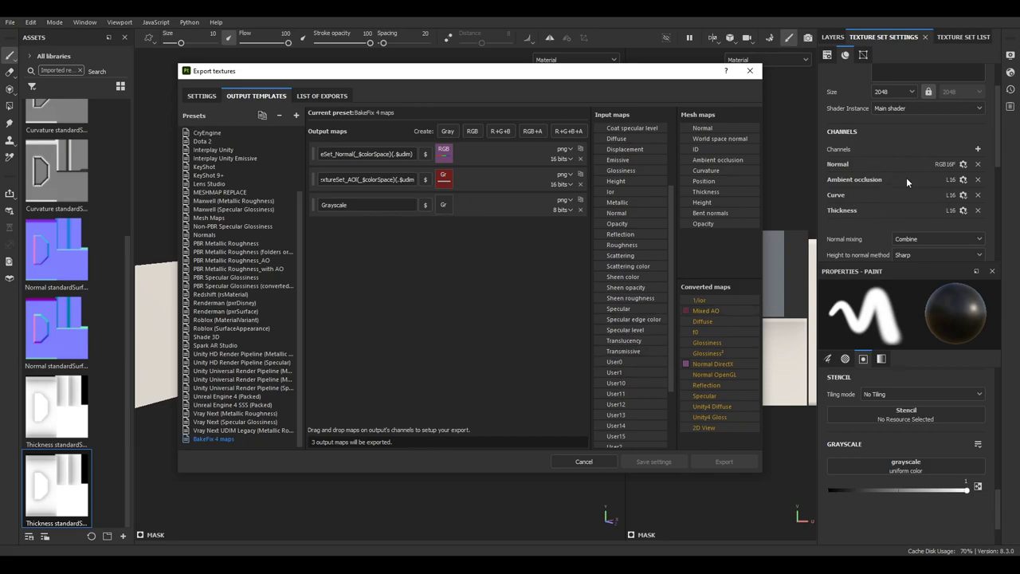
double_click(383, 205)
text(eSet_Normal(_$colorSpace)(.$udim))
key(shift+Left)
key(shift+Left)
key(shift+Left)
key(shift+Left)
key(shift+Left)
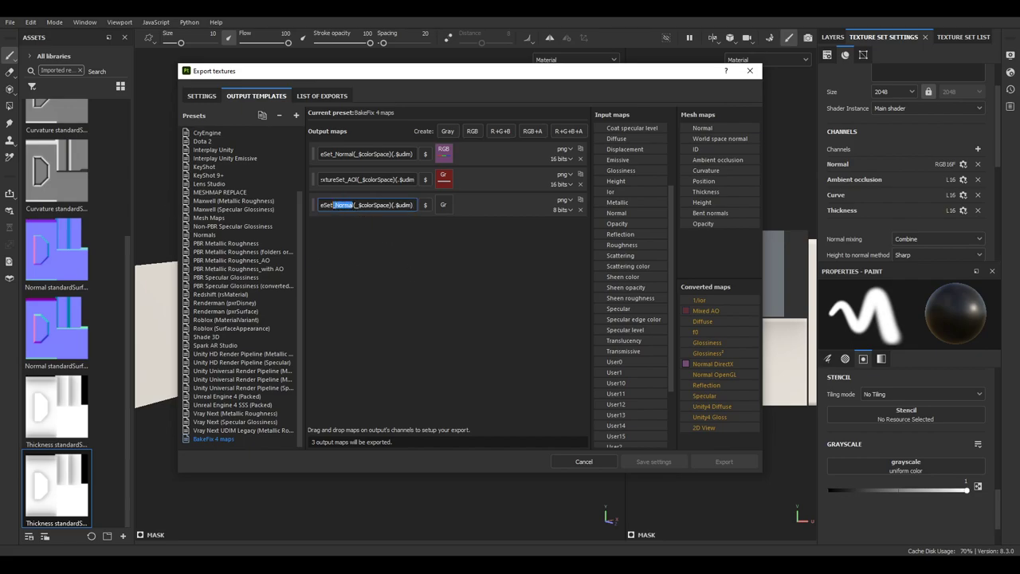
key(BackSpace)
text(Curve)
click(387, 224)
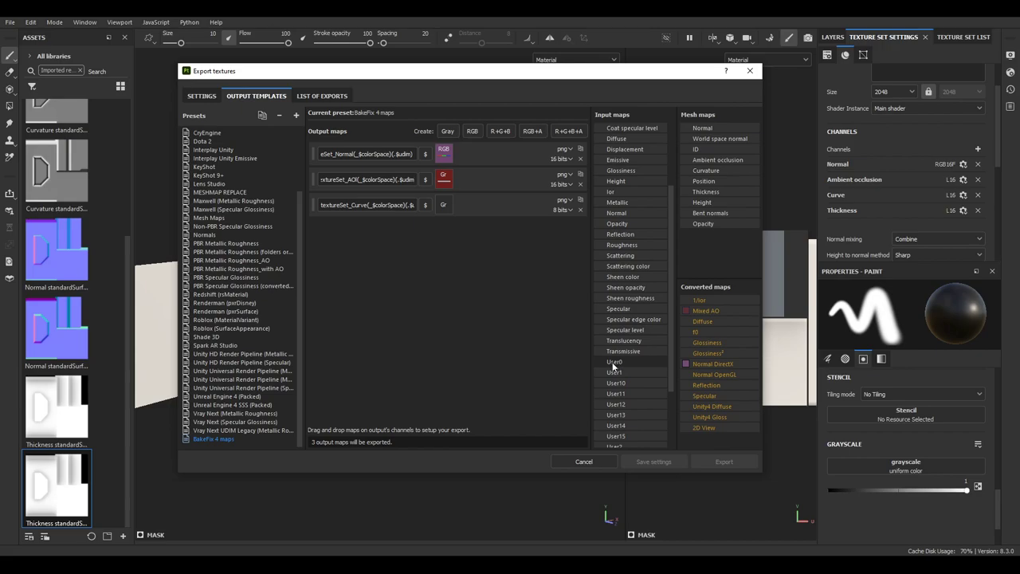
Step: Assign the User0 input map to the Curve output's gray channel and set its bit depth to 16 bits
drag(614, 365, 448, 204)
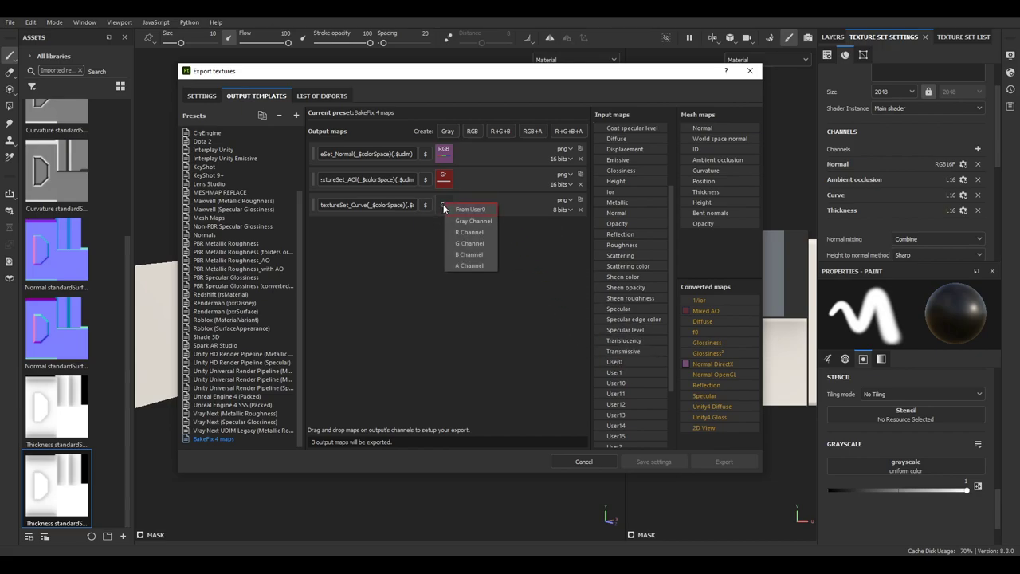
click(461, 221)
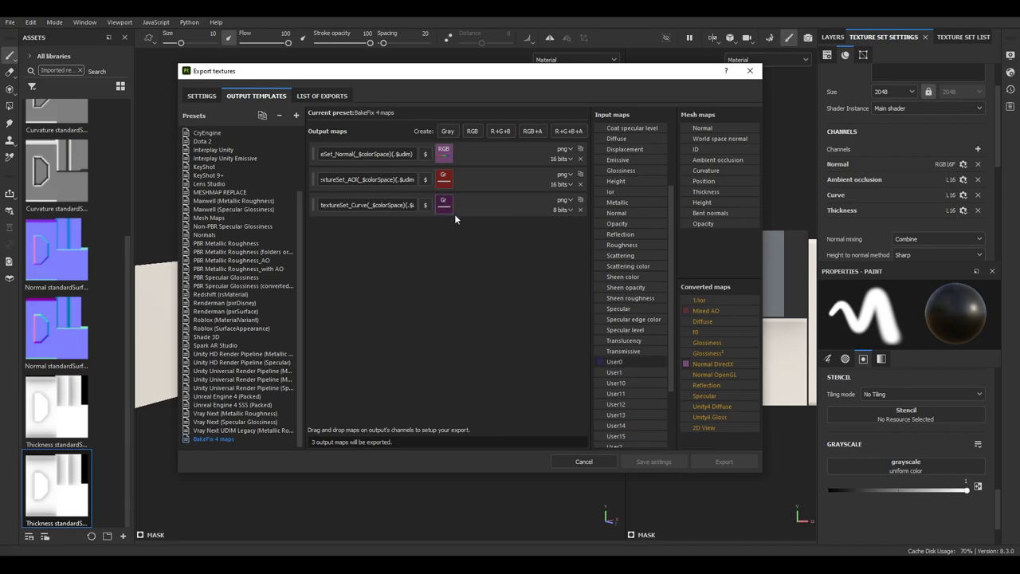
click(569, 210)
click(571, 241)
Step: Add a grayscale output map named $textureSet_Thickness(_$colorSpace)(.$udim)
click(448, 131)
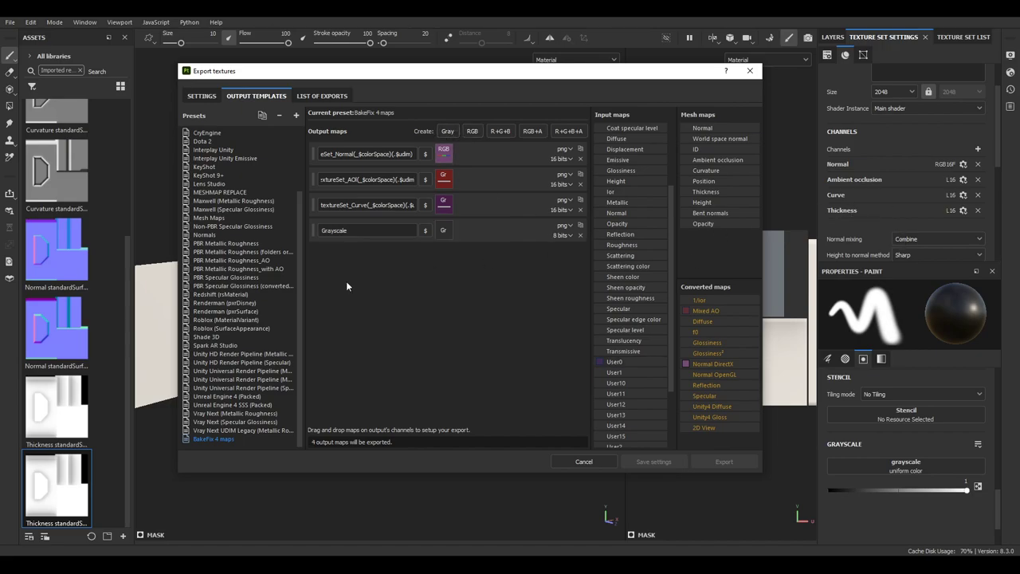
drag(348, 230, 256, 228)
text($textureSet_Normal(_$colorSpace)(.$udim))
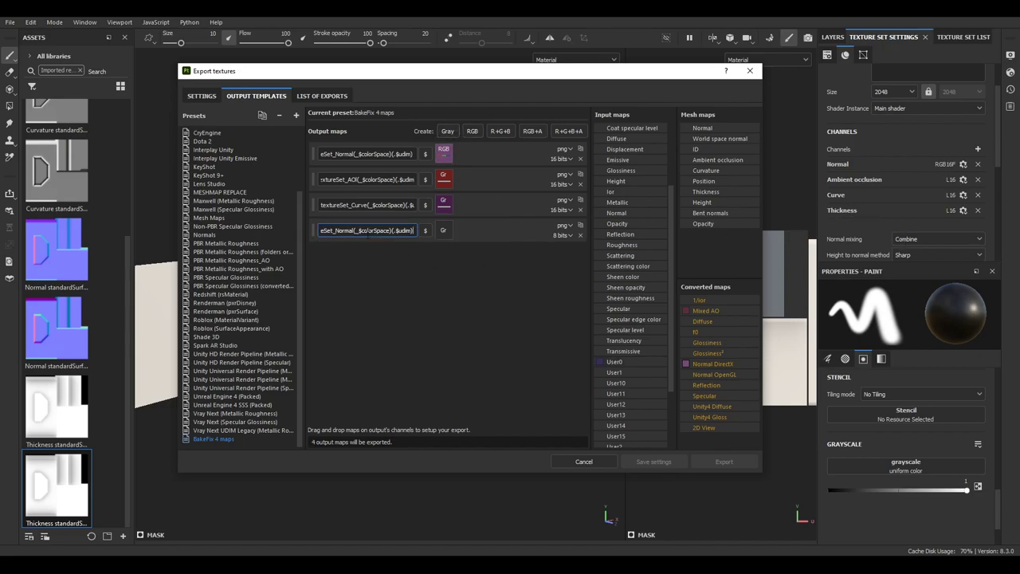
drag(356, 230, 336, 231)
text(Thickness)
click(413, 259)
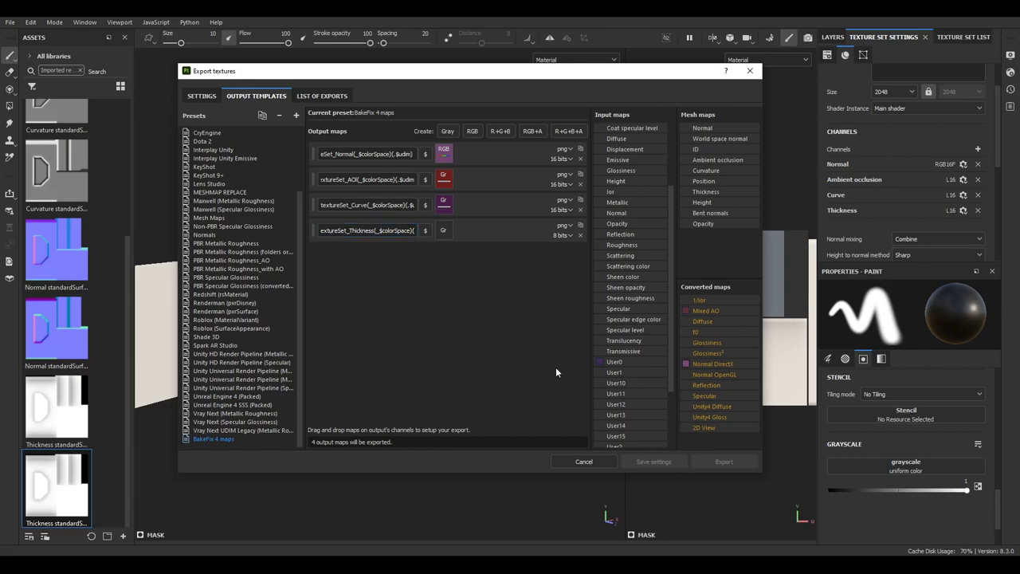
Step: Assign the User1 input map to the Thickness output's gray channel and set its bit depth to 16 bits
drag(614, 371, 443, 238)
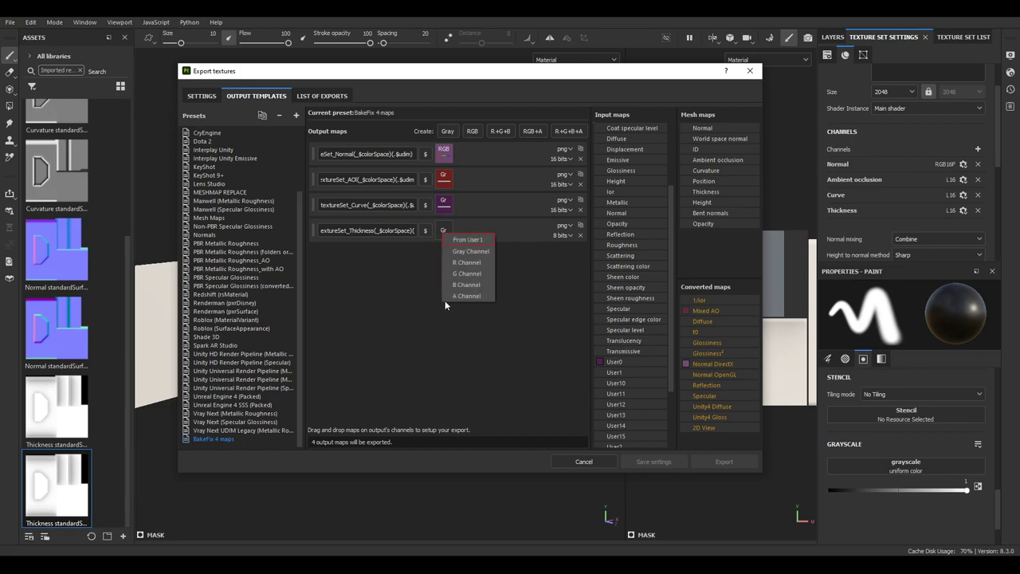
click(465, 254)
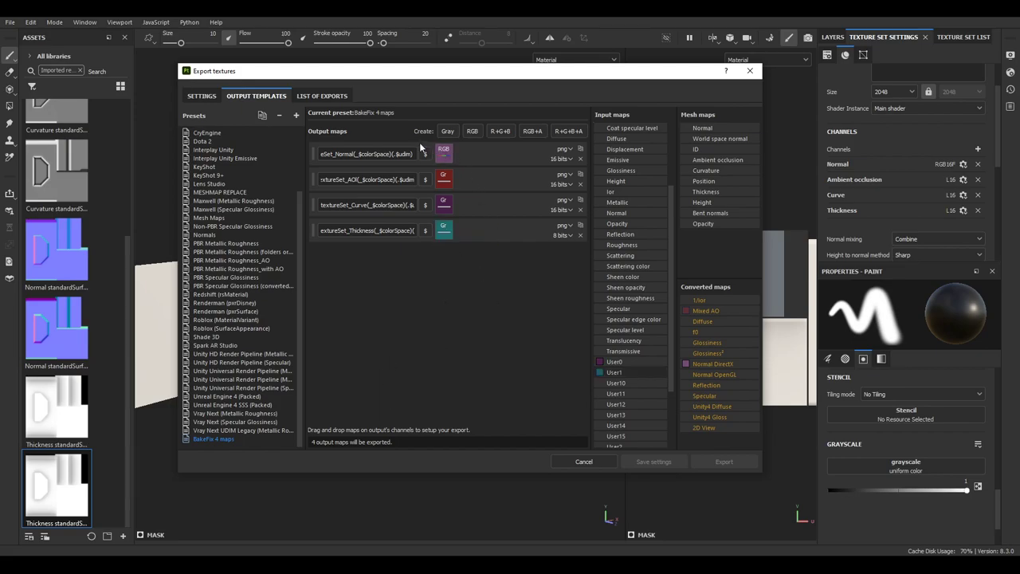
click(562, 234)
click(574, 266)
click(367, 180)
Step: Set the global export settings to the BakeFix 4 maps output template and a texture size of 1024
click(201, 96)
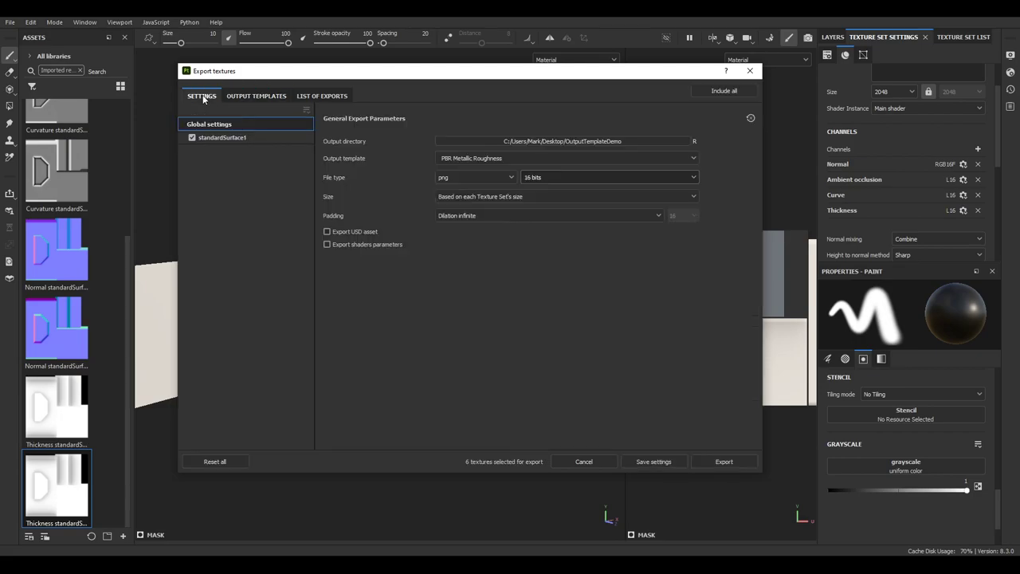
click(489, 158)
scroll(471, 203, down, 10)
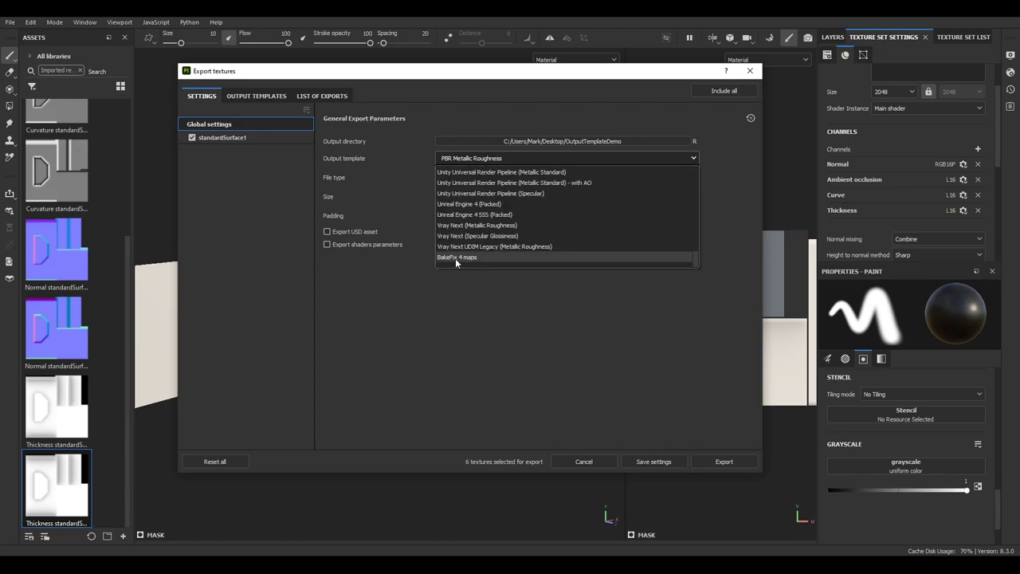
click(455, 258)
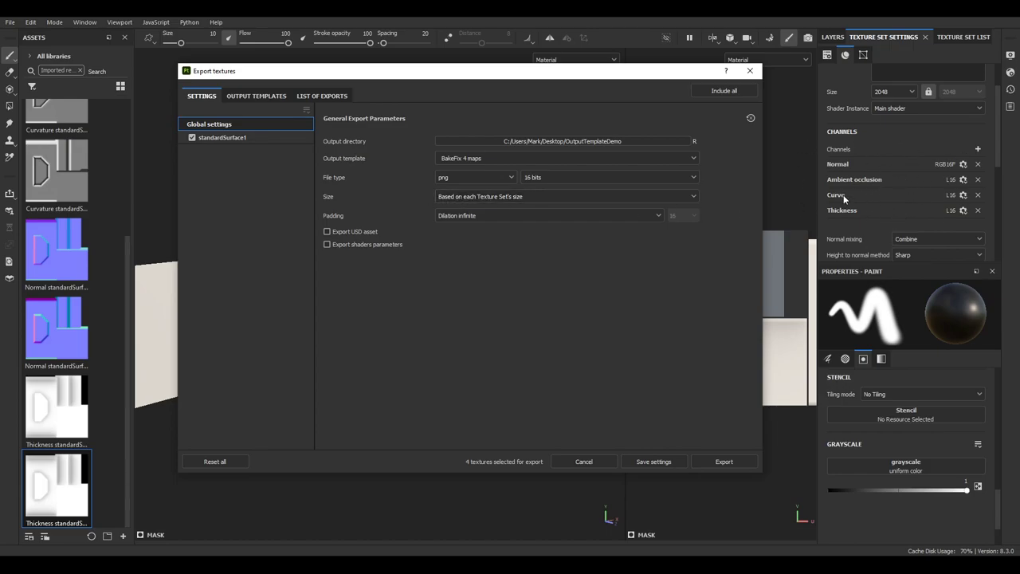
click(478, 196)
click(451, 268)
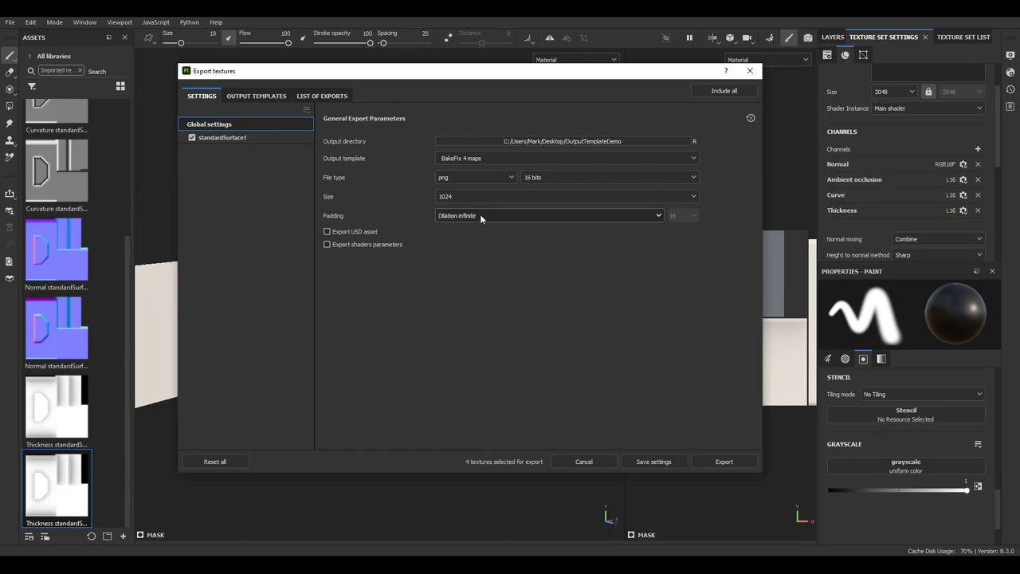
click(453, 199)
click(456, 269)
Step: Create a CombinedMeshMaps folder inside OutputTemplateDemo as the output directory and export the textures there
click(626, 141)
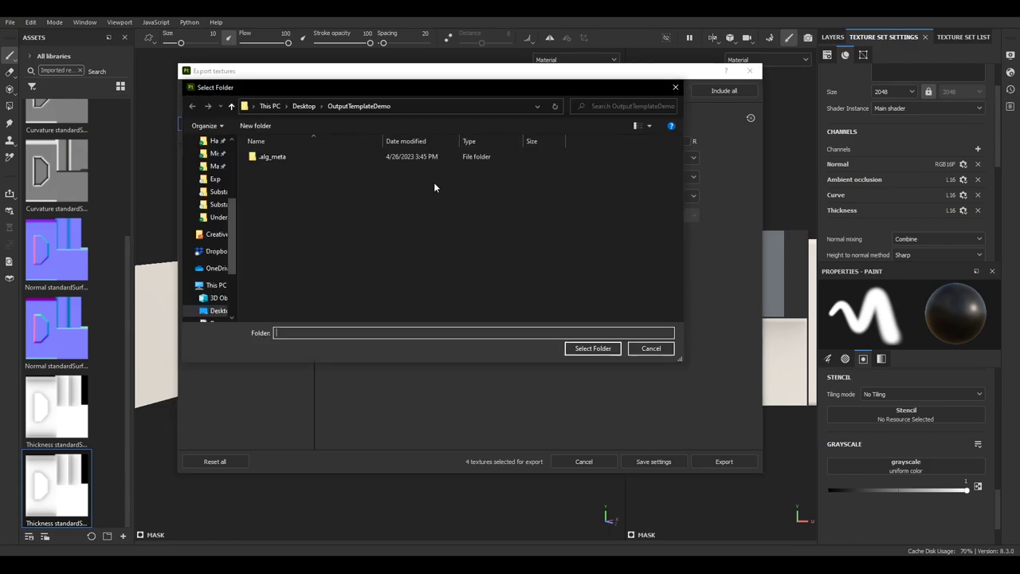
click(256, 125)
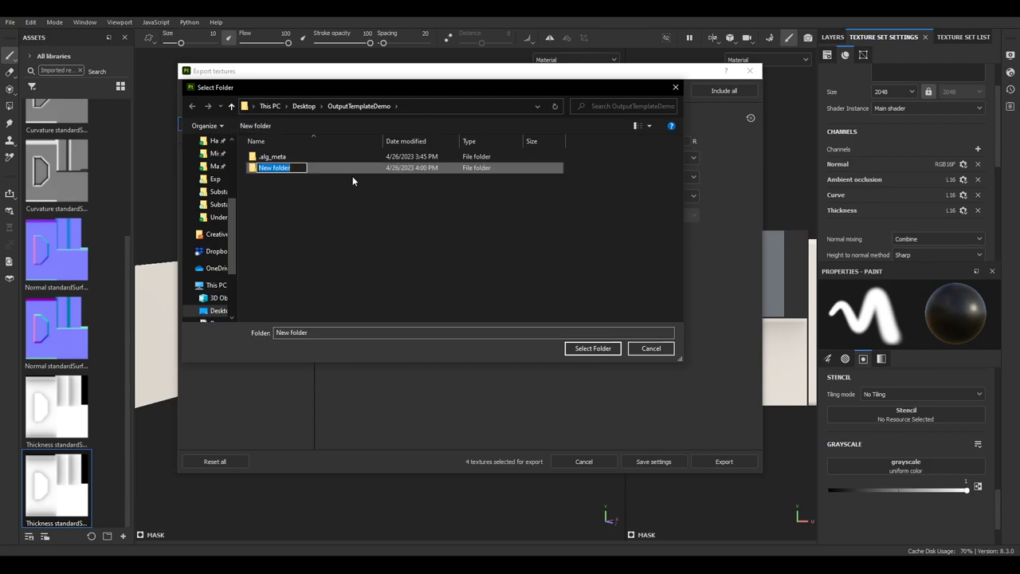
text(CombinedMeshMaps)
key(Return)
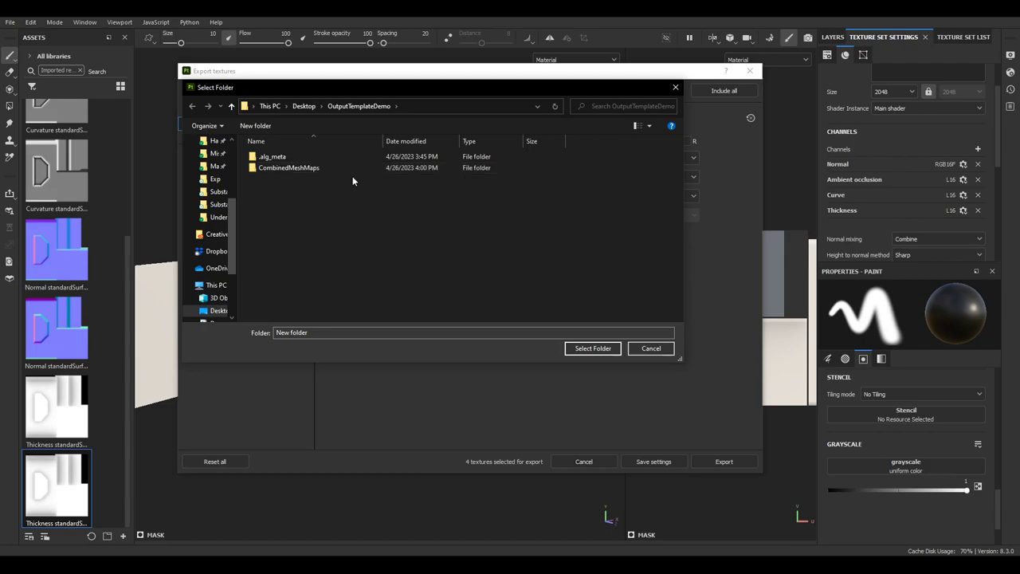
double_click(330, 168)
click(593, 348)
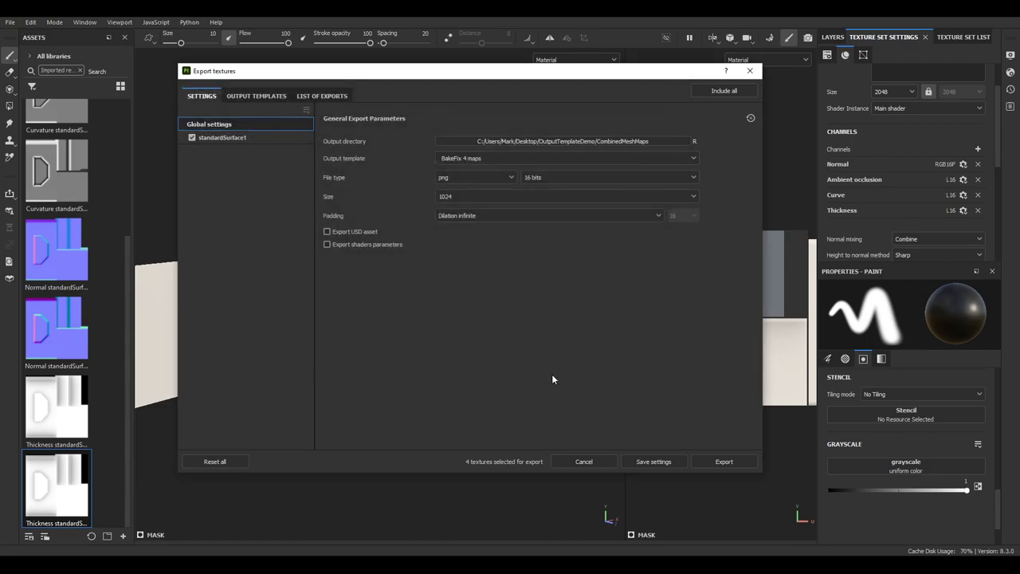
click(724, 461)
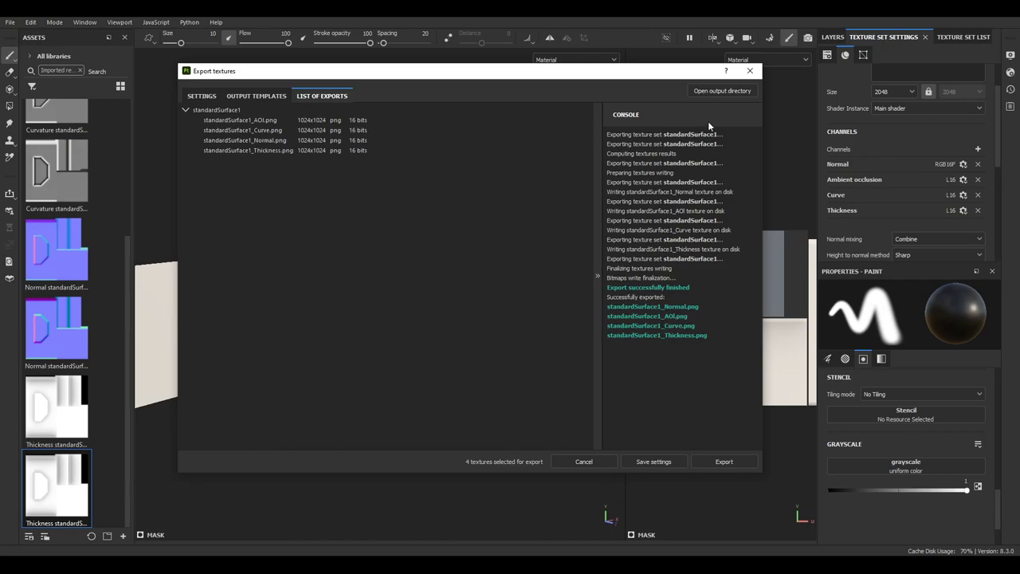
Step: Open the output directory and rename the exported ambient occlusion file as standardSurface1_AO.png
click(705, 91)
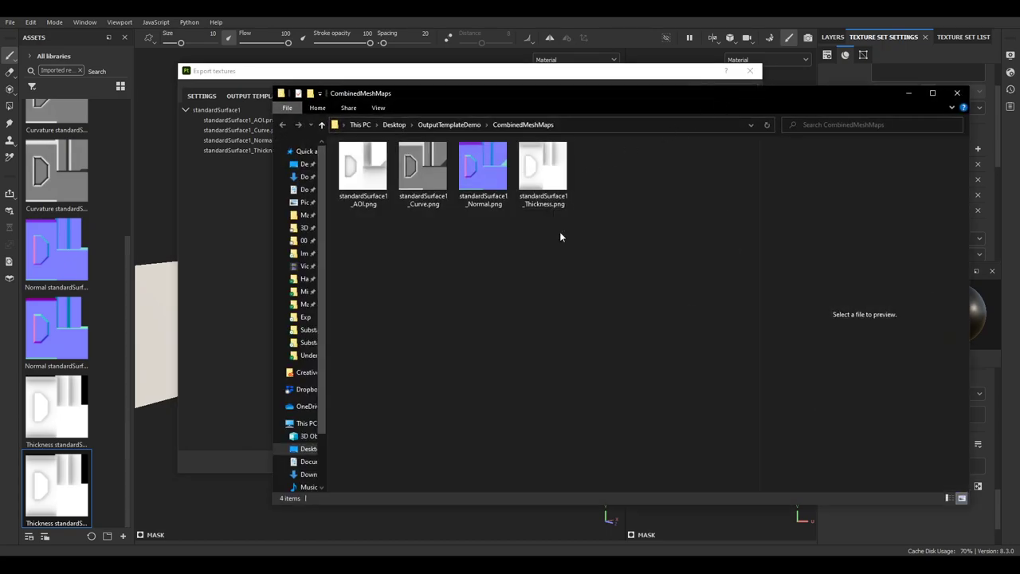
click(364, 200)
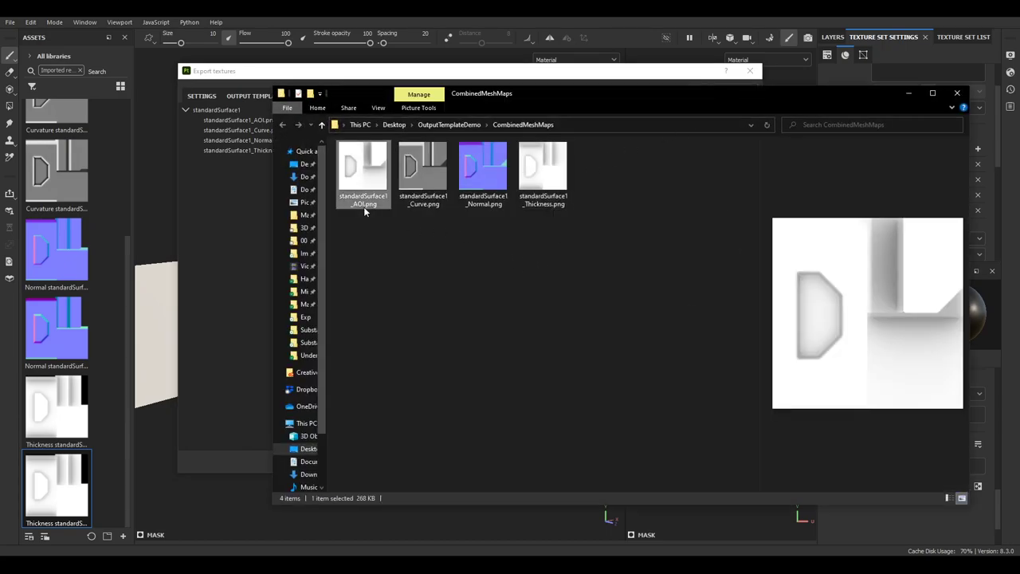
click(363, 205)
click(363, 204)
key(BackSpace)
key(Return)
drag(580, 274, 362, 206)
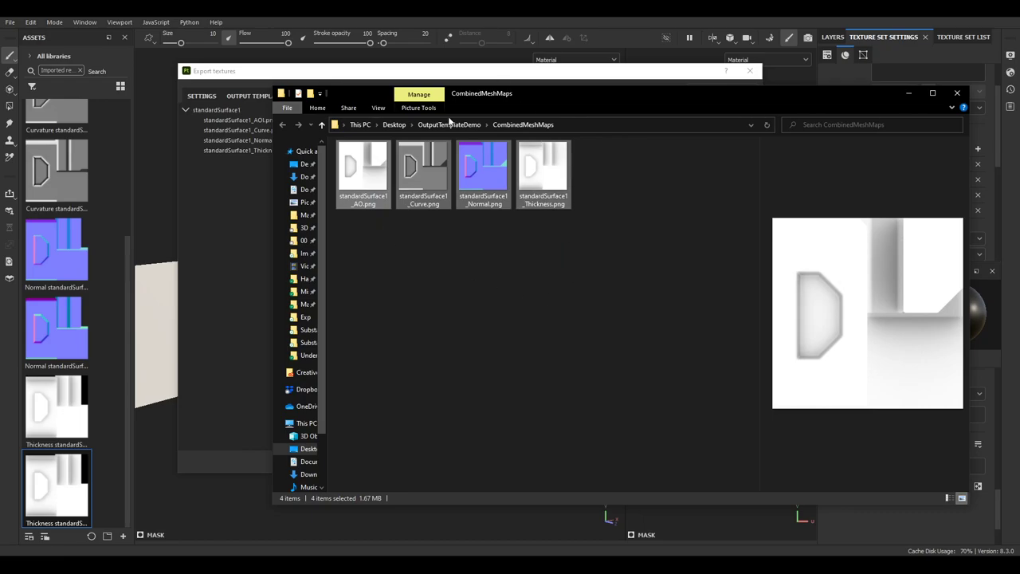
click(593, 77)
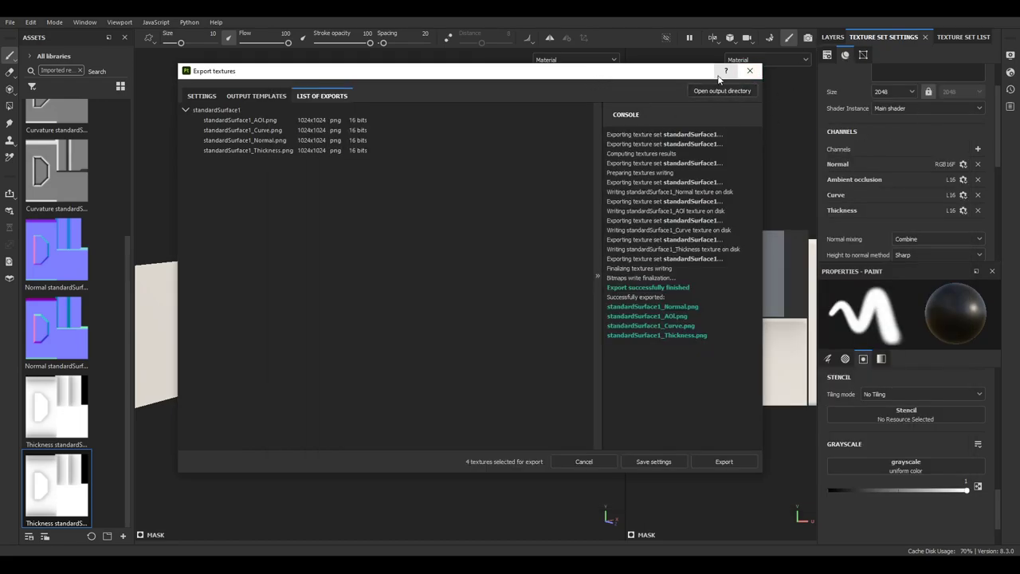
Step: Close the texture export, group the STRT and AVG layers into a folder named fix, and hide it
click(749, 71)
click(833, 36)
click(893, 119)
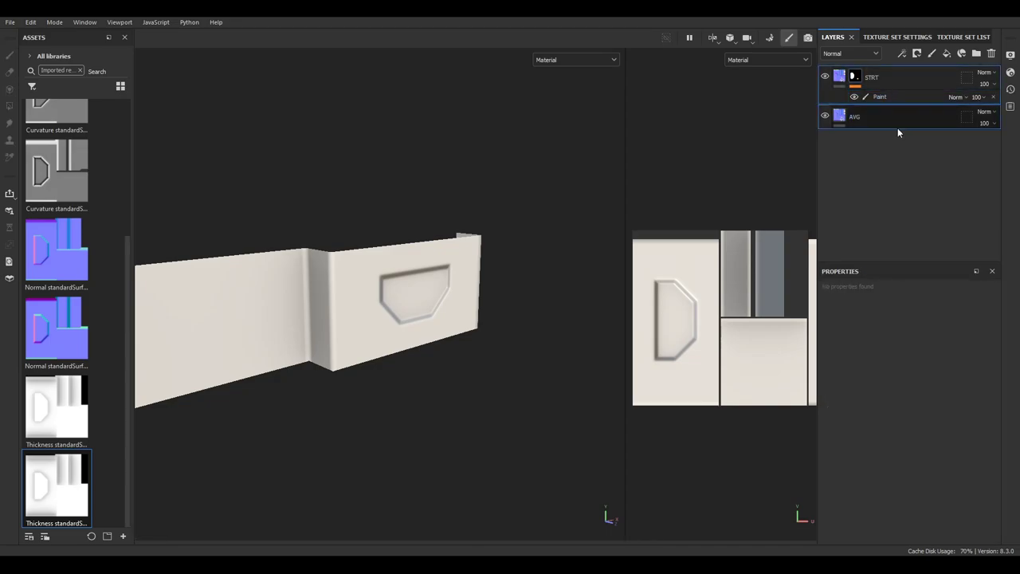
key(ctrl+g)
text(fix)
key(Return)
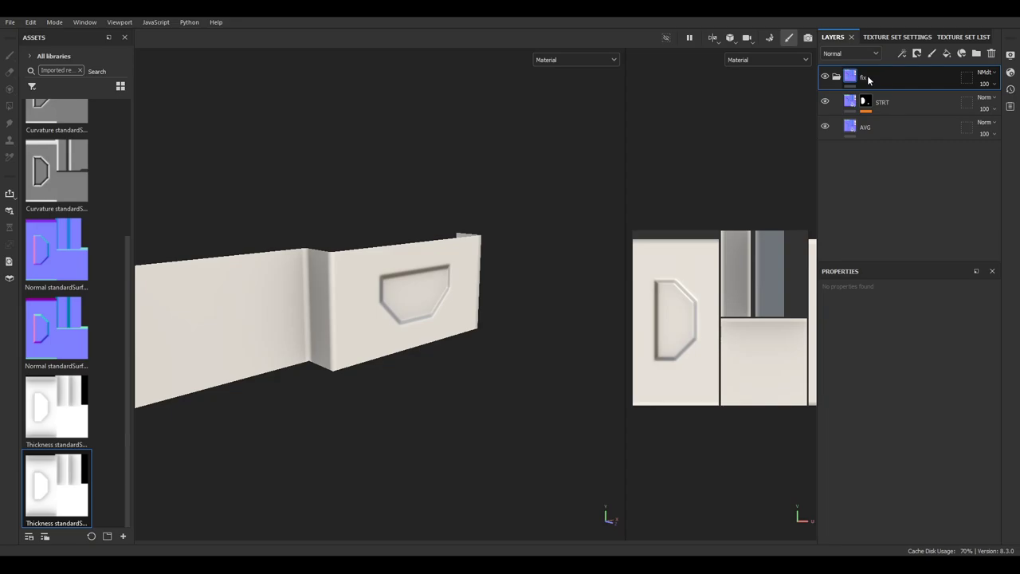
click(825, 77)
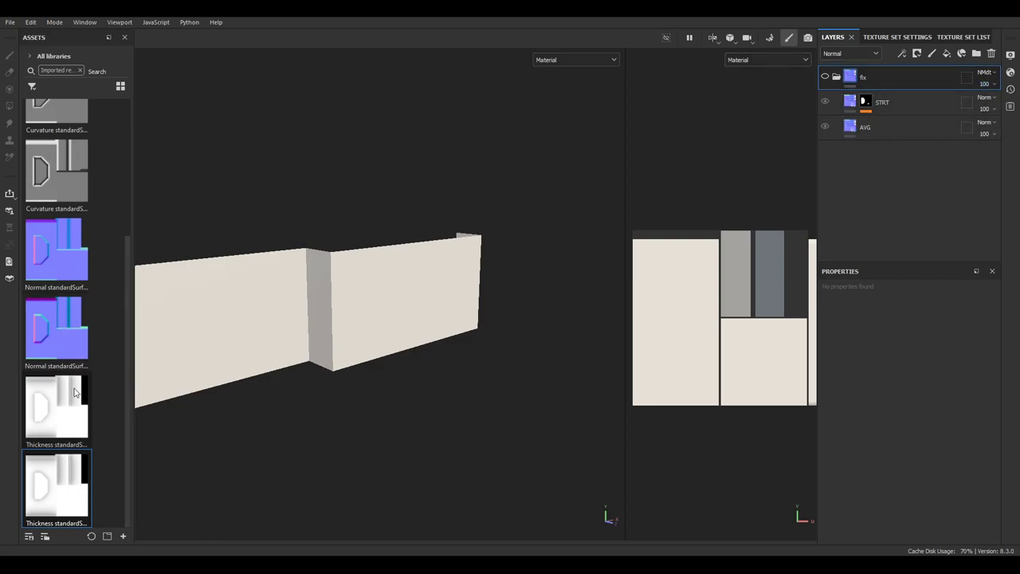
Step: Delete the fix folder together with its STRT and AVG layers
scroll(73, 390, up, 3)
scroll(55, 319, down, 5)
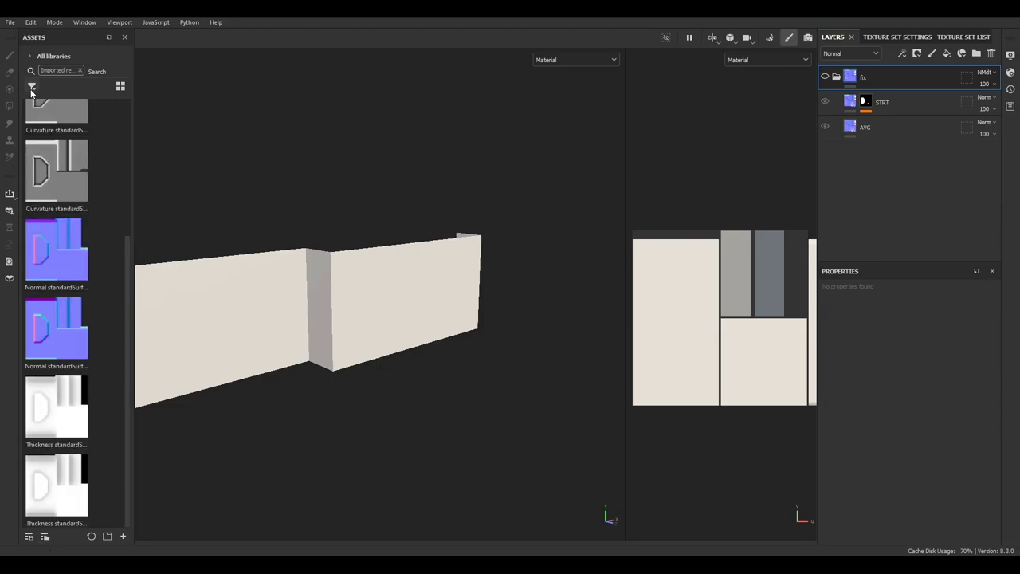
click(9, 22)
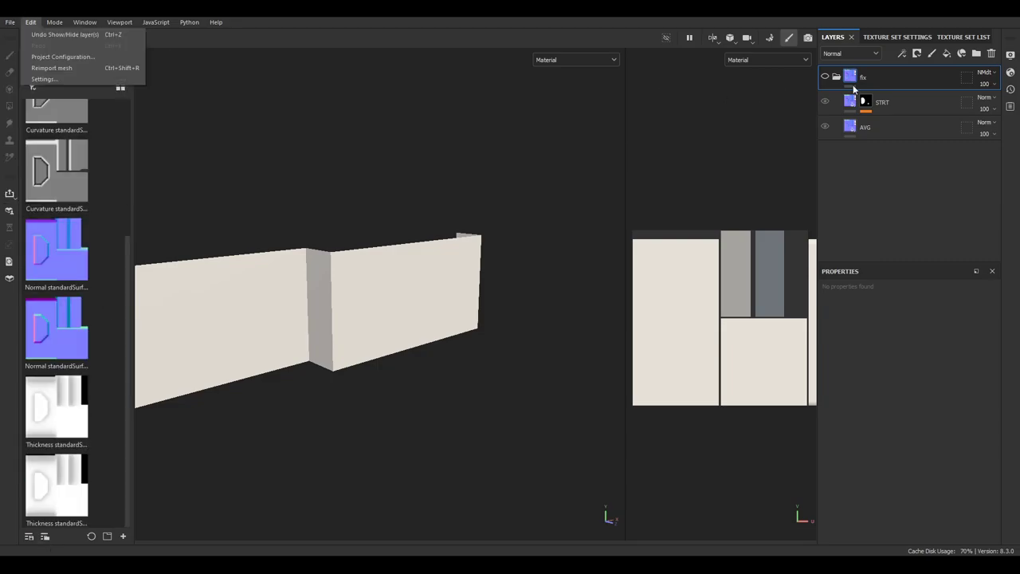
click(911, 77)
key(Delete)
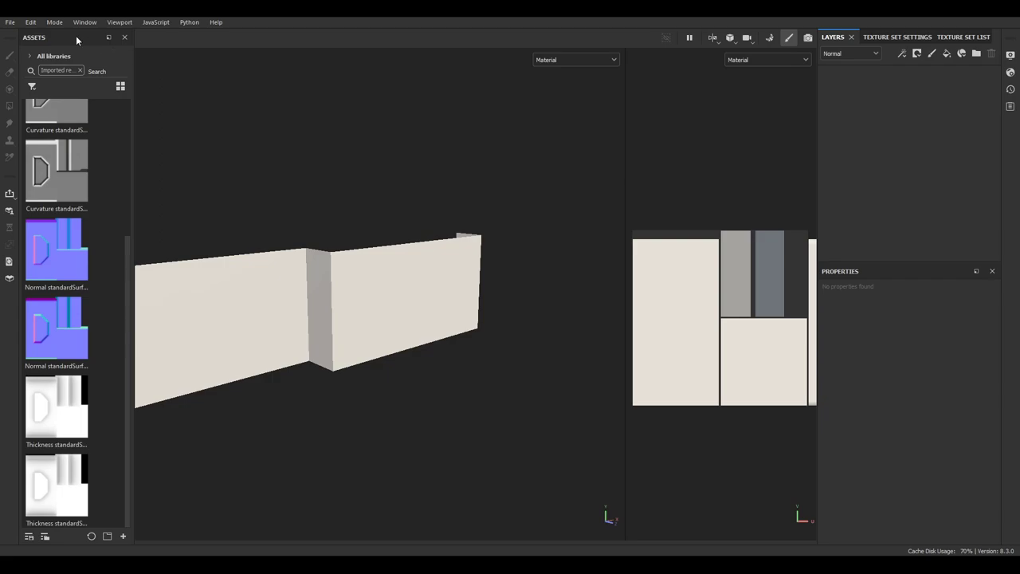
Step: Remove the unused resources from the project and confirm the removal
click(10, 22)
click(34, 129)
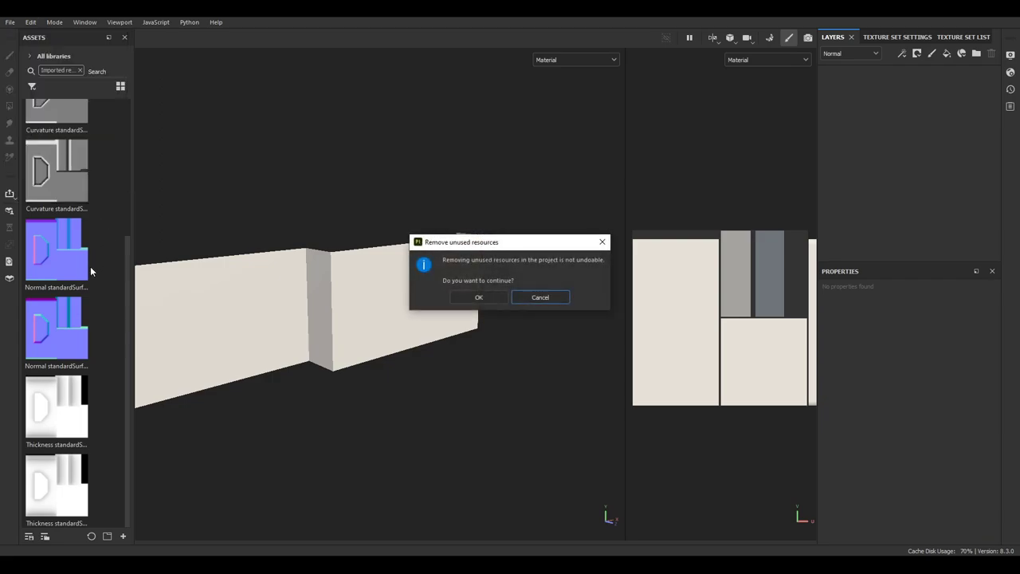
click(479, 297)
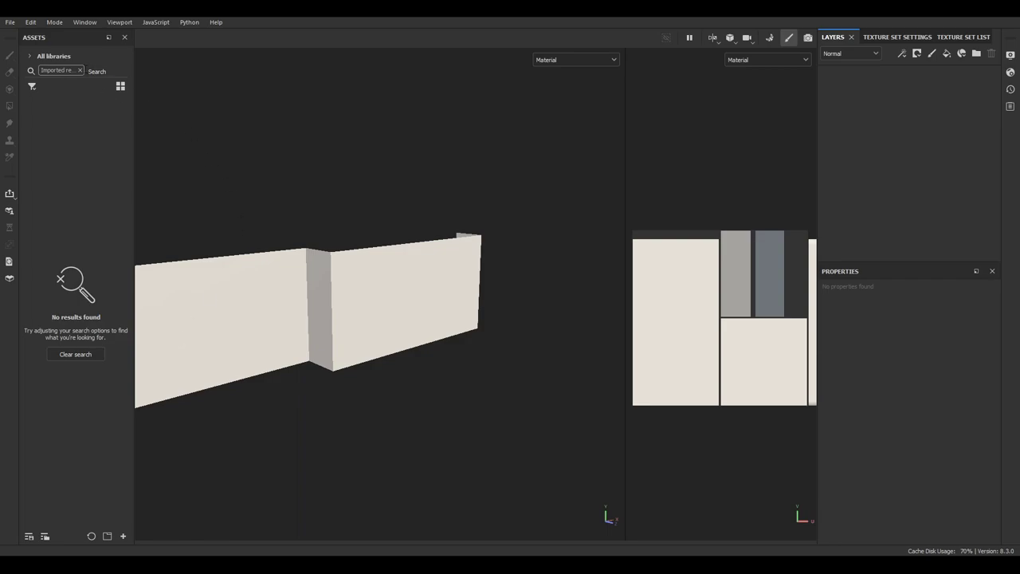
Step: Clear the imported resources search filter, show all asset types, and limit the assets to the Project library
click(79, 70)
click(32, 87)
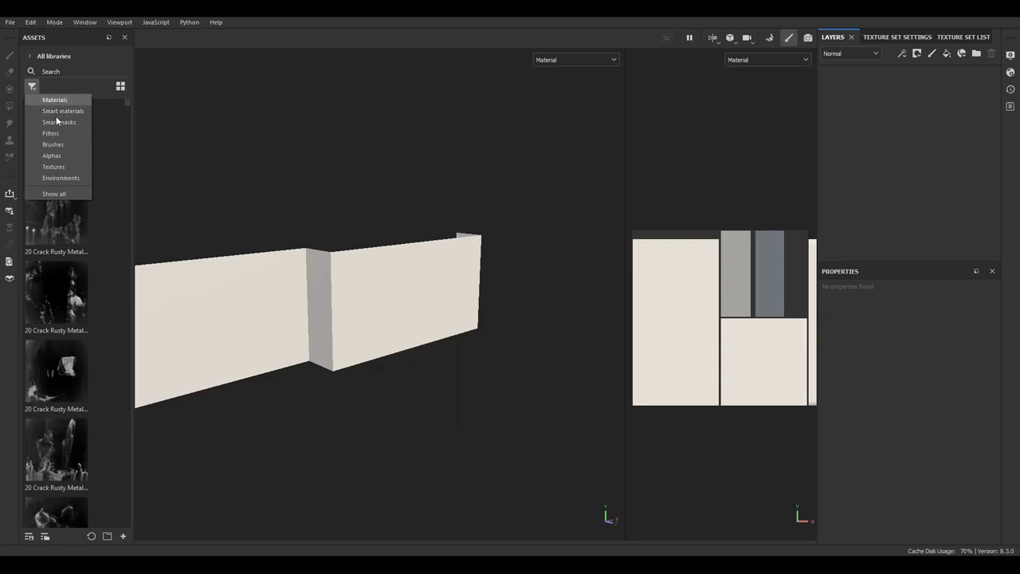
click(43, 192)
click(33, 57)
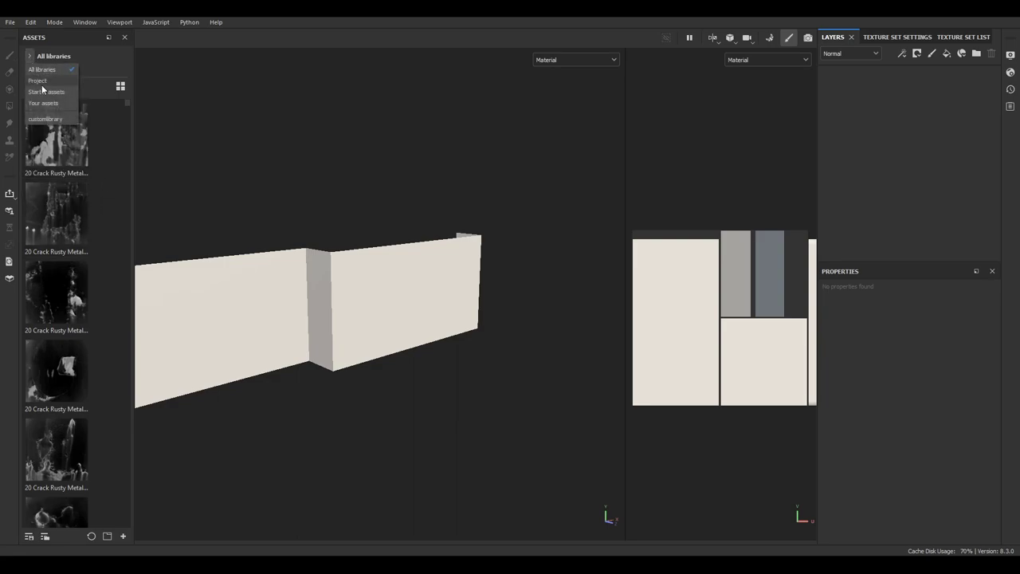
click(37, 81)
alt+drag(455, 279, 365, 404)
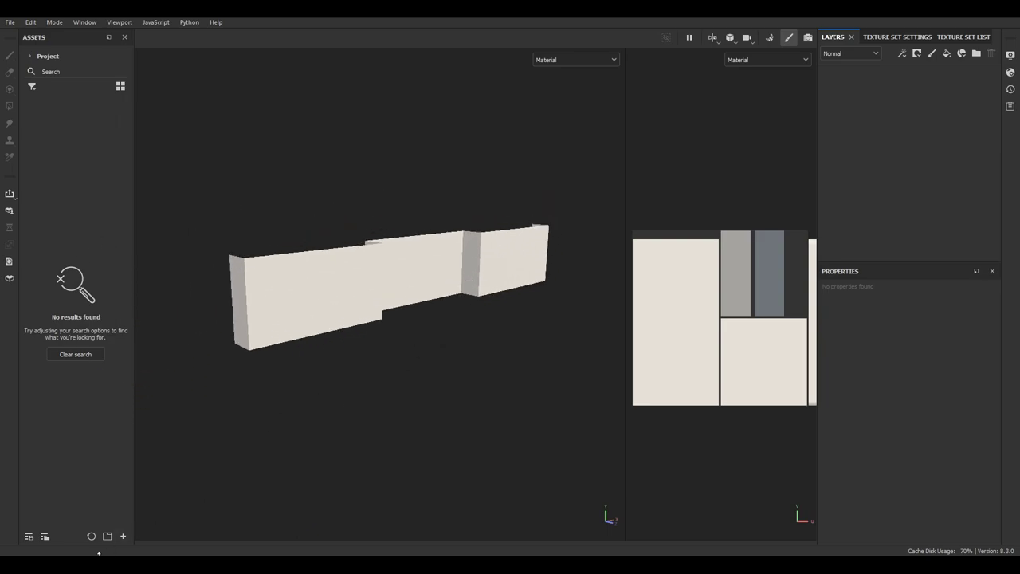
Step: Show assets from all libraries and bring the AO, Curve, Normal and Thickness PNGs from the CombinedMeshMaps folder in for import
click(567, 518)
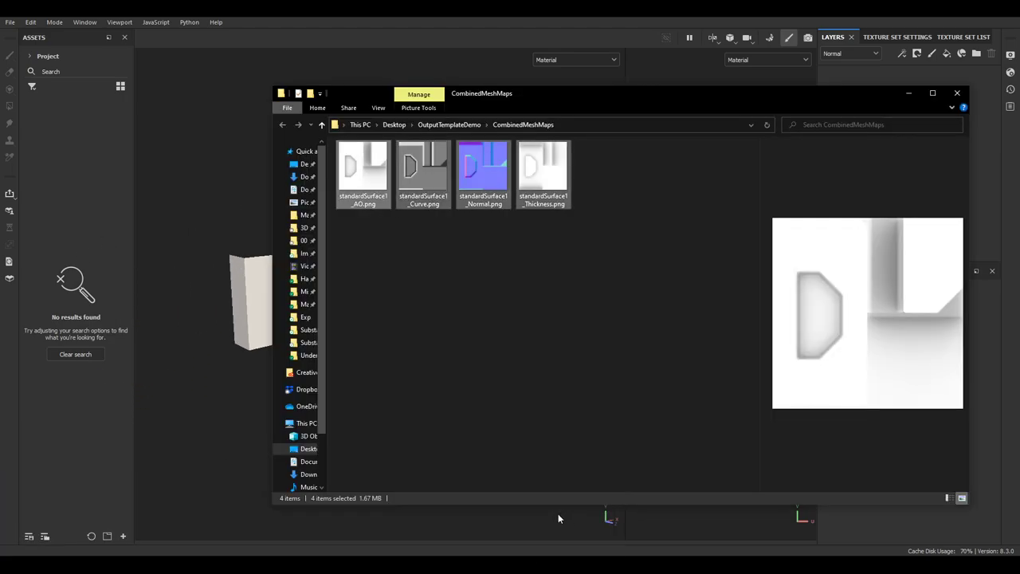
drag(365, 158, 89, 179)
click(80, 144)
click(29, 56)
click(44, 105)
key(alt+Tab)
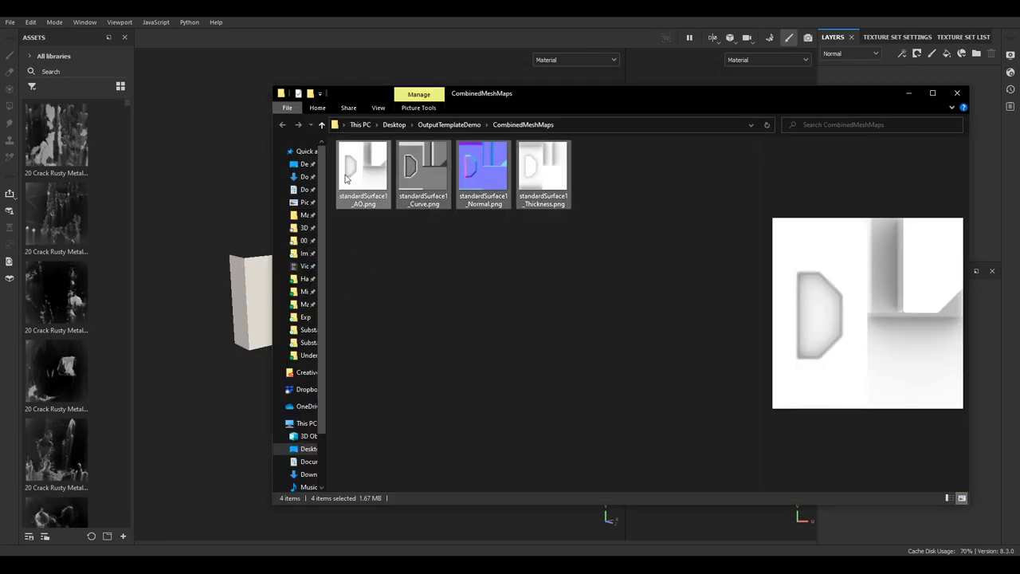
drag(180, 58, 181, 60)
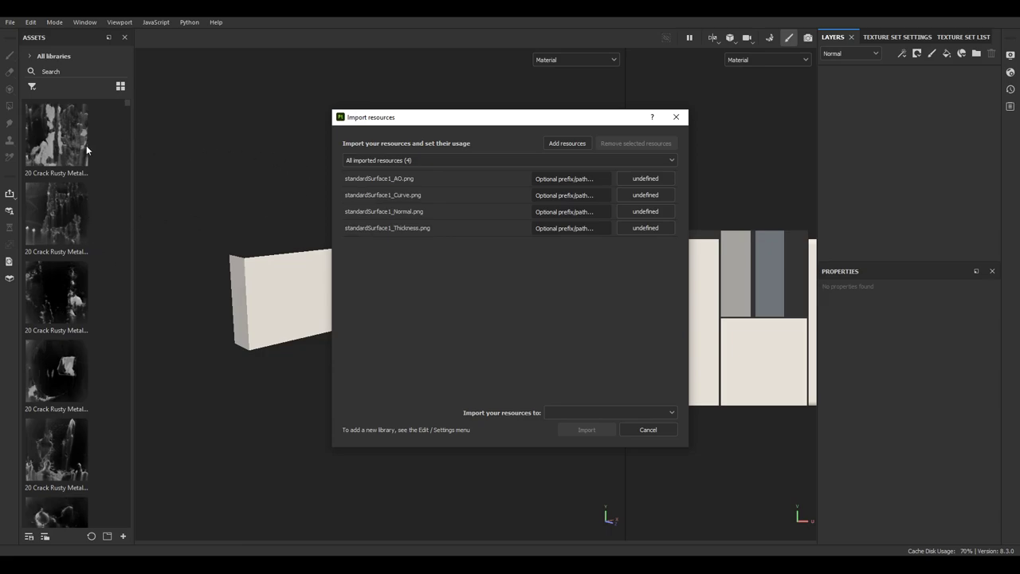
Step: Set the usage of all four standardSurface1 images to texture and import them into the current project
click(439, 178)
click(662, 177)
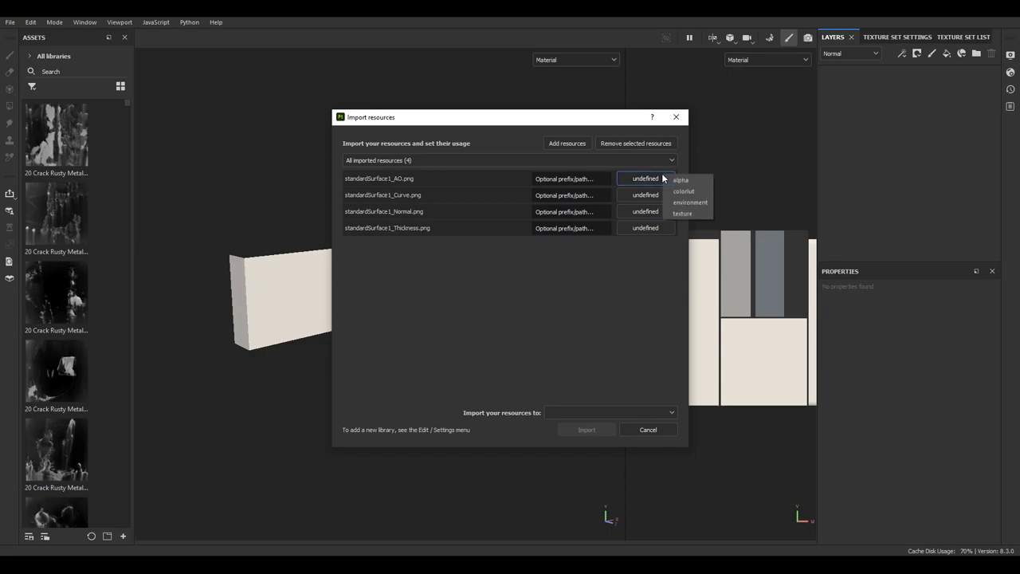
click(683, 214)
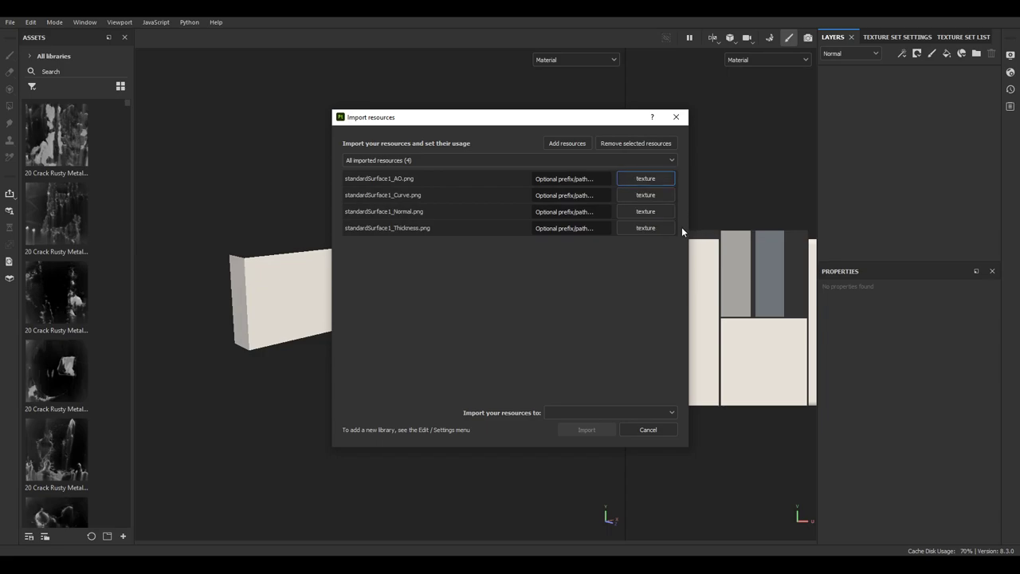
click(639, 413)
click(612, 435)
click(578, 430)
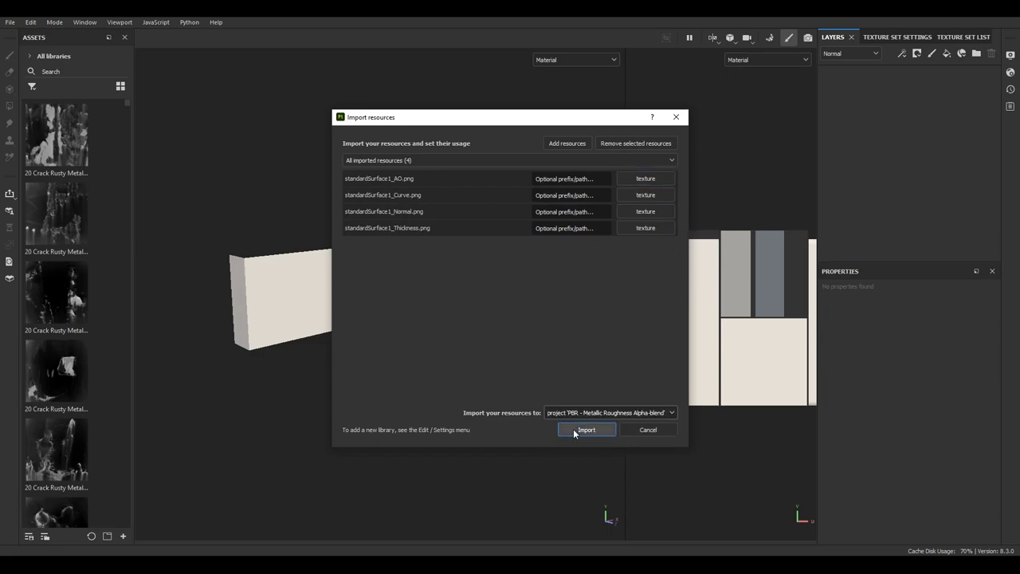
Step: Assign the imported AO, Curve, Normal and Thickness textures to the matching ambient occlusion, curvature, normal and thickness mesh map slots
click(898, 36)
scroll(907, 177, down, 4)
scroll(907, 177, down, 3)
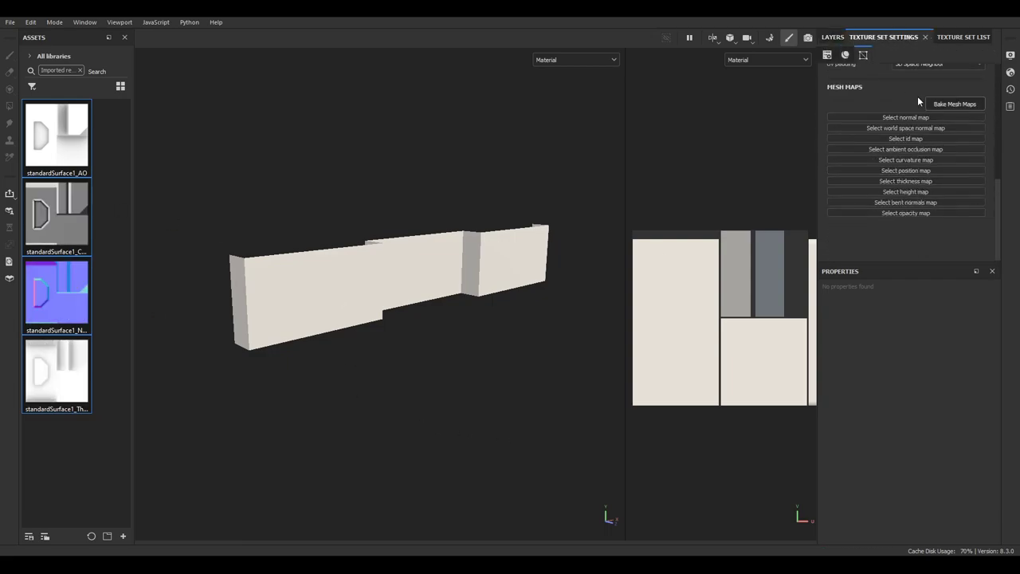
click(79, 141)
drag(79, 157, 899, 150)
drag(74, 222, 905, 173)
drag(55, 300, 886, 119)
drag(56, 371, 916, 220)
mouse_move(443, 273)
alt+mouse_down()
mouse_move(330, 236)
mouse_move(428, 269)
alt+mouse_up()
scroll(516, 303, up, 2)
alt+drag(516, 303, 396, 281)
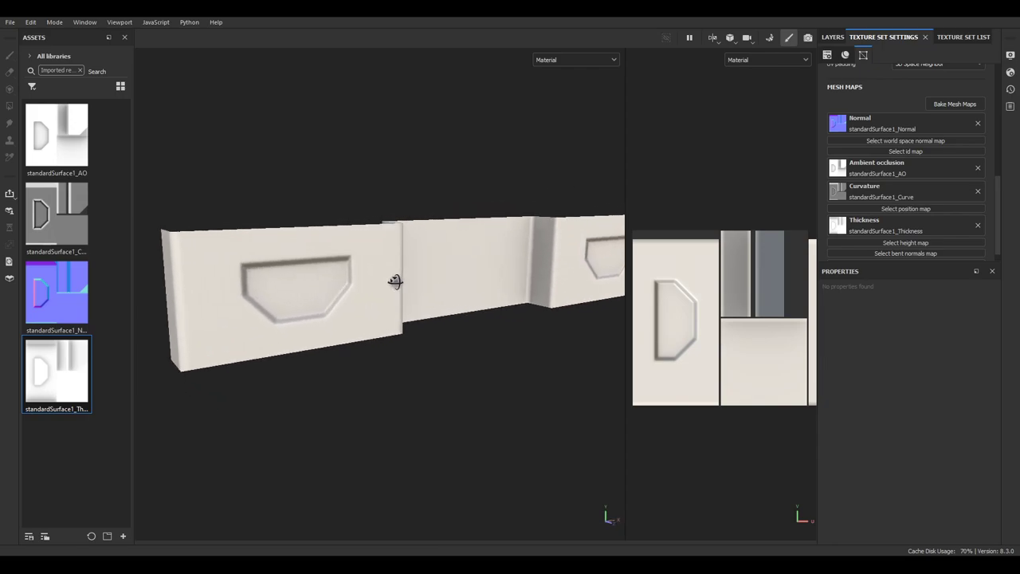
Step: Bake only the world space normal and position maps, and return to painting mode
click(767, 39)
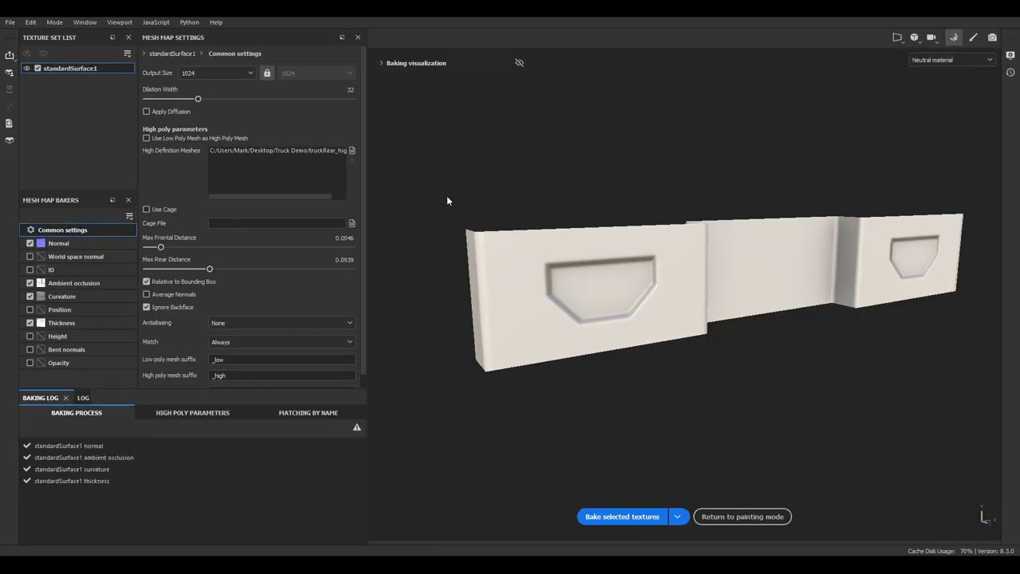
alt+click(30, 309)
click(30, 256)
click(614, 515)
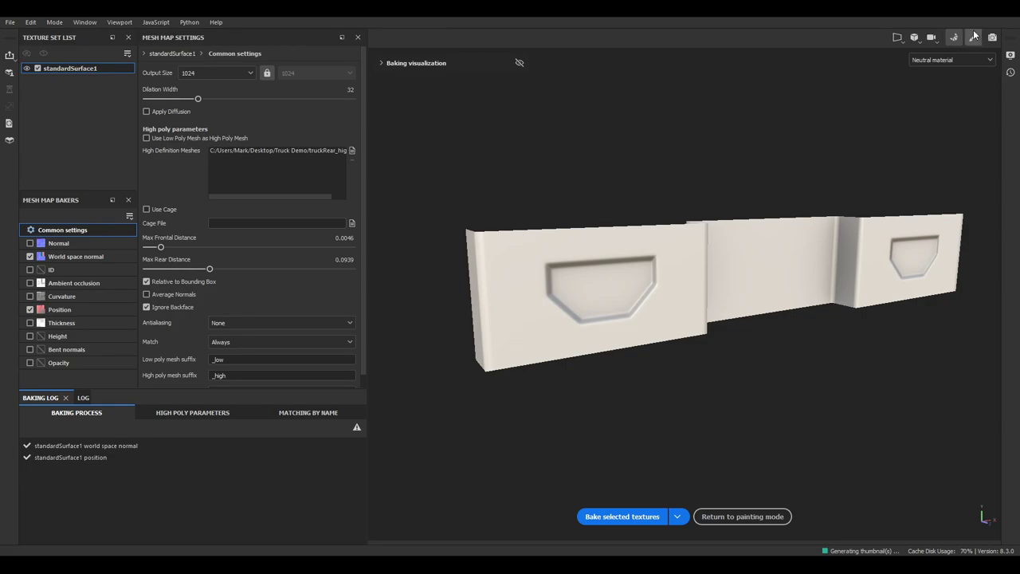
click(972, 38)
scroll(918, 166, down, 1)
scroll(918, 168, up, 1)
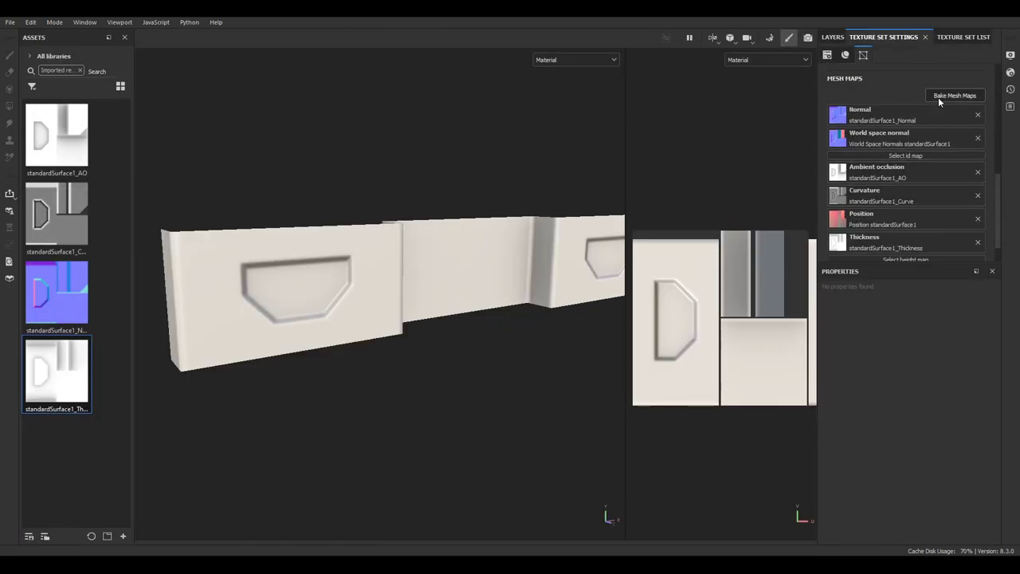
Step: Examine the truck panel's surface and recessed details with the combined mesh maps applied
key(f)
mouse_move(364, 280)
alt+mouse_down()
mouse_move(510, 294)
mouse_move(469, 278)
mouse_move(341, 284)
mouse_move(410, 310)
mouse_move(439, 295)
alt+mouse_up()
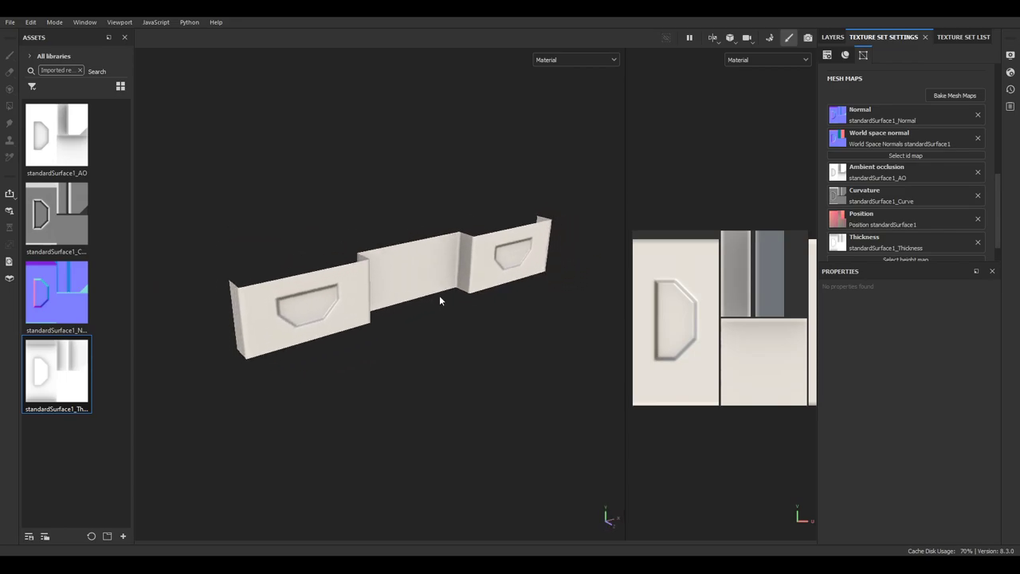
click(11, 23)
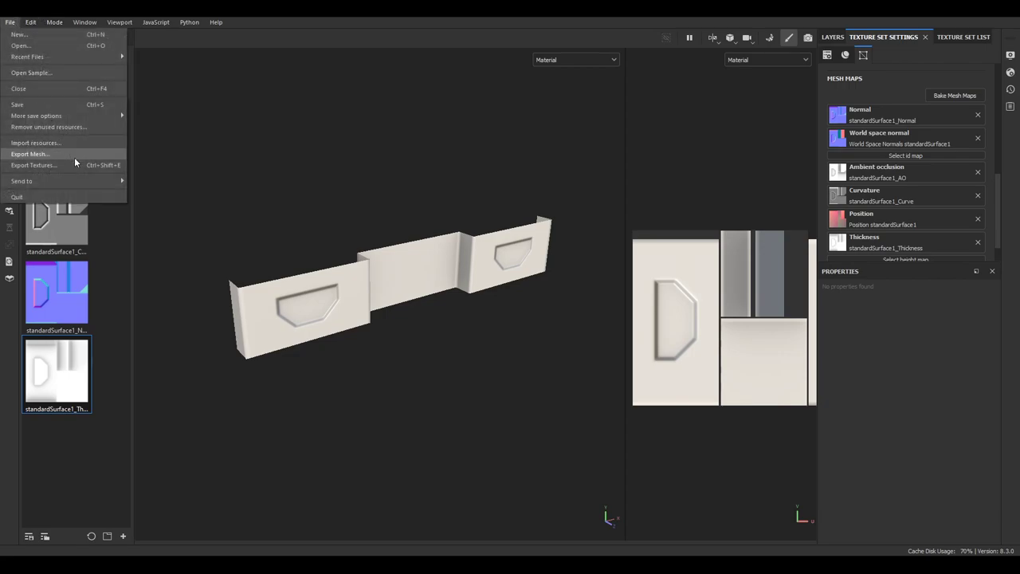
key(Escape)
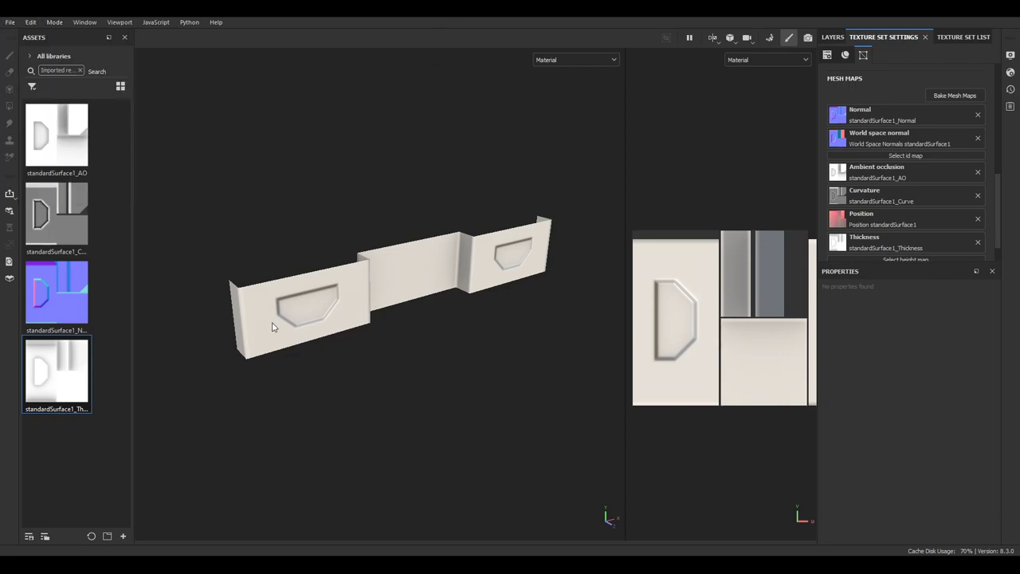
alt+drag(357, 321, 419, 314)
alt+right_drag(419, 314, 412, 292)
alt+middle_drag(412, 292, 443, 285)
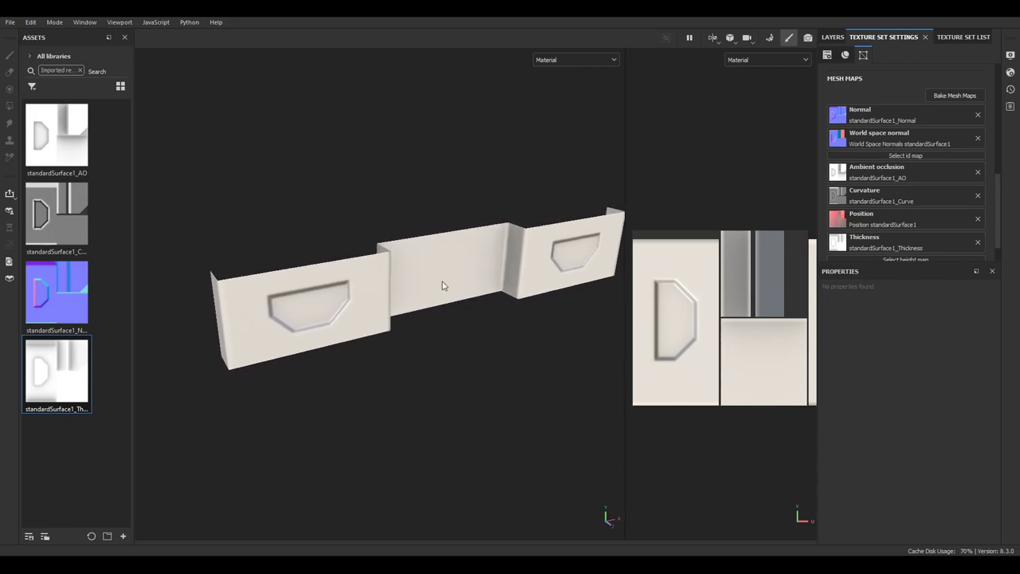
alt+drag(443, 285, 419, 280)
alt+middle_drag(419, 280, 410, 284)
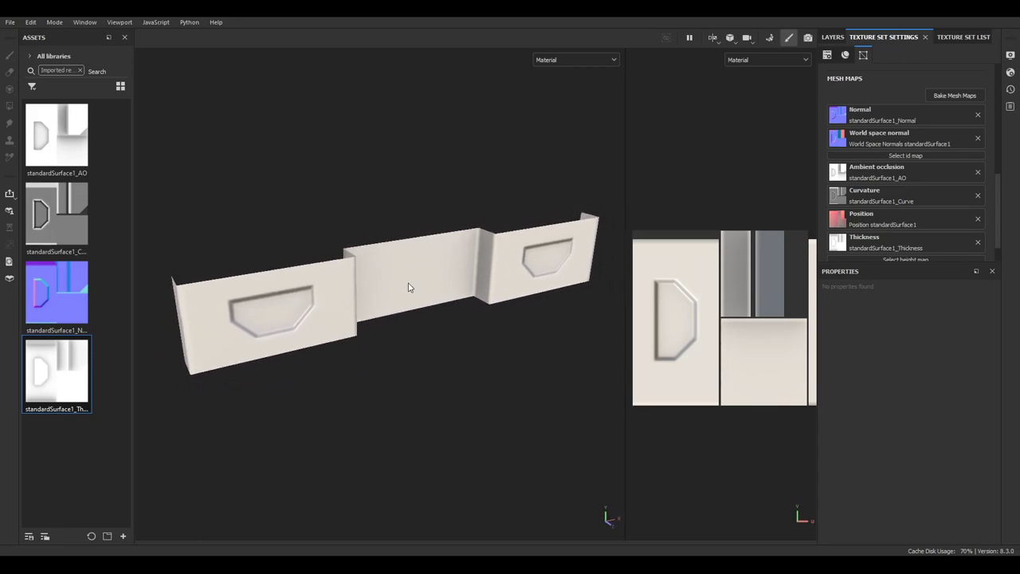
alt+drag(439, 286, 437, 273)
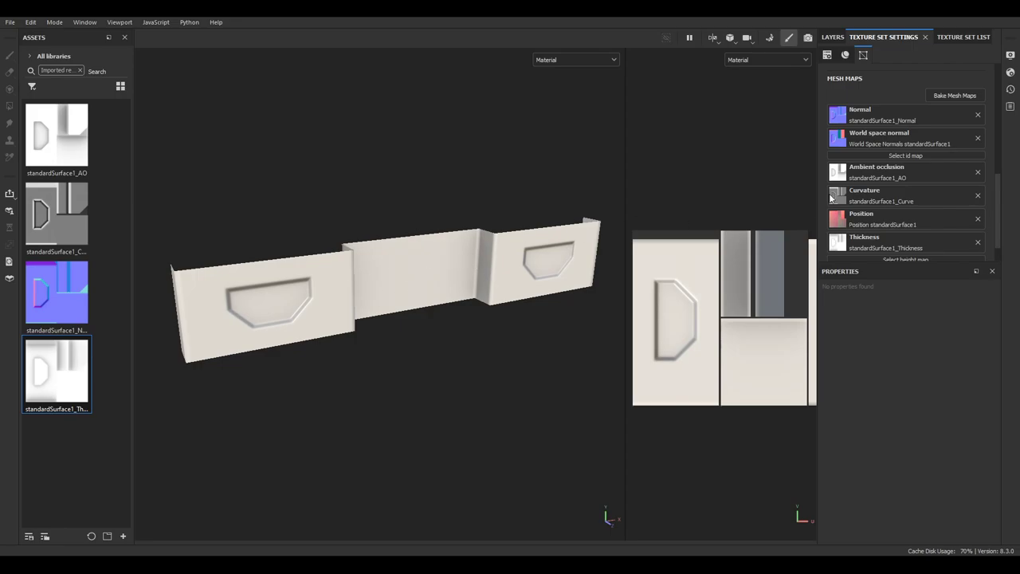
Step: Remove the Curve and Thickness channels from the texture set
scroll(898, 153, up, 2)
scroll(899, 152, up, 4)
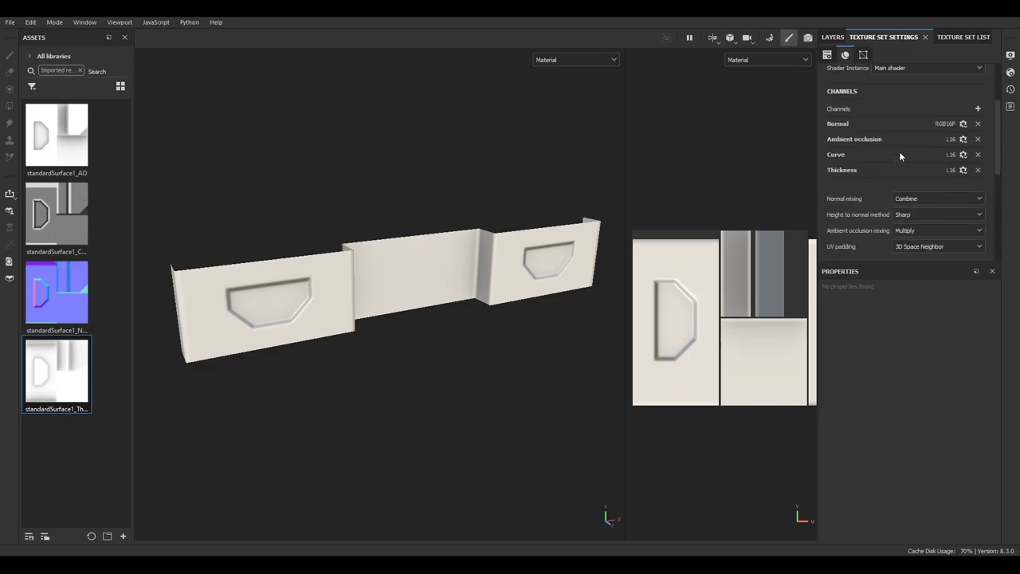
scroll(895, 161, down, 1)
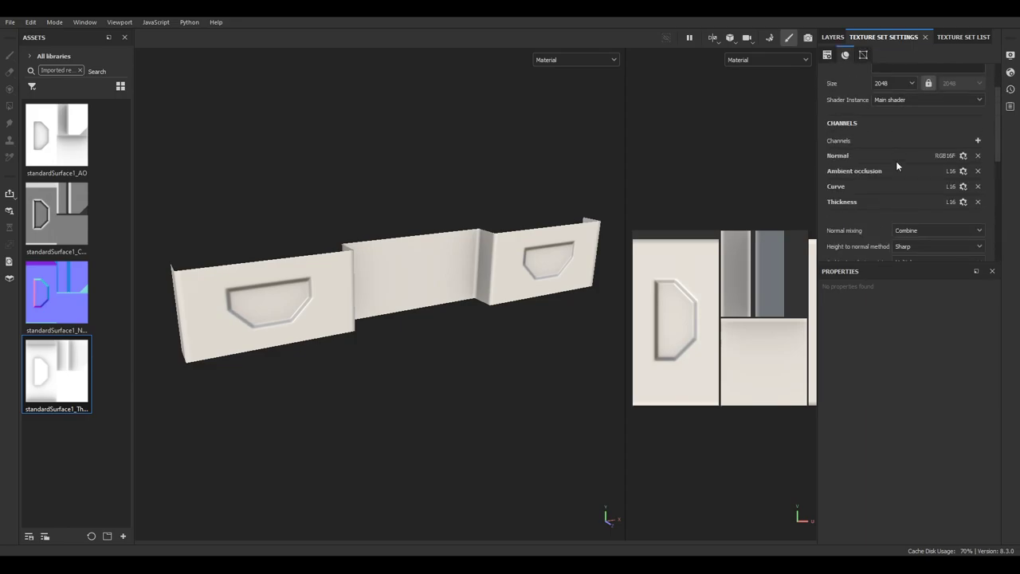
click(979, 186)
click(978, 186)
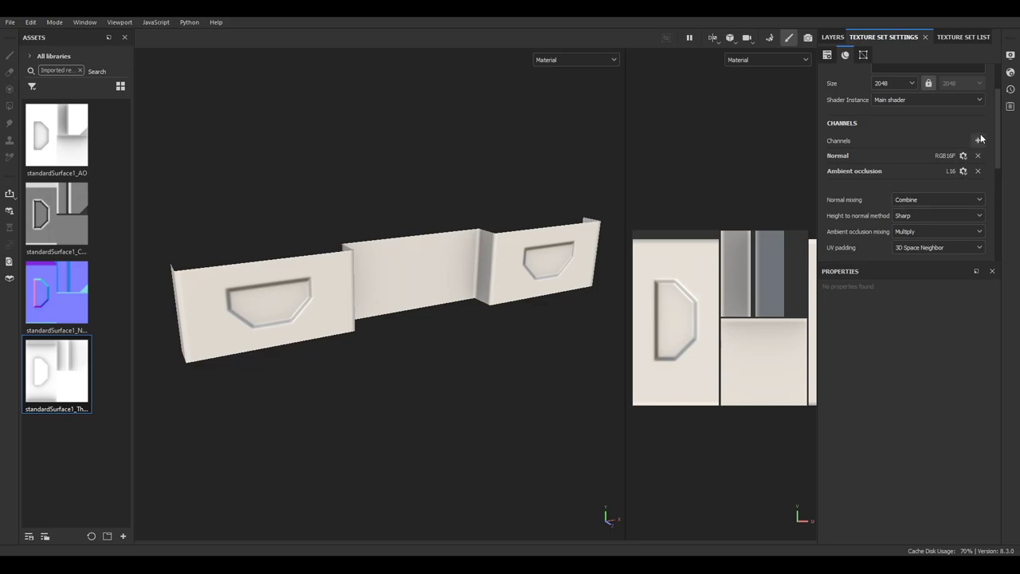
Step: Add Base color, Height, Roughness and Metallic channels to the texture set
click(979, 139)
click(966, 156)
click(976, 141)
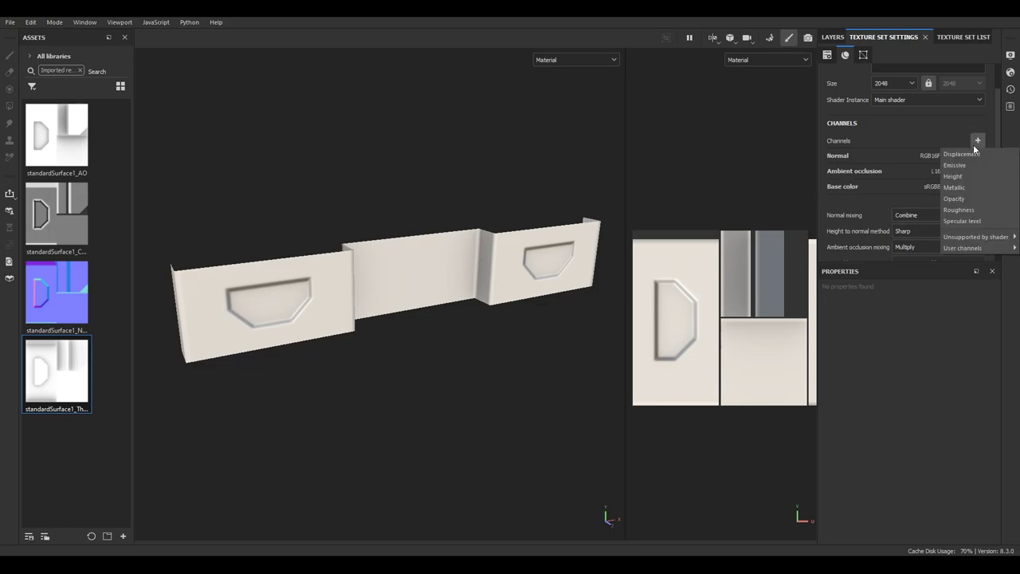
click(965, 175)
click(978, 141)
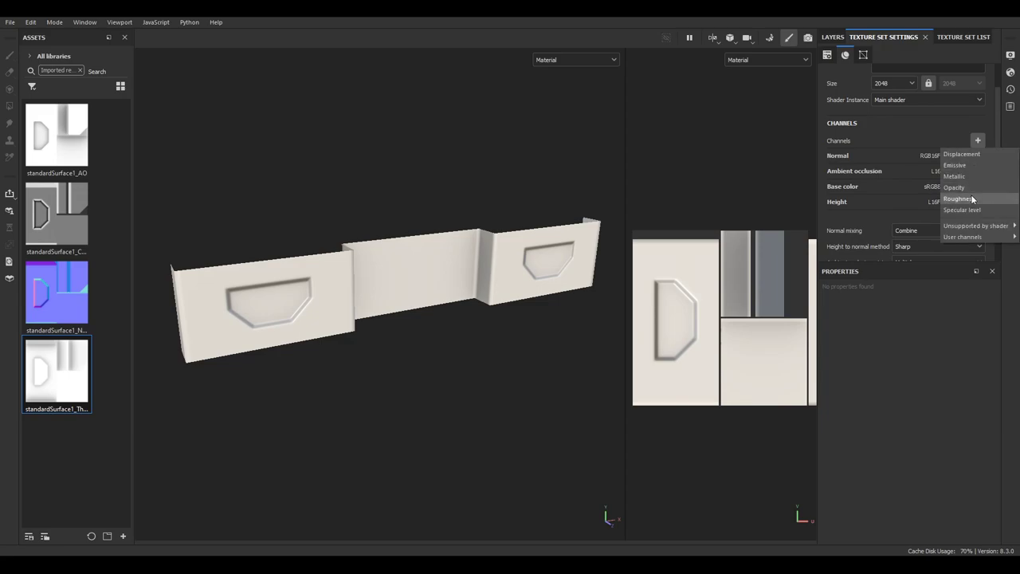
click(970, 198)
click(977, 140)
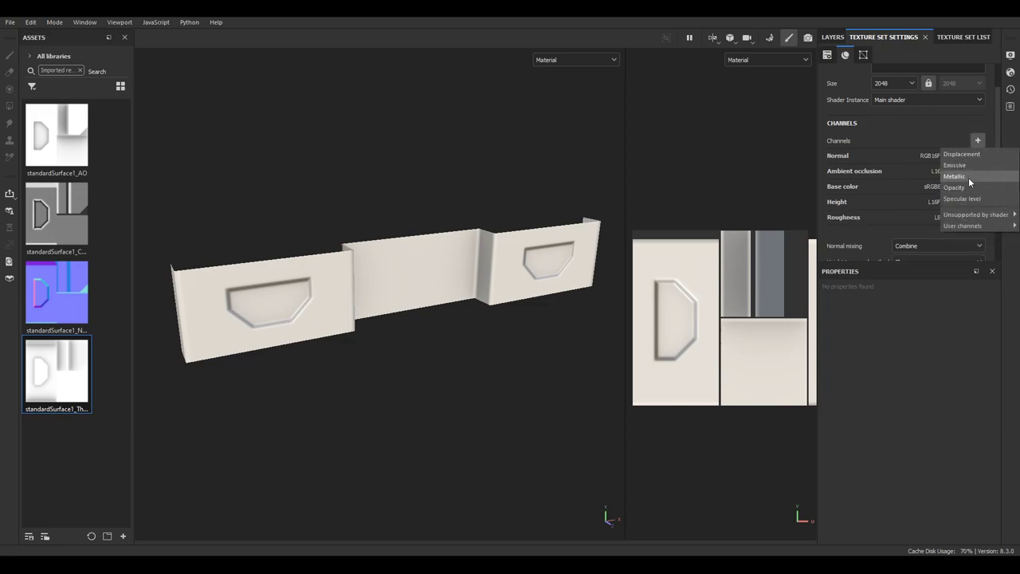
click(968, 177)
key(f)
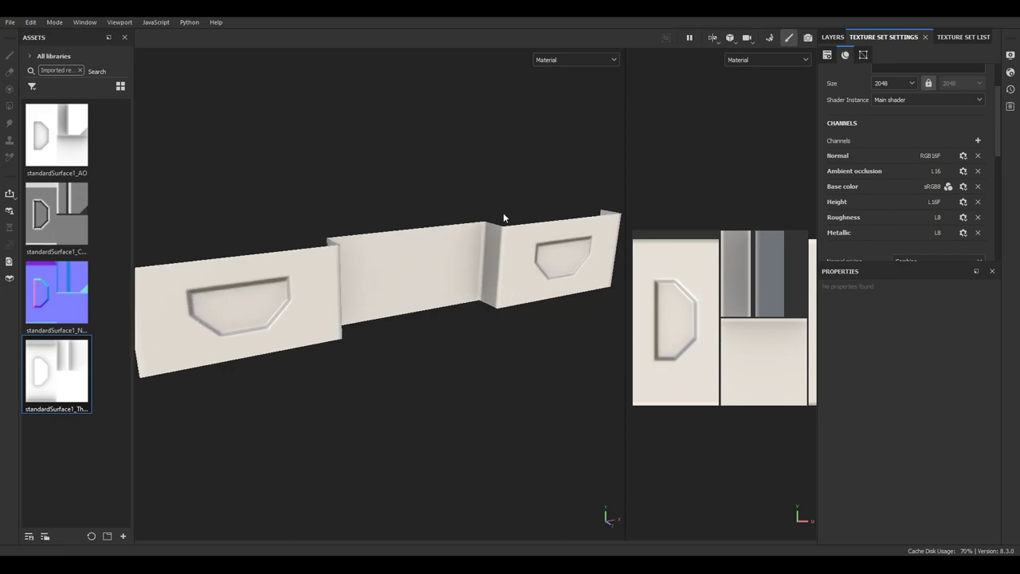
Step: Clear the asset search filter, show only smart materials, and apply Copper Red Bleached to the truck panel
click(832, 36)
click(80, 70)
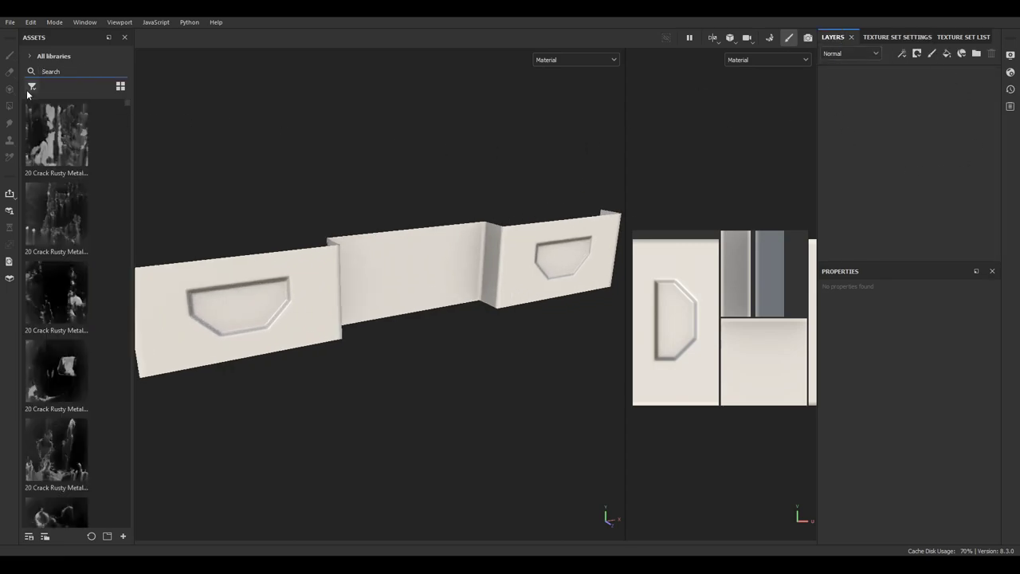
click(32, 55)
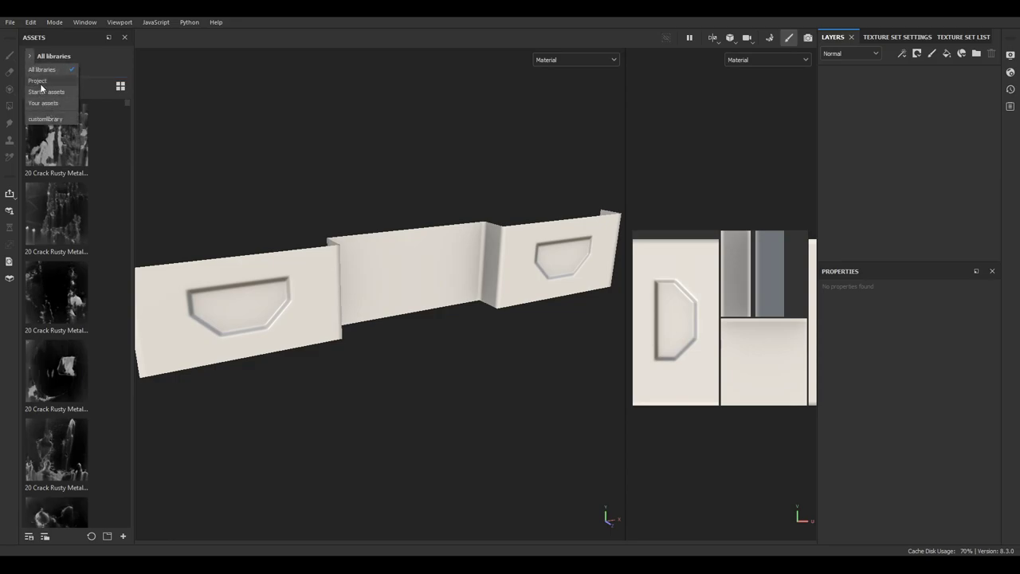
click(32, 86)
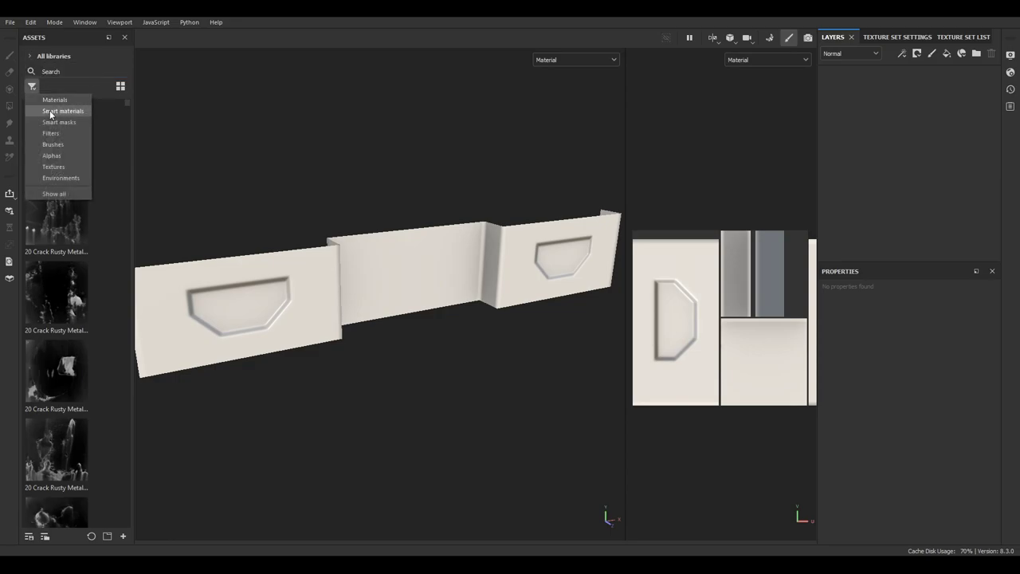
scroll(84, 373, down, 10)
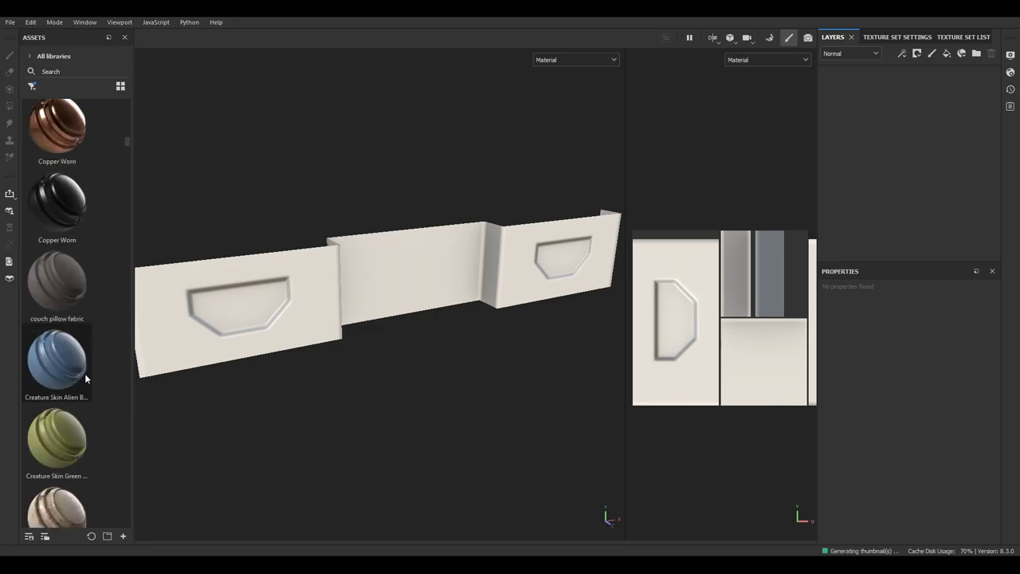
scroll(83, 364, up, 3)
scroll(84, 365, down, 6)
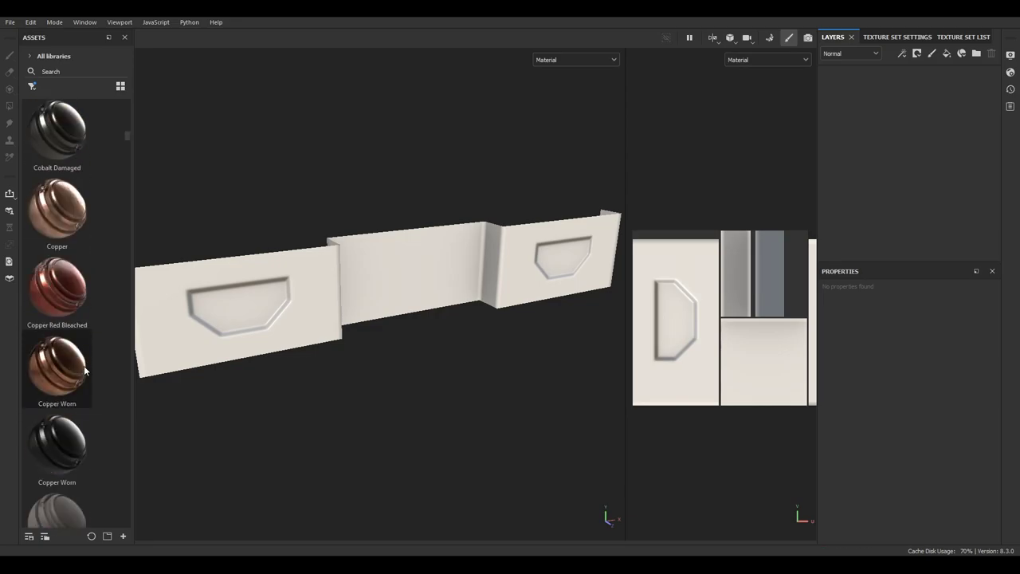
drag(54, 298, 420, 304)
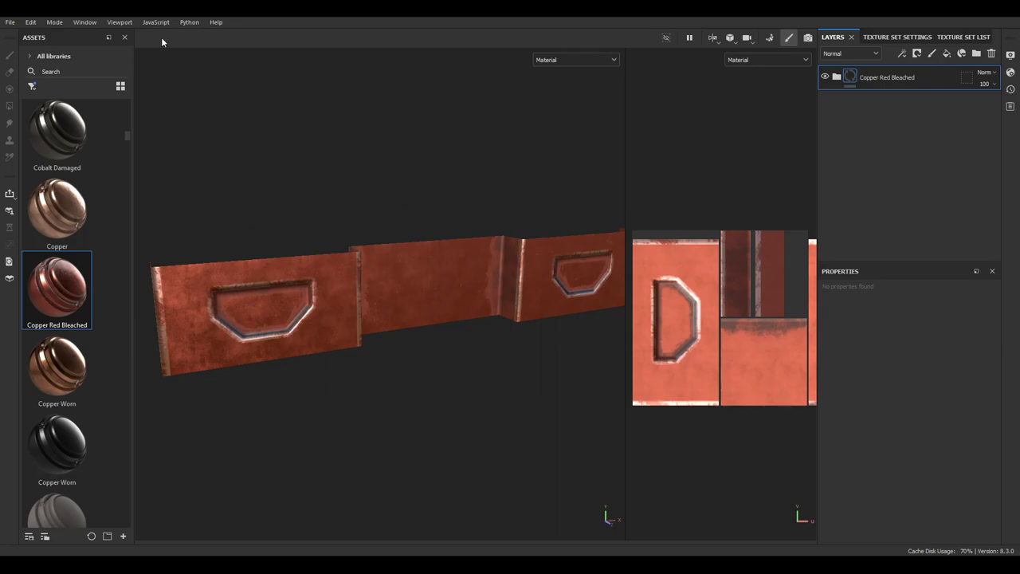
Step: Open the texture export settings and look through the available output templates and their preset definitions
click(10, 21)
click(40, 166)
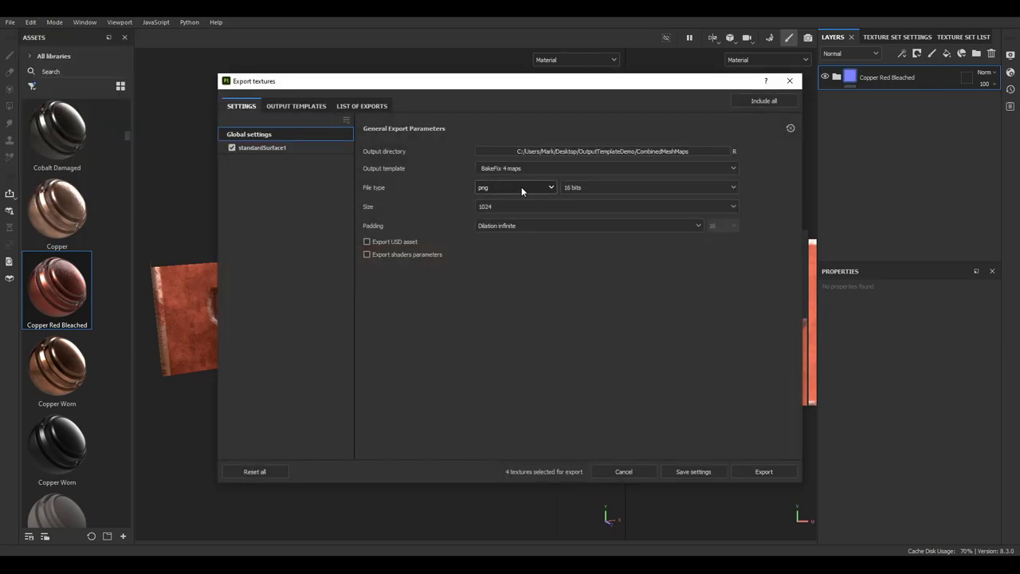
click(524, 169)
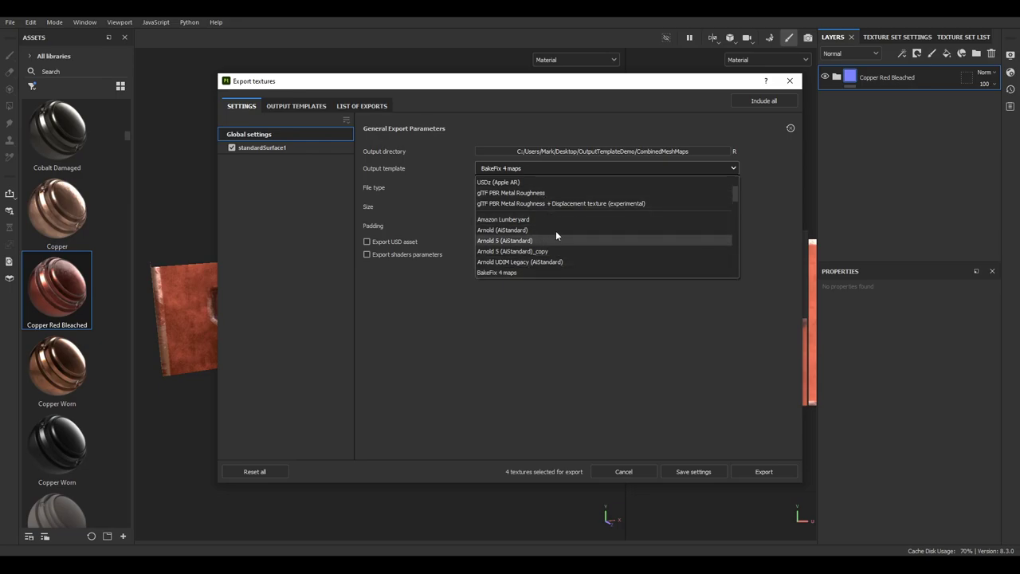
scroll(555, 233, down, 3)
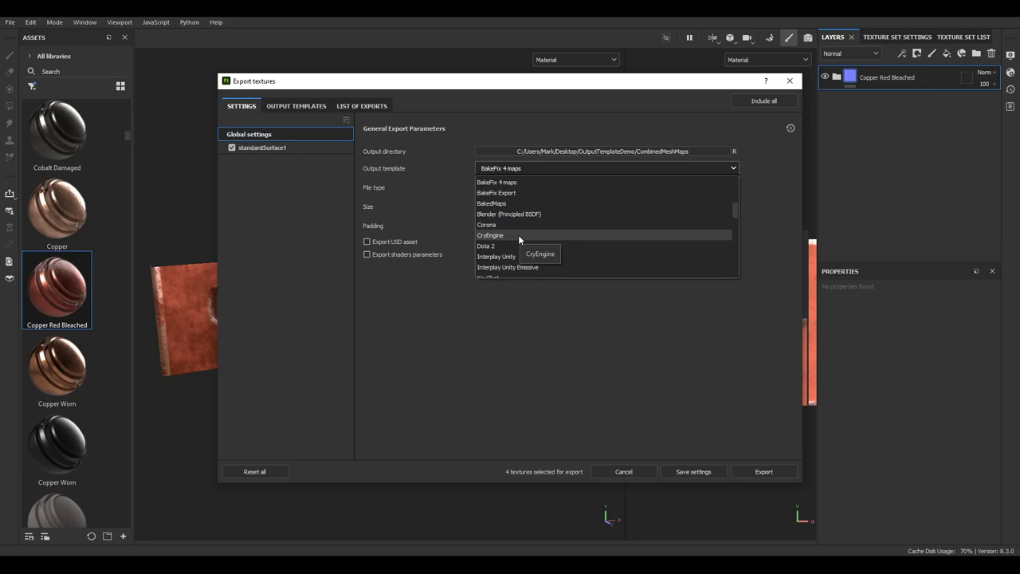
click(428, 187)
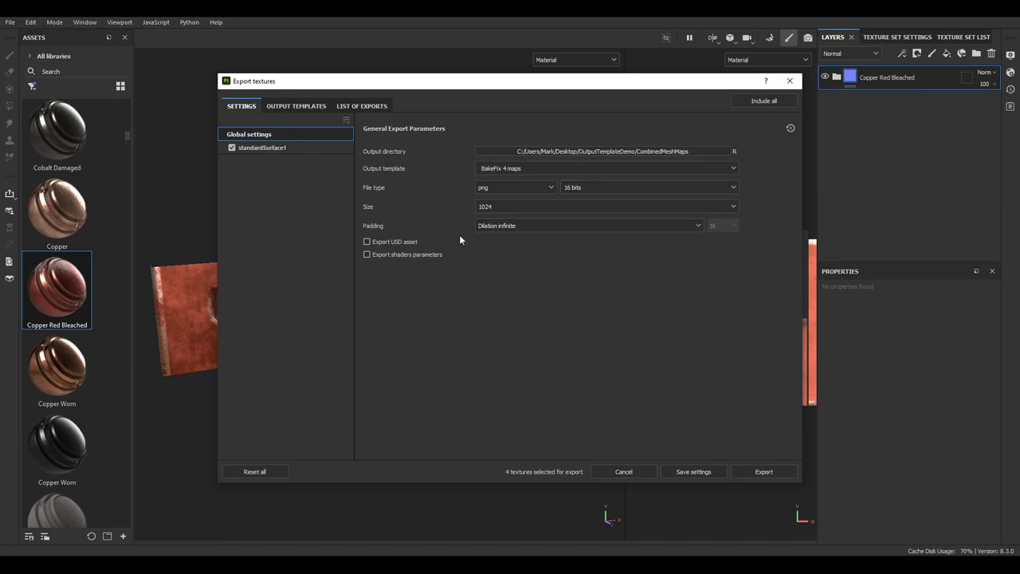
click(307, 103)
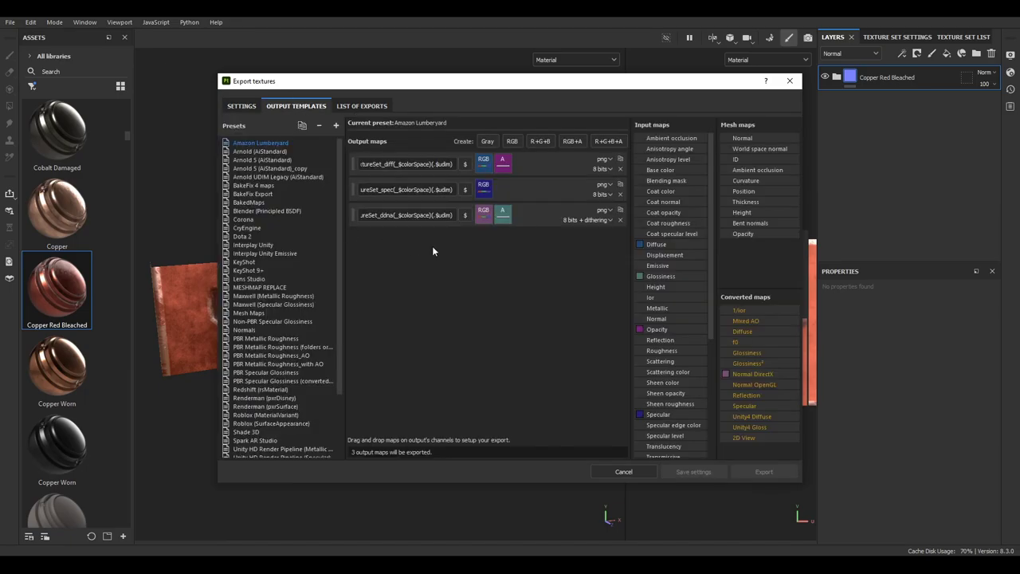
Step: Create a new export preset with a separate-channel R+G+B output map, and assign the mesh map Ambient occlusion's gray channel to its red channel
click(336, 126)
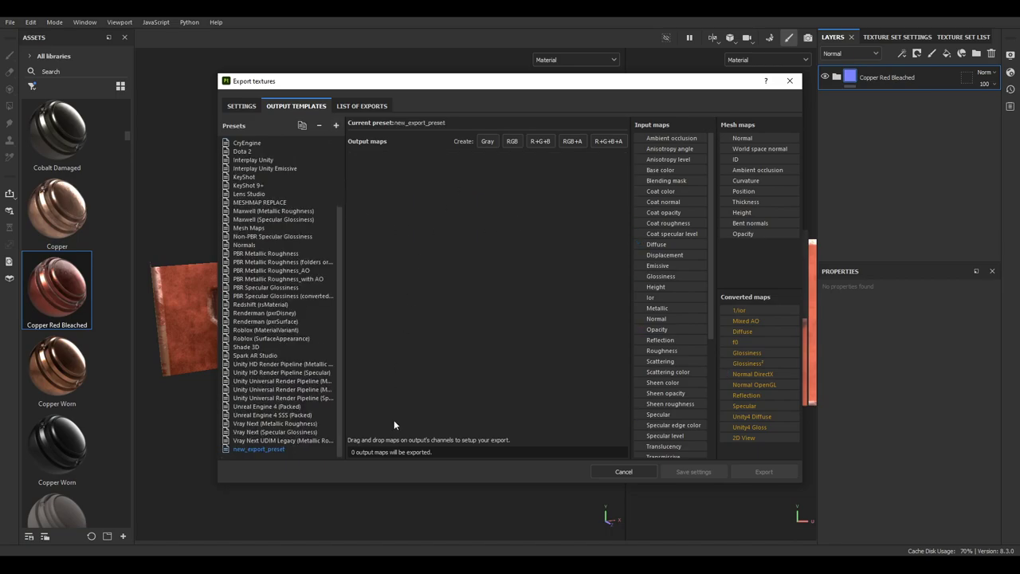
click(538, 140)
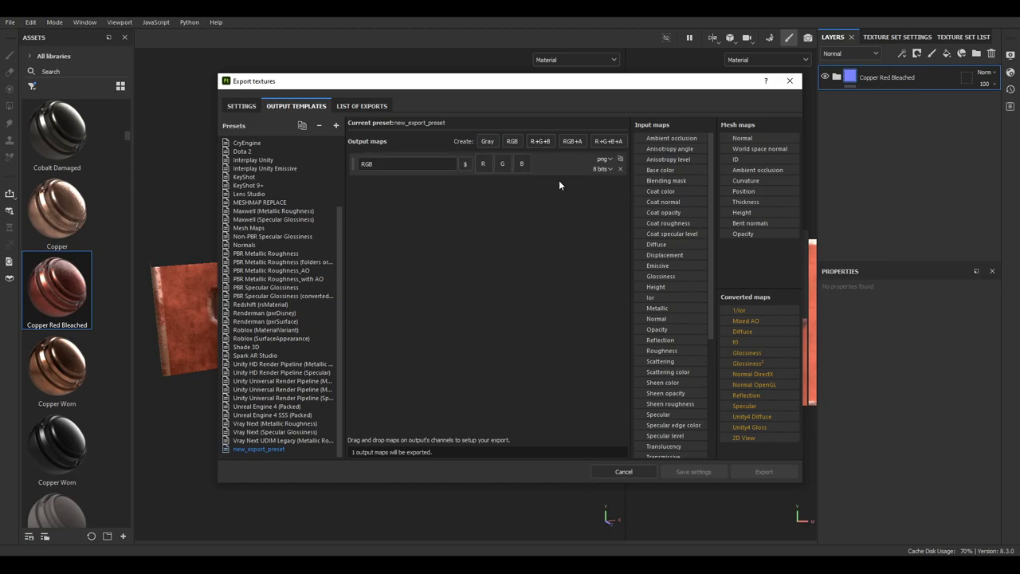
double_click(378, 164)
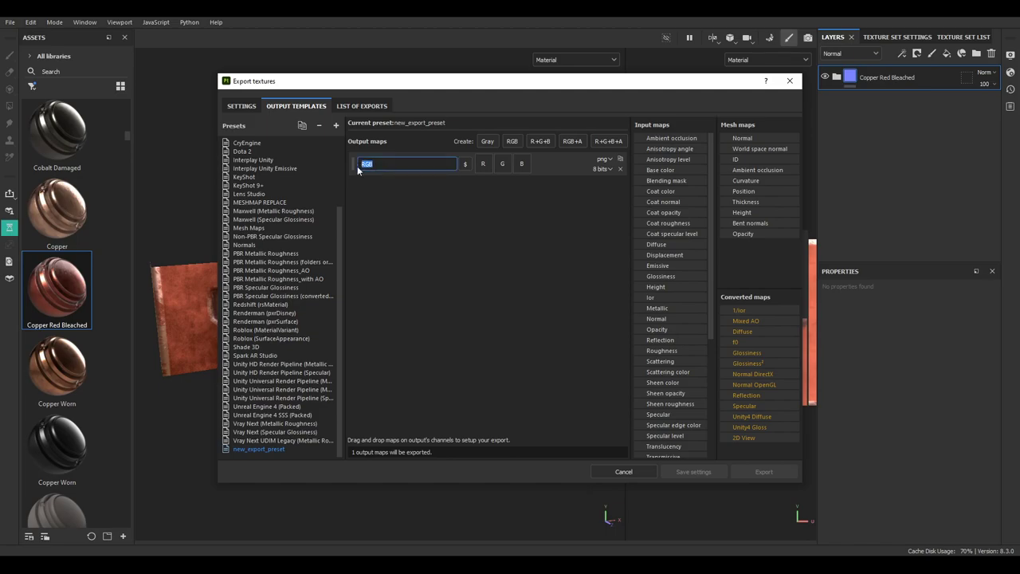
click(546, 166)
drag(671, 138, 674, 160)
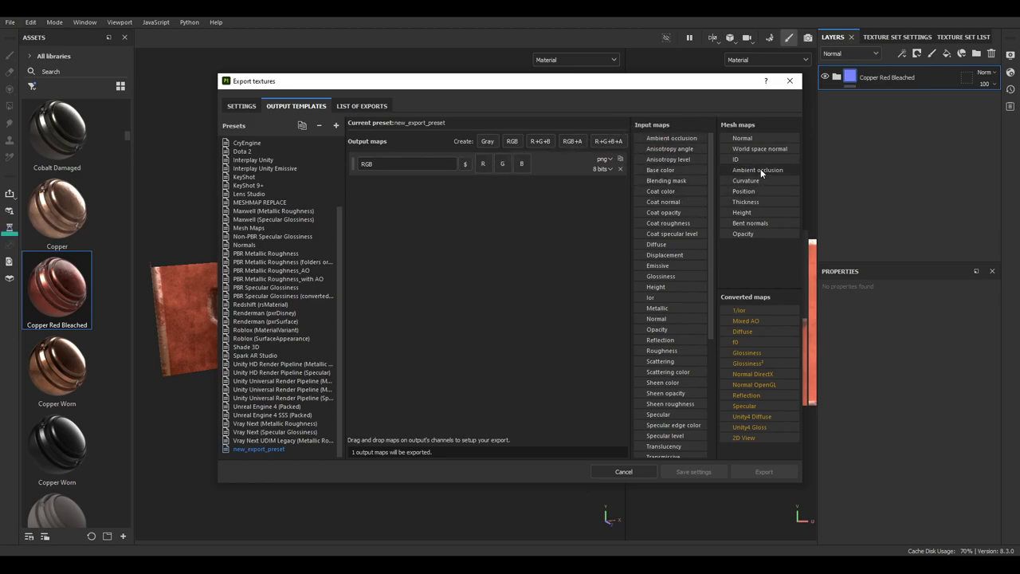
drag(758, 169, 484, 164)
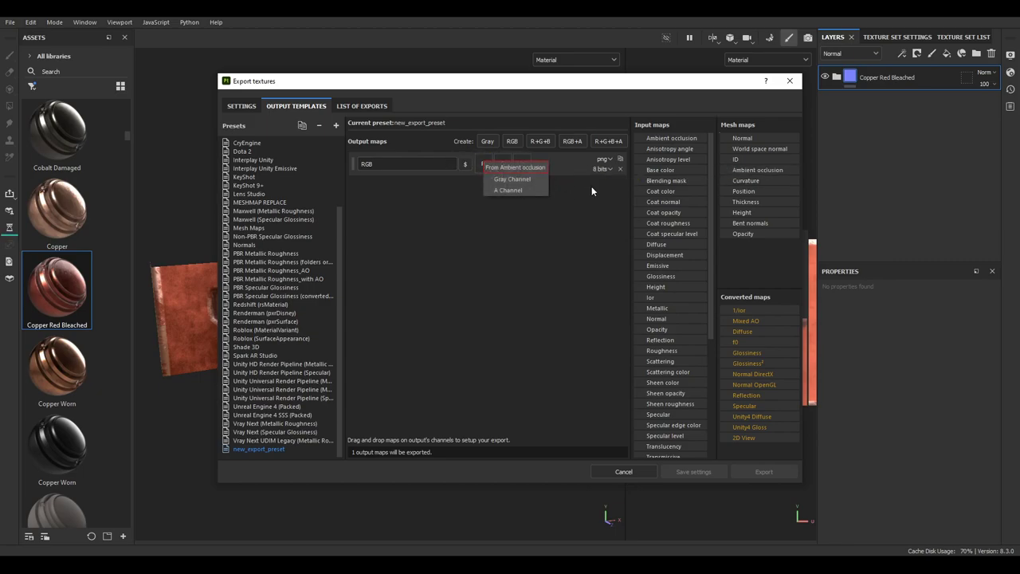
click(512, 178)
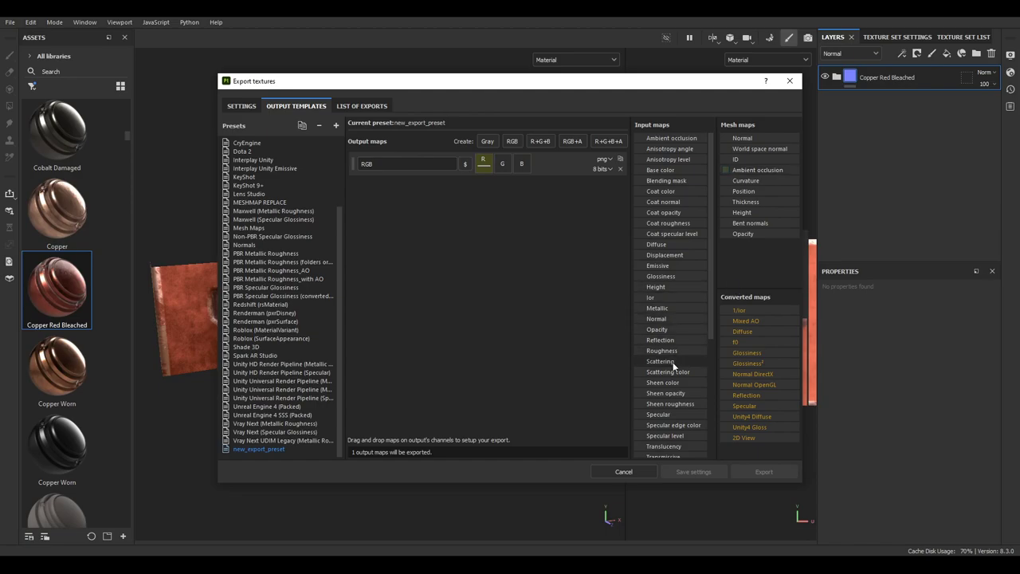
Step: Assign Roughness to the map's blue channel and Metallic to its green channel as gray channels, keeping the bit depth at 8 bits
drag(675, 348, 521, 165)
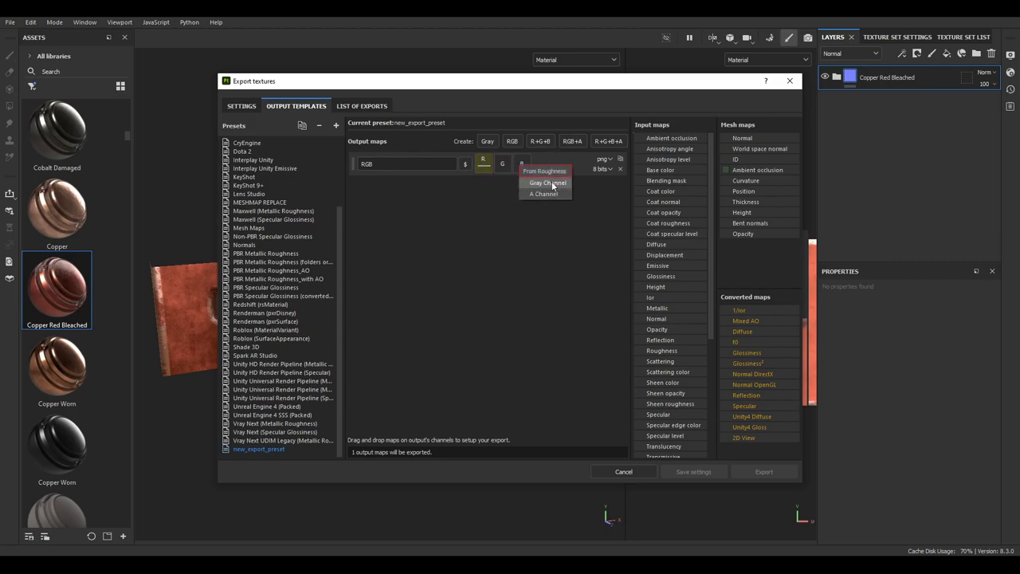
click(550, 183)
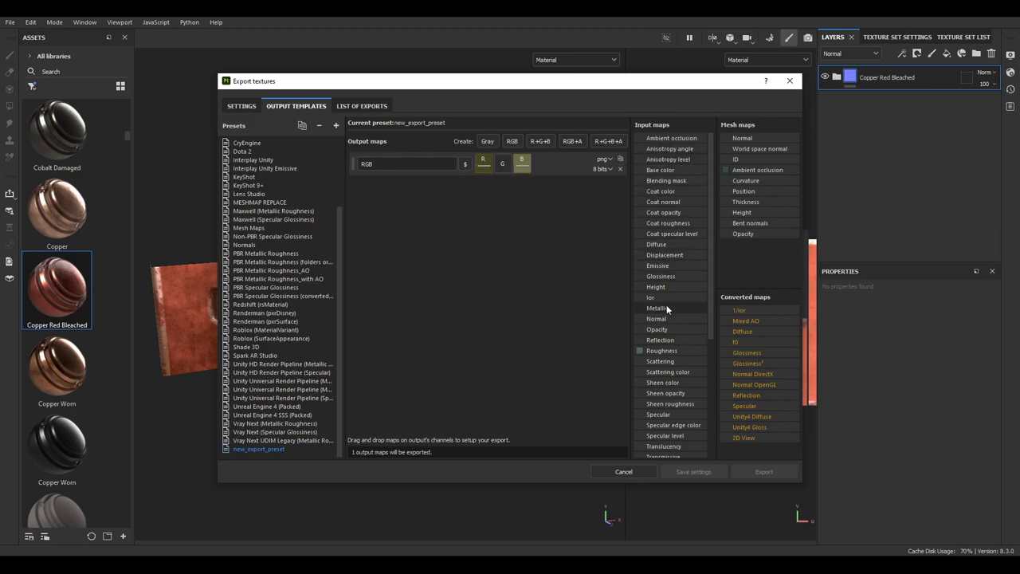
drag(666, 308, 503, 165)
click(527, 181)
click(594, 169)
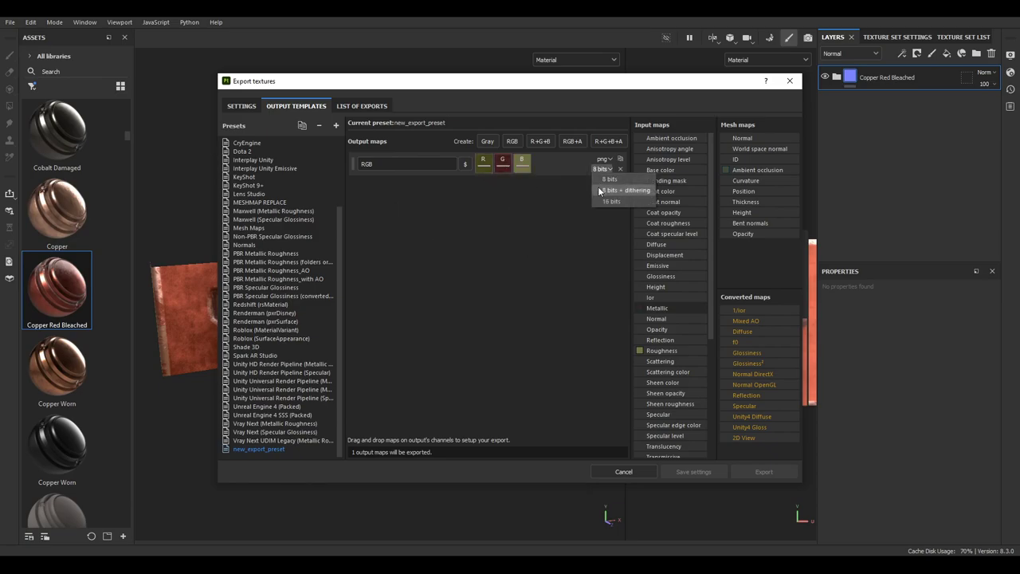
click(593, 177)
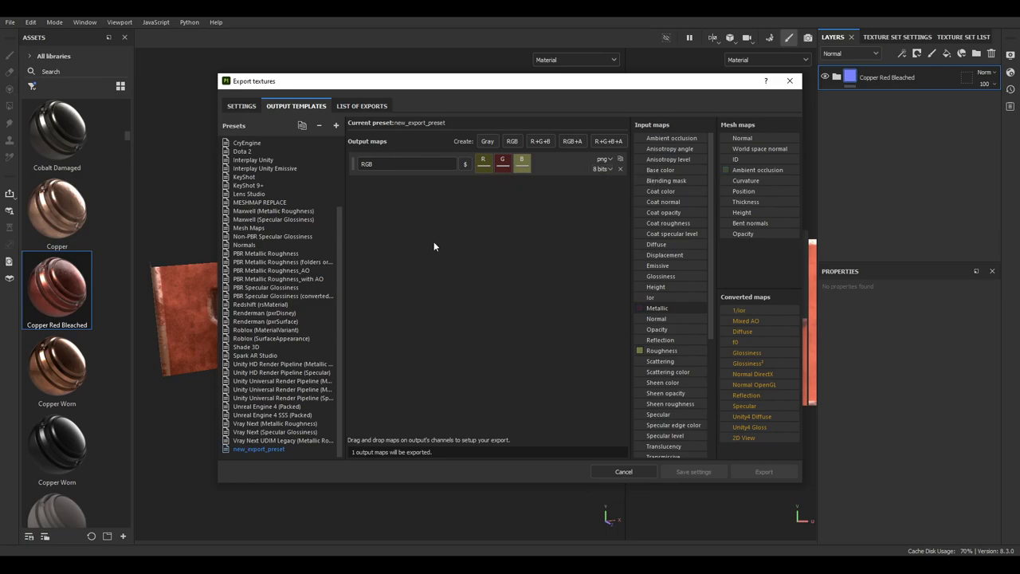
Step: Add an RGB output map and name the first, channel-packed map with the $textureSet_Packed Metal(_$colorSpace)(.$udim) pattern
click(511, 141)
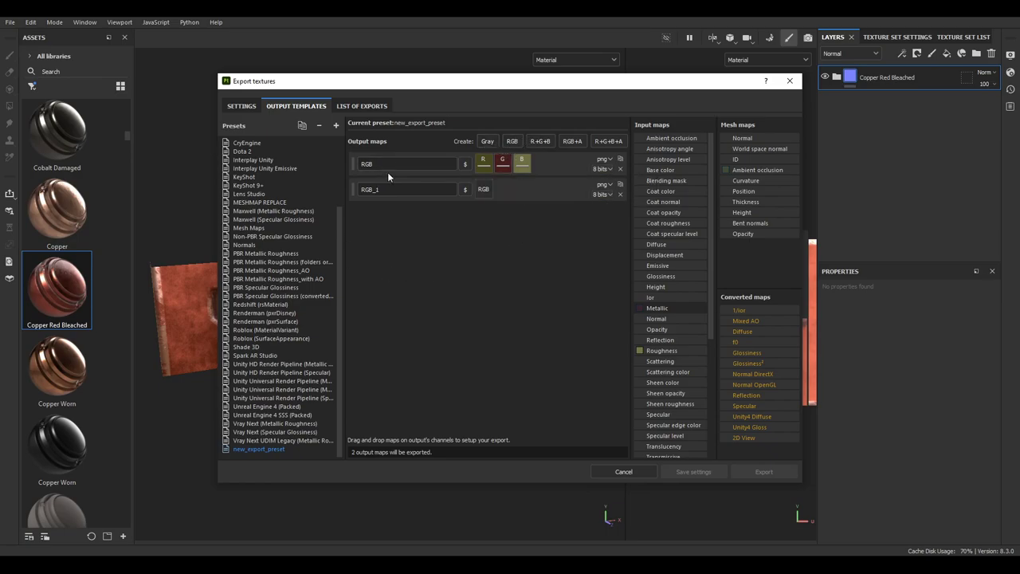
key(ctrl+a)
key(ctrl+v)
drag(393, 164, 375, 164)
text(Packed Metal)
Step: Name the second output map $textureSet_BaseColorl(_$colorSpace)(.$udim) and assign Base color to its RGB channels
click(419, 192)
key(ctrl+a)
text($textureSet_Normal(_$colorSpace)(.$udim))
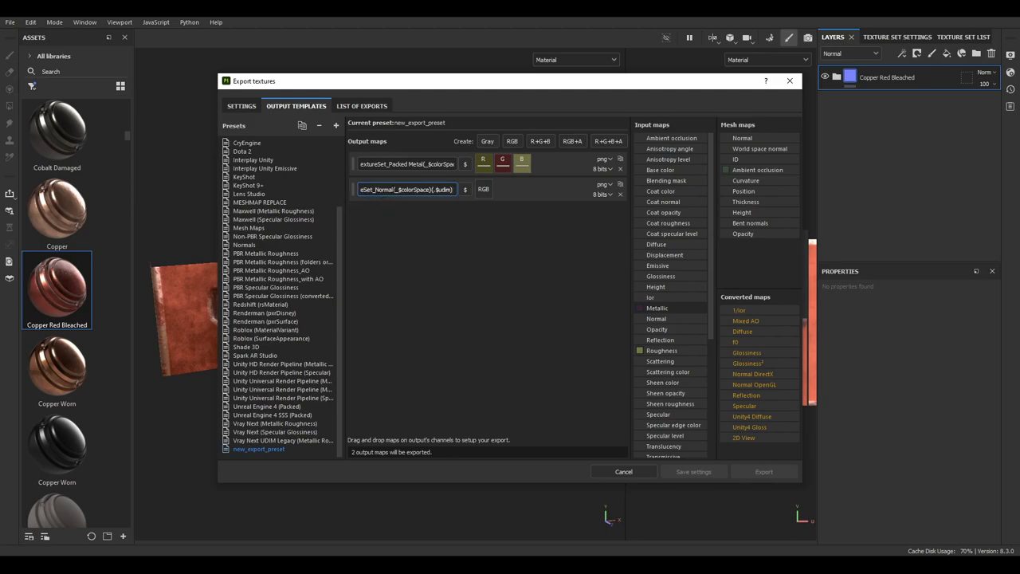
drag(393, 189, 375, 189)
text(BaseColor)
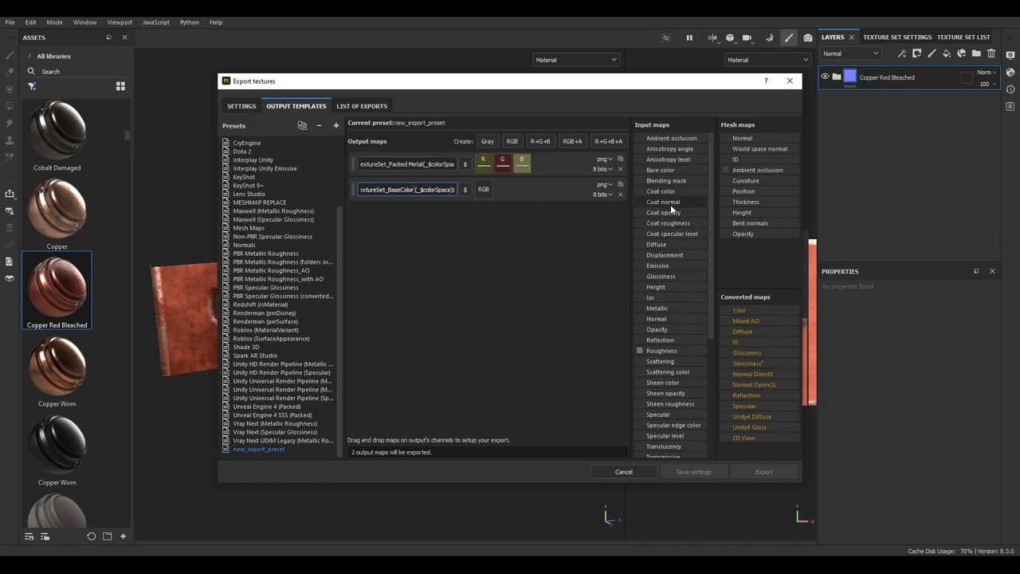
drag(659, 170, 486, 186)
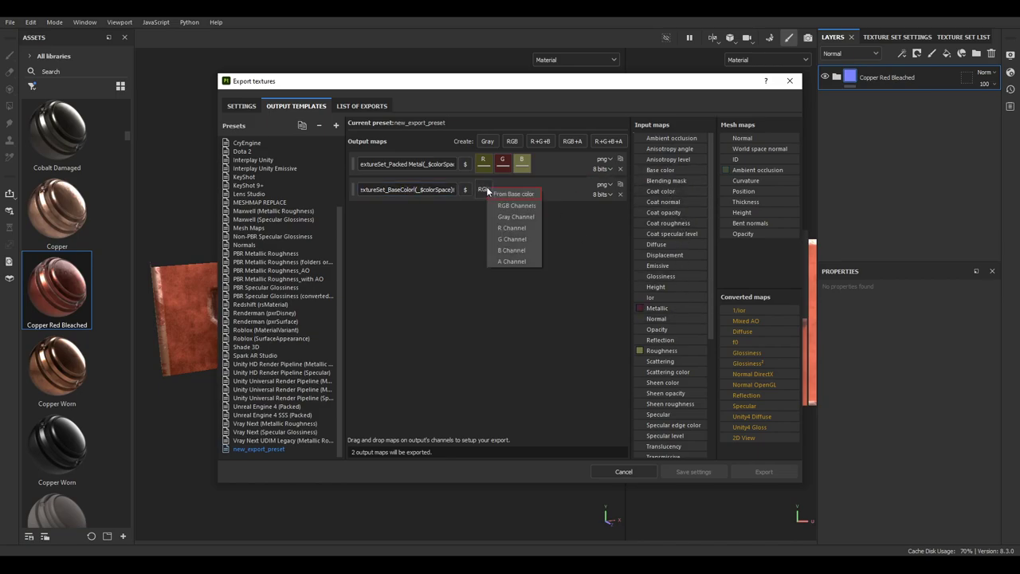
click(529, 204)
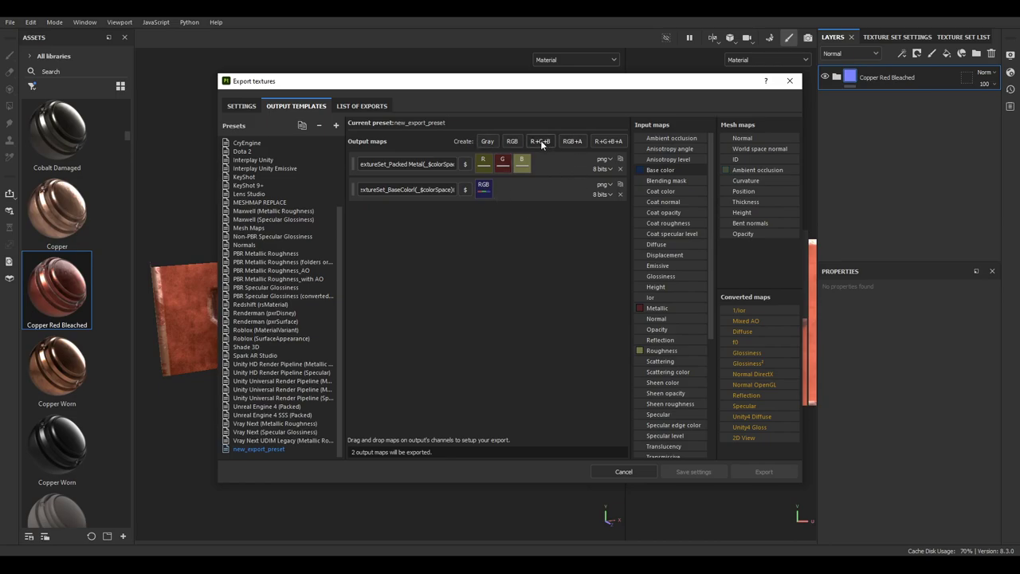
Step: Add a third RGB output map named $textureSet_Normal(_$colorSpace)(.$udim) and assign the converted Normal DirectX map to its RGB channels
click(512, 141)
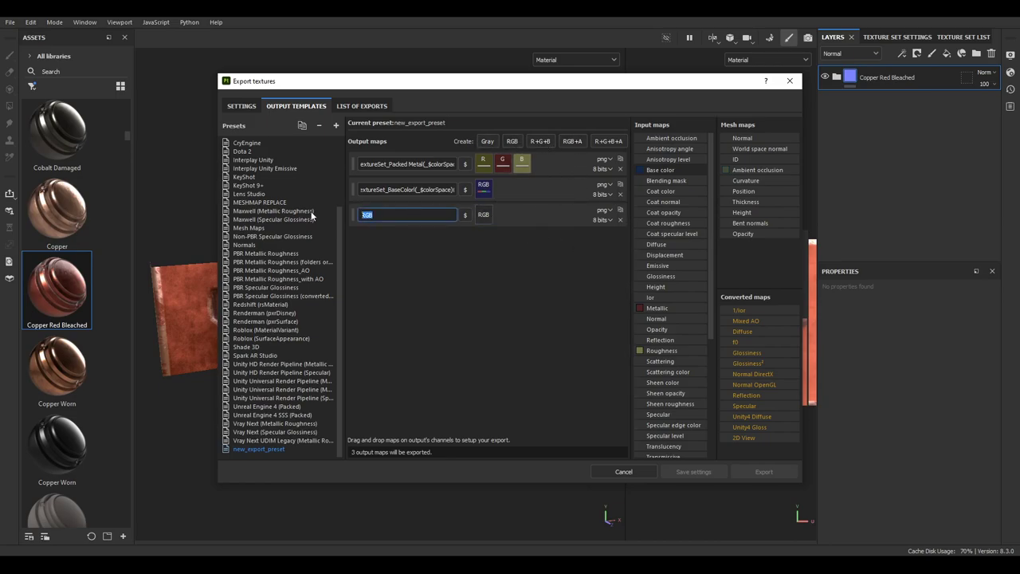
text(Normal)
key(ctrl+a)
text($textureSet_Normal($colorSpace)(.$udim))
key(Return)
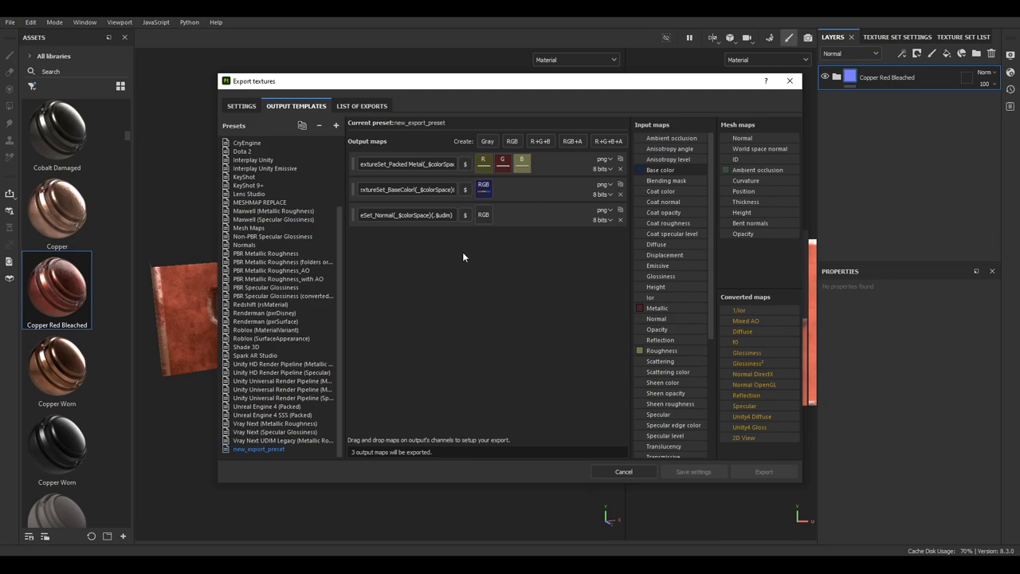
drag(763, 374, 483, 215)
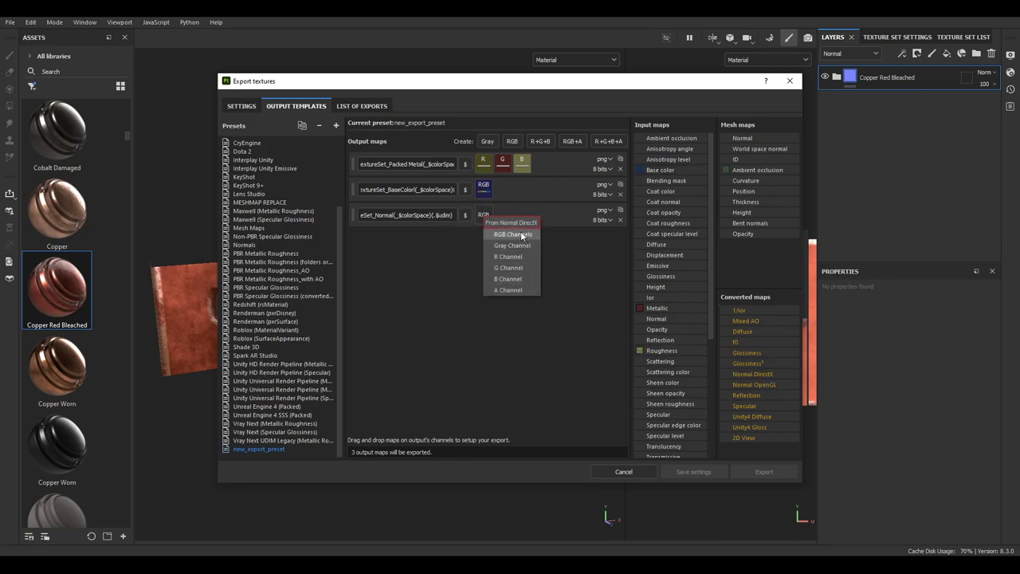
click(496, 230)
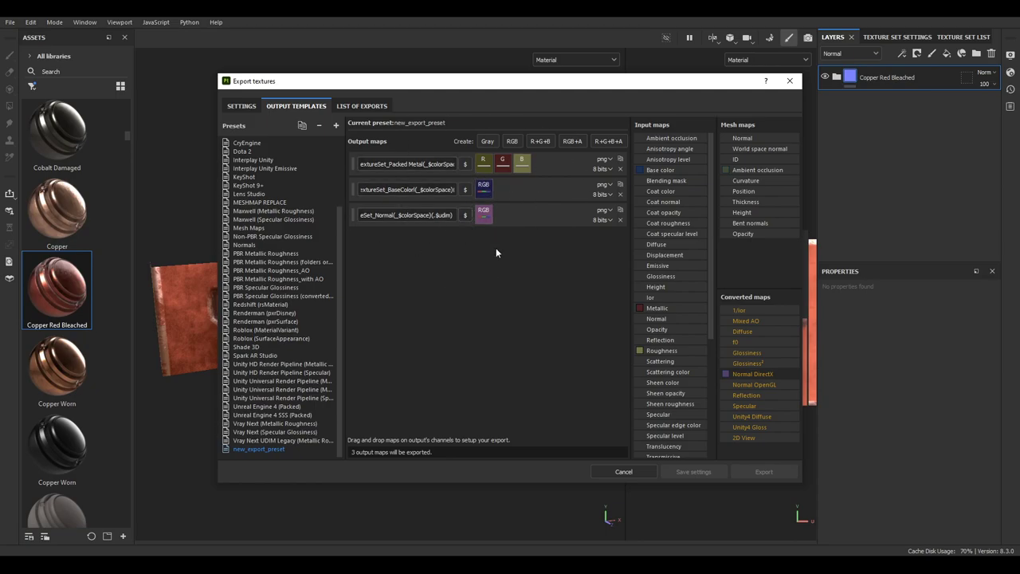
click(601, 220)
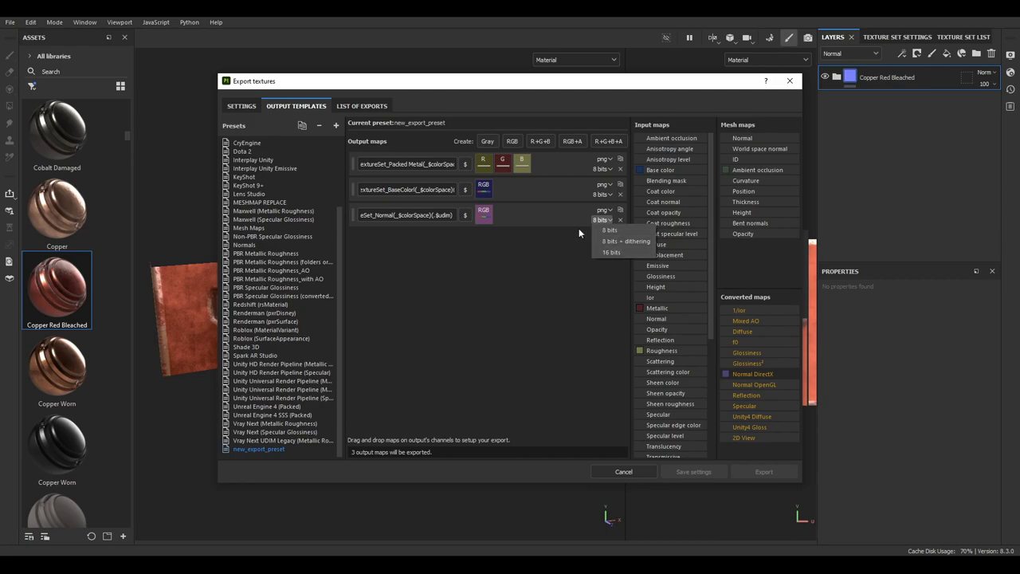
click(561, 252)
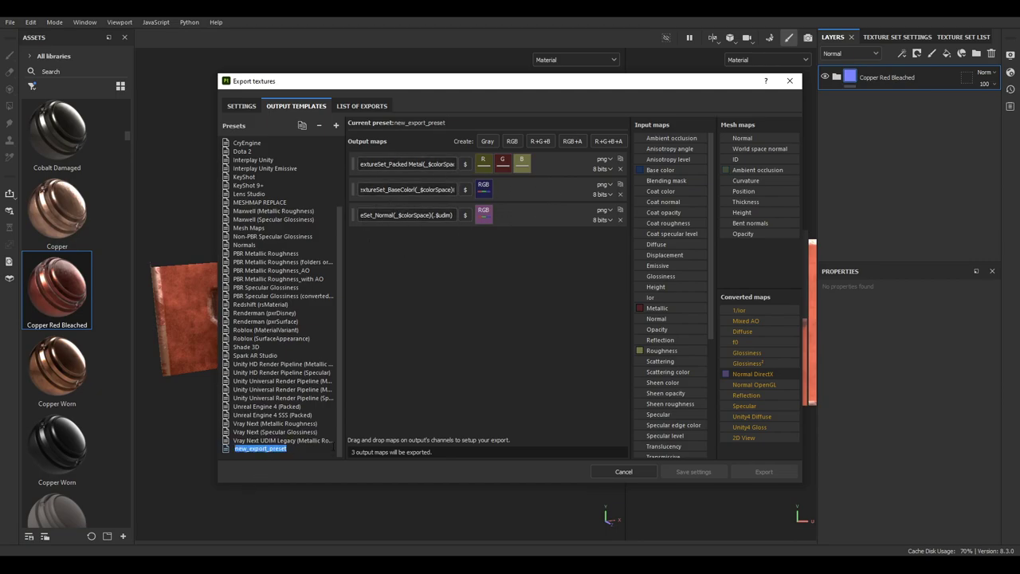
Step: Rename the new export preset as packedMetallic
text(packed)
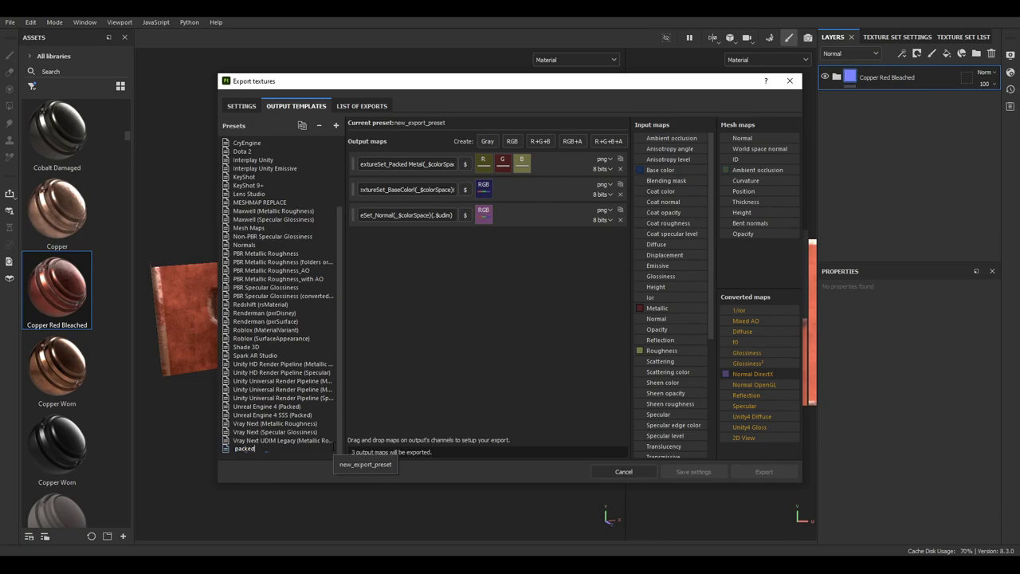
text(Metallic)
key(Return)
Step: Choose packedMetallic as the output template in the export settings, export the textures and open the output directory
click(250, 109)
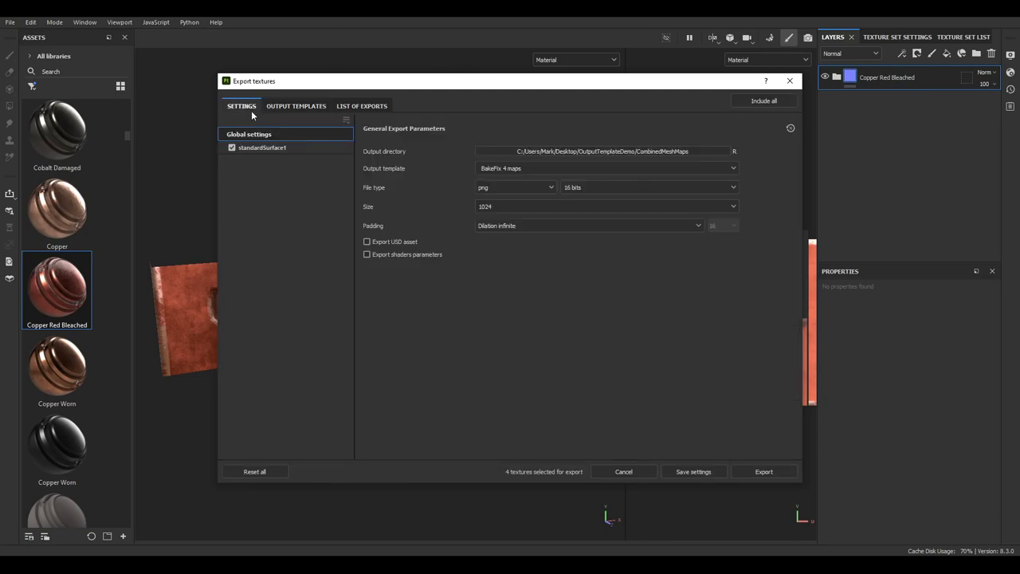
click(612, 168)
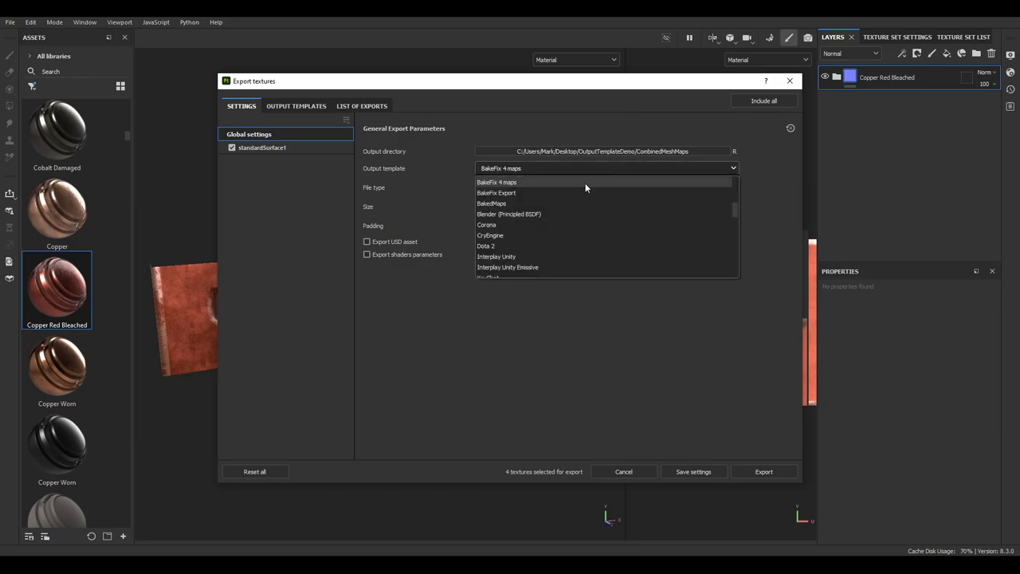
scroll(568, 262, down, 5)
click(538, 266)
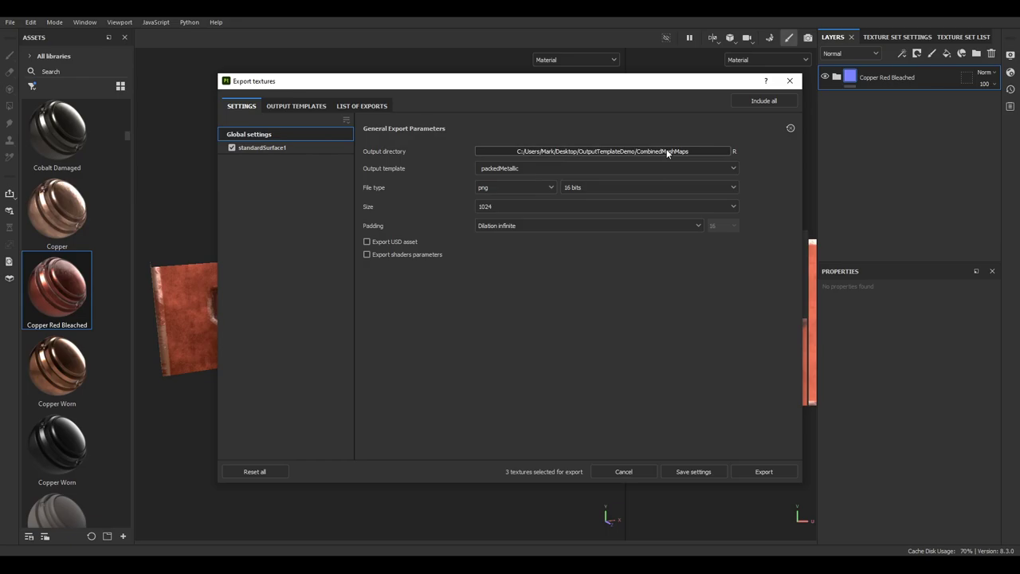
click(763, 471)
click(753, 102)
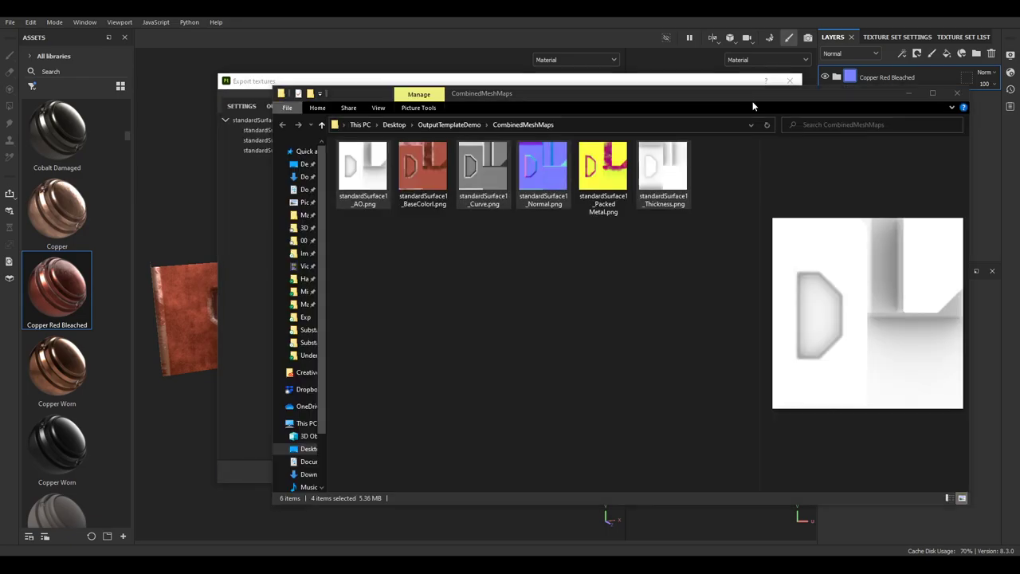
Step: Open the exported standardSurface1_Packed Metal.png in Photoshop and inspect its red, green and blue channels individually
click(612, 204)
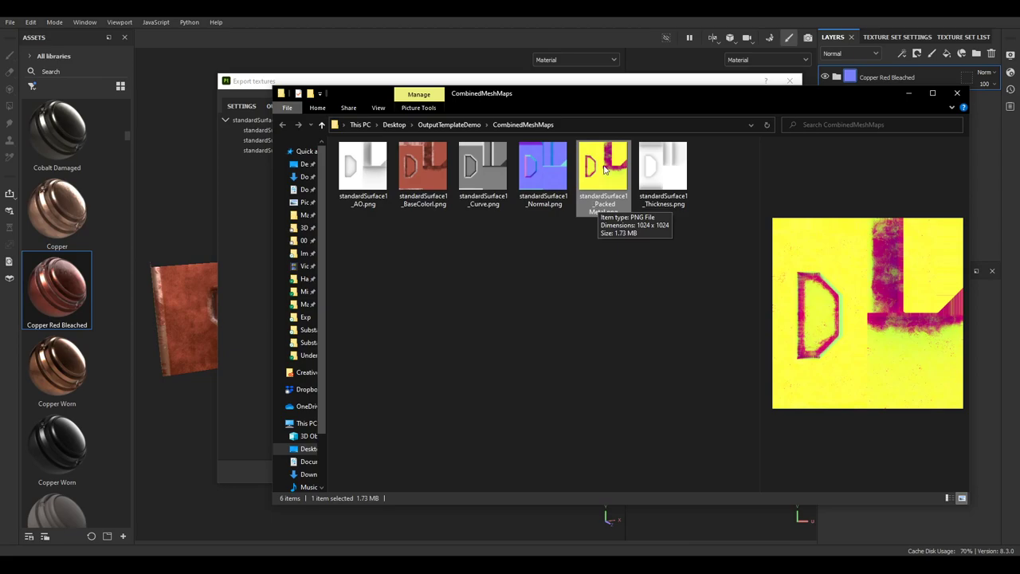
drag(596, 186, 744, 121)
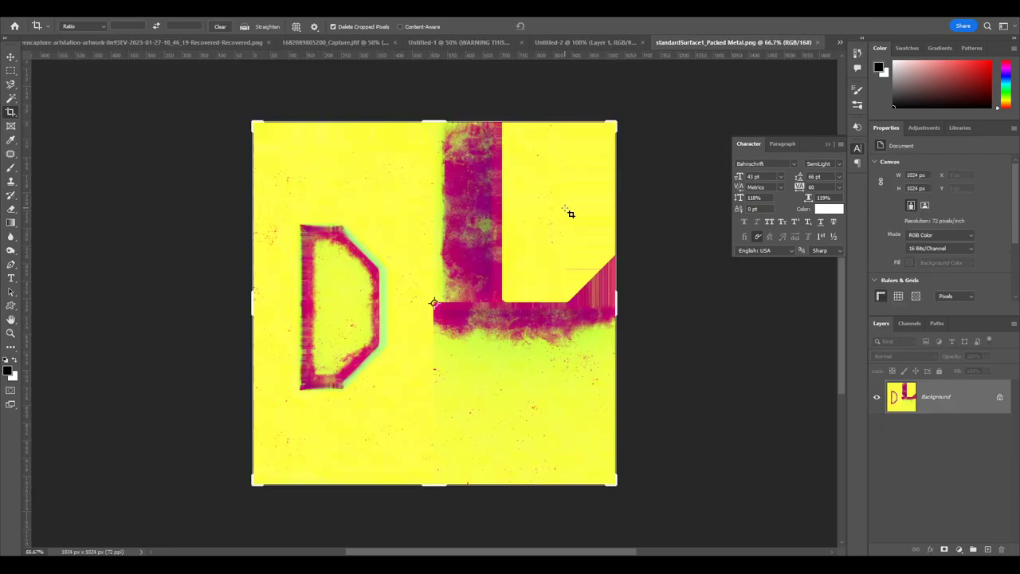
click(907, 324)
click(924, 365)
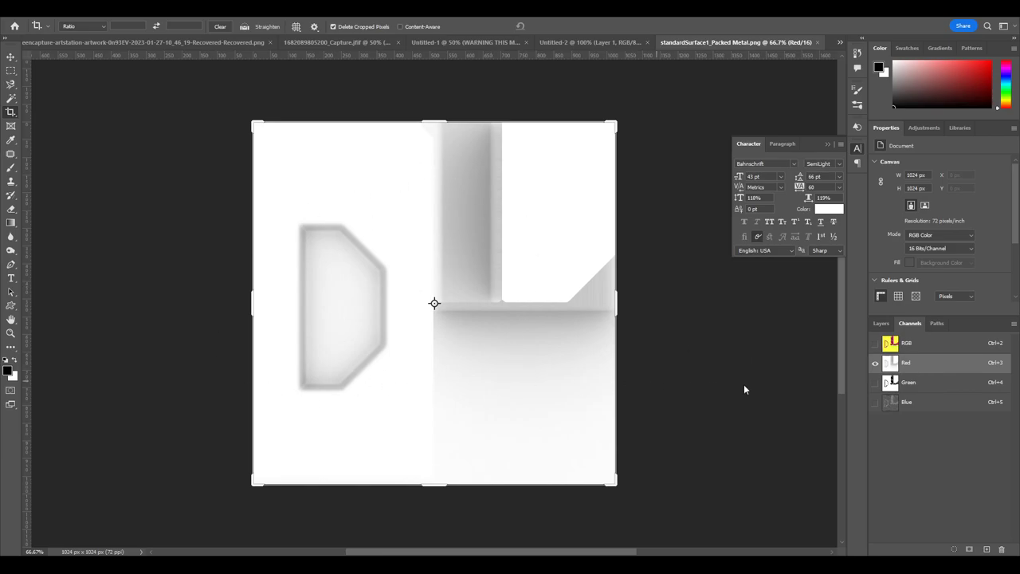
click(924, 384)
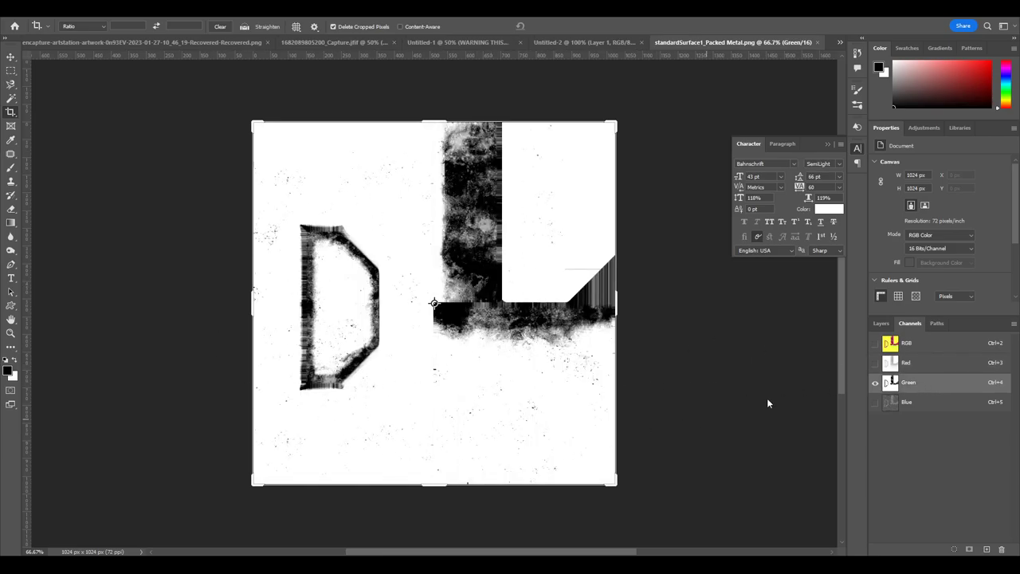
click(939, 408)
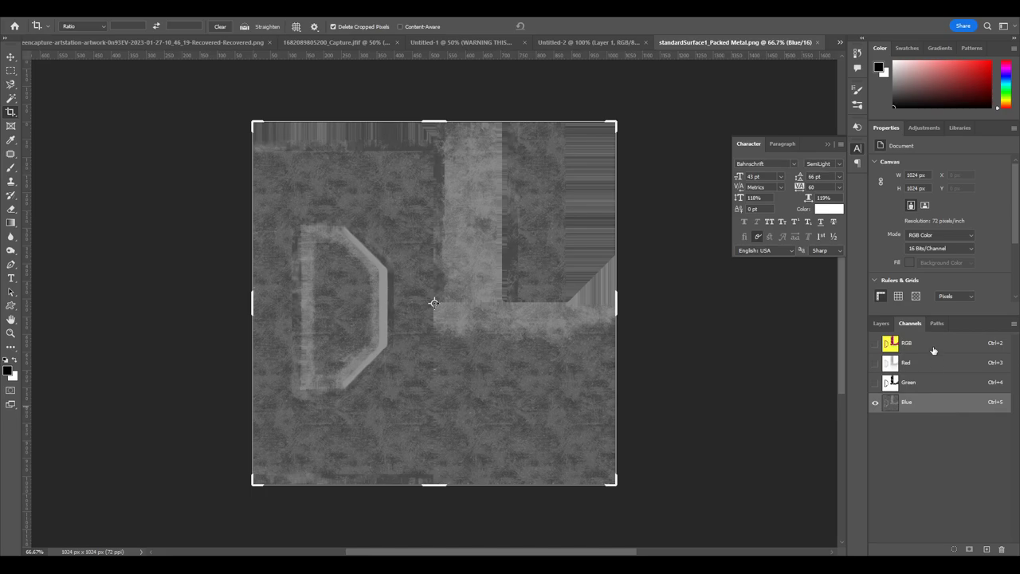
click(917, 387)
click(930, 404)
click(936, 344)
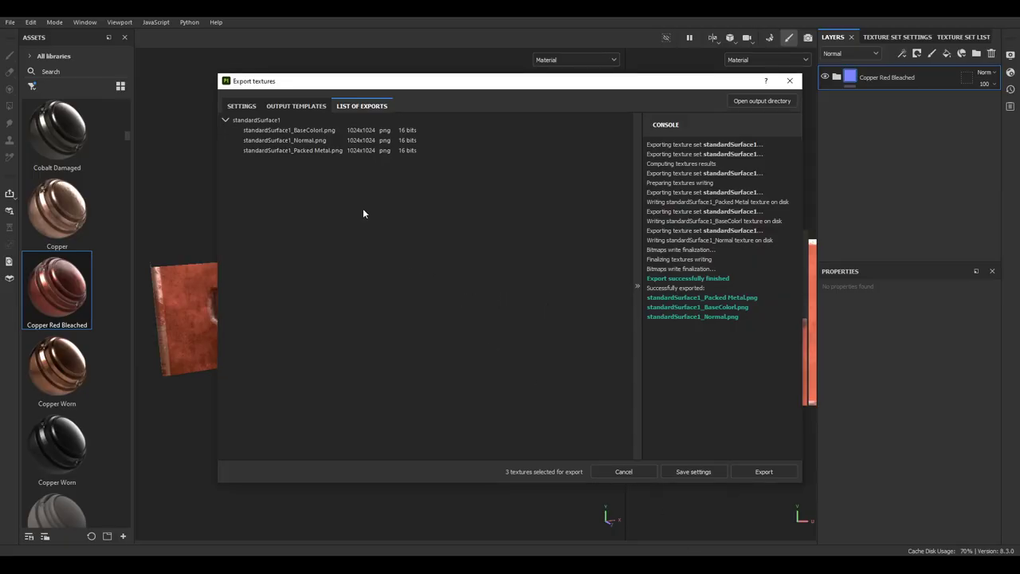
Step: Switch back to Substance Painter, remove the packedMetallic preset from the output templates and close the export window without exporting
click(242, 106)
click(309, 108)
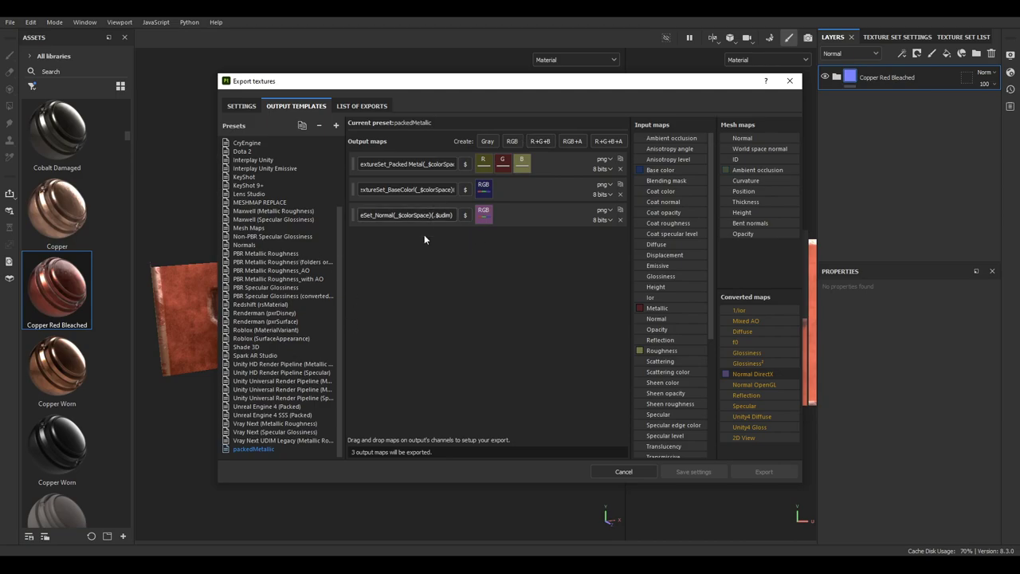
right_click(272, 450)
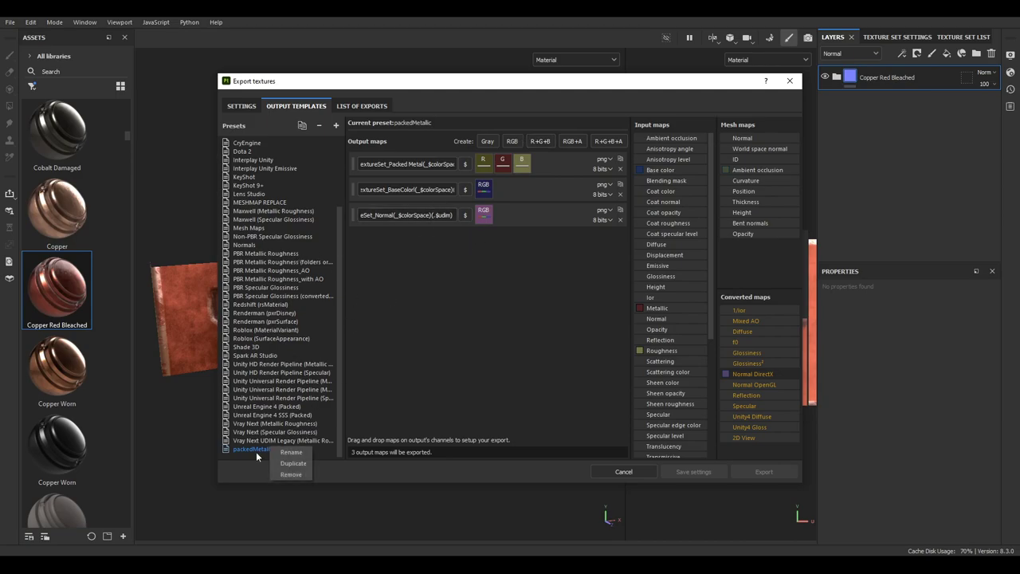
click(288, 474)
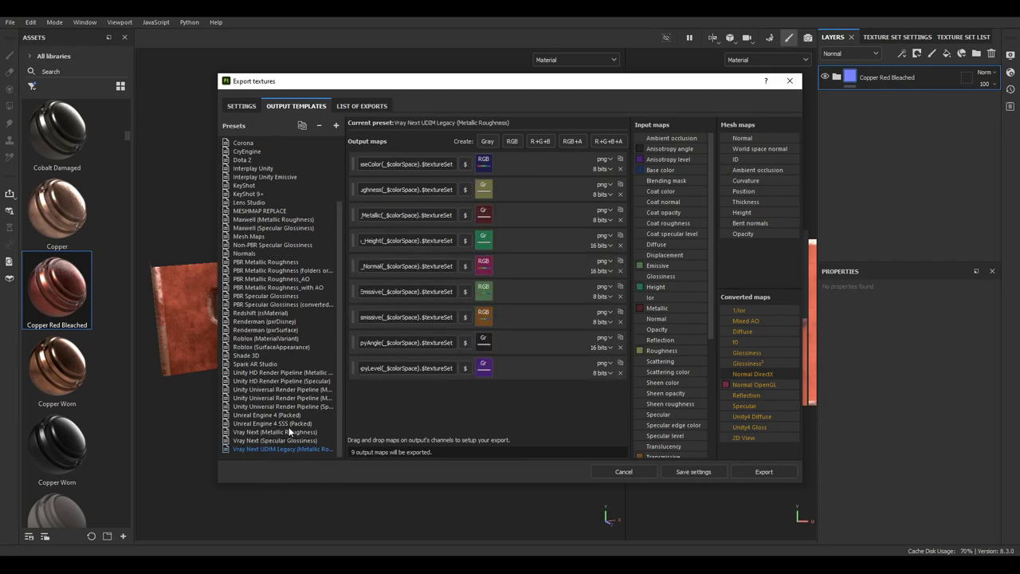
scroll(294, 360, up, 2)
scroll(298, 358, down, 2)
click(624, 471)
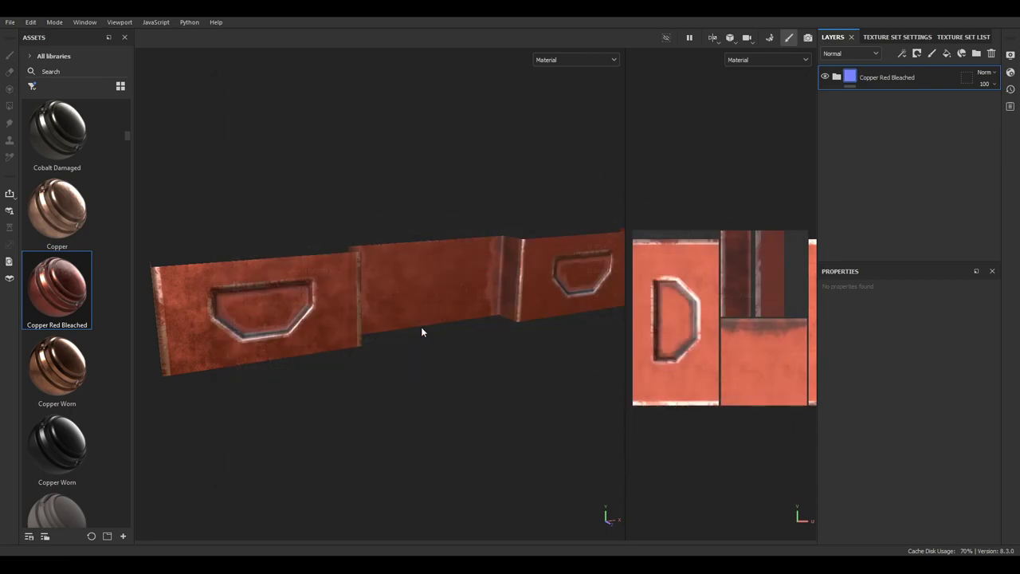
alt+drag(396, 356, 423, 331)
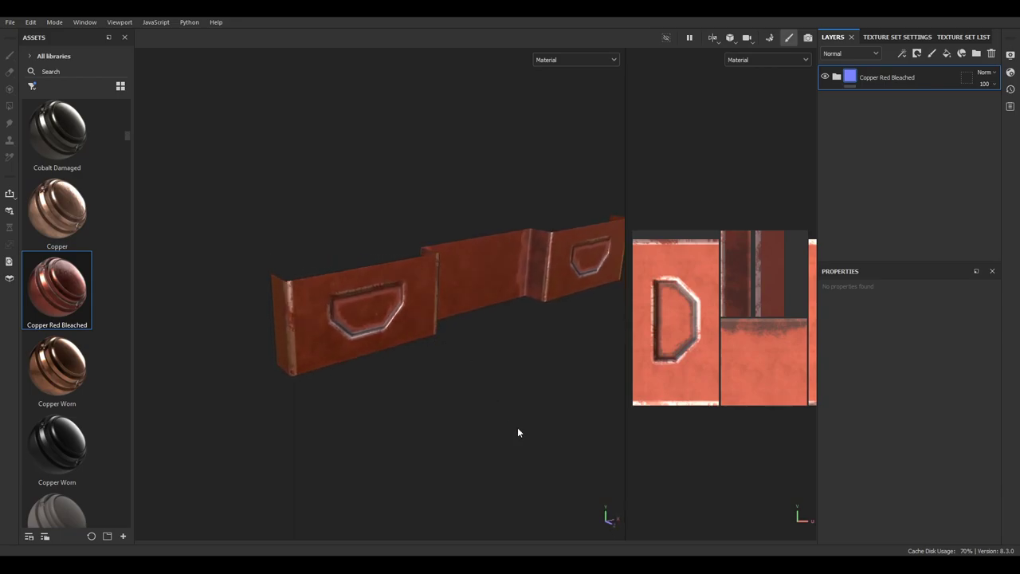